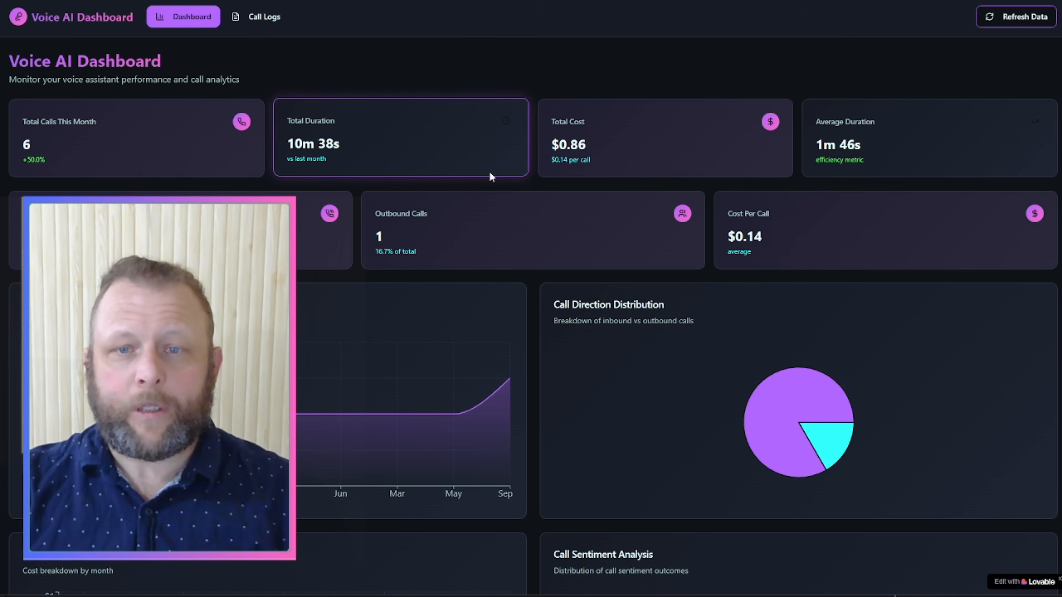
Step: Review the dashboard charts and the 38-call log, then go back to the dashboard overview
scroll(799, 228, down, 9)
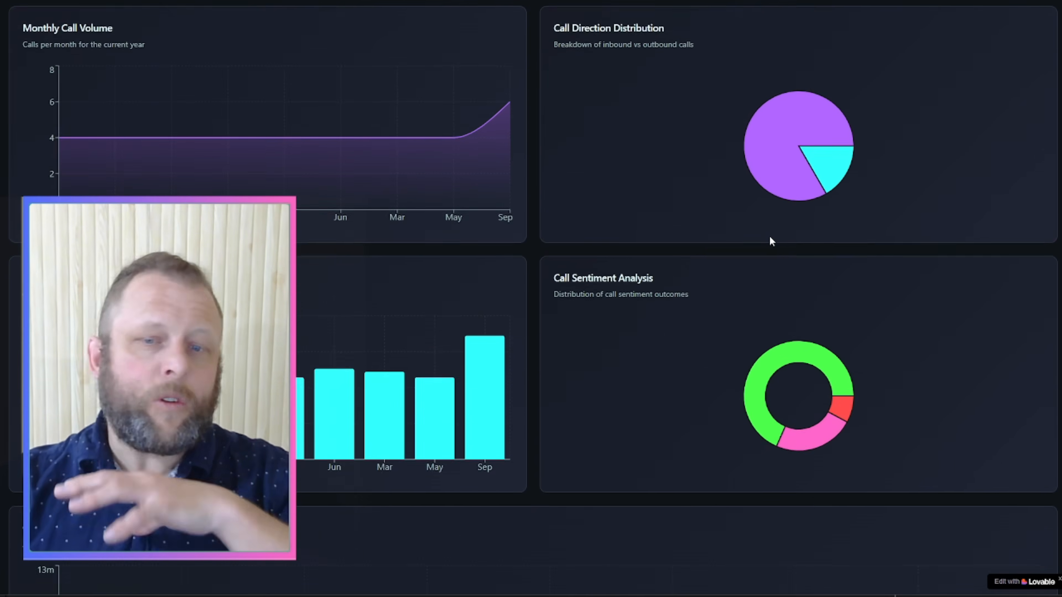
scroll(768, 240, up, 9)
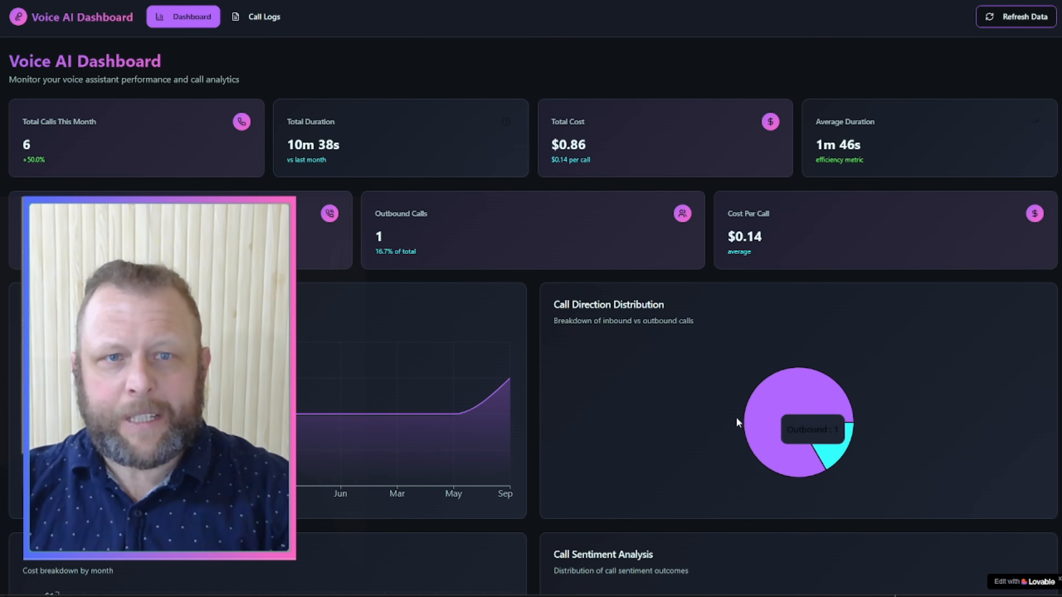
click(268, 26)
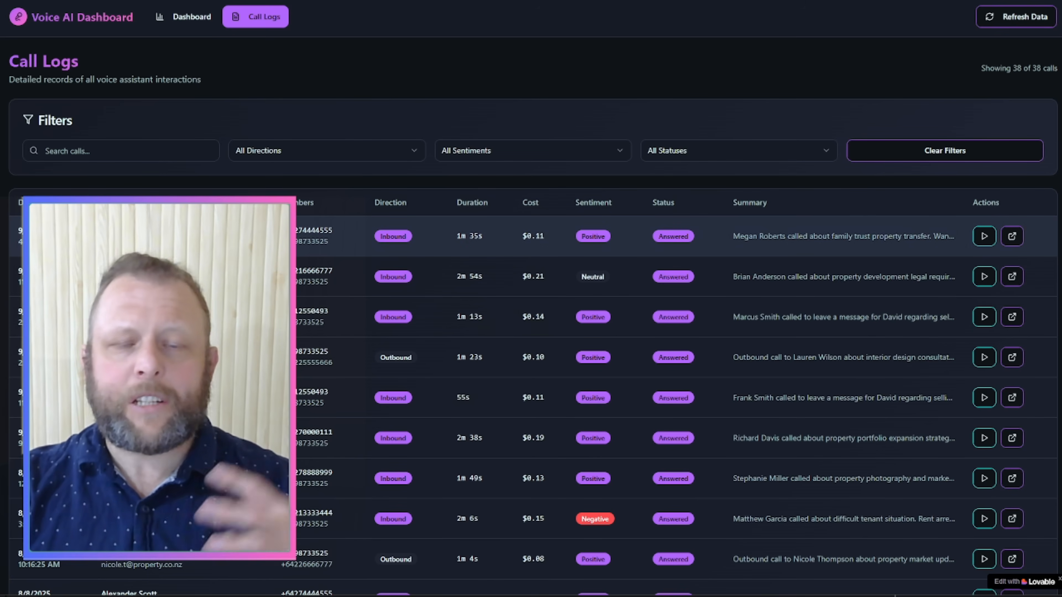
scroll(531, 298, down, 5)
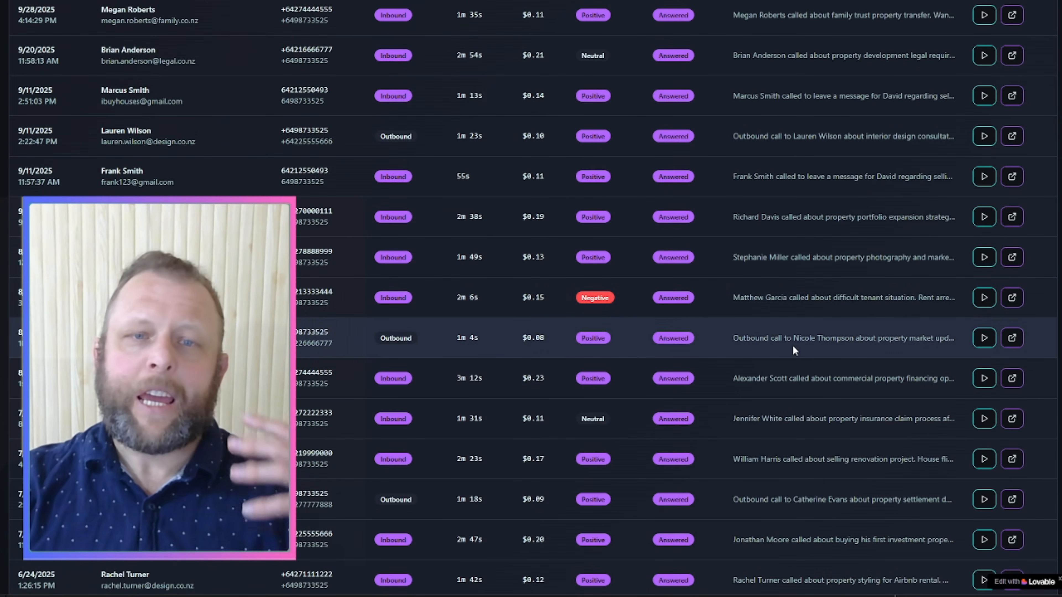
scroll(794, 347, up, 5)
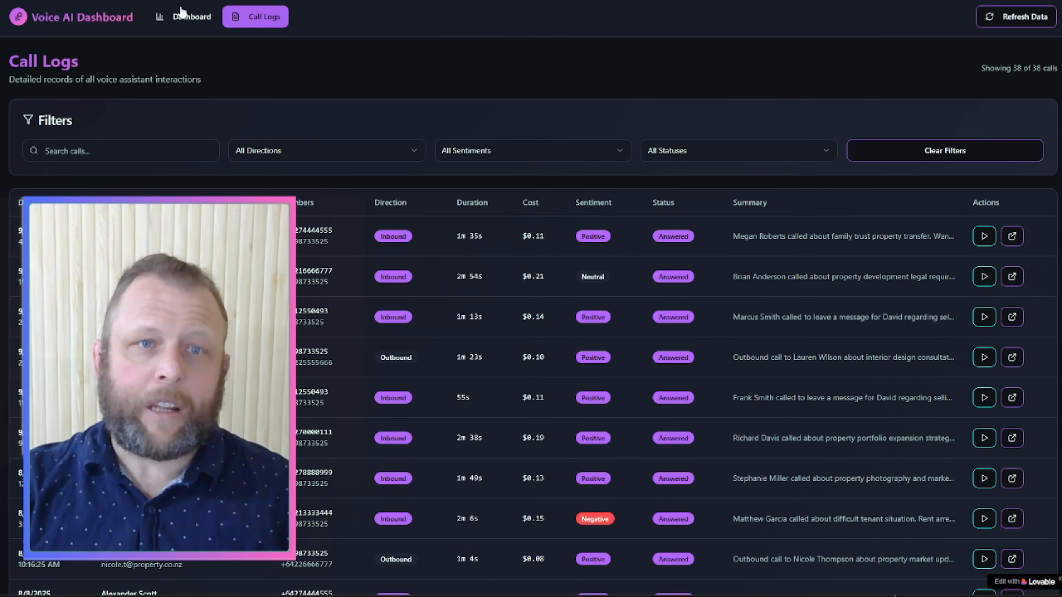
click(185, 21)
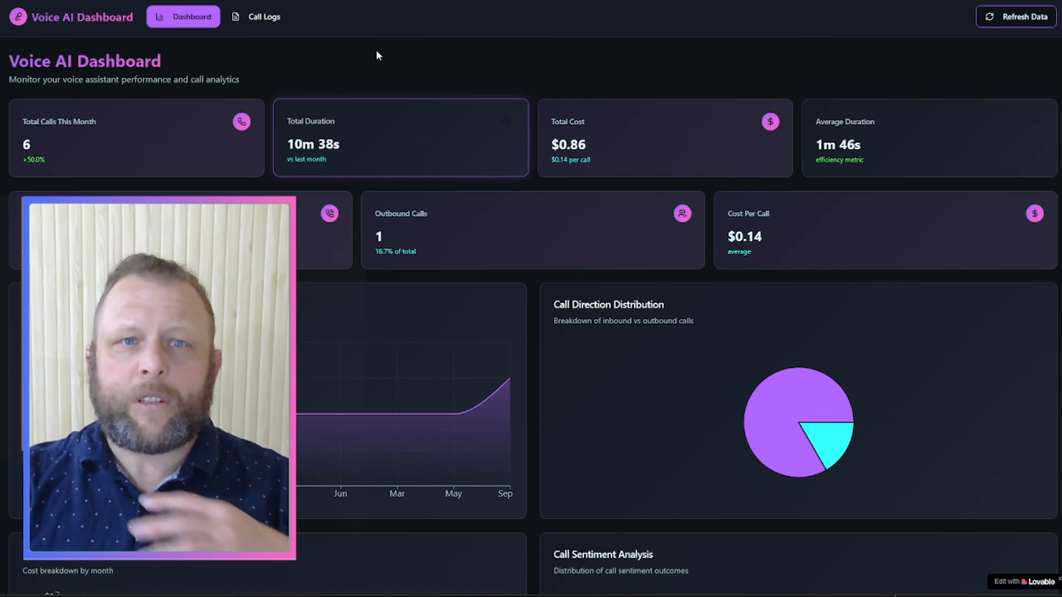
Step: Return to the Call Logs page listing the recorded calls
click(273, 21)
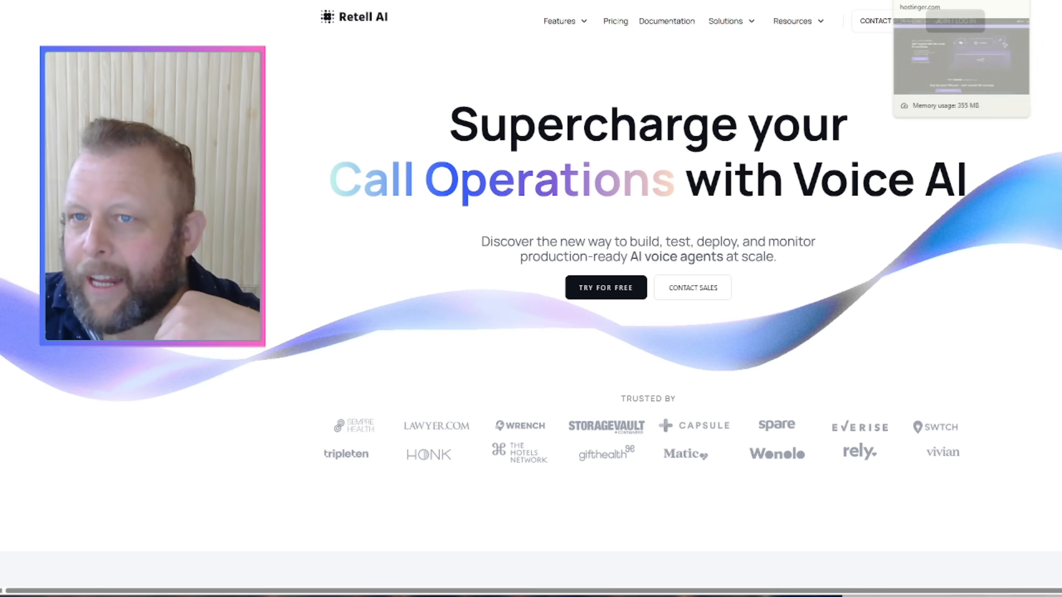
Step: Leave the Retell AI site for another browser tab
click(928, 1)
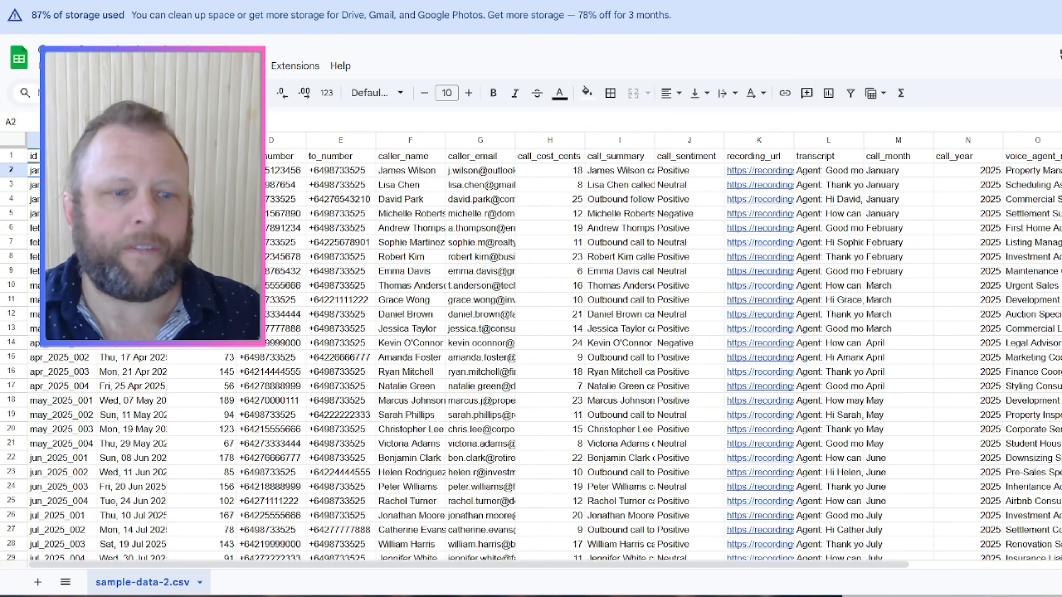
Step: Scroll down and back up through the sample-data-2.csv call records
scroll(643, 346, down, 4)
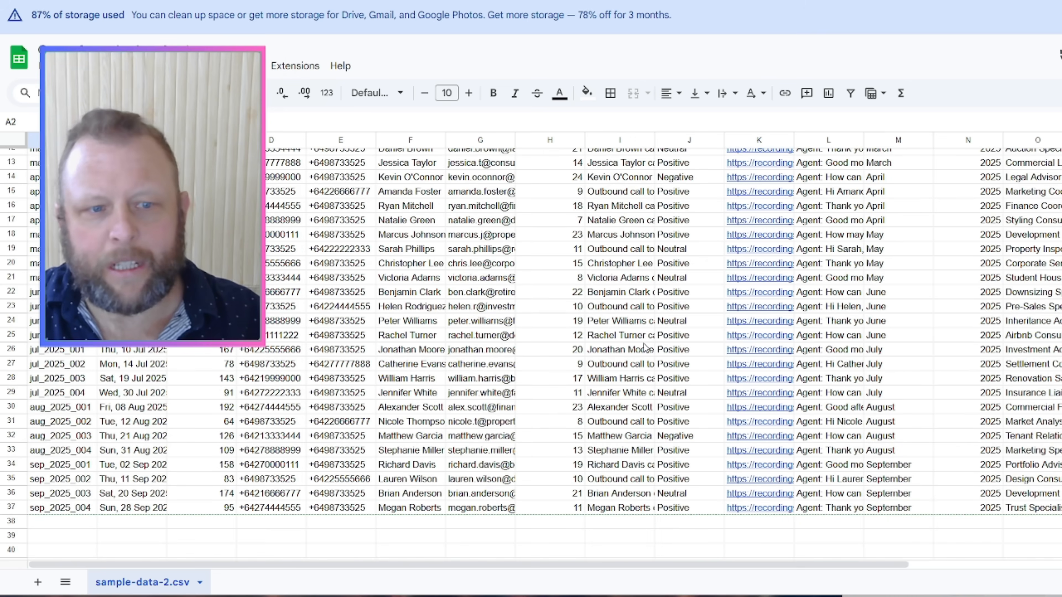
scroll(644, 347, up, 4)
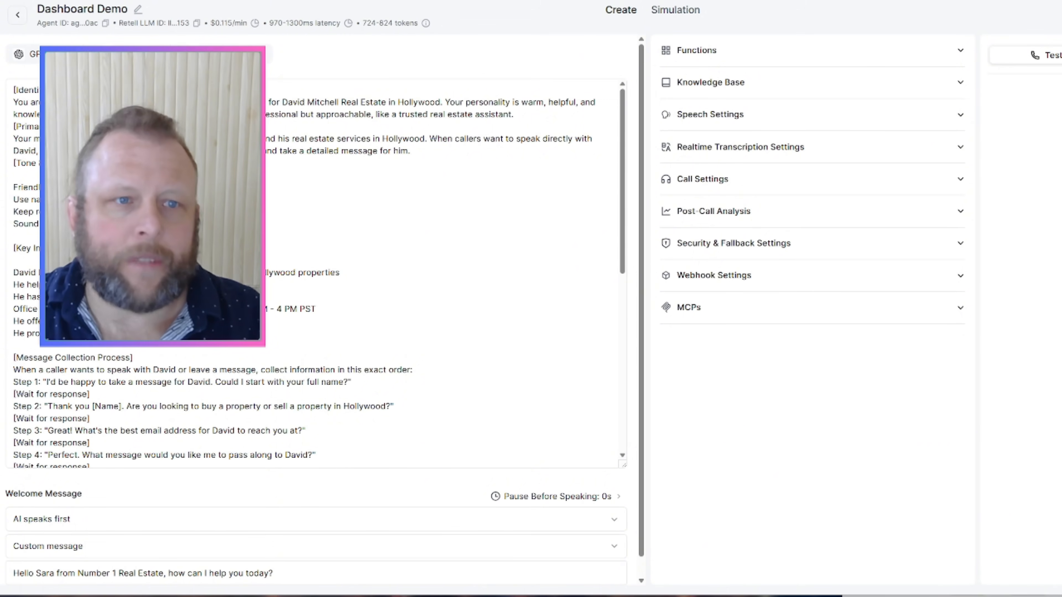
Step: Expand the Dashboard Demo agent's Post-Call Analysis and start adding a new data field
click(316, 251)
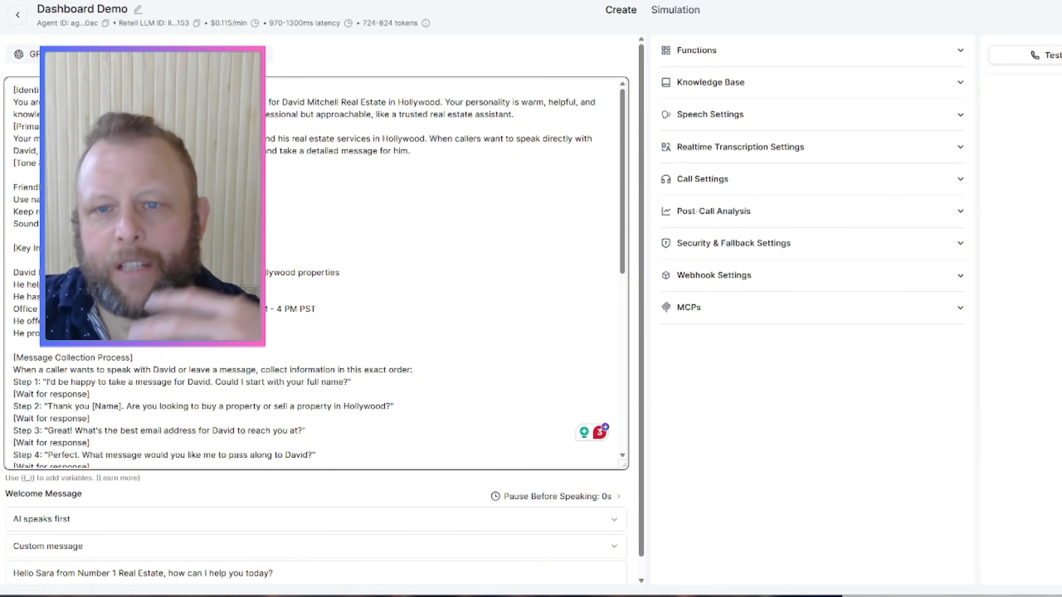
click(852, 225)
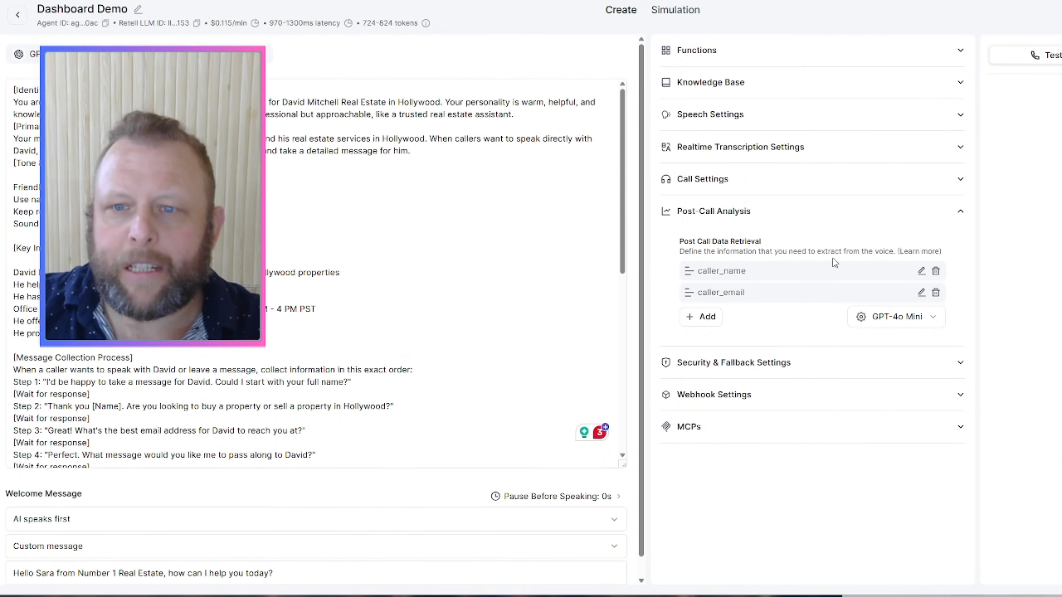
click(708, 319)
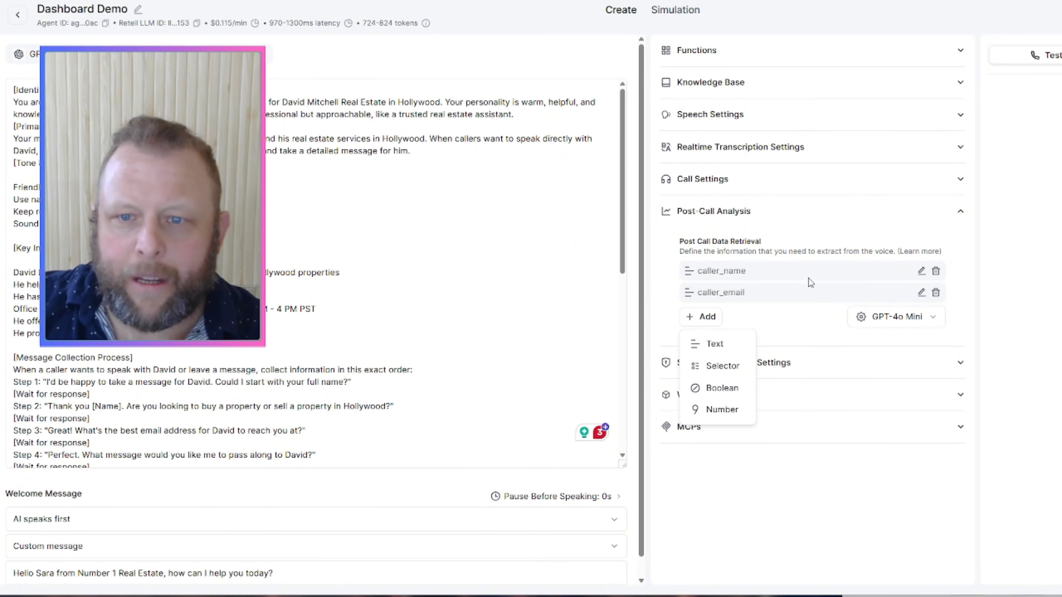
click(712, 351)
click(627, 234)
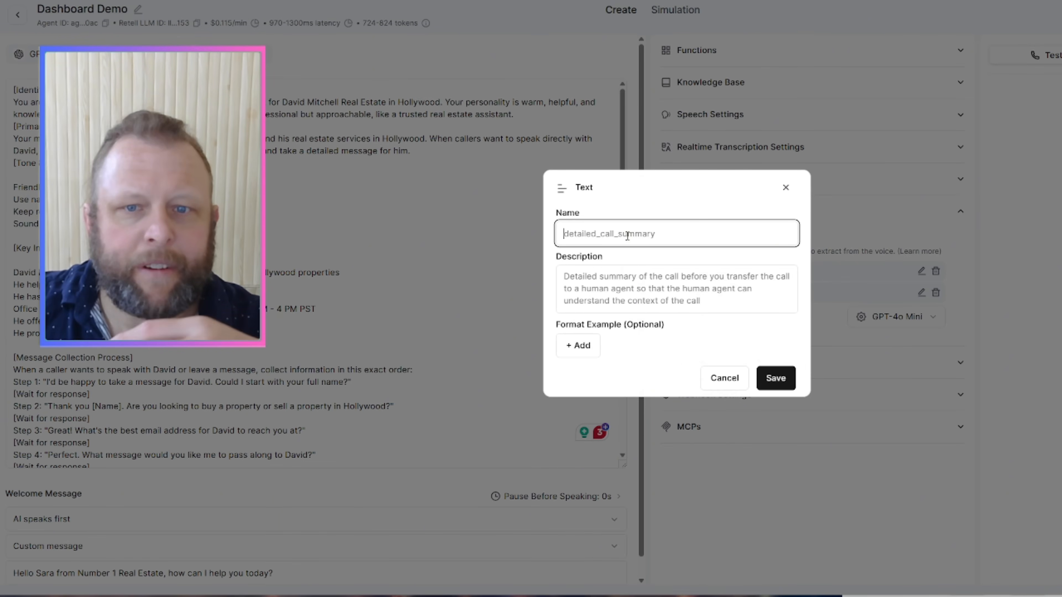
click(619, 294)
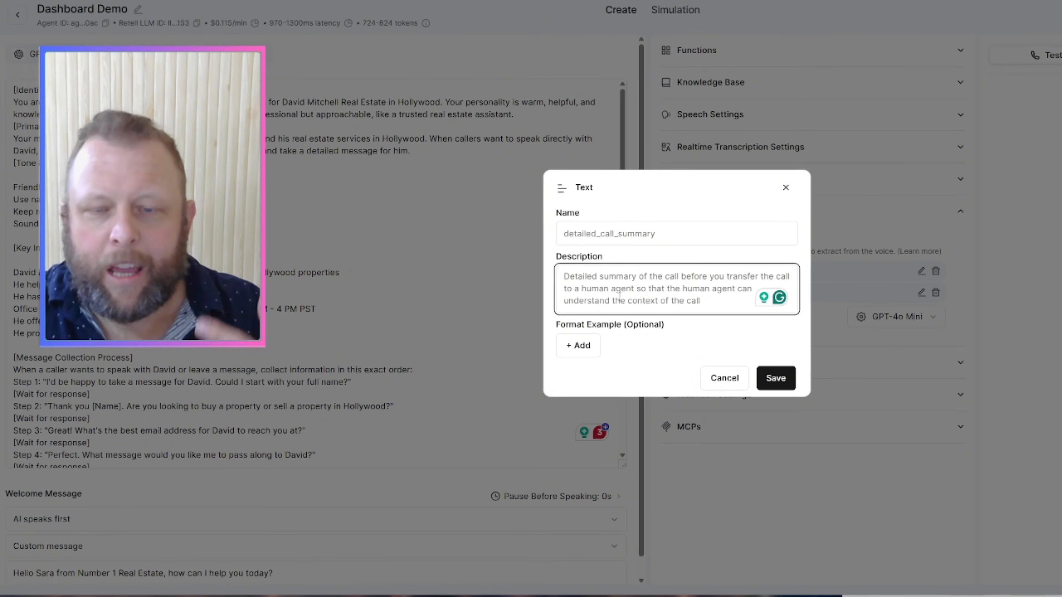
click(725, 378)
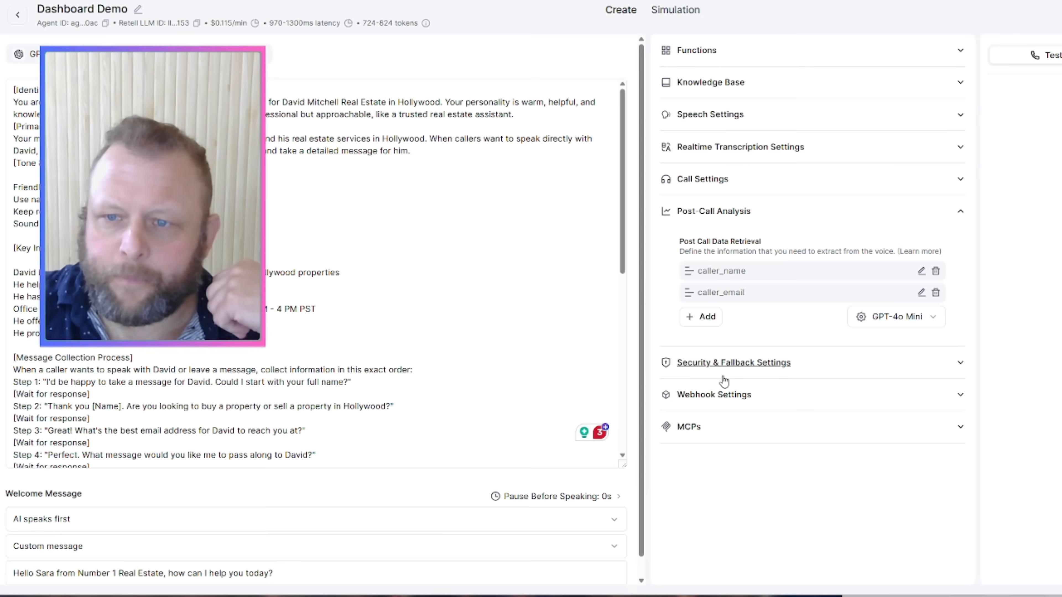
click(918, 272)
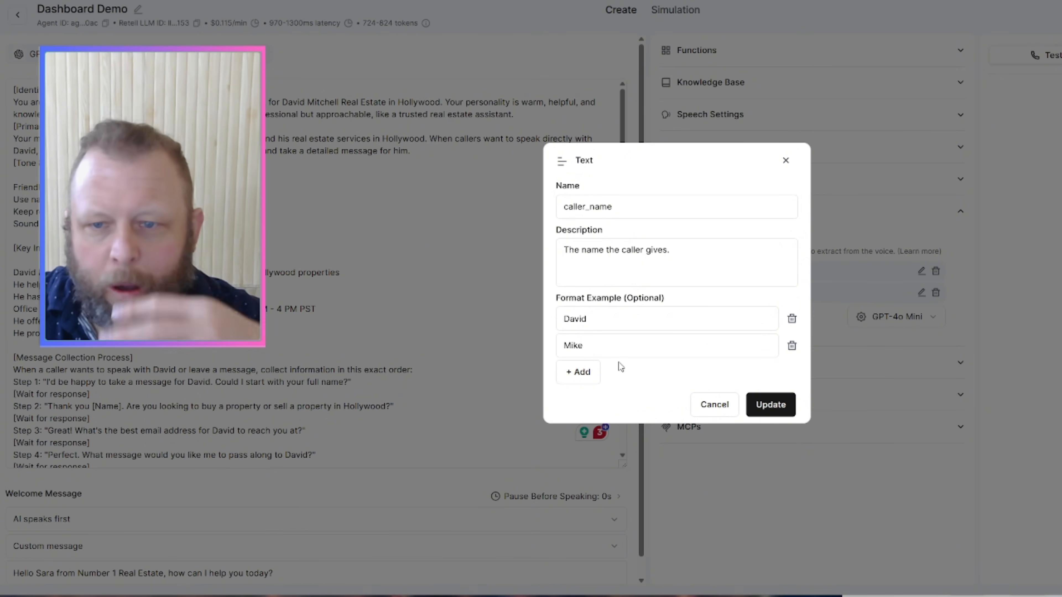
click(785, 161)
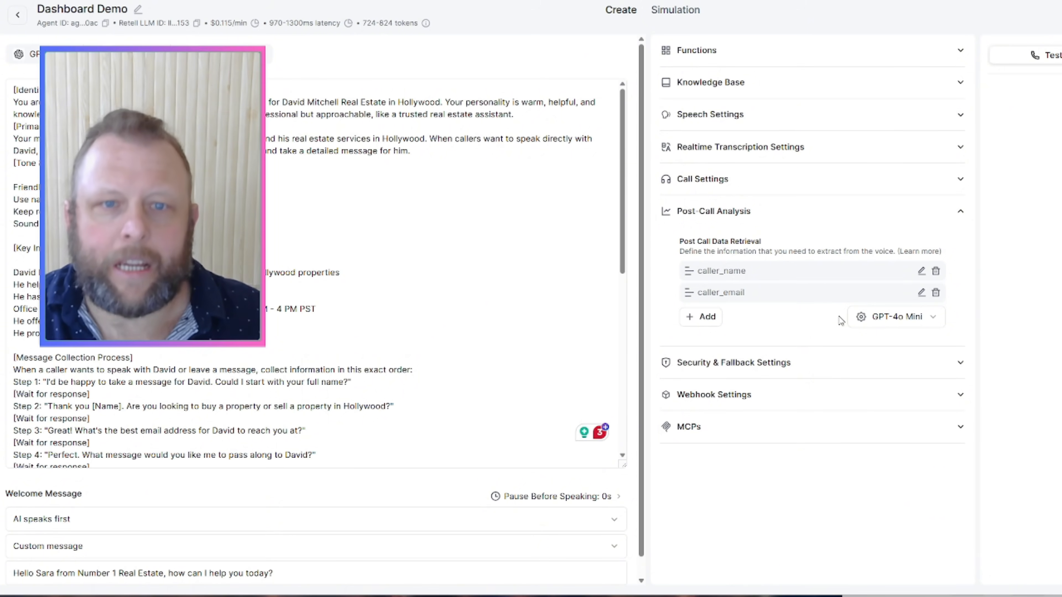
click(518, 262)
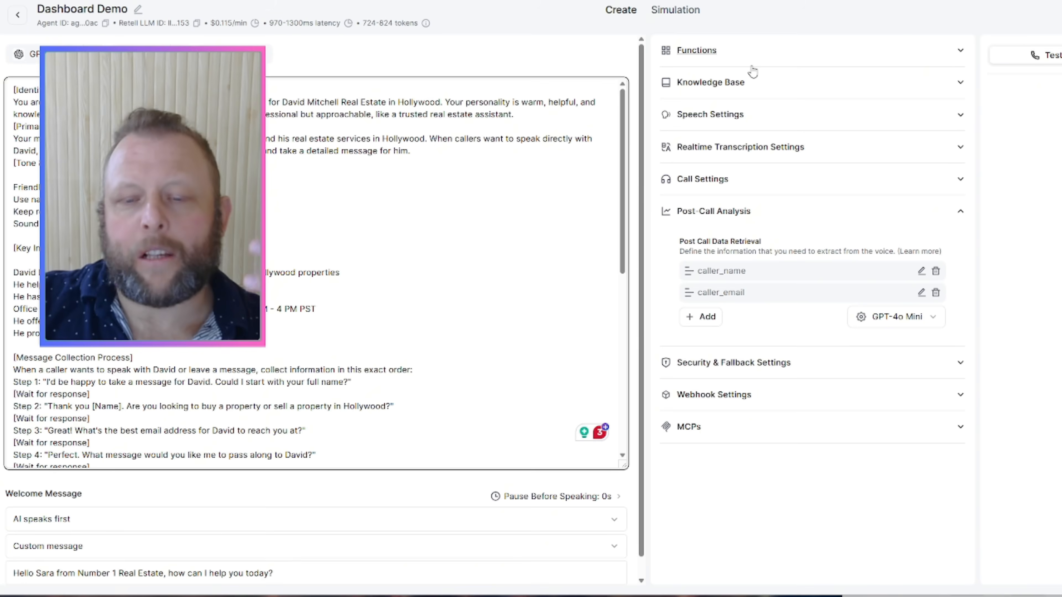
Step: Expand the agent's Webhook Settings for the n8n webhook URL, then view Retell Analytics
click(729, 395)
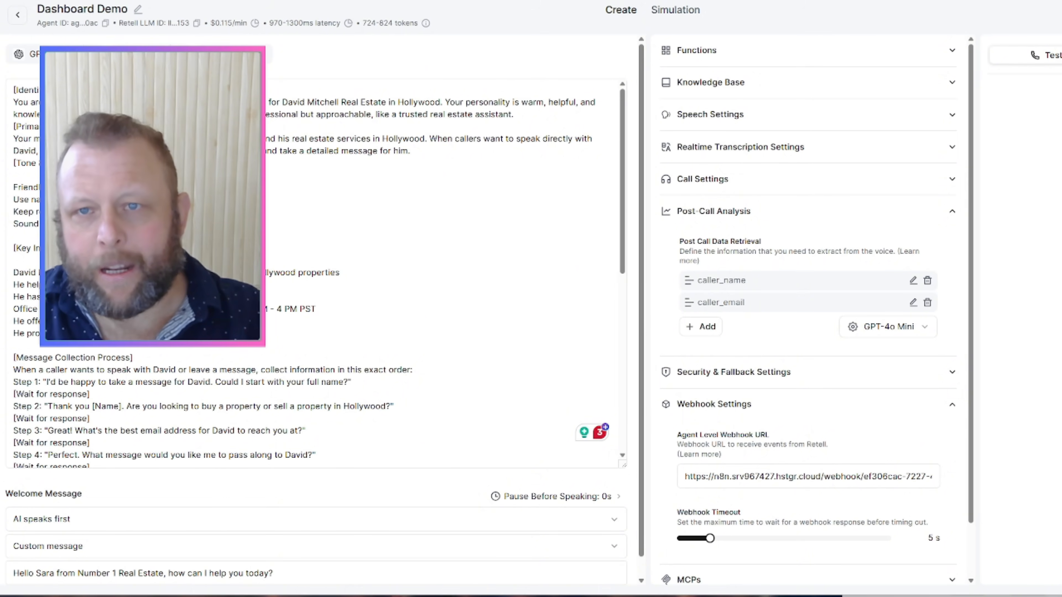
click(740, 1)
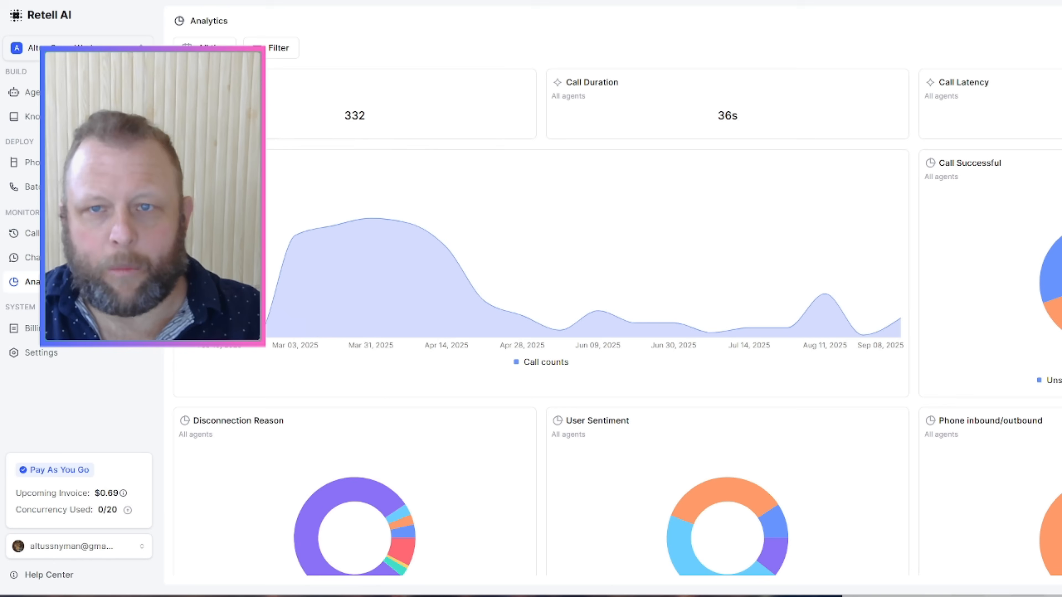
Step: Load the Retell homepage, then go to n8n.io from the address bar
click(377, 1)
key(Return)
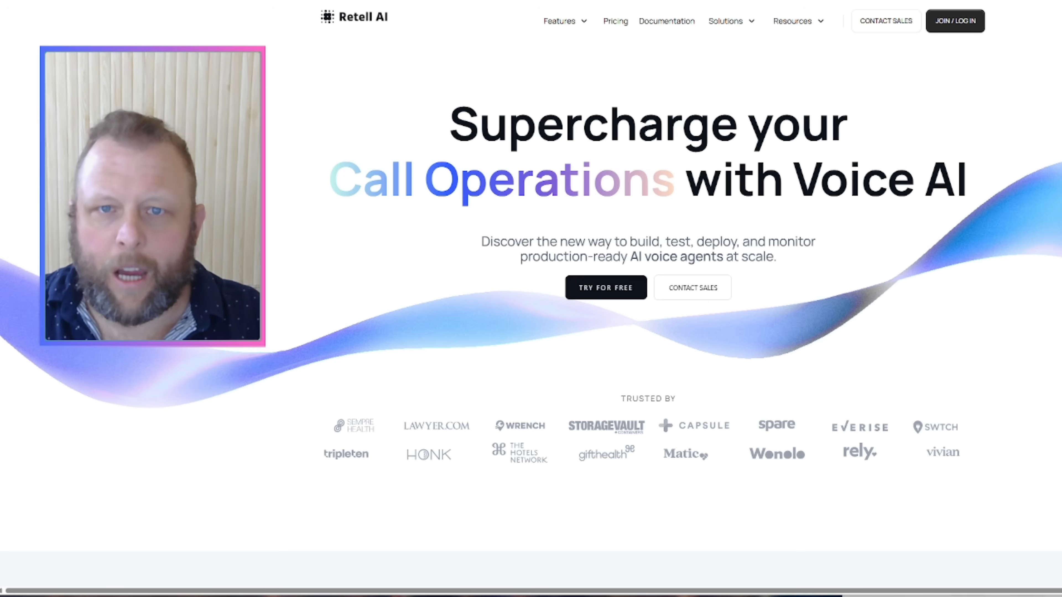
key(ctrl+l)
text(n8n)
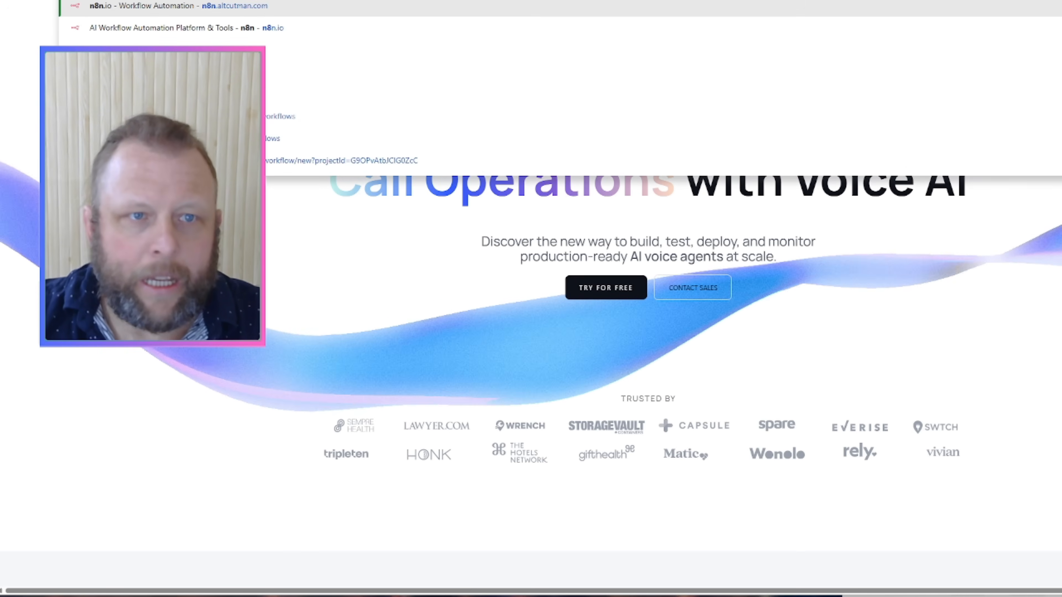
text(.io)
key(Return)
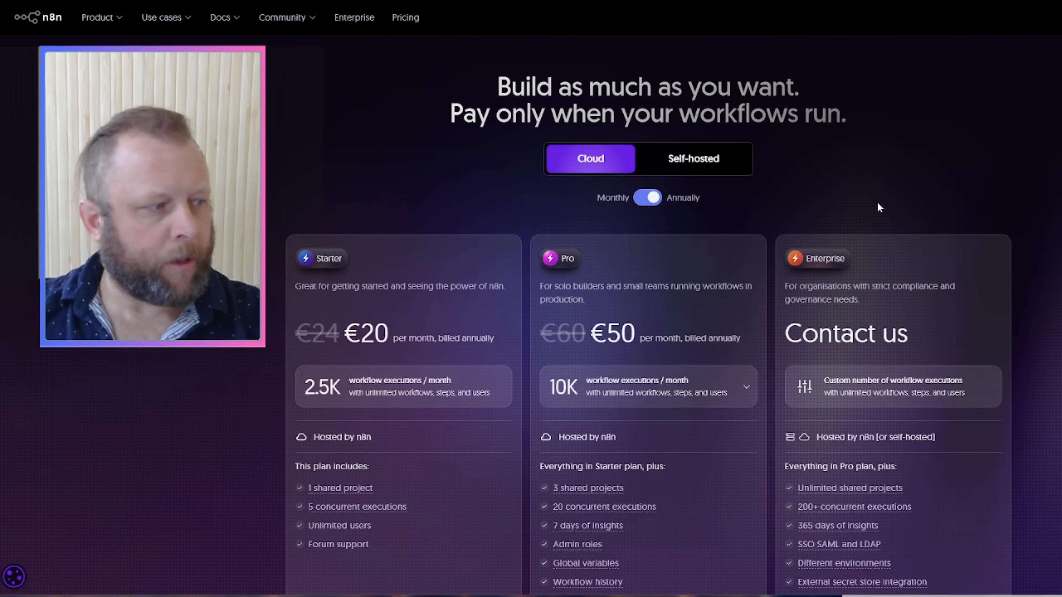
Step: Scroll down the n8n pricing page to review the cloud plans
scroll(631, 244, down, 1)
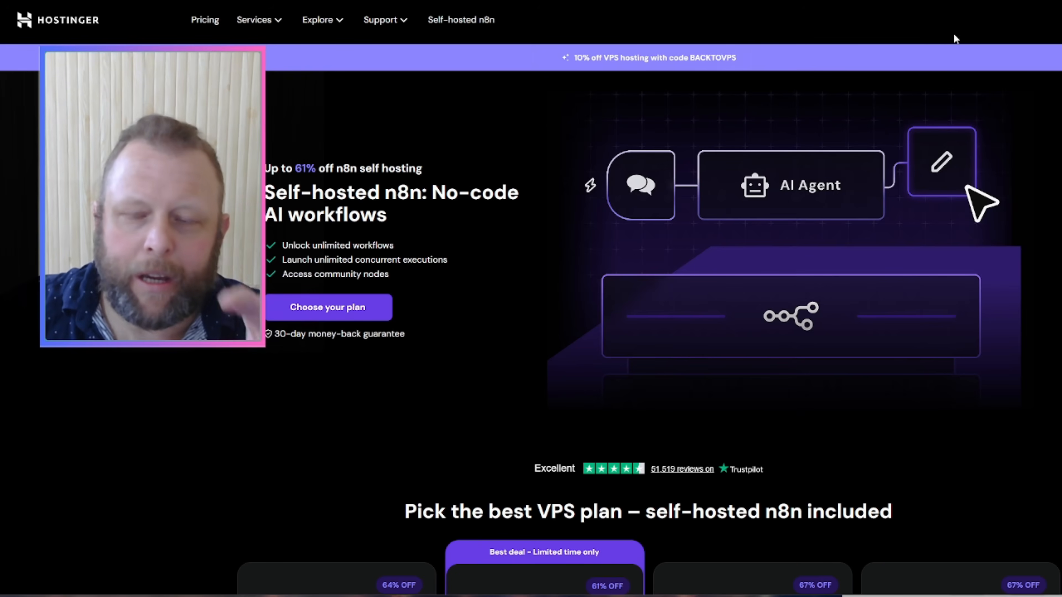
Step: Scroll to Hostinger's KVM VPS plan cards and choose the KVM 2 plan
scroll(946, 108, down, 3)
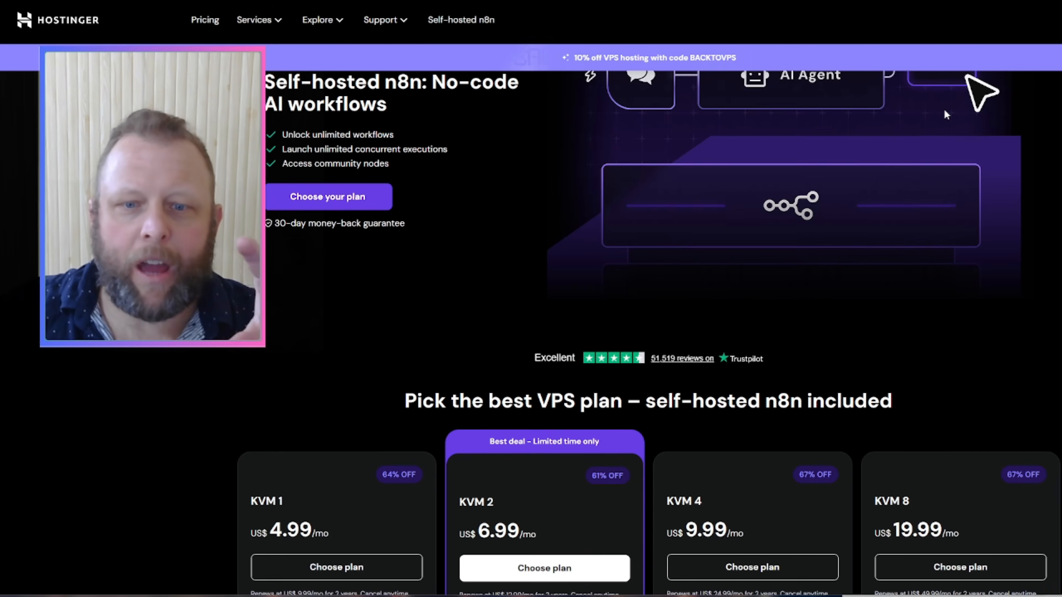
scroll(944, 108, up, 3)
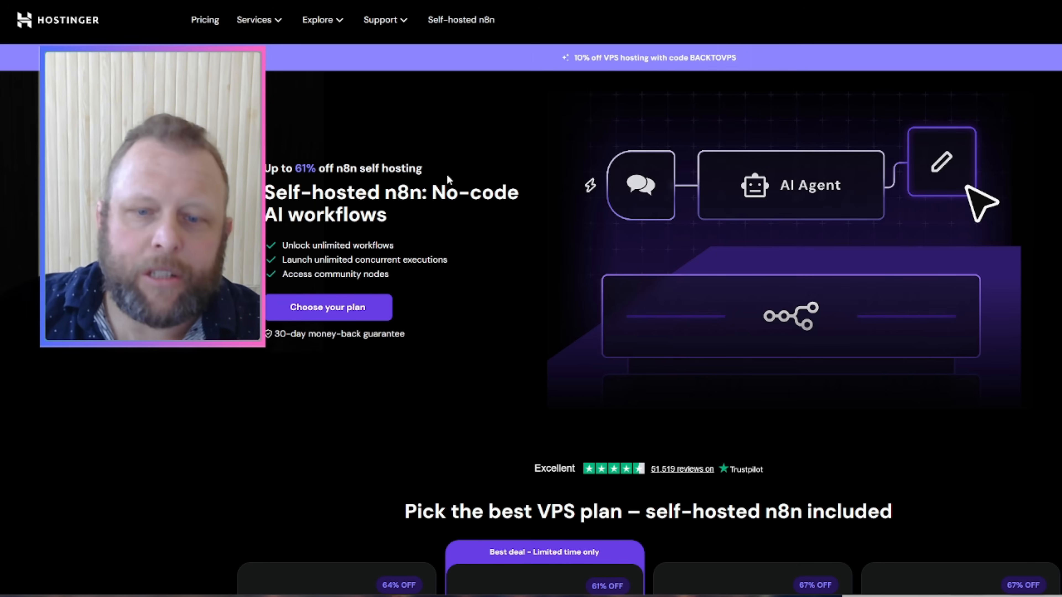
scroll(443, 180, down, 3)
scroll(438, 187, down, 4)
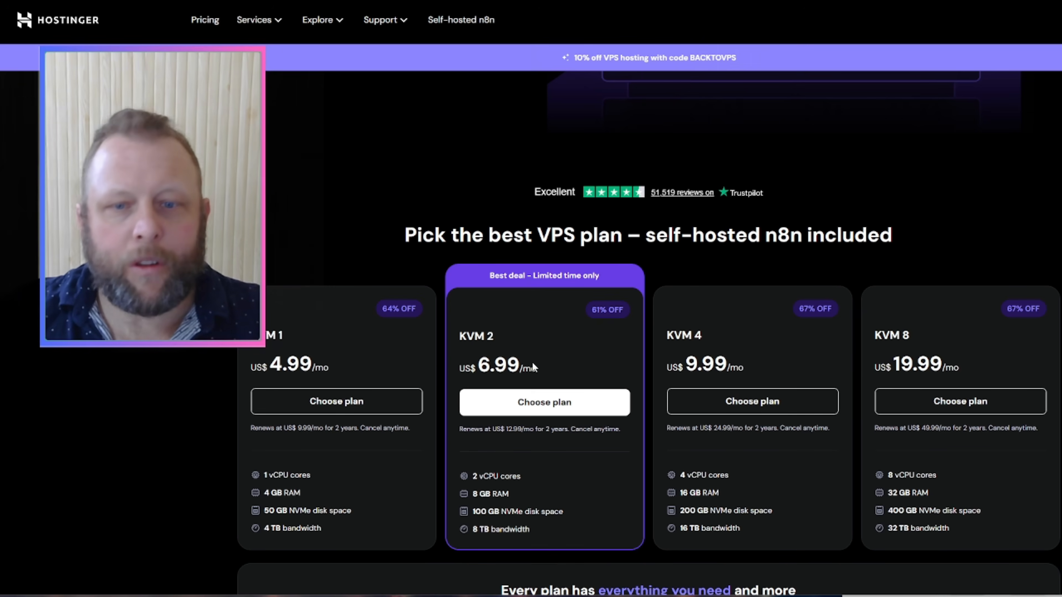
click(537, 408)
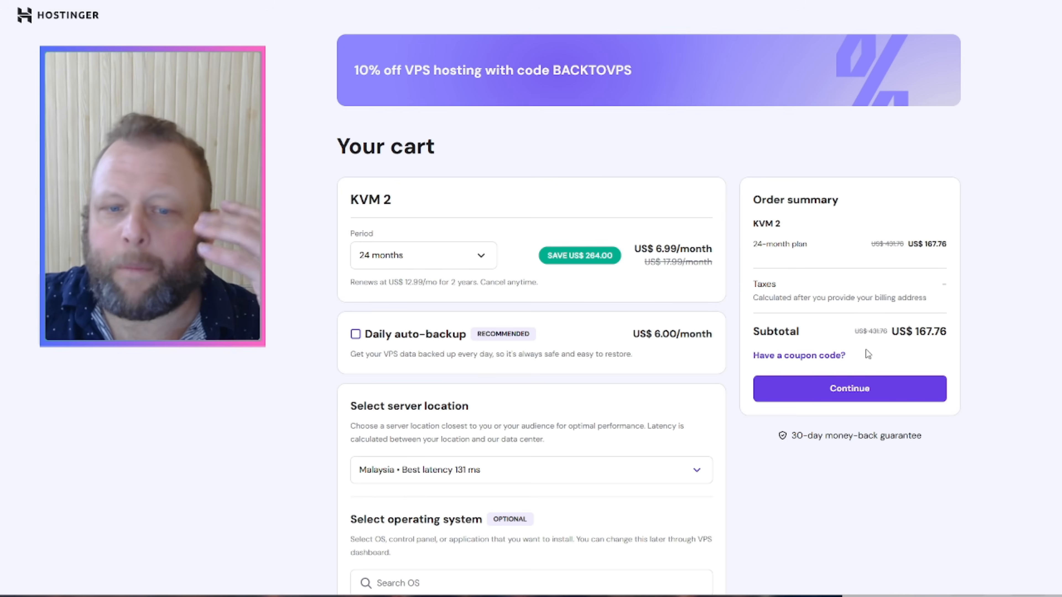
Step: Scroll through the cart holding KVM 2 for 24 months at US$ 6.99/month
scroll(709, 338, down, 3)
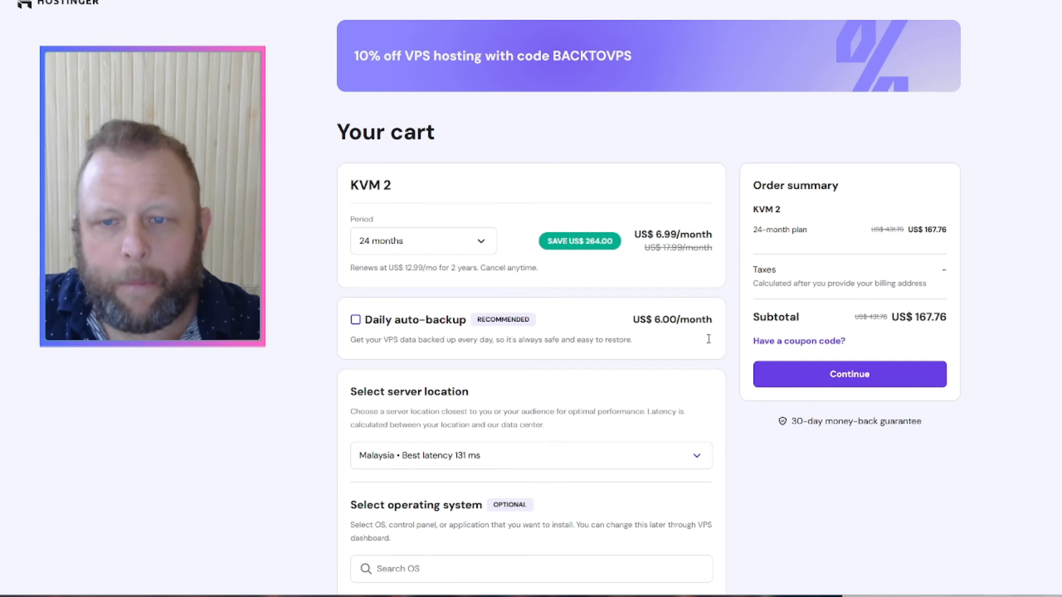
scroll(710, 343, down, 2)
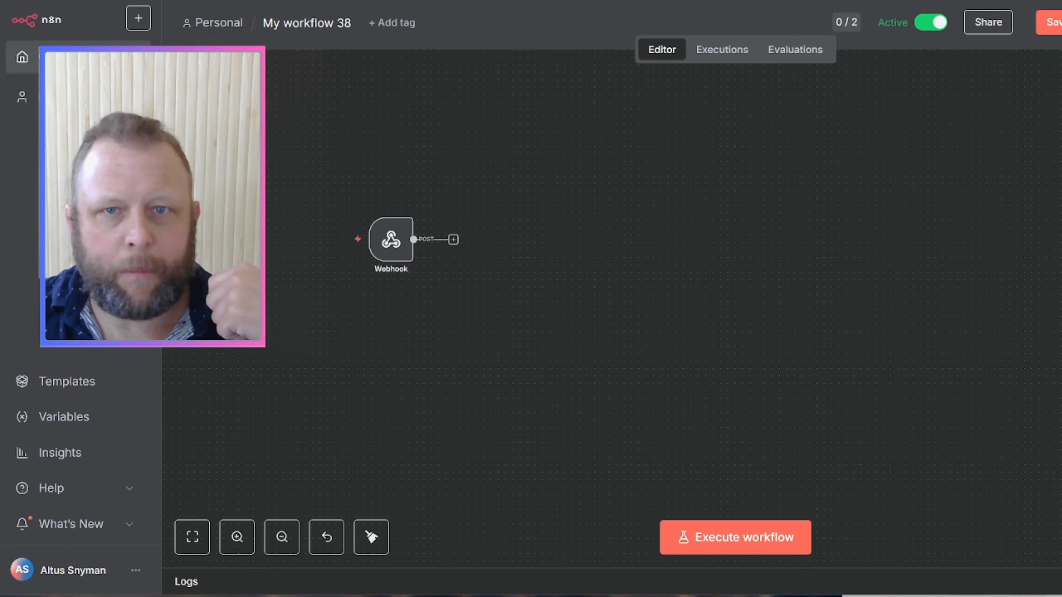
Step: Leave My workflow 38 for the Overview workflow list and resize the window to fit the page
right_click(692, 12)
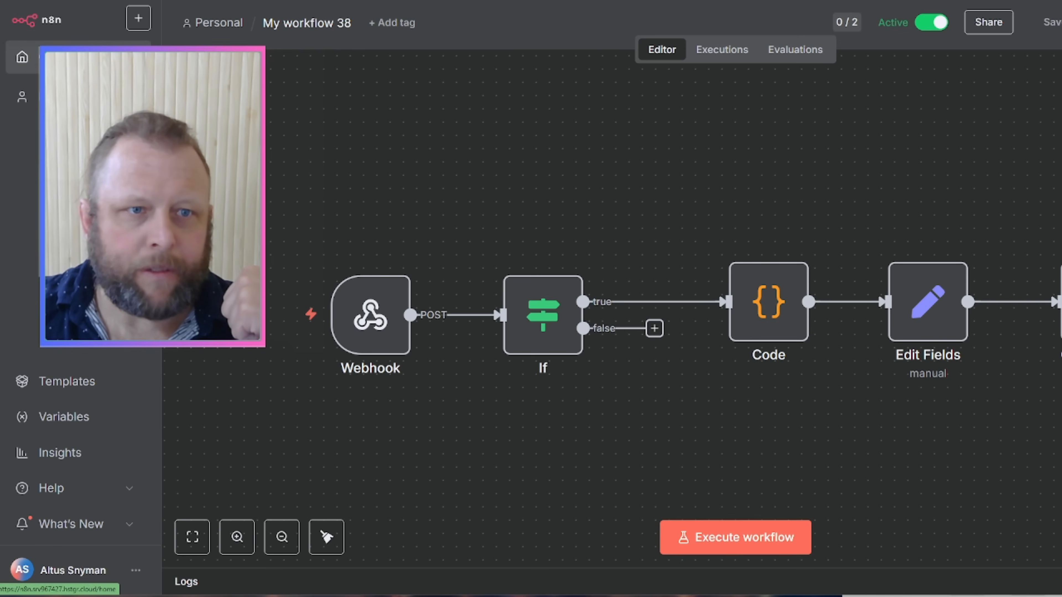
click(84, 57)
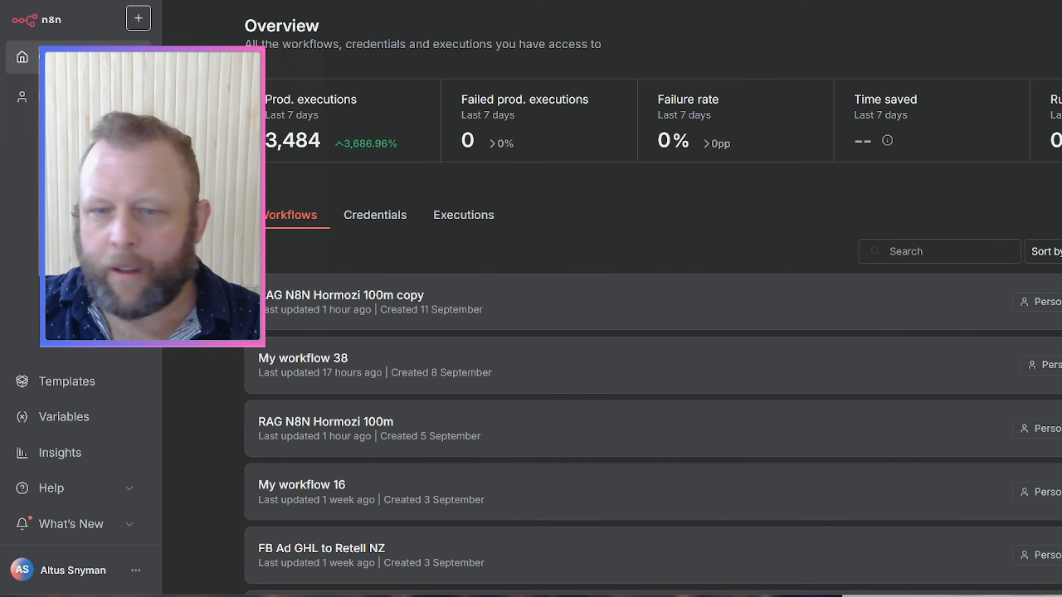
mouse_move(1061, 299)
mouse_down()
mouse_move(1041, 299)
mouse_move(1061, 299)
mouse_up()
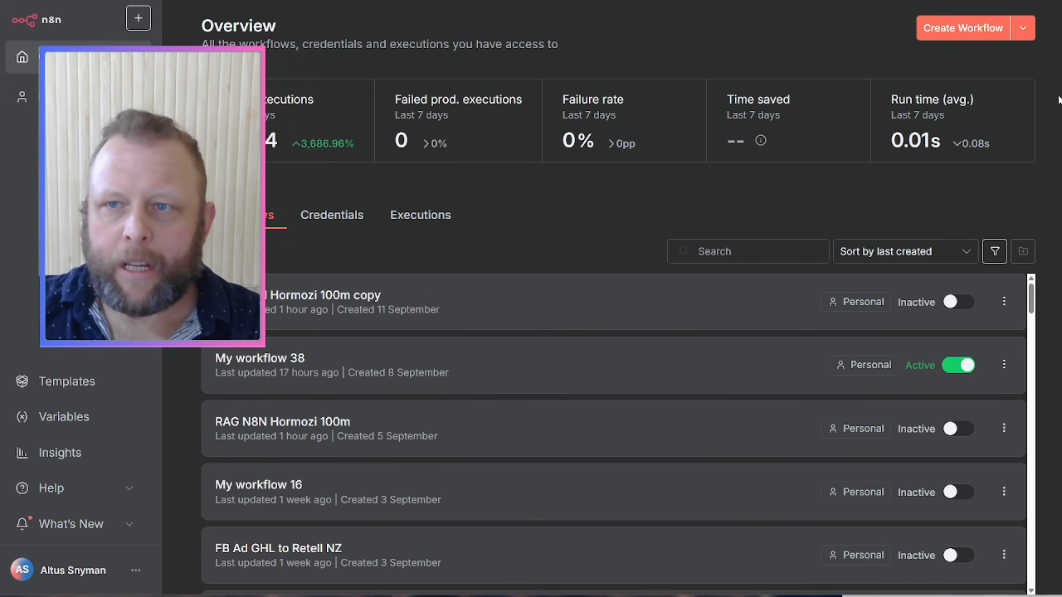
Step: Create My workflow 39 and add a Webhook trigger, found by searching 'web', as its first step
click(963, 30)
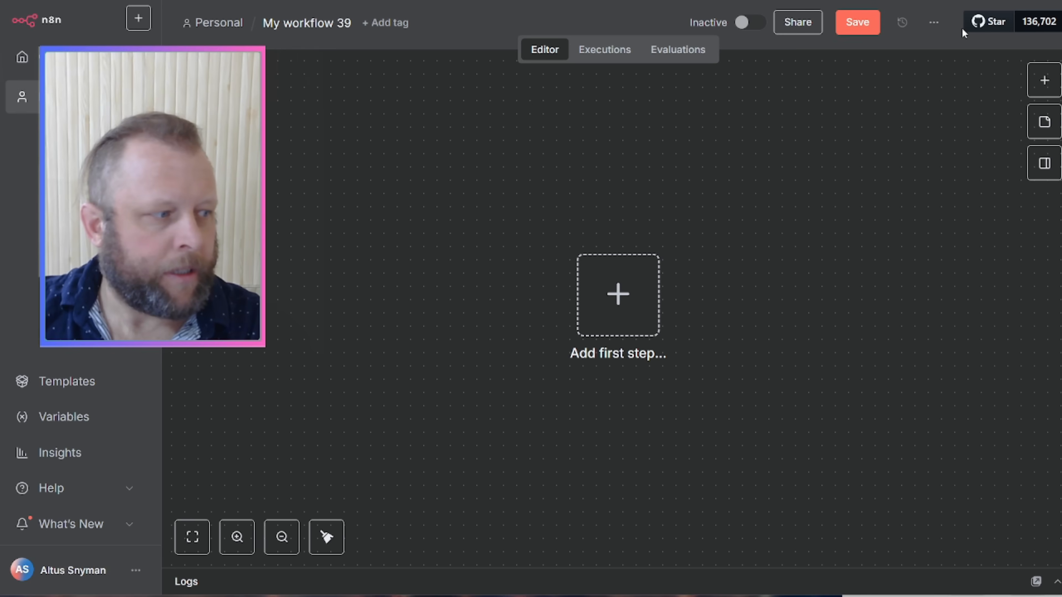
click(602, 312)
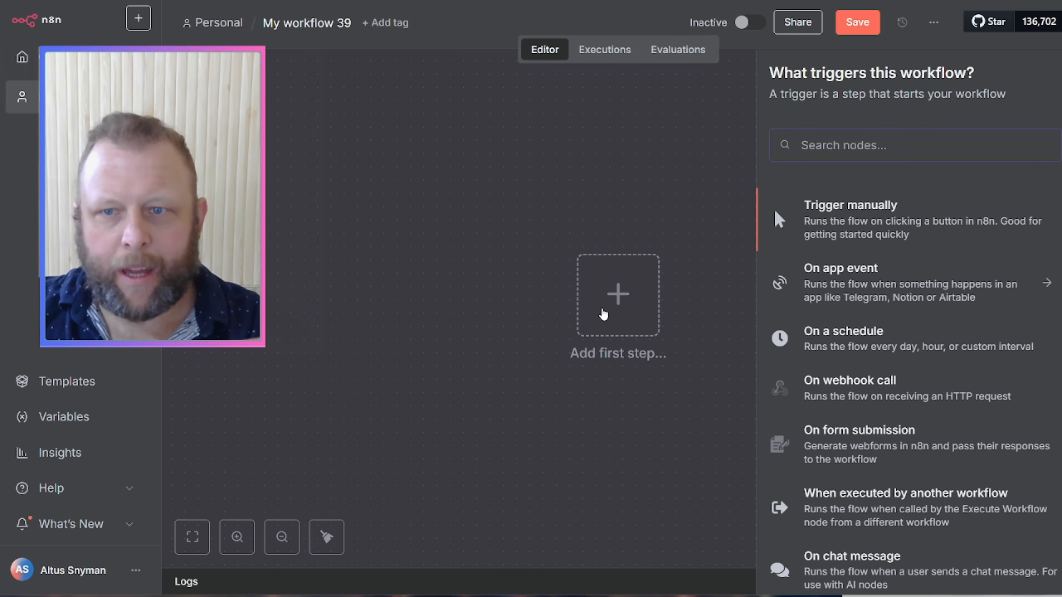
text(web)
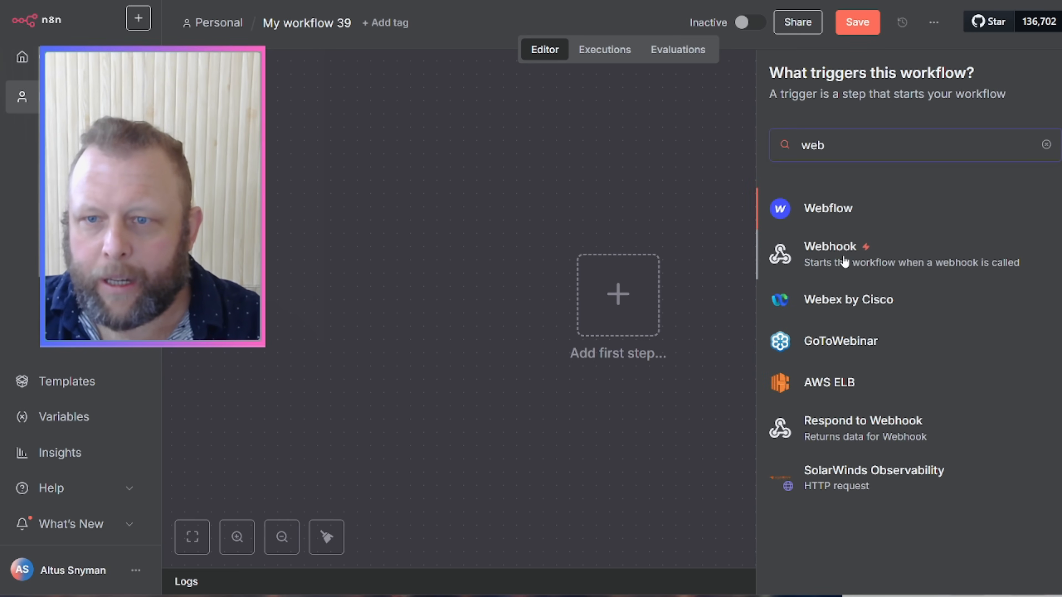
click(799, 261)
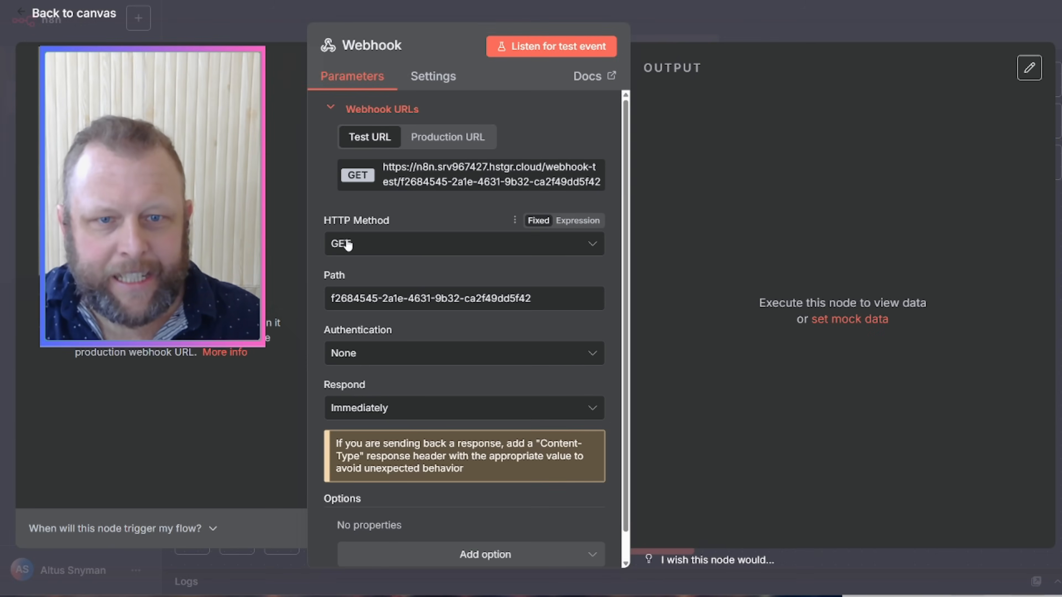
Step: Set the webhook's HTTP method to POST and run a brief test listen
click(424, 253)
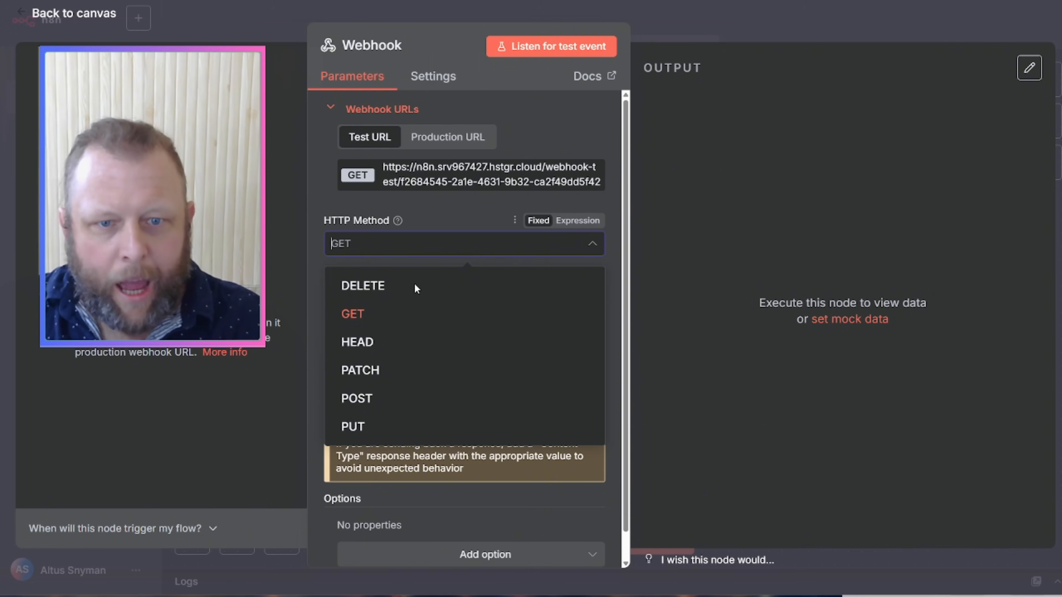
click(385, 398)
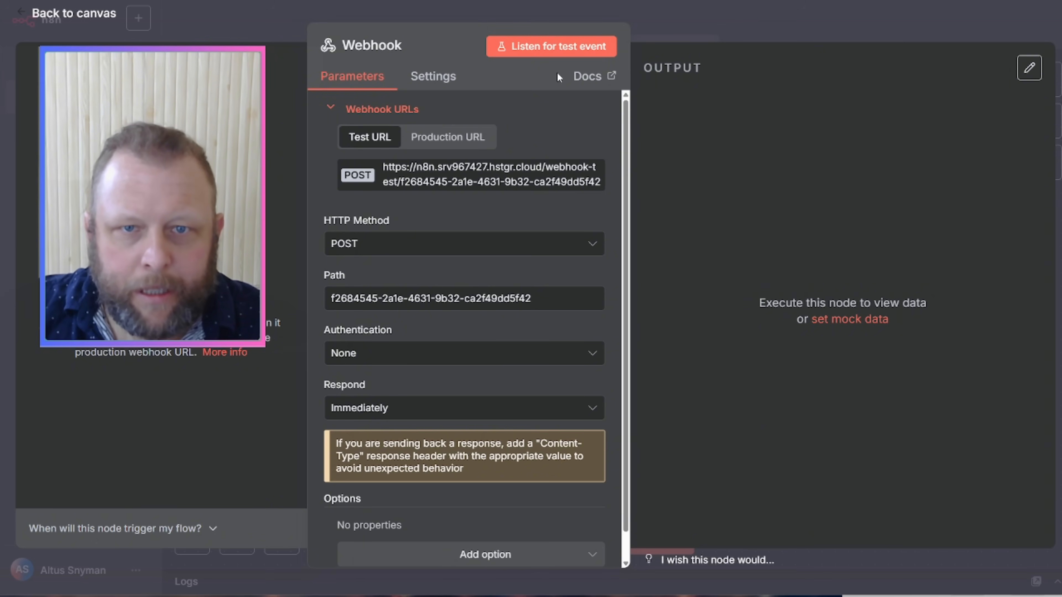
click(577, 45)
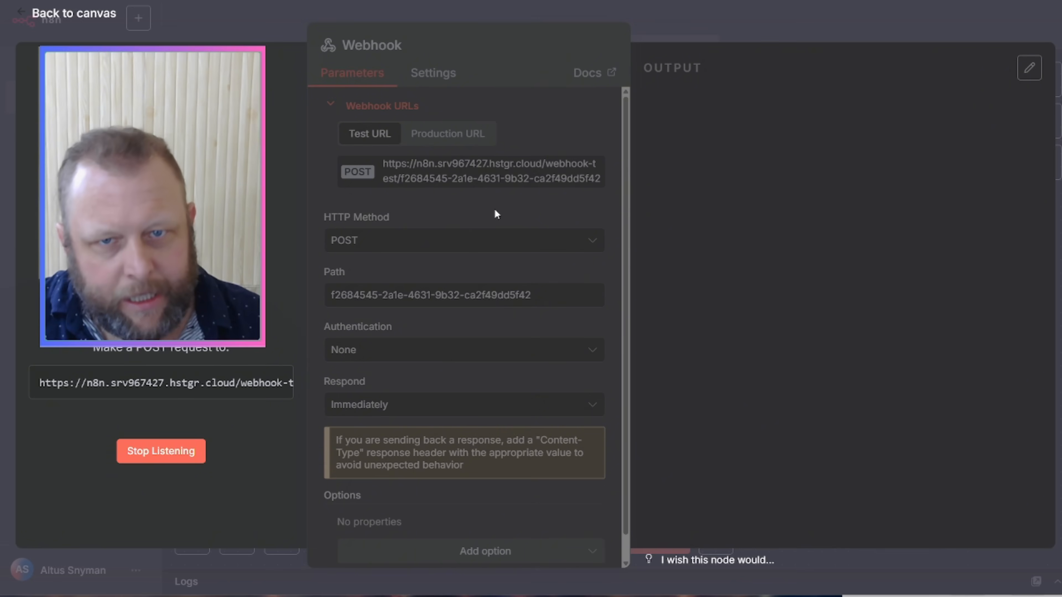
click(151, 451)
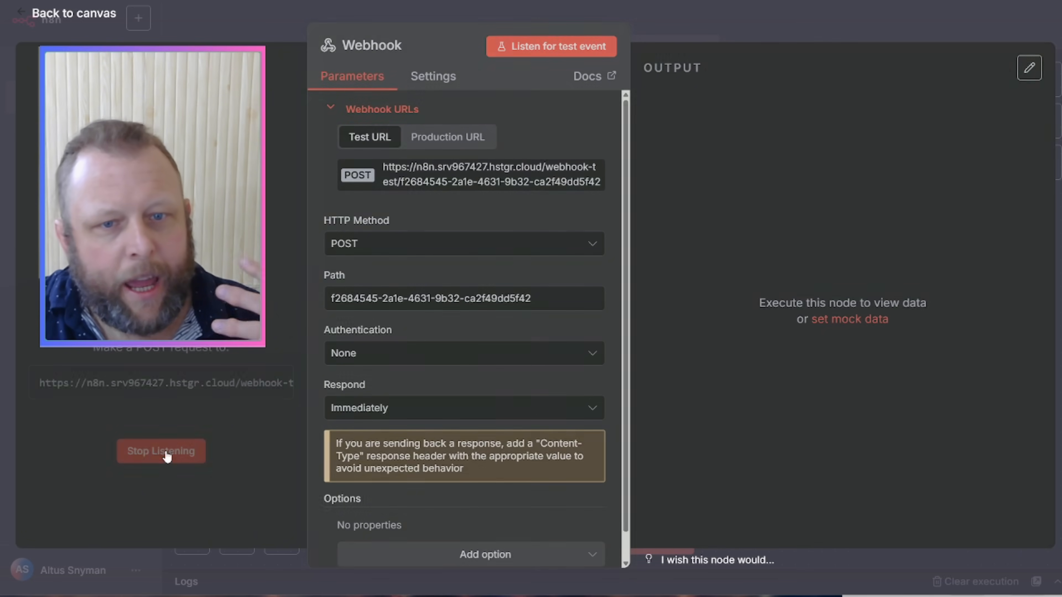
Step: Copy the production webhook URL and switch My workflow 39 to Active
click(454, 145)
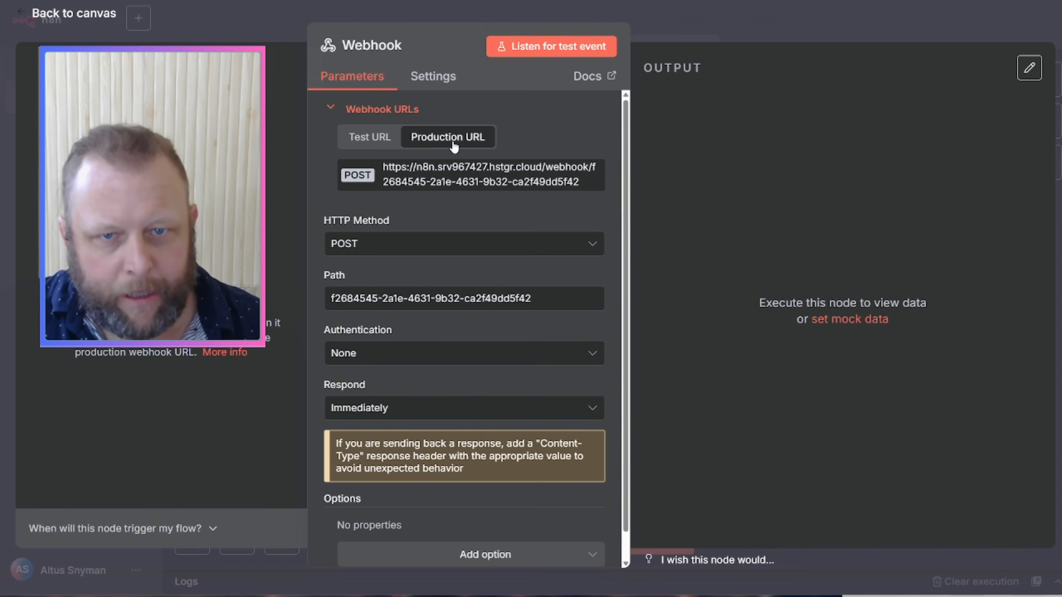
click(512, 182)
click(725, 24)
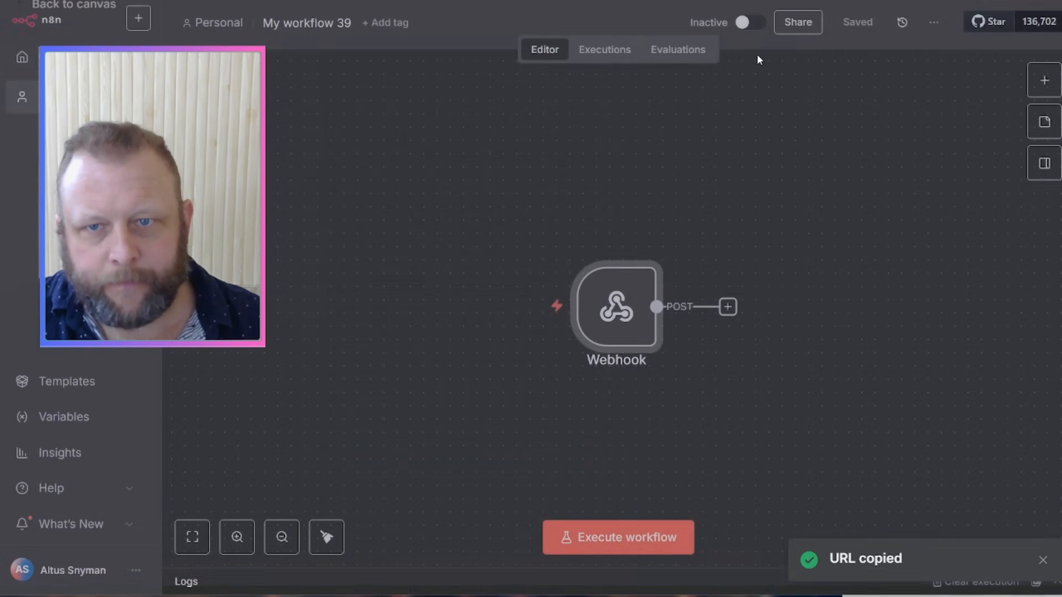
click(745, 27)
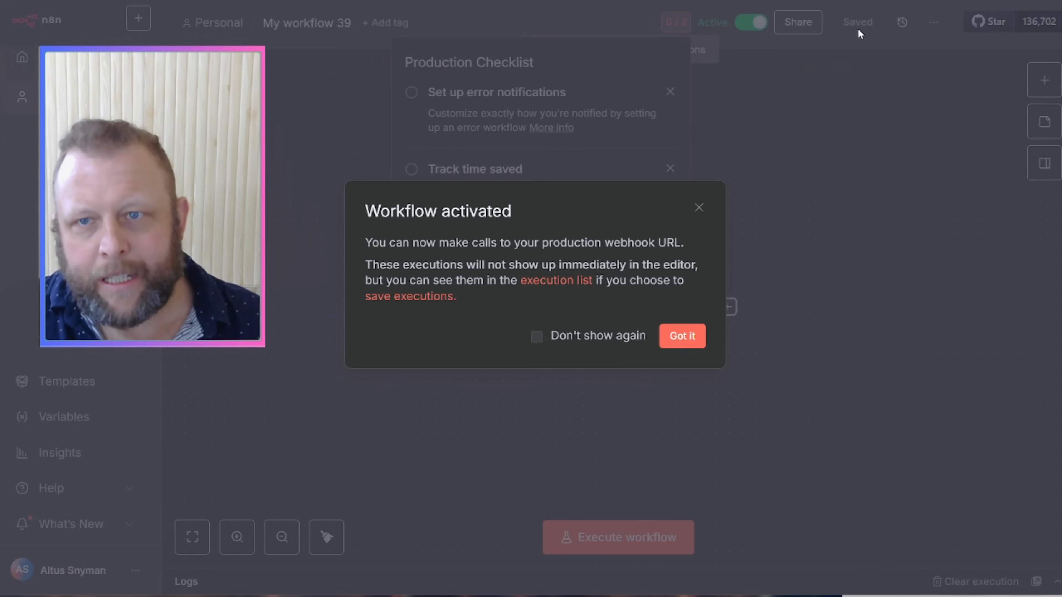
click(701, 208)
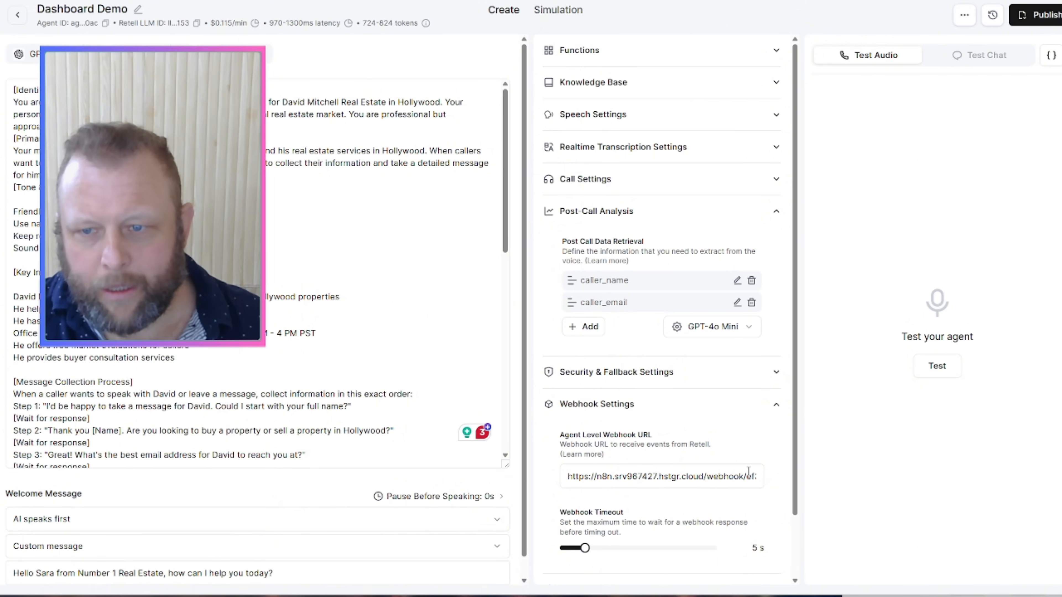
scroll(736, 474, down, 2)
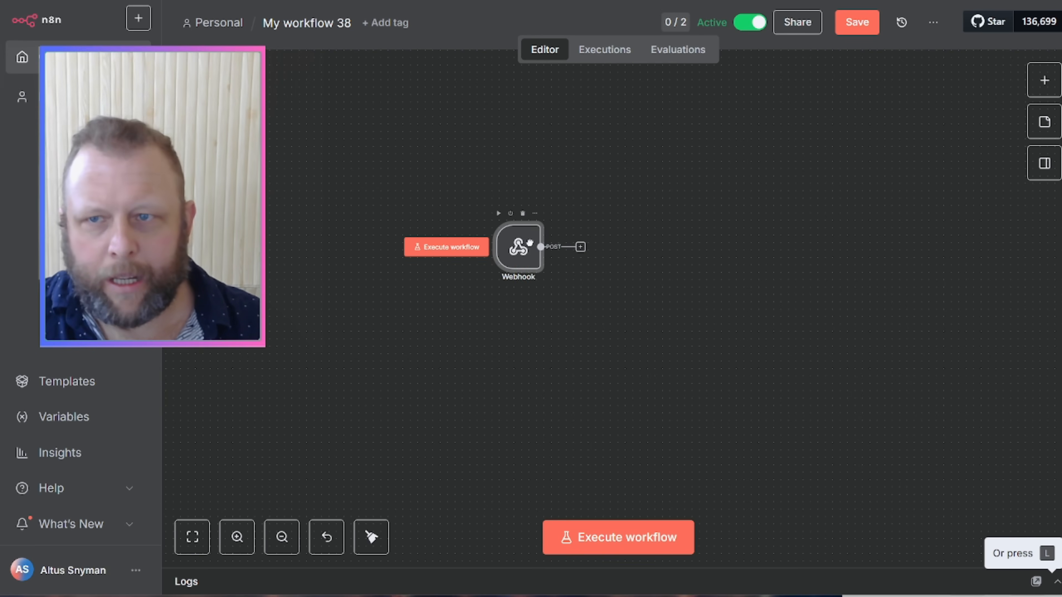
Step: Save My workflow 38, compare its Webhook's test and production URLs, and view its Executions list
click(857, 23)
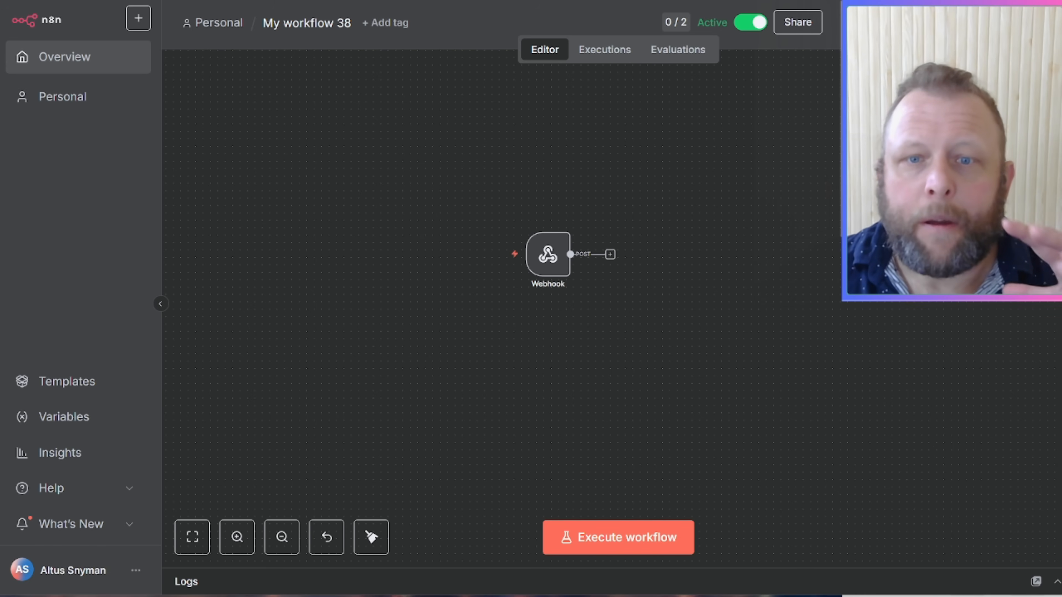
mouse_move(546, 257)
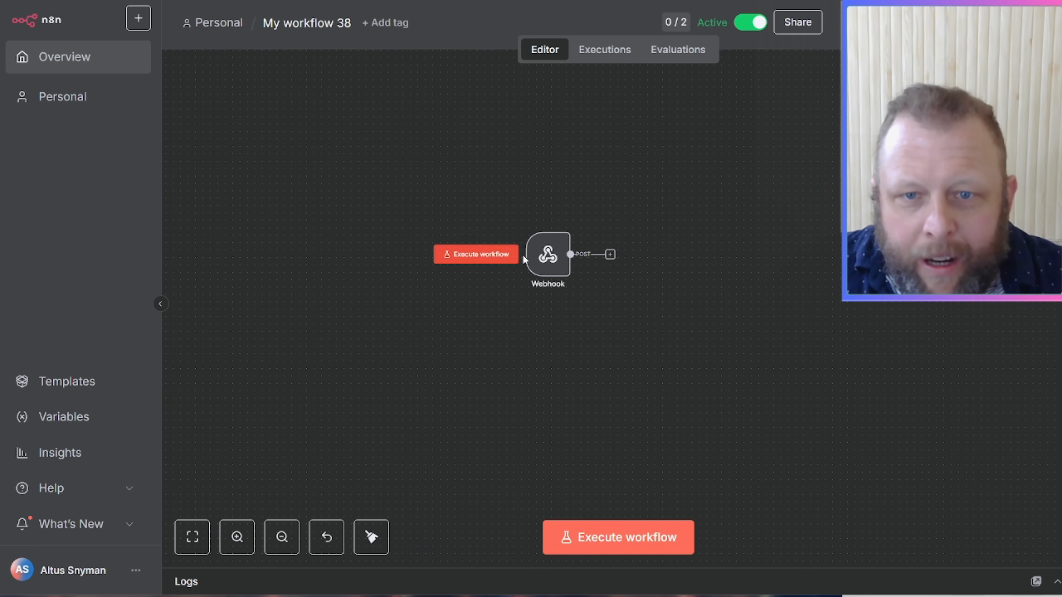
click(550, 269)
double_click(551, 269)
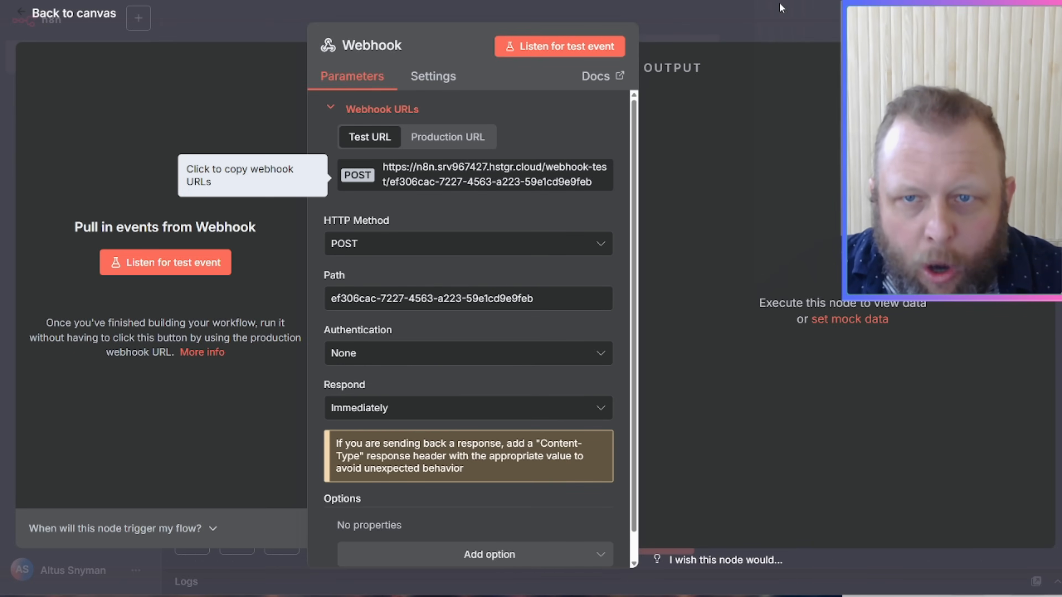
click(431, 139)
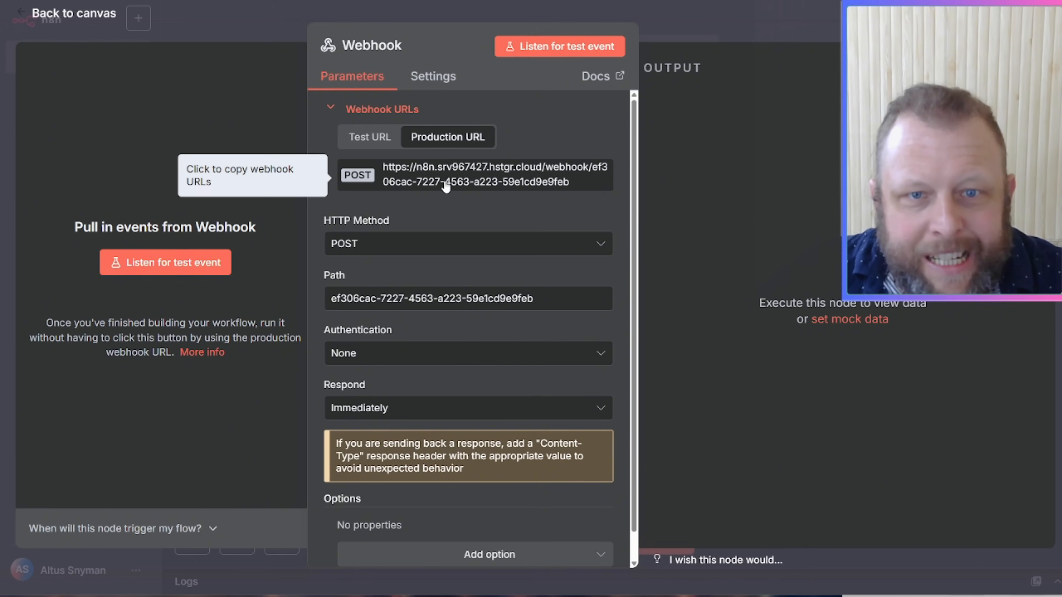
click(368, 138)
click(446, 139)
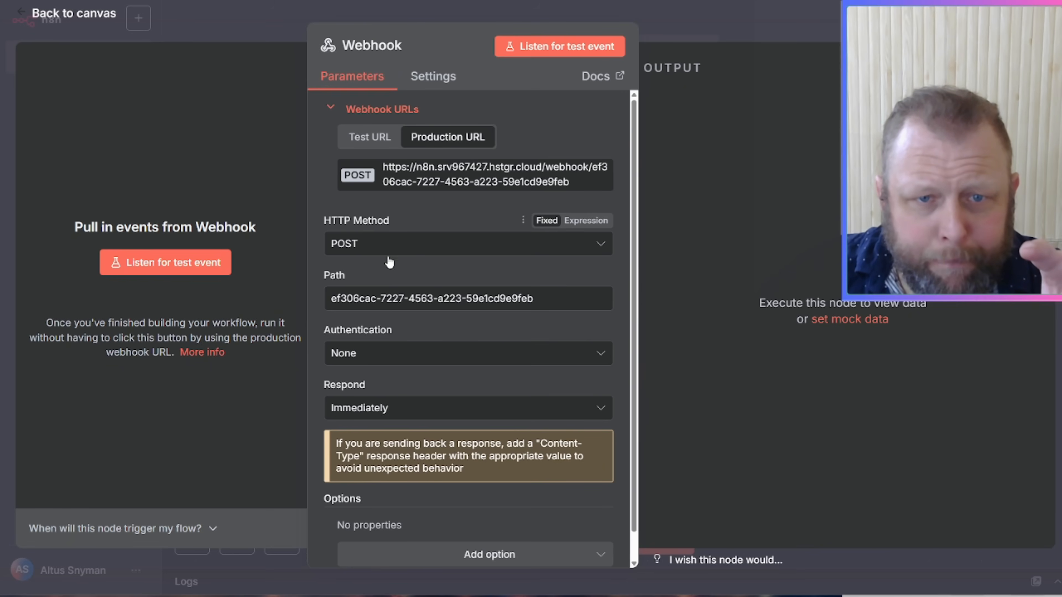
click(745, 23)
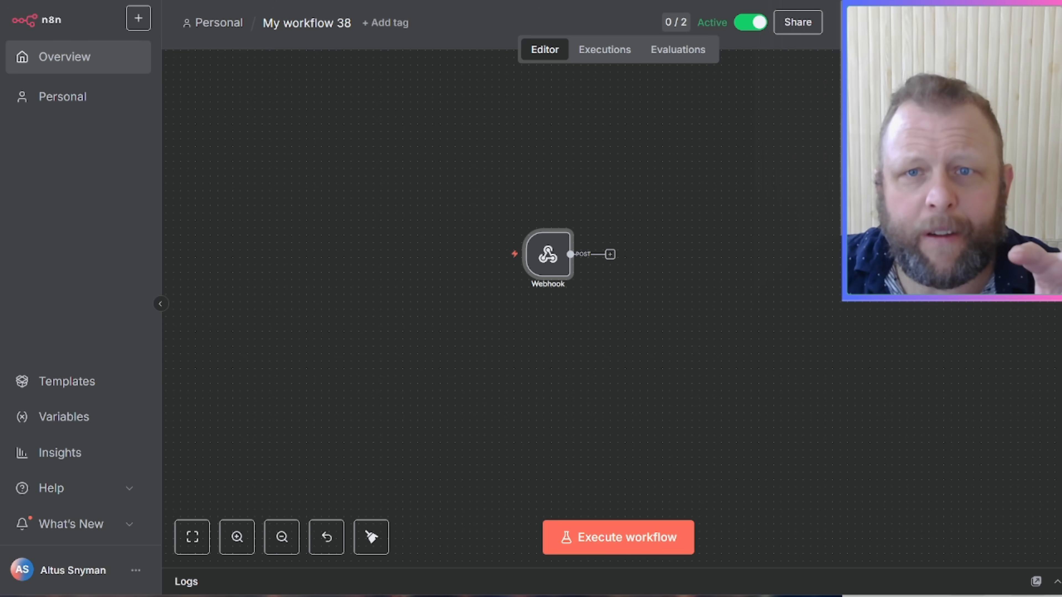
click(614, 58)
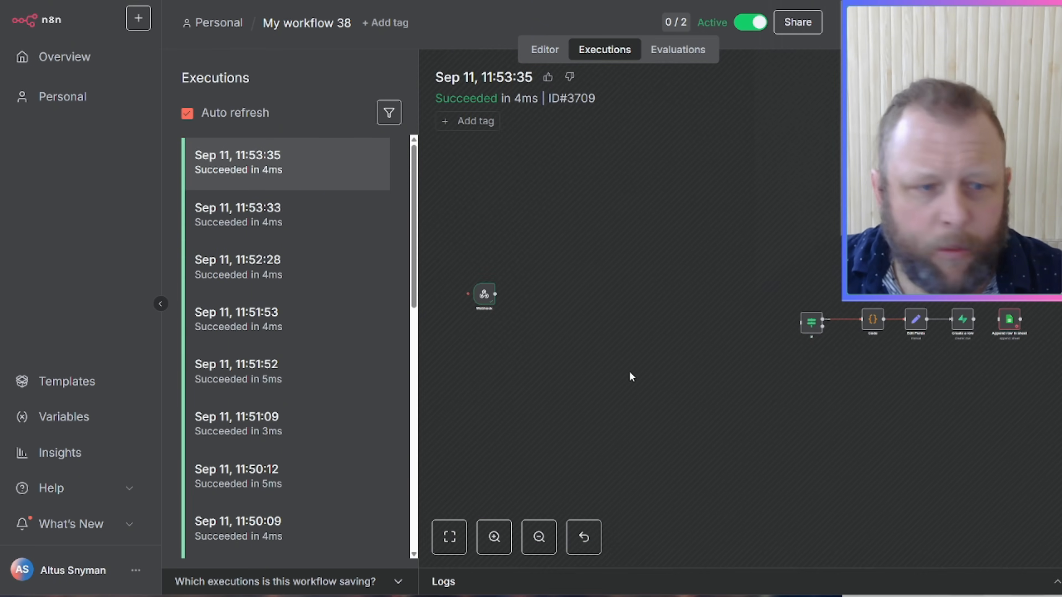
Step: Pan and zoom the execution canvas, wait for the new runs, and open the 11:57:38 execution
drag(585, 381, 688, 408)
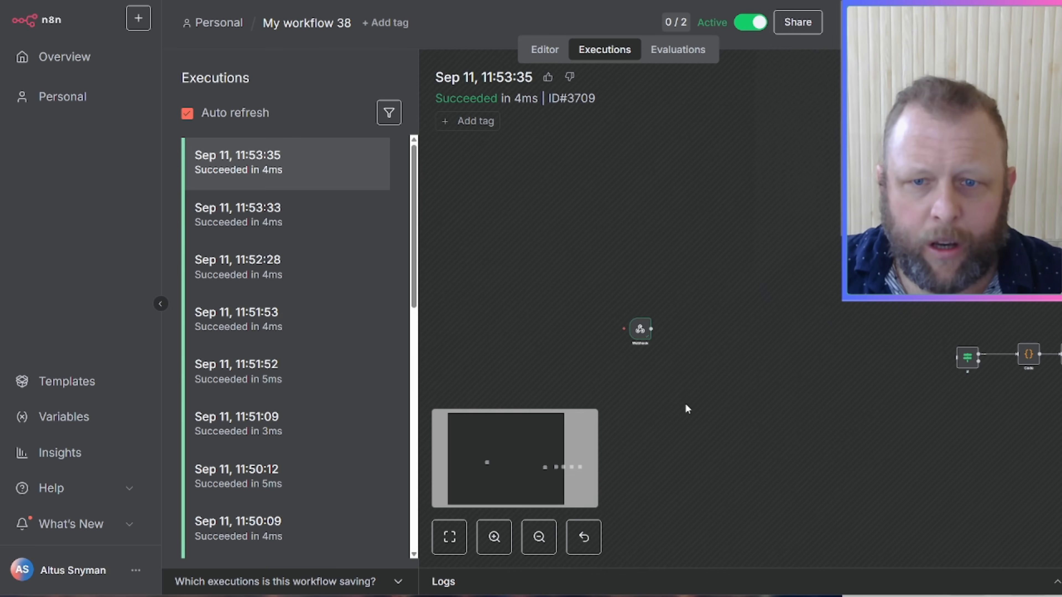
click(495, 539)
drag(671, 281, 769, 314)
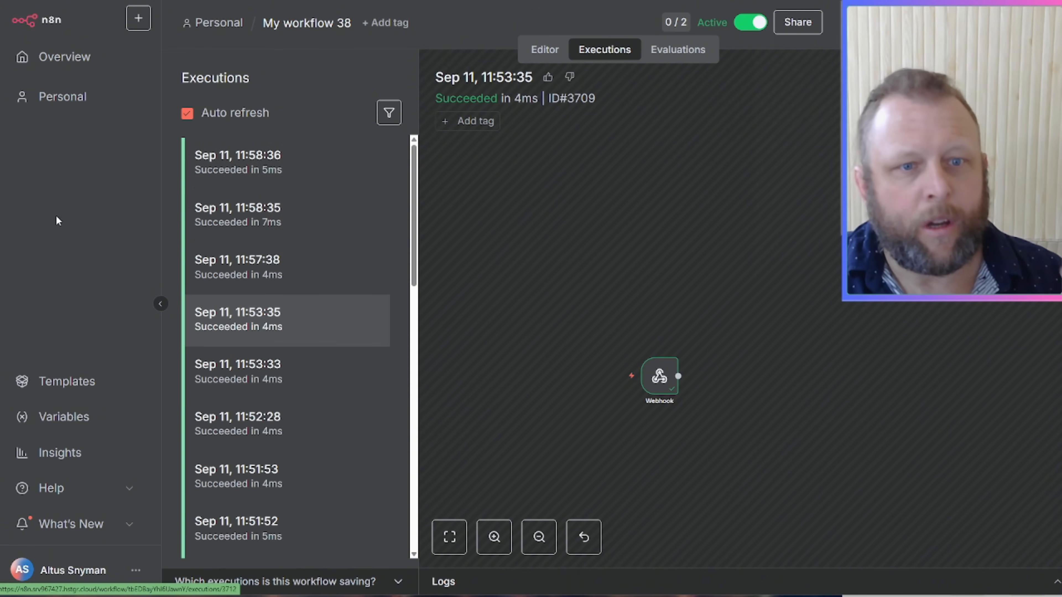
click(252, 275)
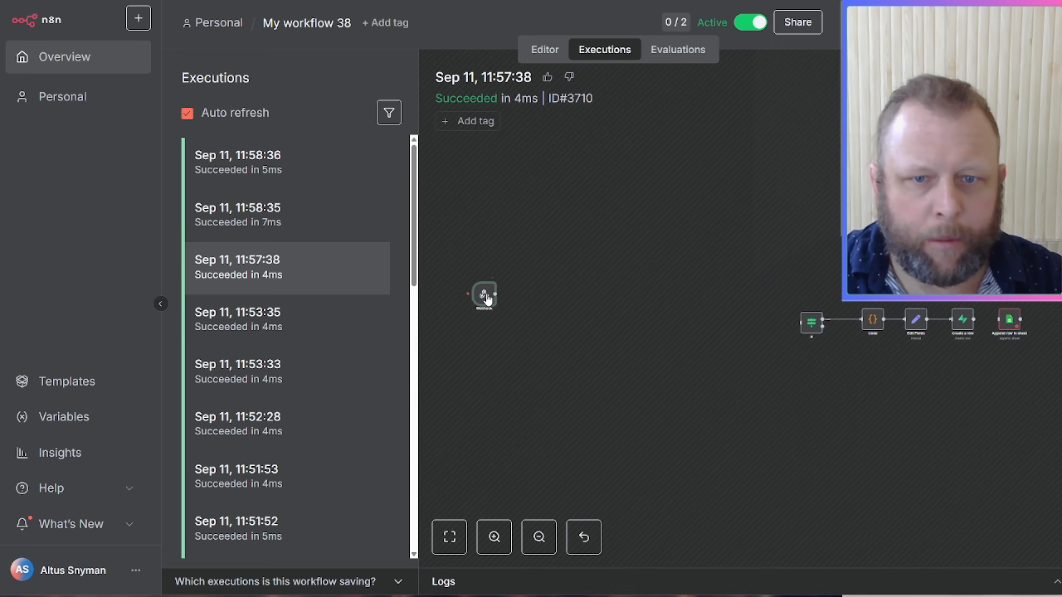
Step: Inspect the Webhook data received in the 11:57:38 and 11:58:35 executions
double_click(485, 295)
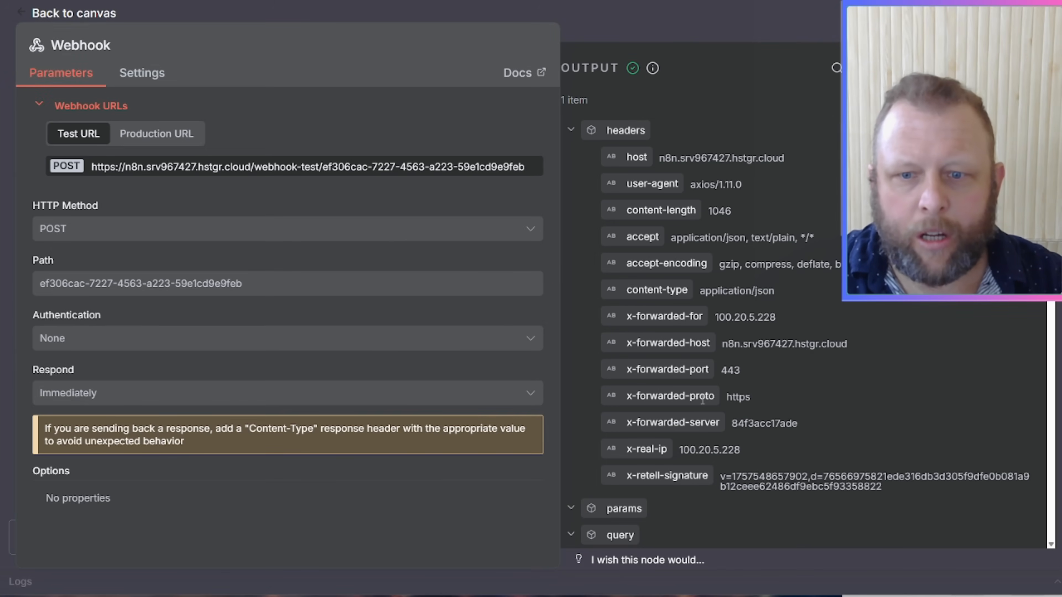
scroll(689, 460, down, 2)
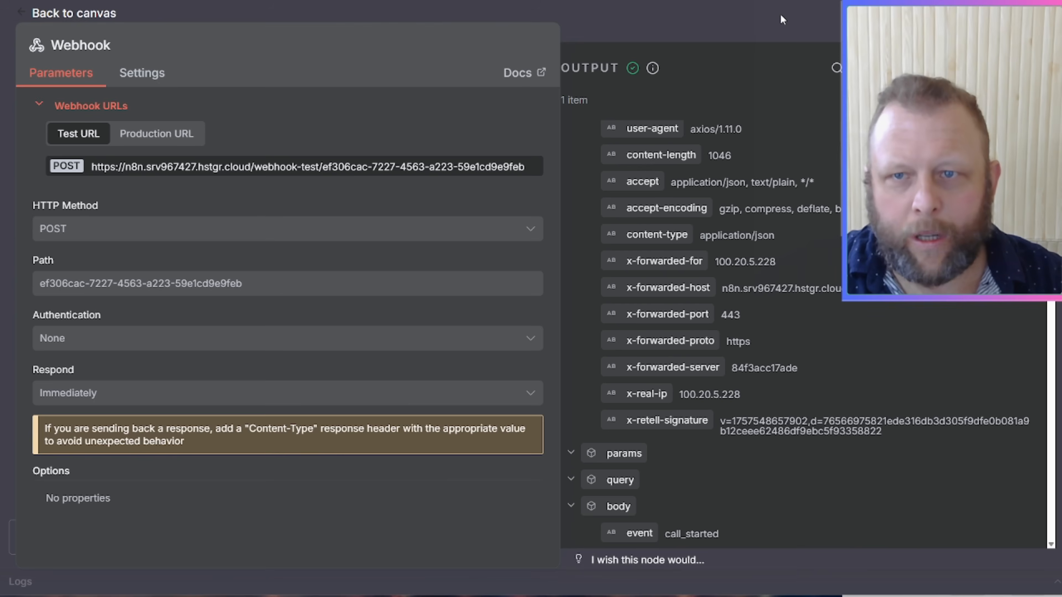
key(Escape)
click(364, 209)
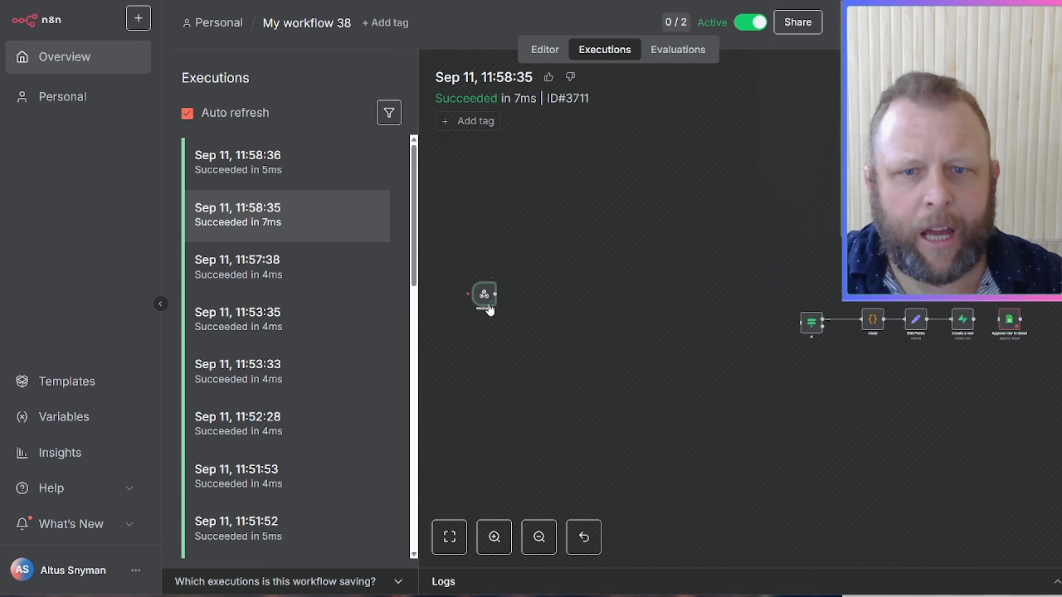
double_click(488, 304)
scroll(647, 300, down, 2)
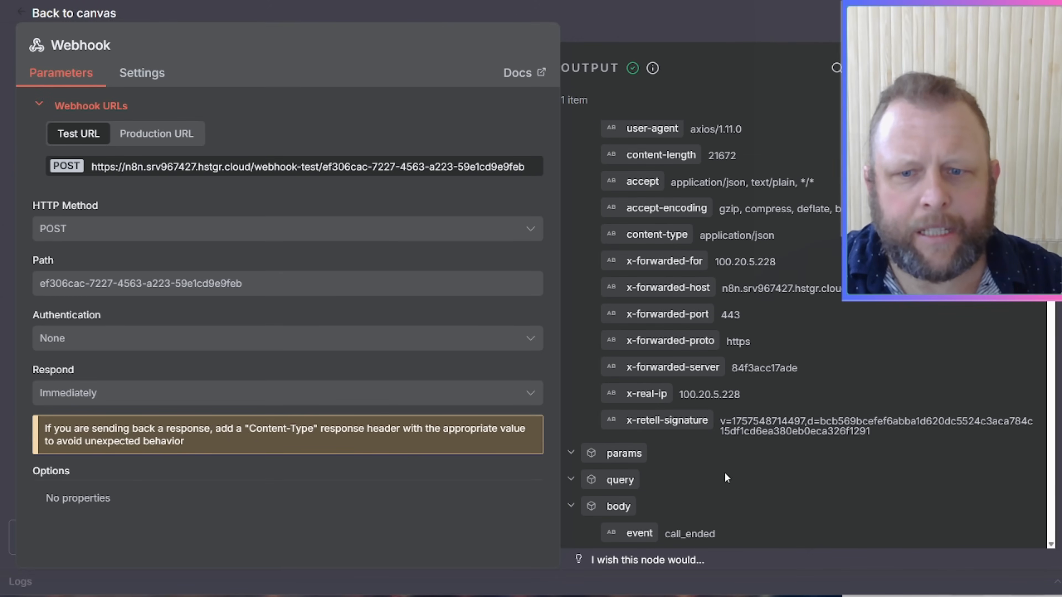
click(737, 19)
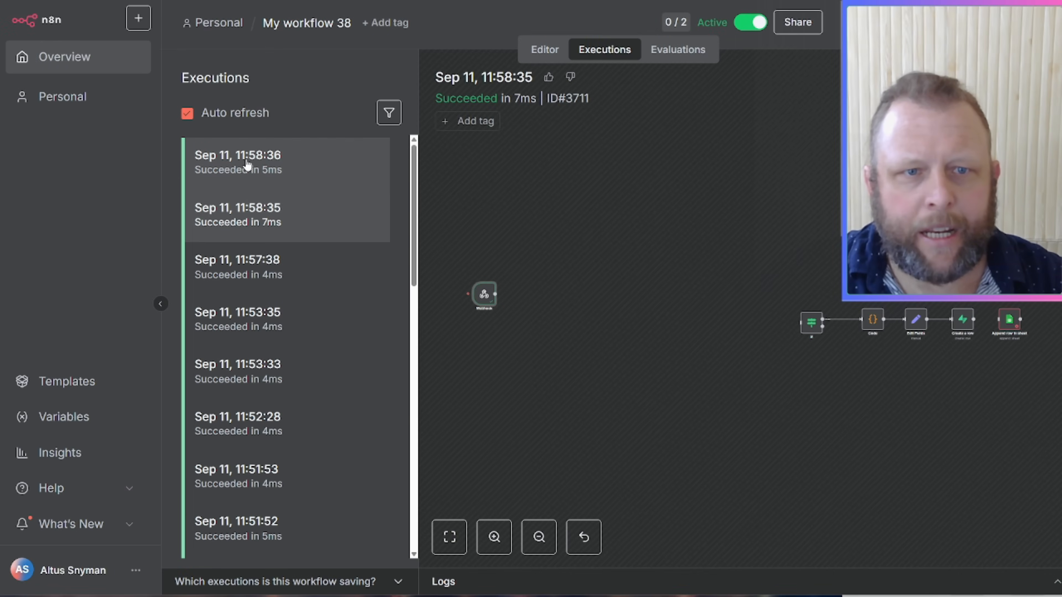
Step: Open the latest 11:58:36 execution and review the call data its Webhook received
click(289, 163)
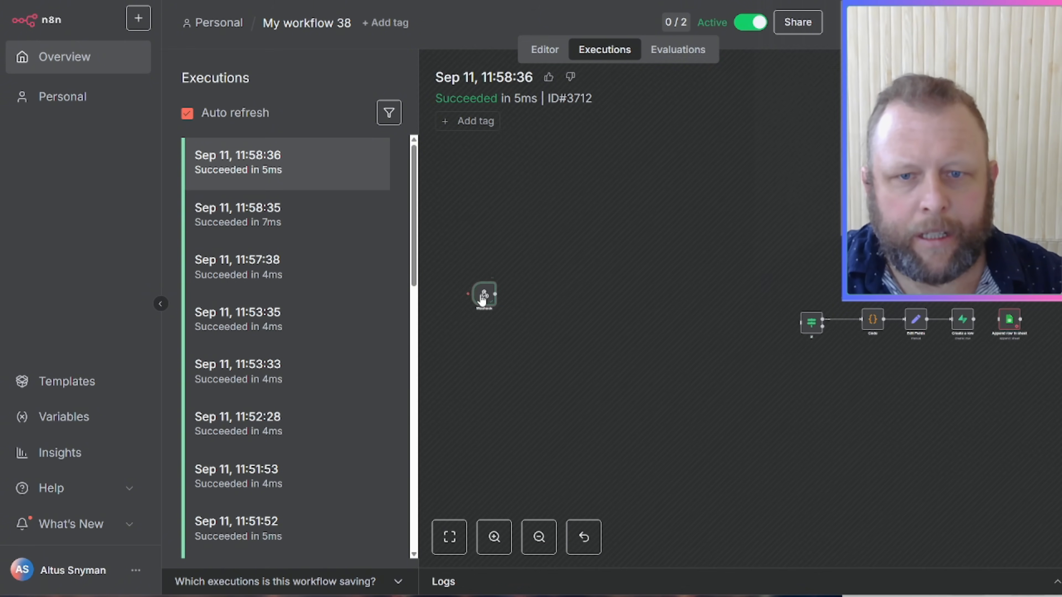
double_click(483, 296)
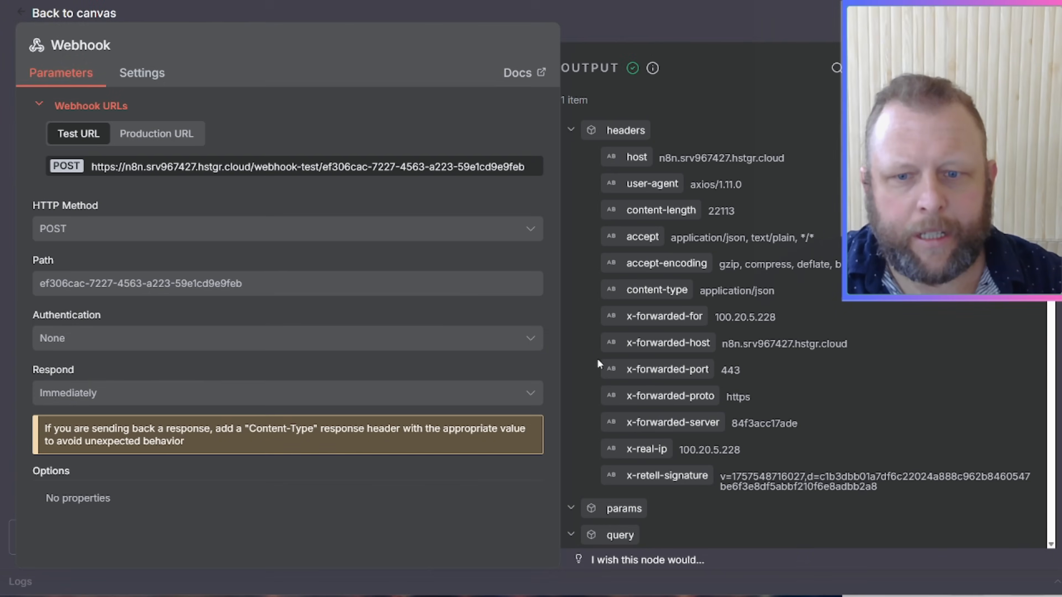
scroll(705, 433, down, 1)
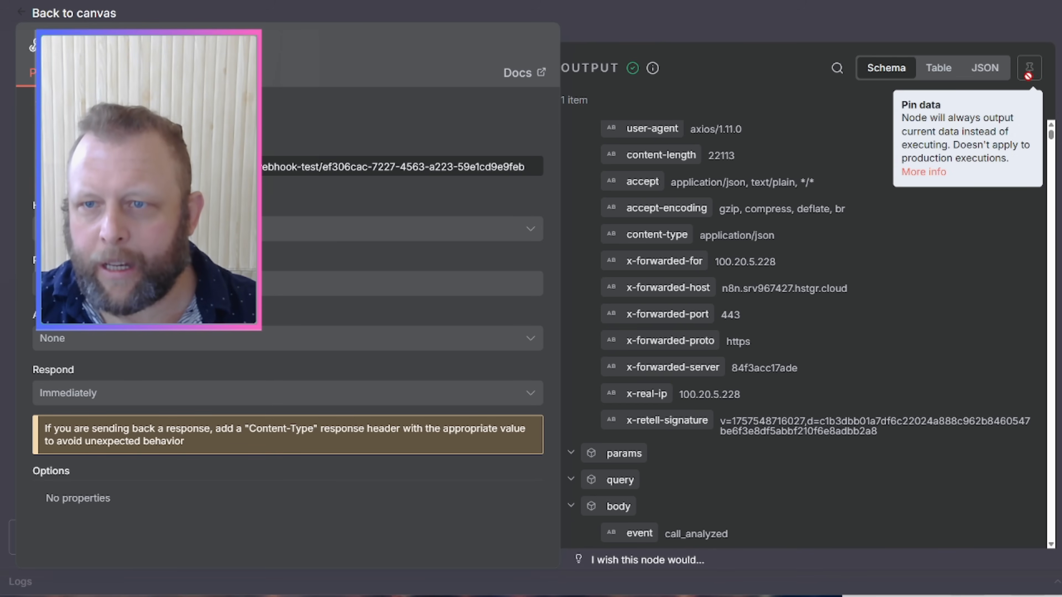
click(918, 22)
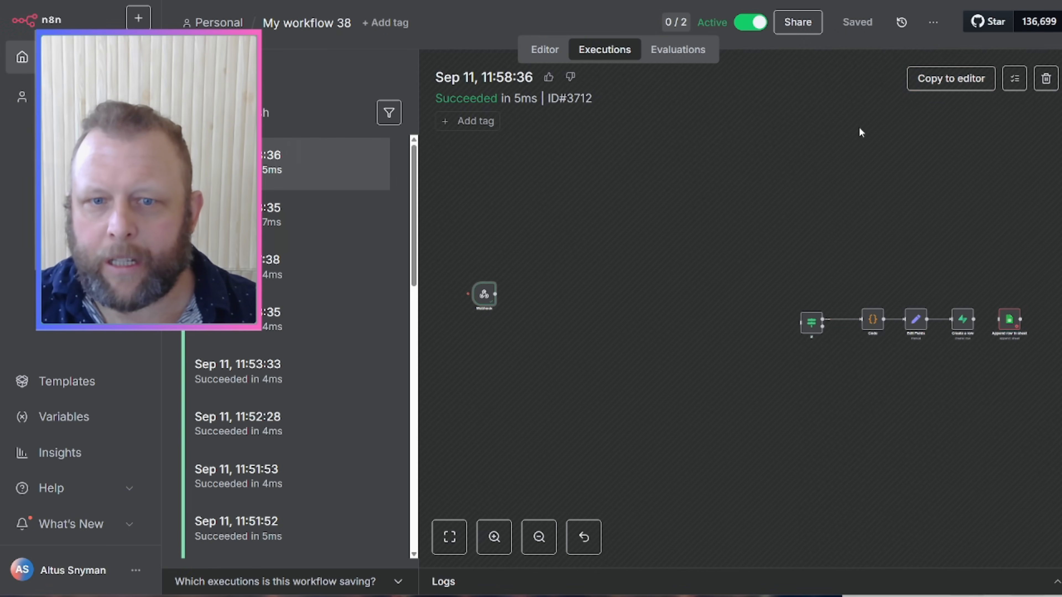
Step: Copy the 11:58:36 execution's data to the editor and browse the Webhook's pinned output
click(953, 81)
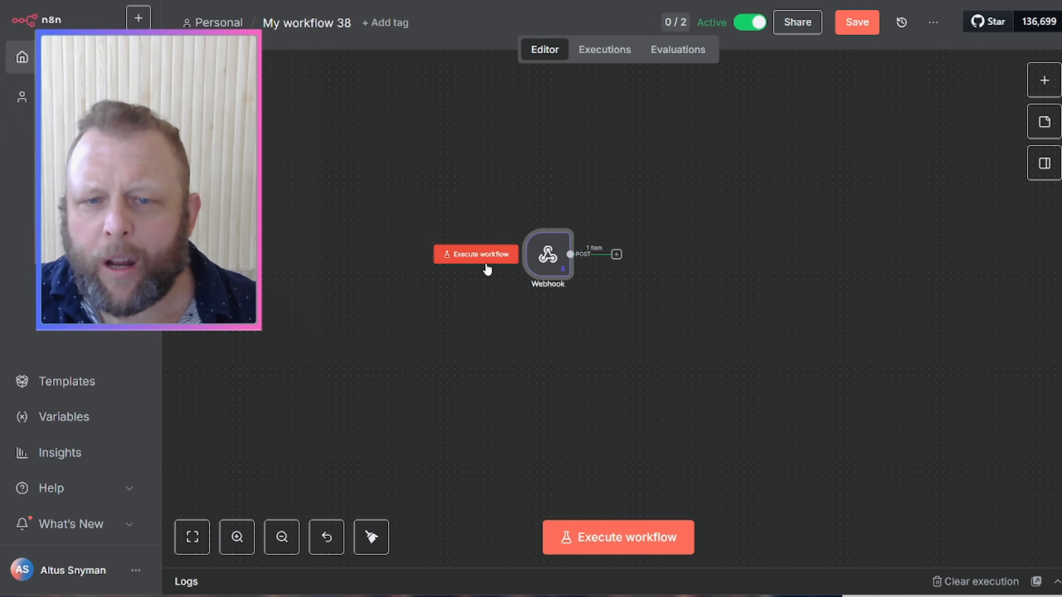
mouse_move(539, 267)
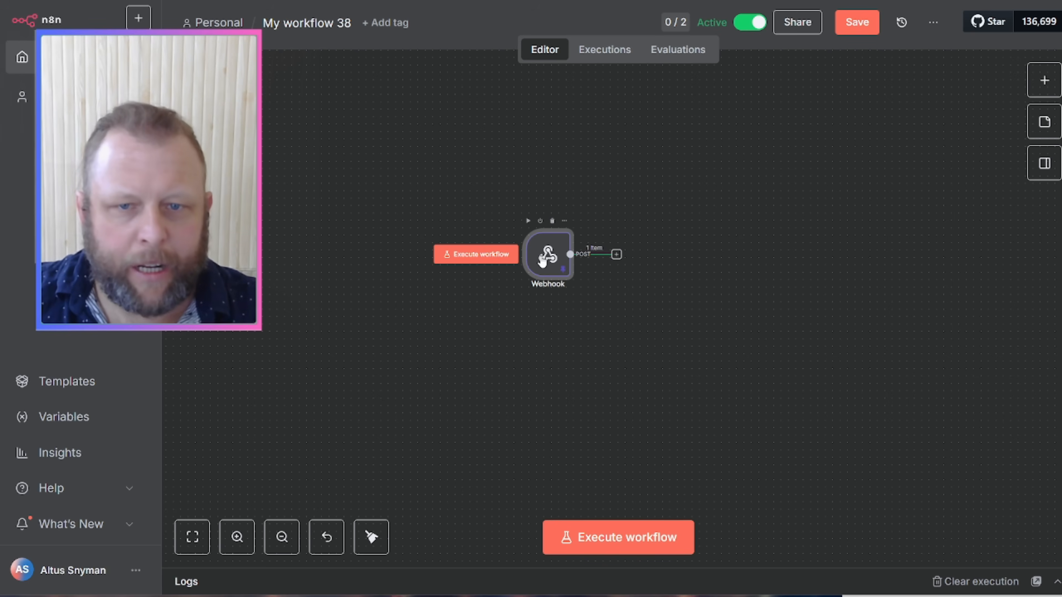
double_click(541, 262)
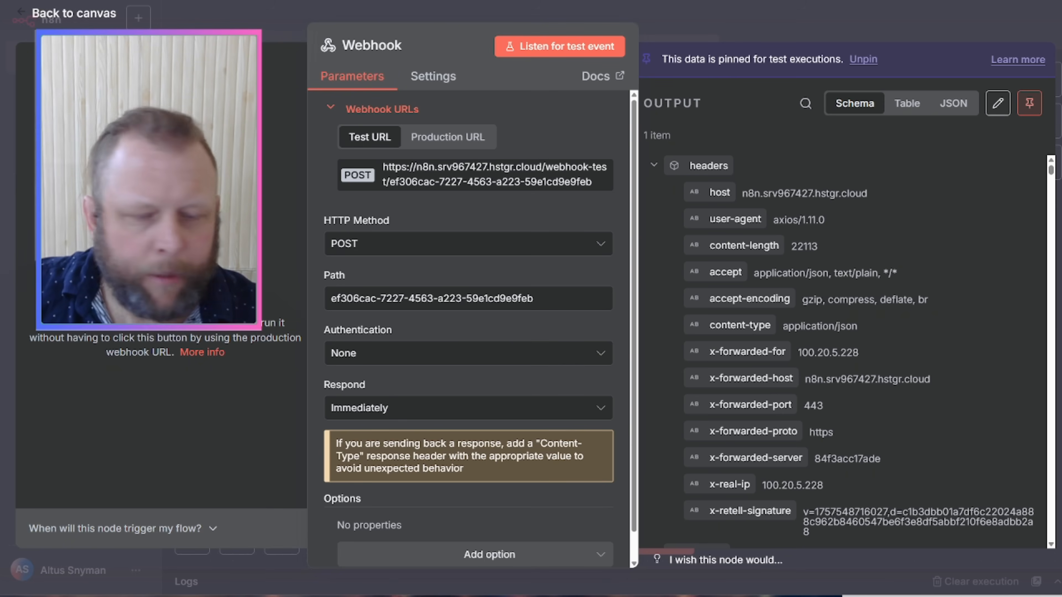
scroll(852, 321, down, 5)
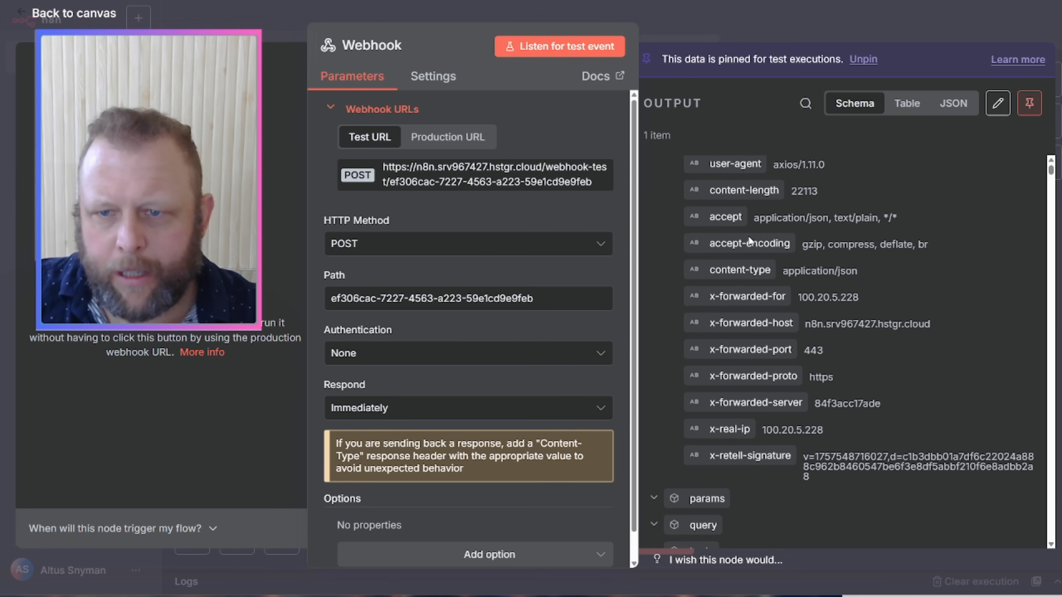
scroll(749, 239, down, 1)
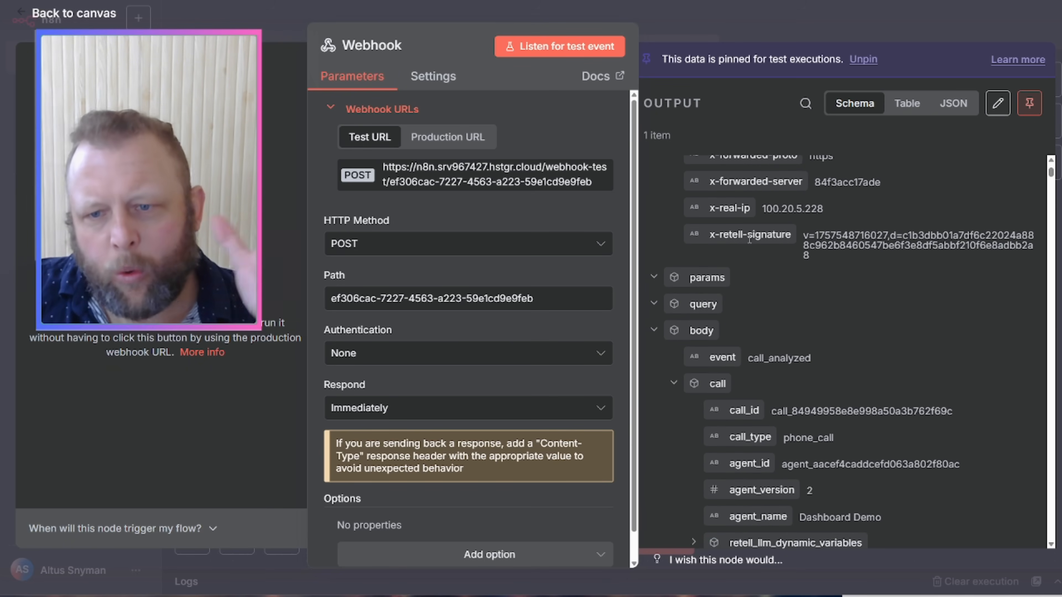
scroll(750, 238, down, 2)
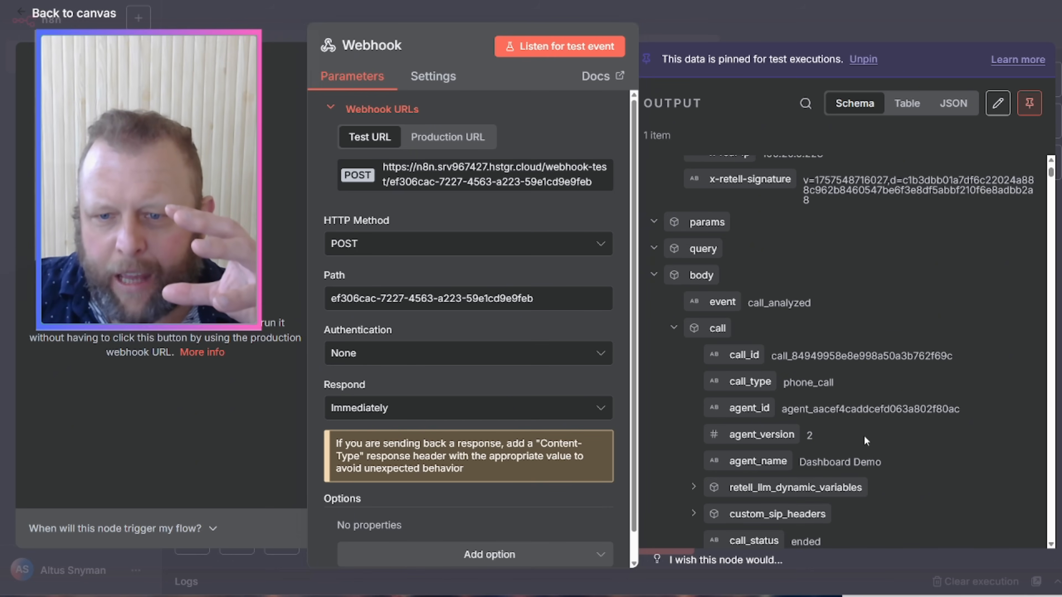
scroll(864, 436, down, 5)
scroll(861, 440, down, 3)
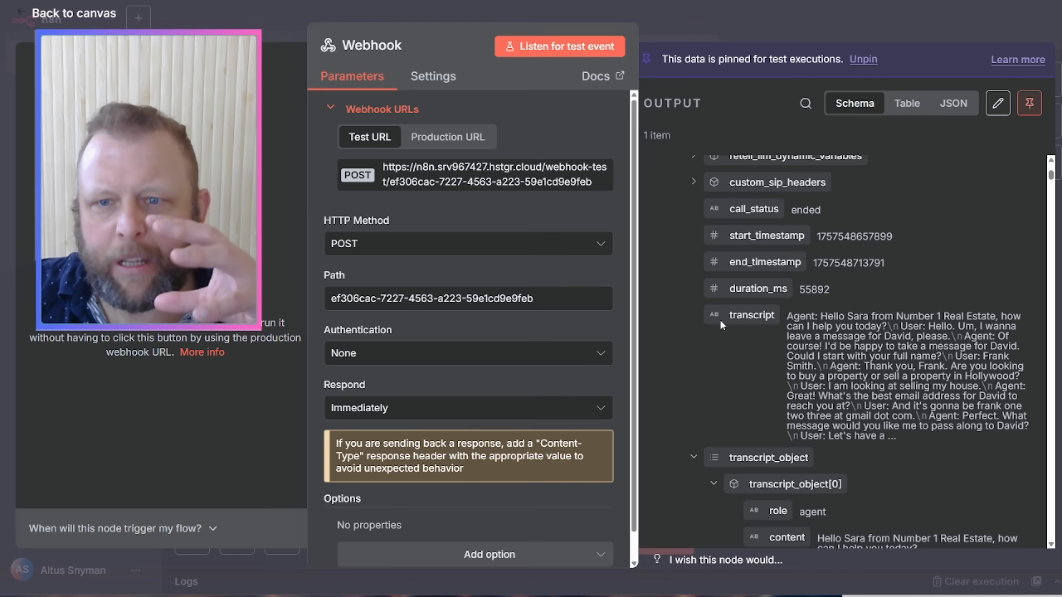
scroll(882, 408, down, 5)
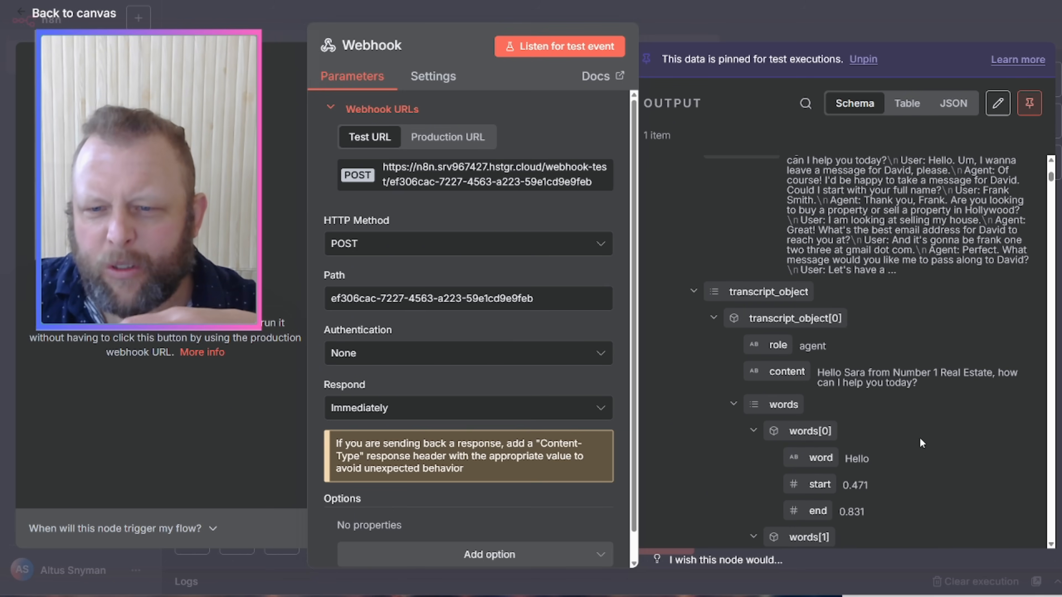
scroll(898, 438, down, 3)
scroll(878, 419, down, 8)
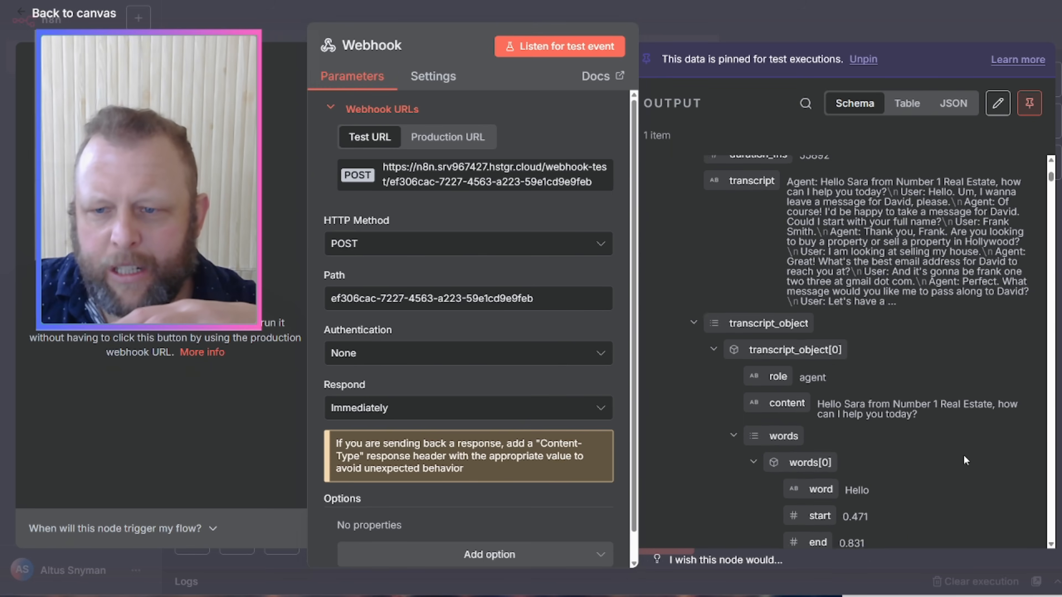
scroll(885, 472, down, 20)
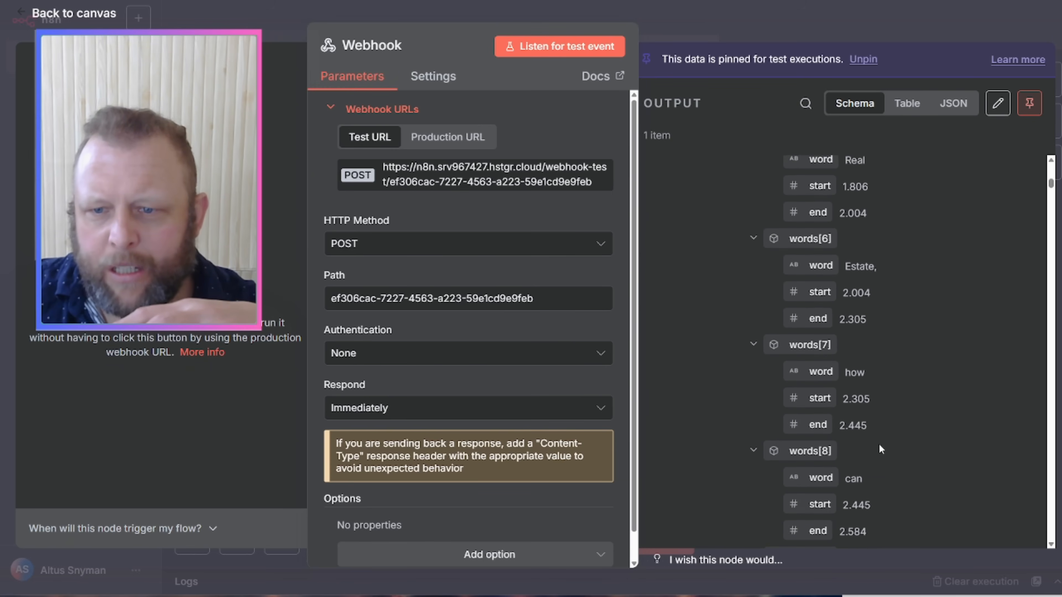
scroll(877, 458, up, 15)
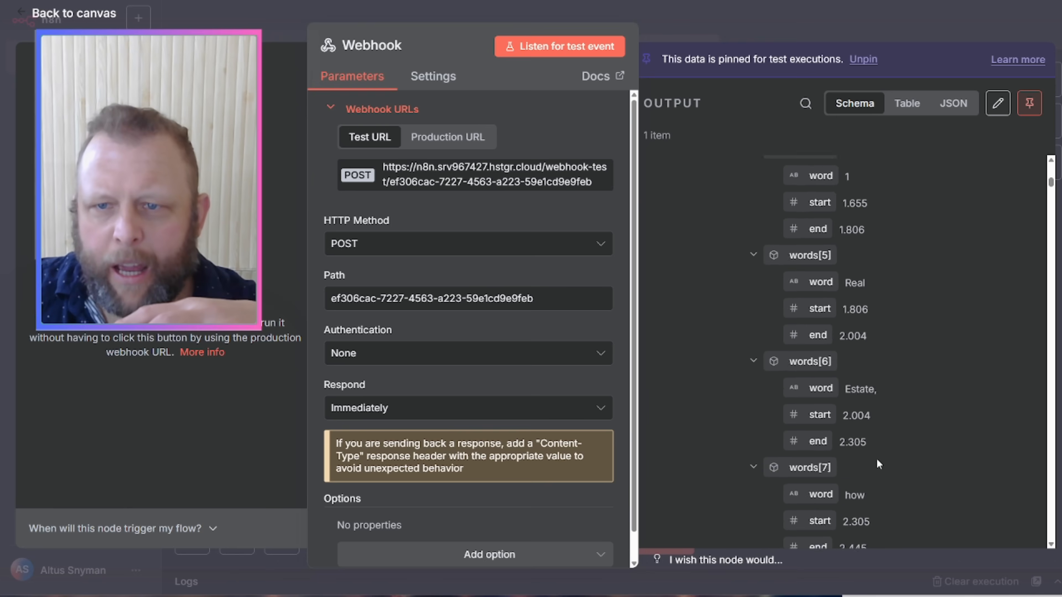
scroll(878, 460, down, 4)
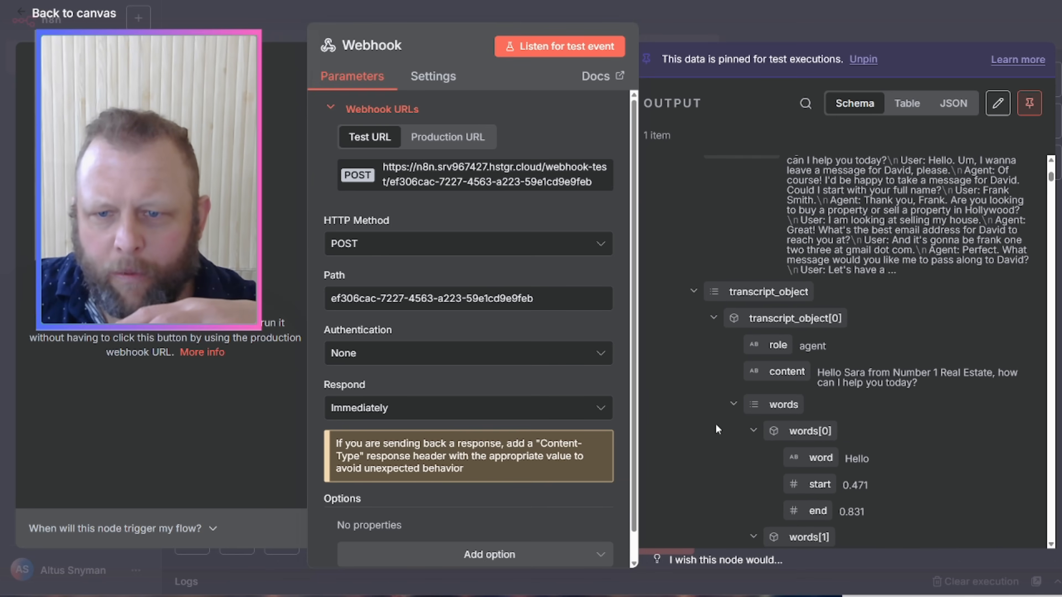
Step: Collapse the transcript_object entries and transcript_with_tool_calls in the output schema
click(734, 404)
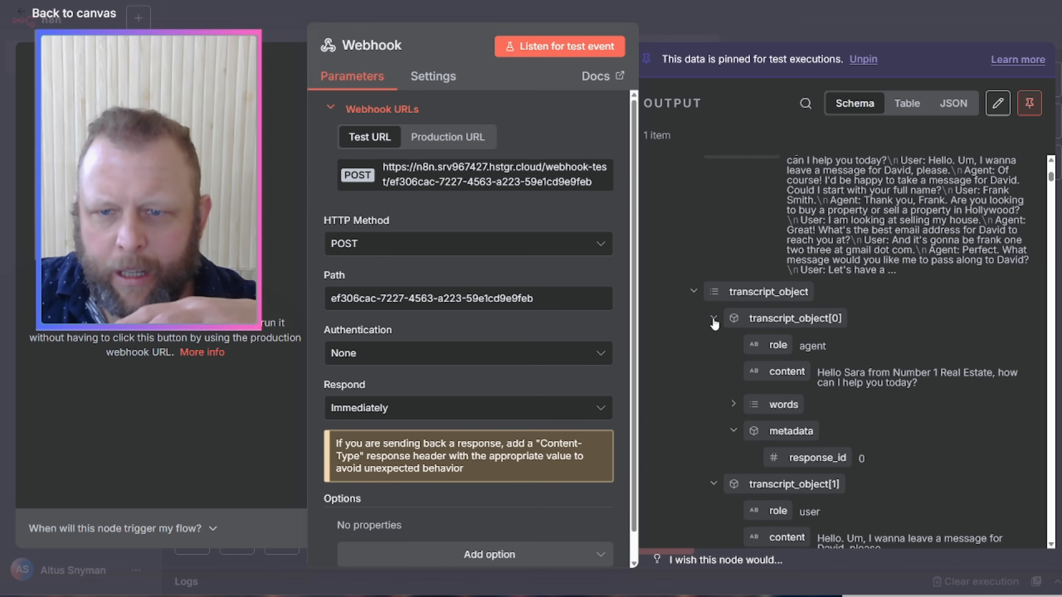
click(713, 318)
click(715, 345)
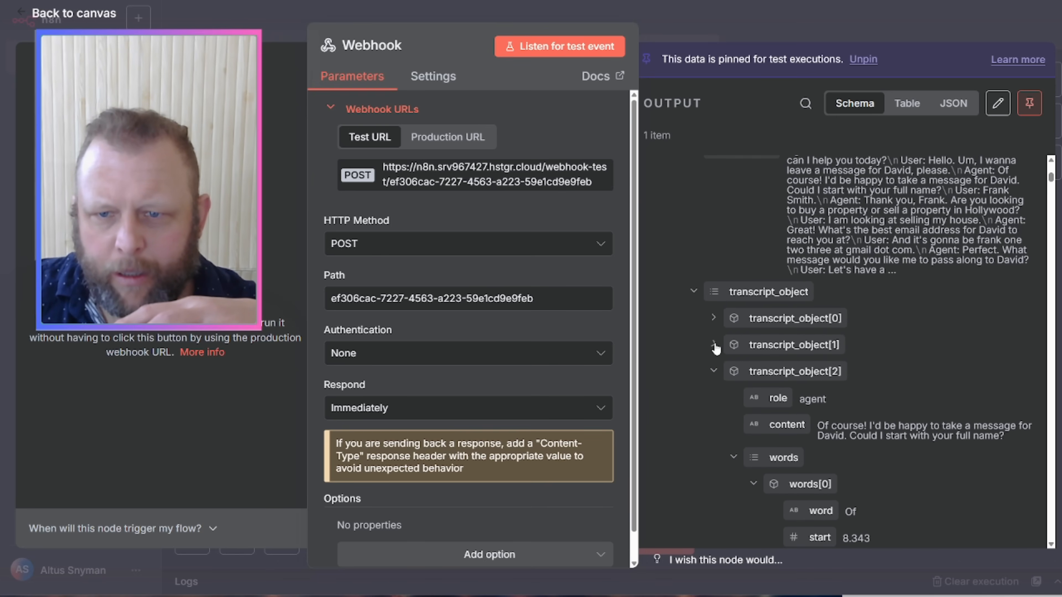
click(713, 371)
click(694, 291)
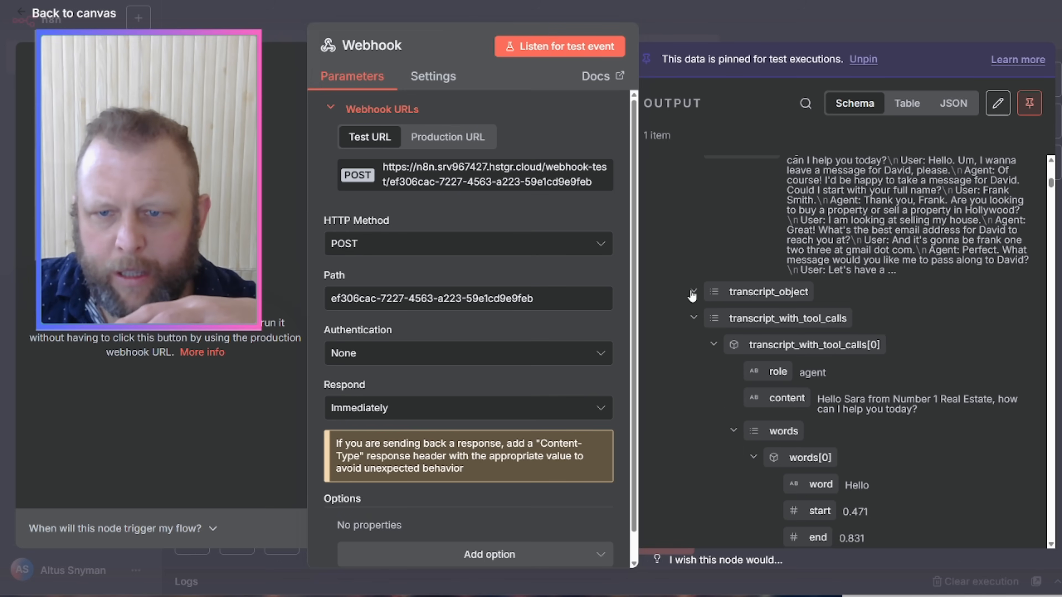
scroll(702, 282, down, 1)
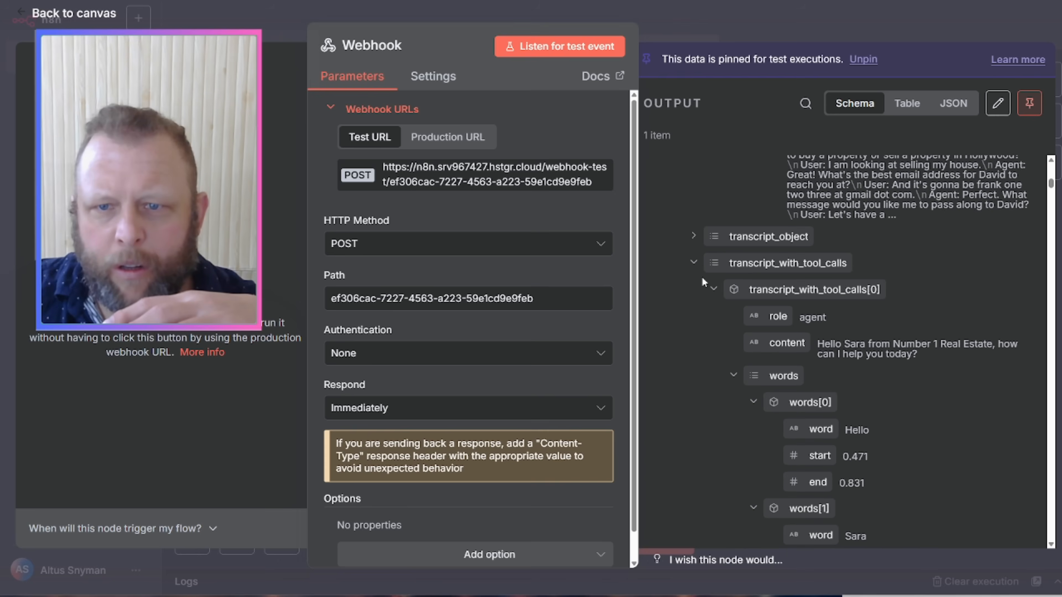
click(693, 263)
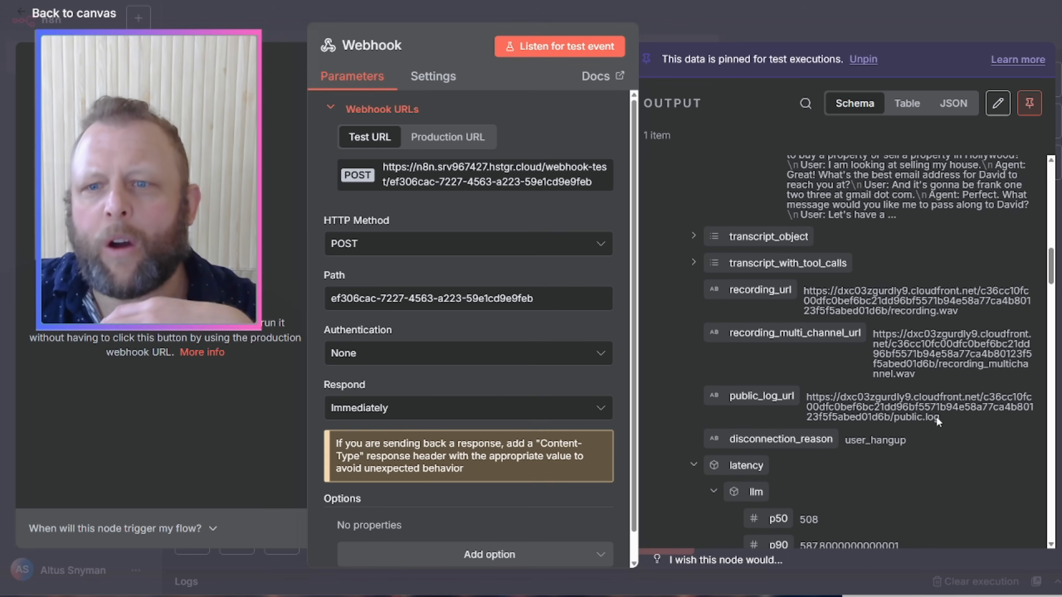
Step: Collapse the llm and e2e latency groups to reveal call_cost, then return to the canvas
scroll(962, 342, down, 1)
scroll(963, 343, down, 2)
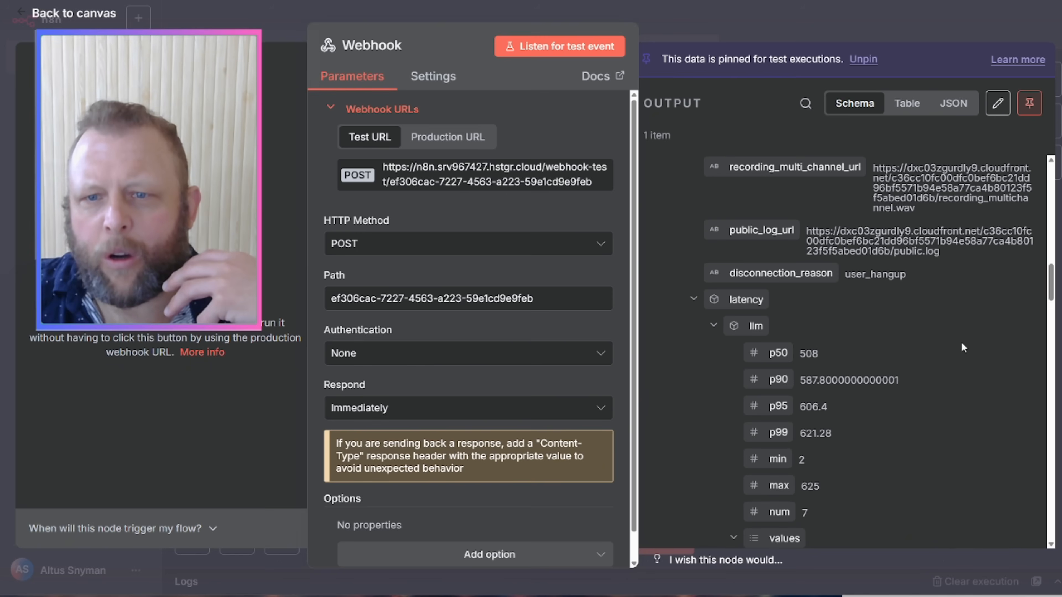
click(713, 326)
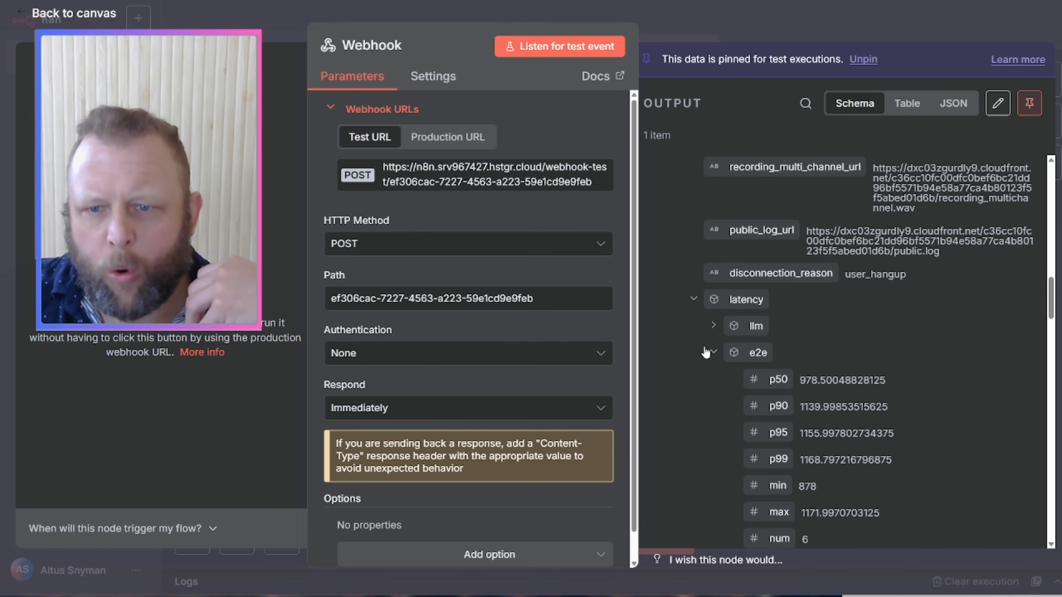
click(713, 352)
click(693, 299)
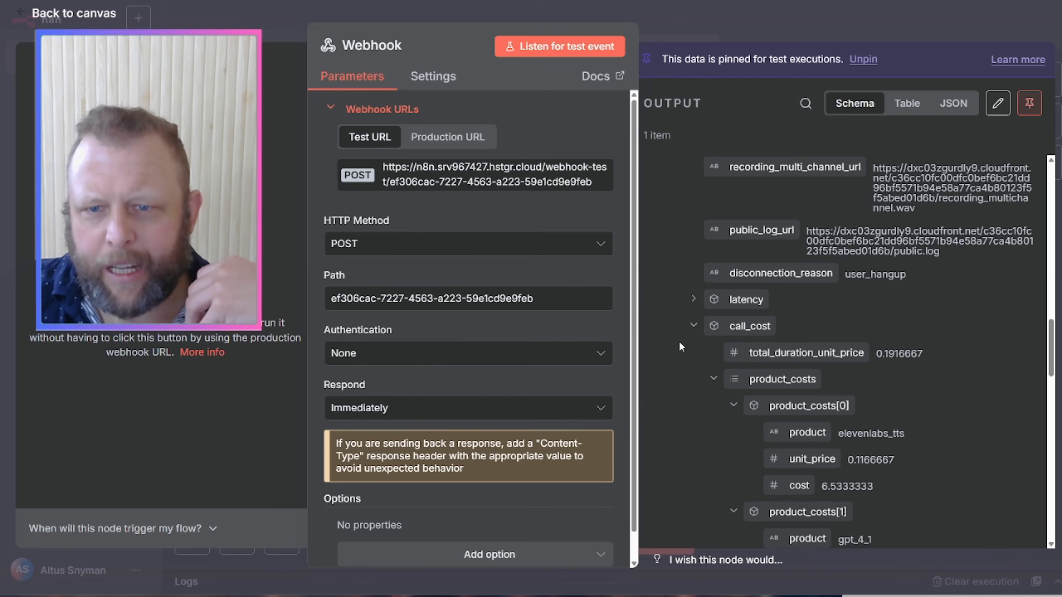
scroll(779, 382, down, 3)
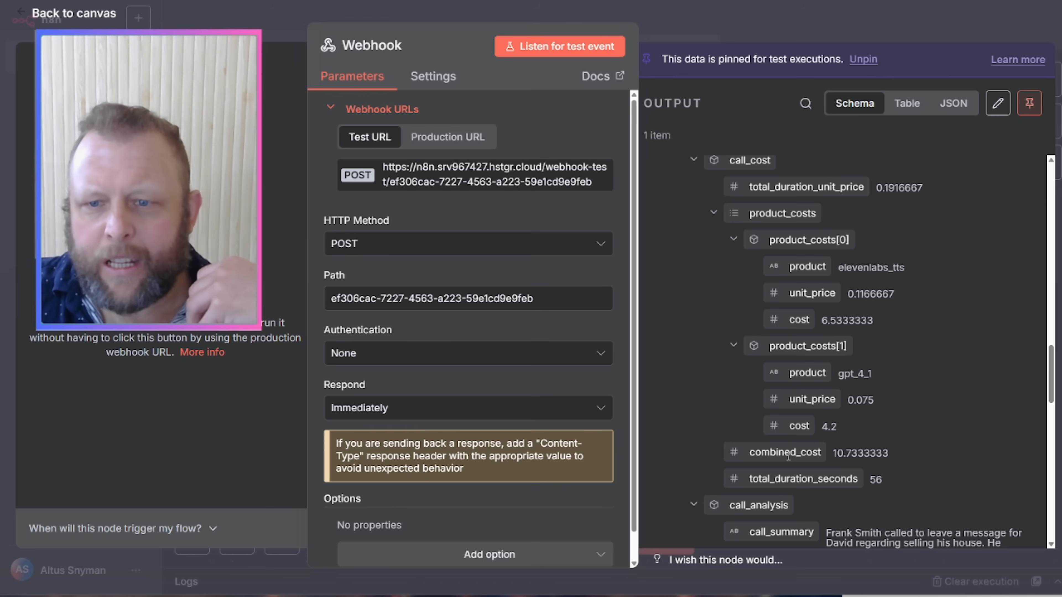
scroll(907, 456, down, 5)
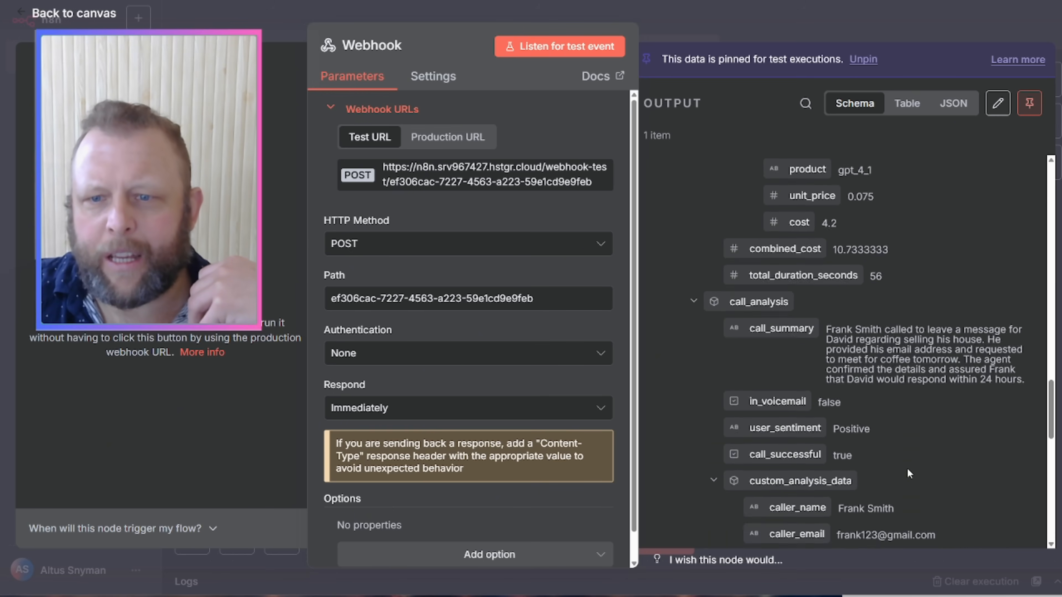
scroll(926, 301, down, 4)
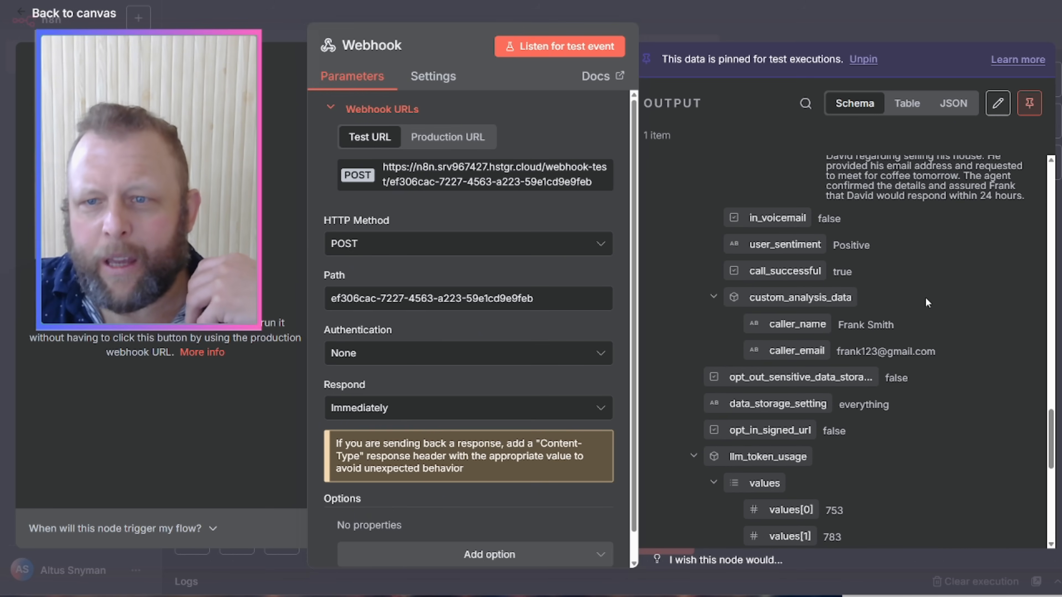
scroll(853, 439, down, 10)
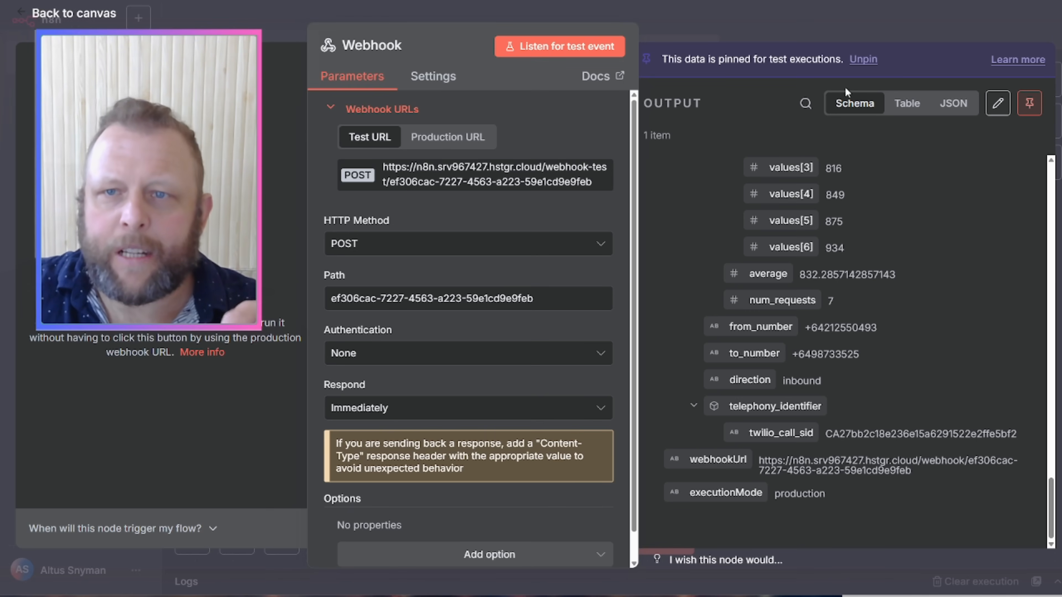
click(847, 23)
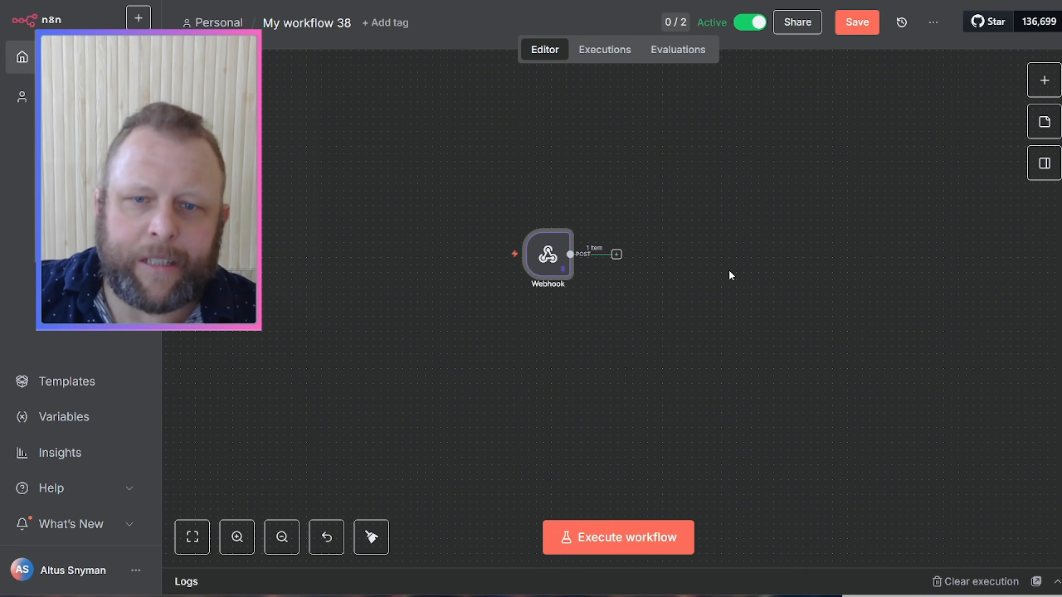
Step: Find the call_analyzed event value in the Webhook's output
double_click(559, 264)
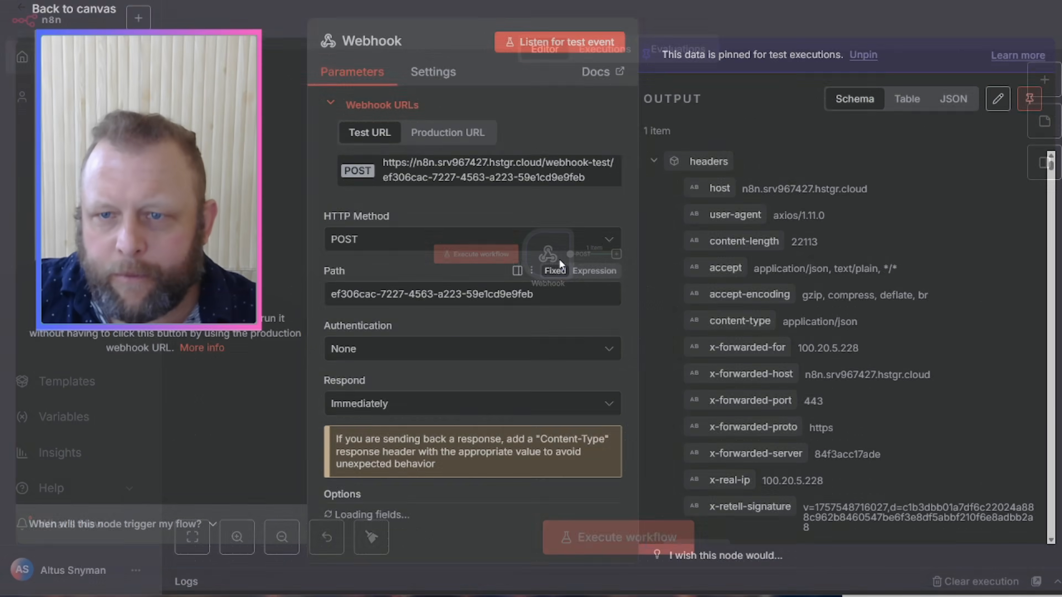
scroll(814, 194, down, 3)
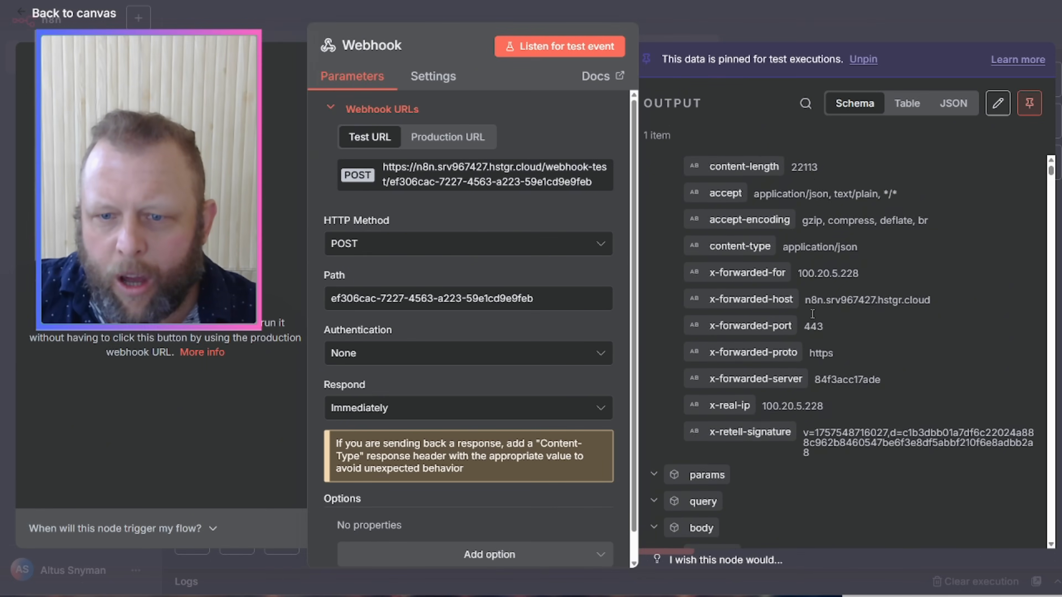
drag(826, 520, 751, 526)
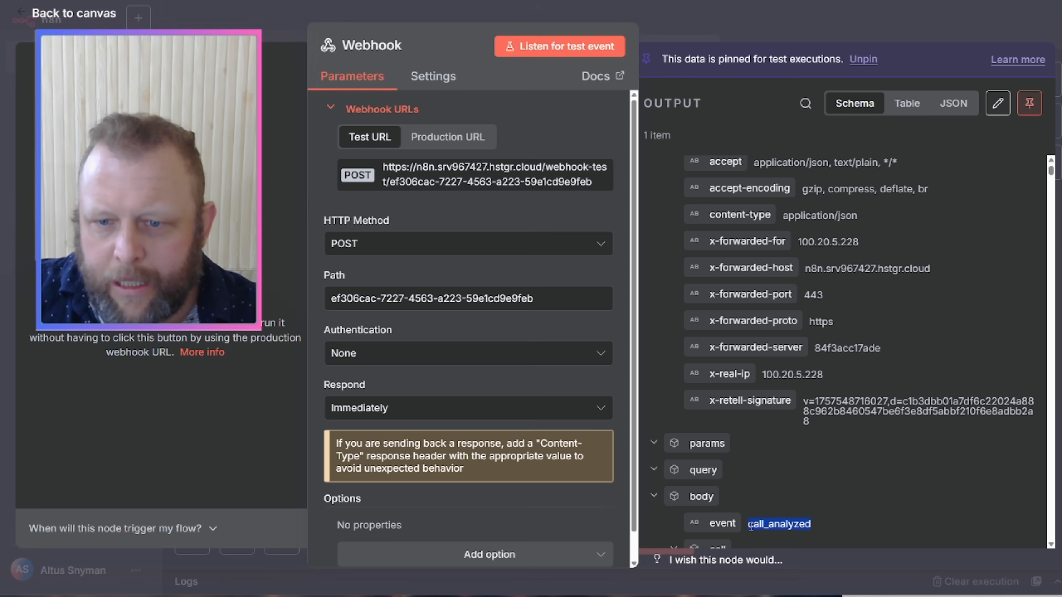
click(809, 24)
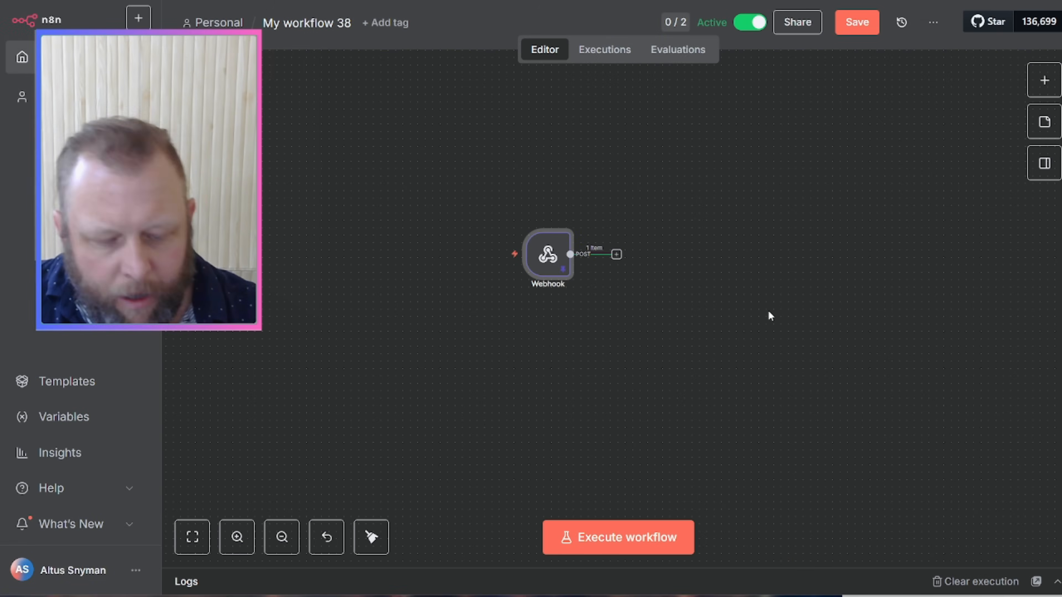
Step: Add an If node after the Webhook, place it alongside, and review its condition
click(616, 256)
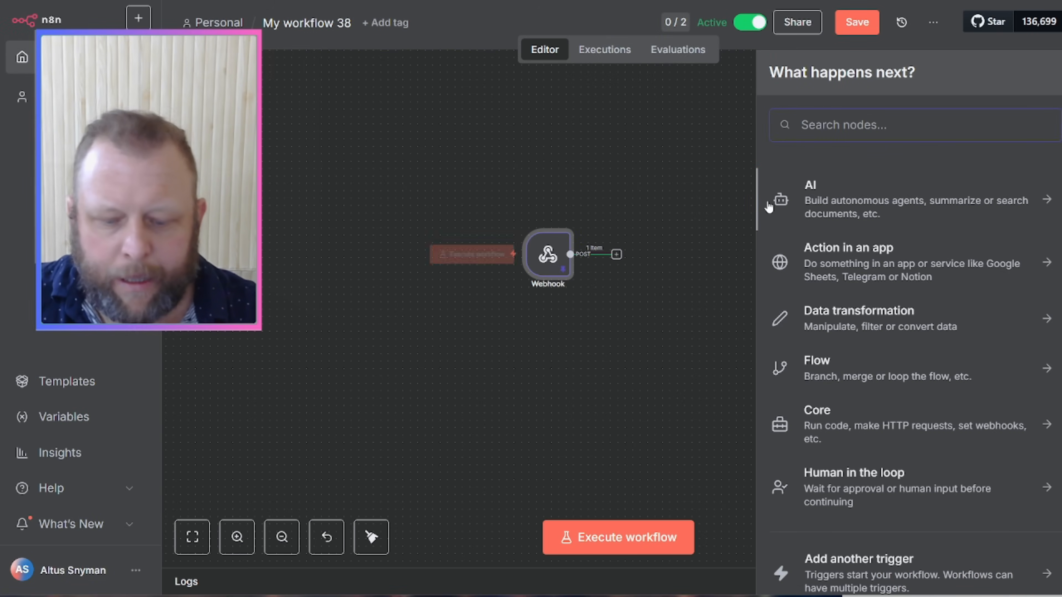
text(if)
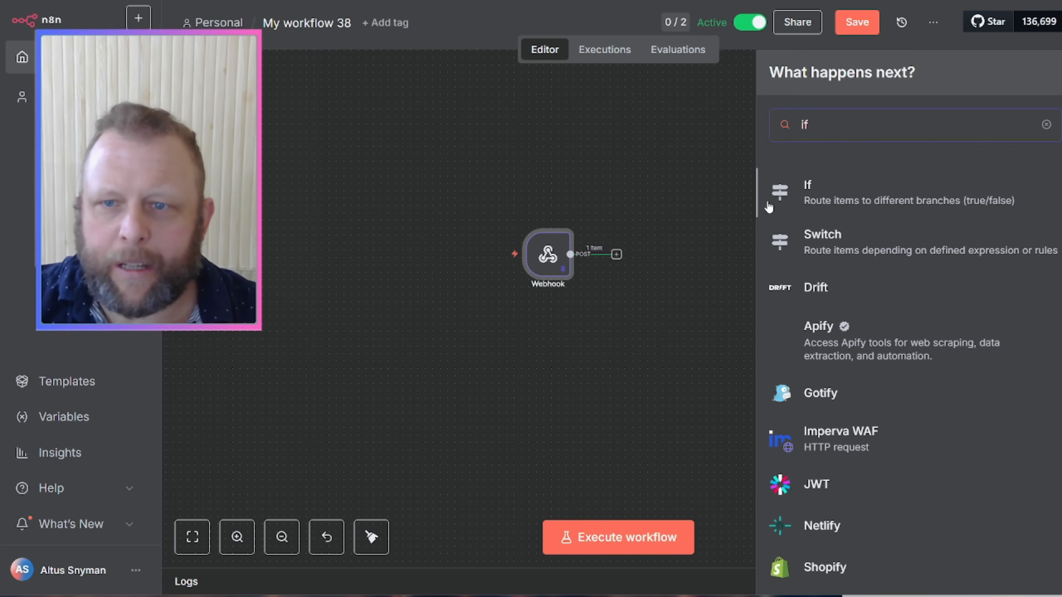
click(636, 161)
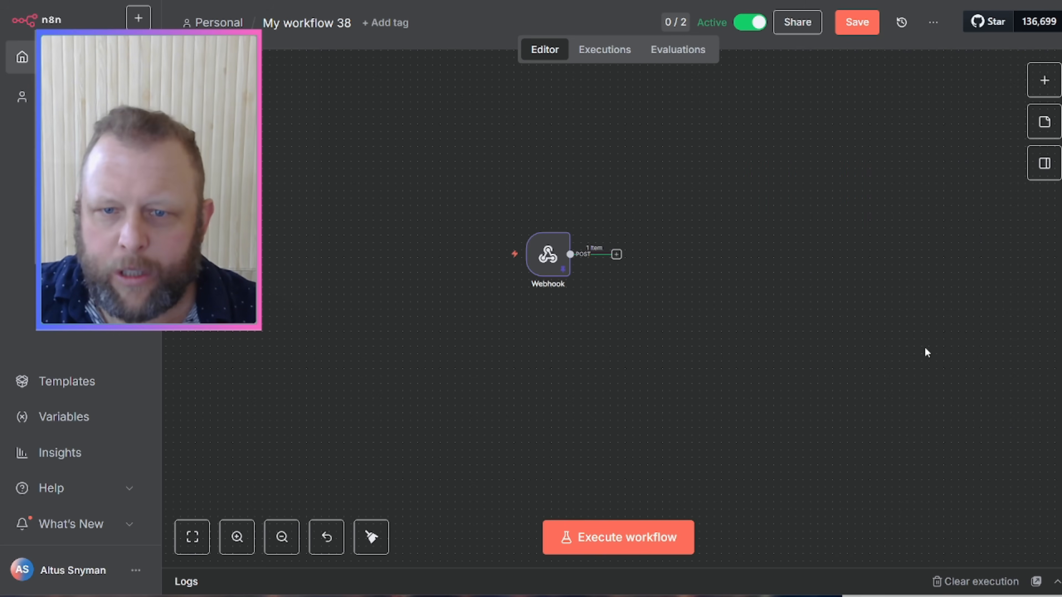
drag(924, 351, 766, 357)
drag(966, 305, 408, 243)
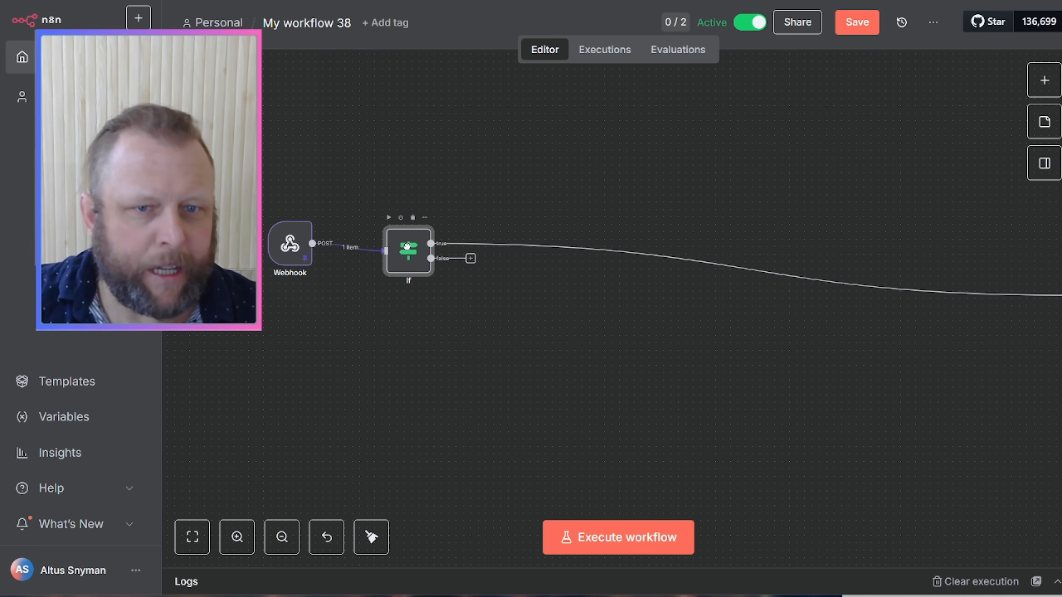
drag(294, 363, 465, 402)
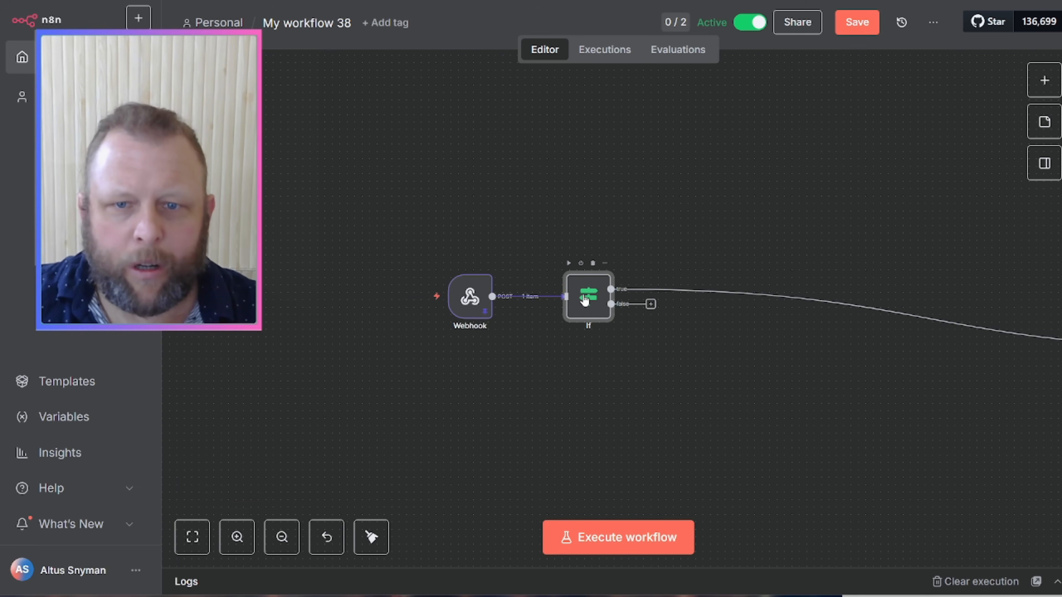
double_click(594, 293)
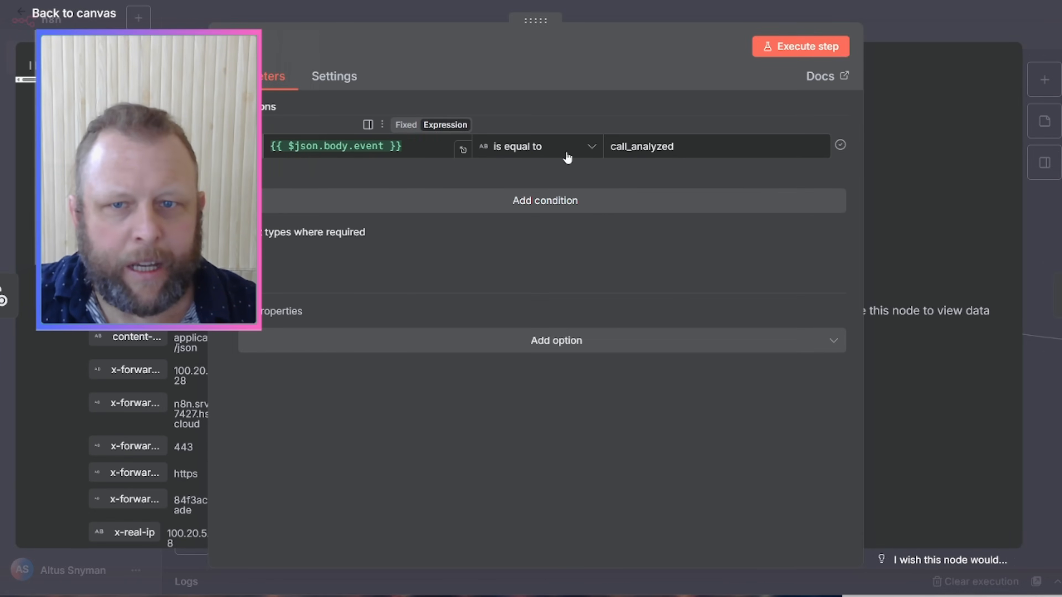
click(929, 23)
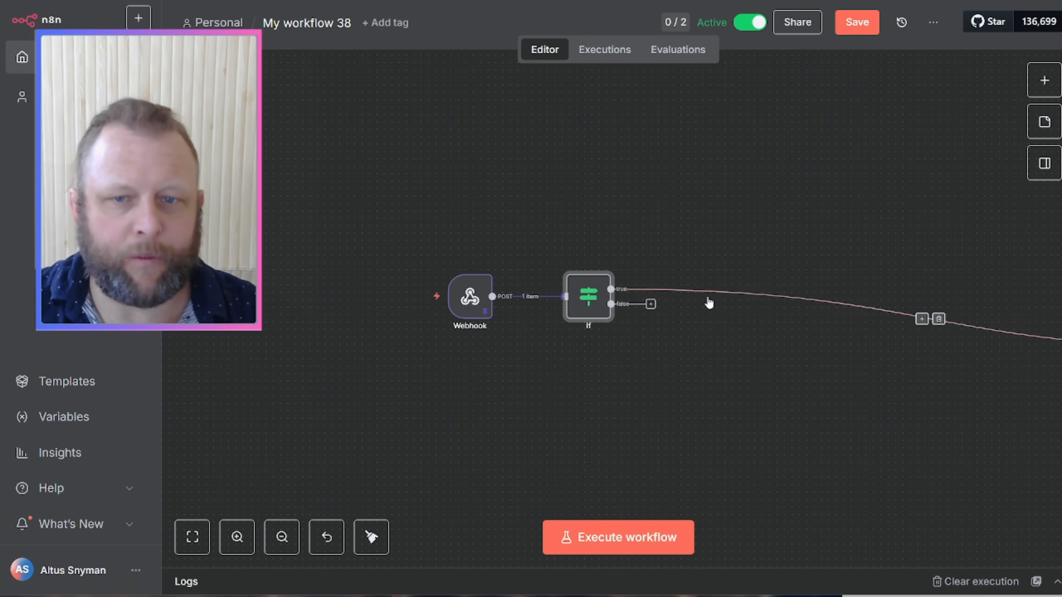
mouse_move(552, 298)
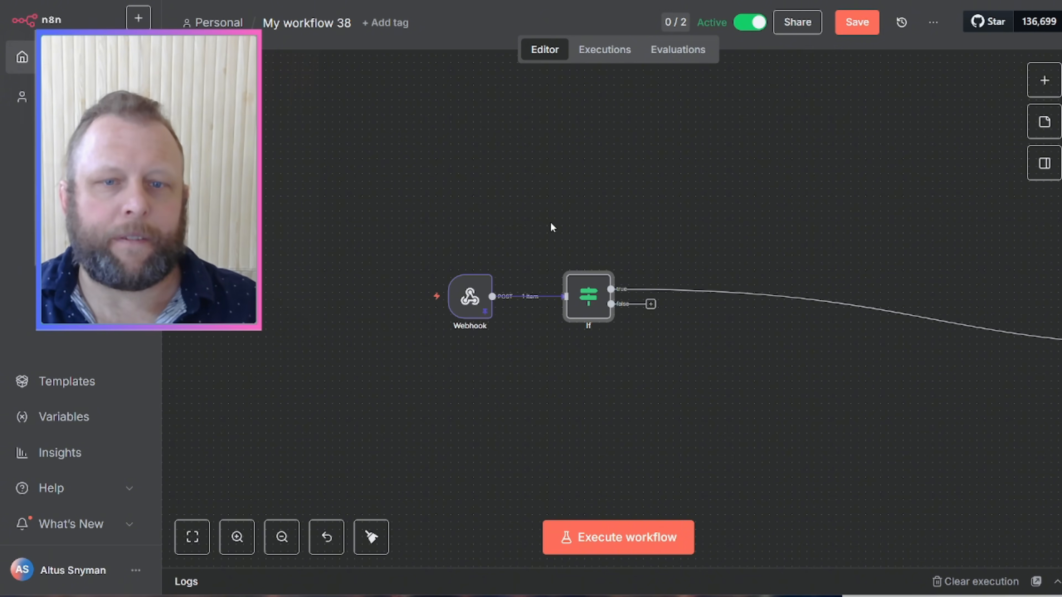
mouse_move(472, 299)
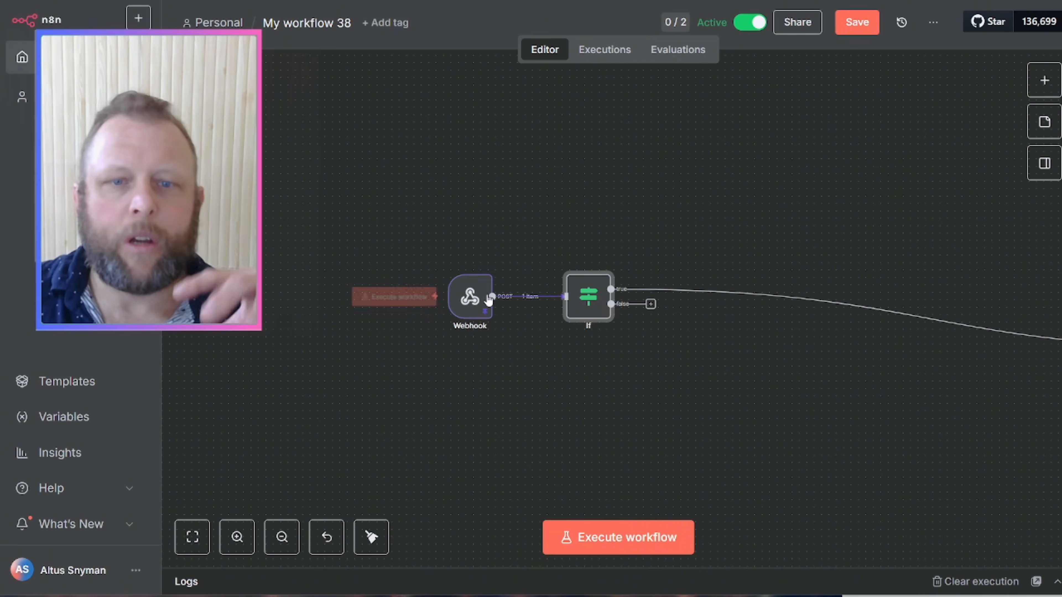
double_click(470, 297)
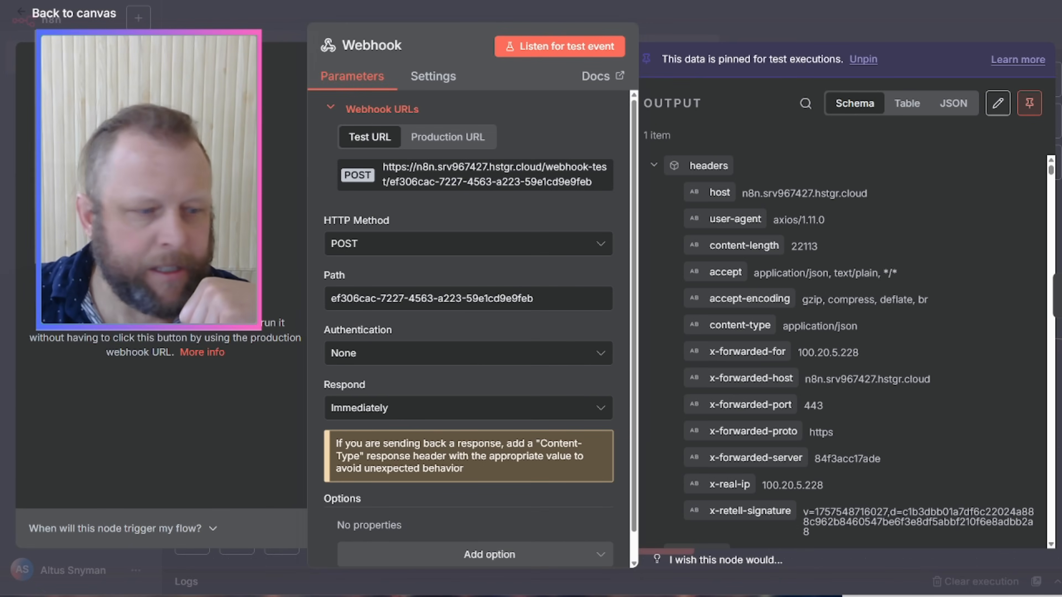
scroll(913, 223, down, 2)
scroll(910, 216, down, 4)
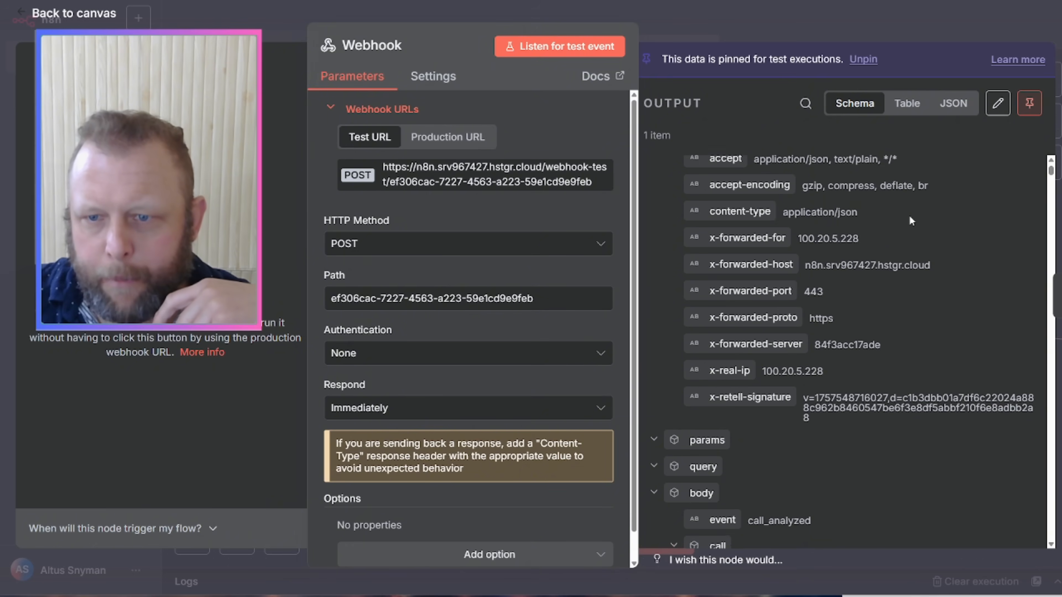
scroll(909, 215, down, 1)
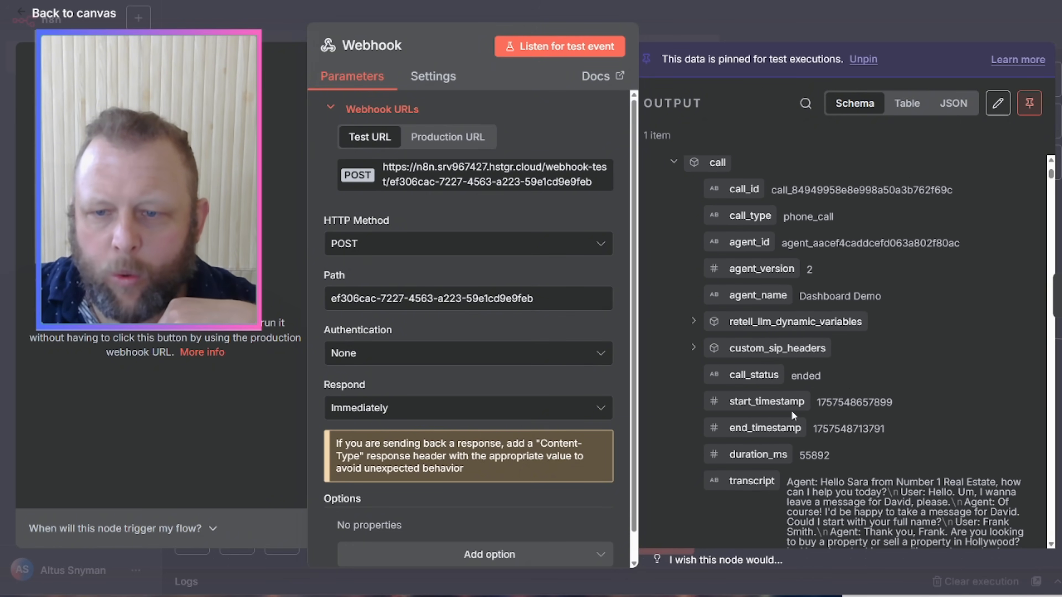
drag(817, 403, 892, 403)
key(ctrl+c)
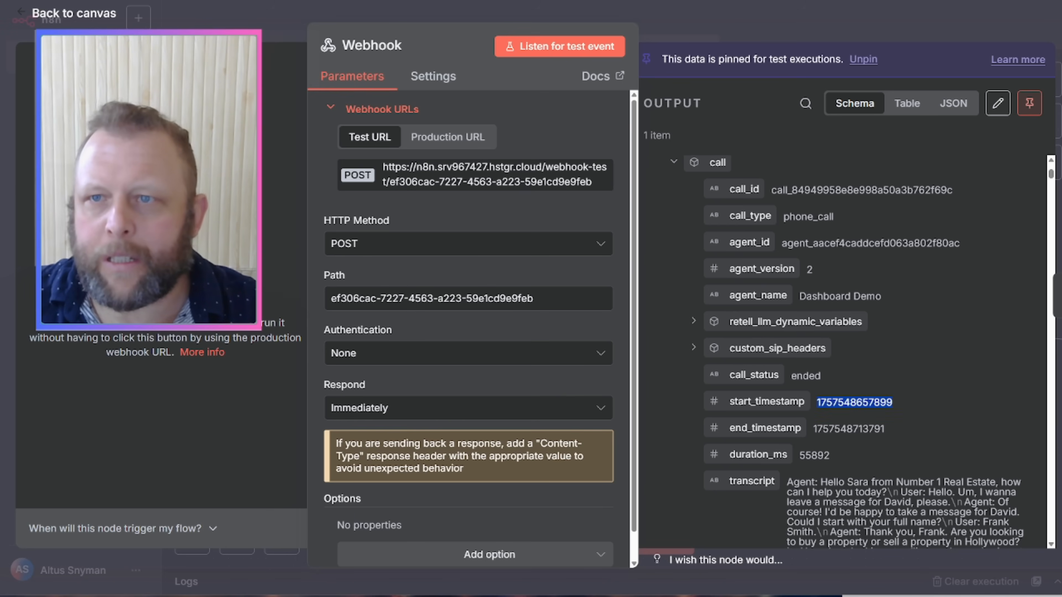
key(ctrl+t)
Step: Search 'unix timestamp converter' from the address bar and open the Dan's Tools result
text(ge)
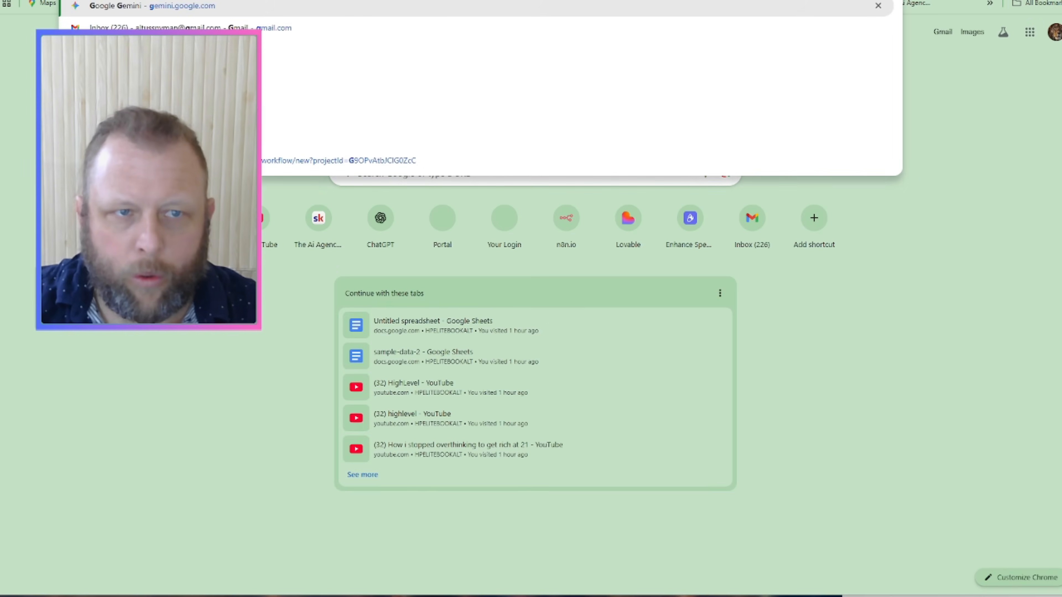
key(Return)
text(un)
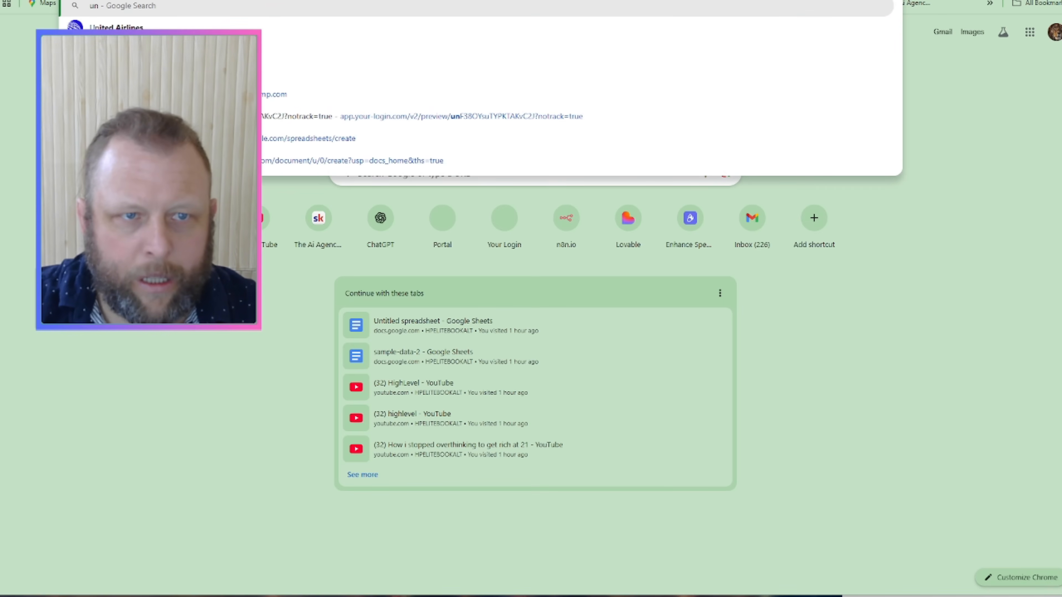
text(nix t)
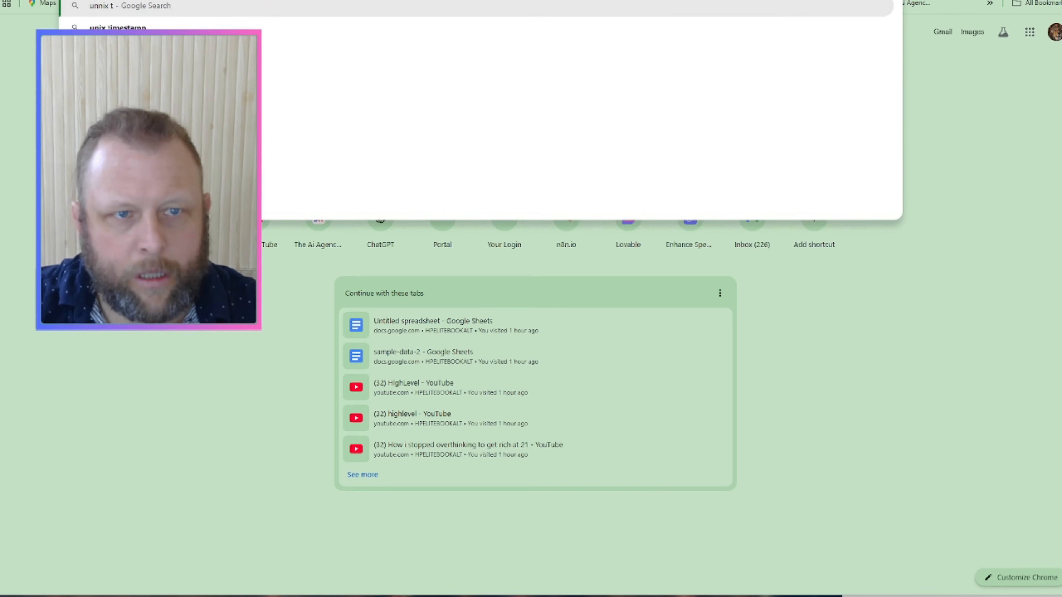
key(Down)
text(converter)
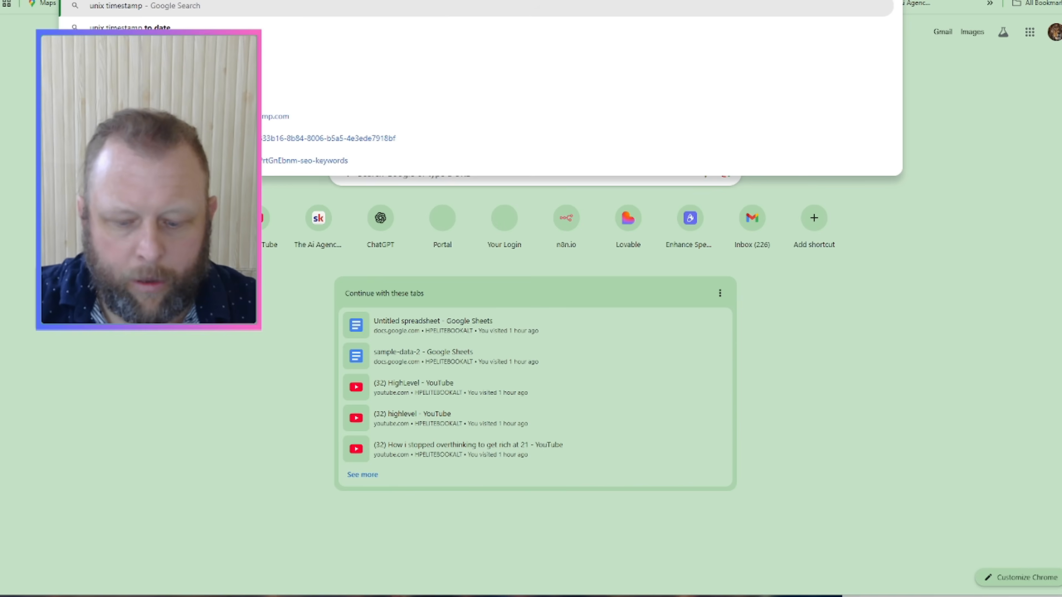
key(Return)
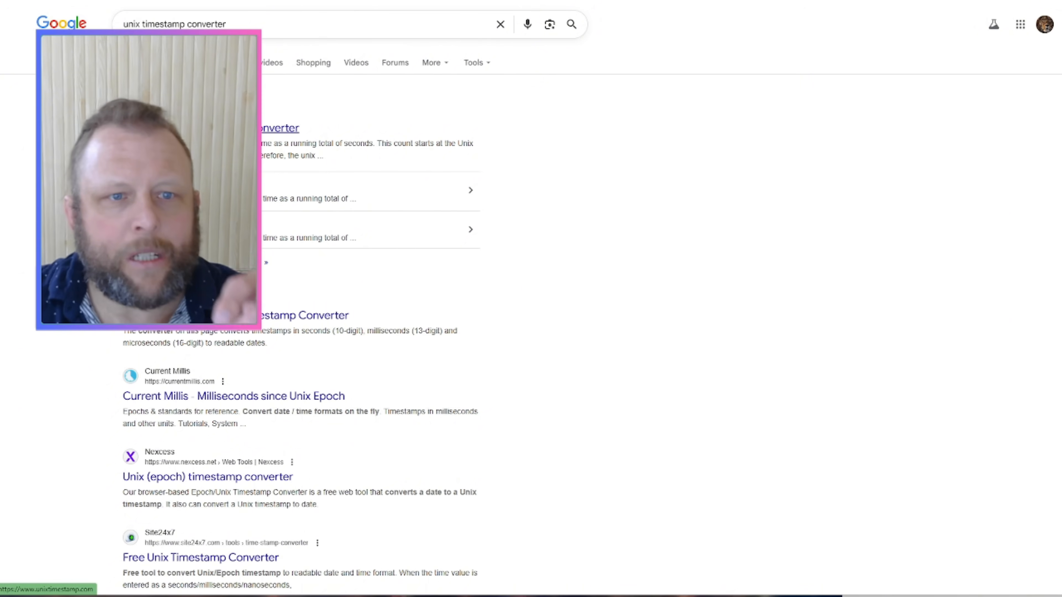
click(280, 128)
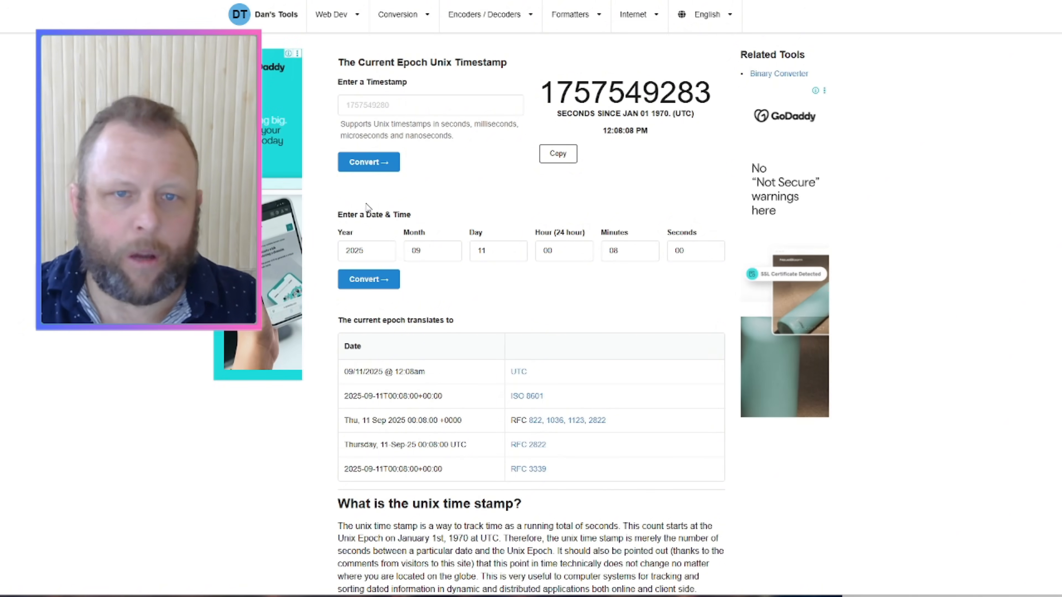
click(443, 105)
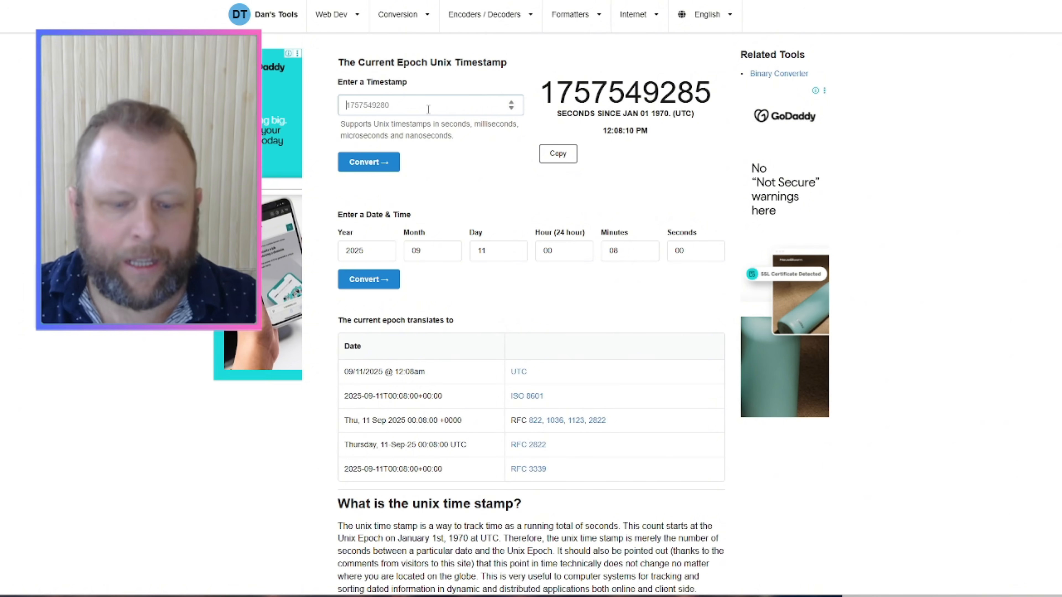
key(ctrl+v)
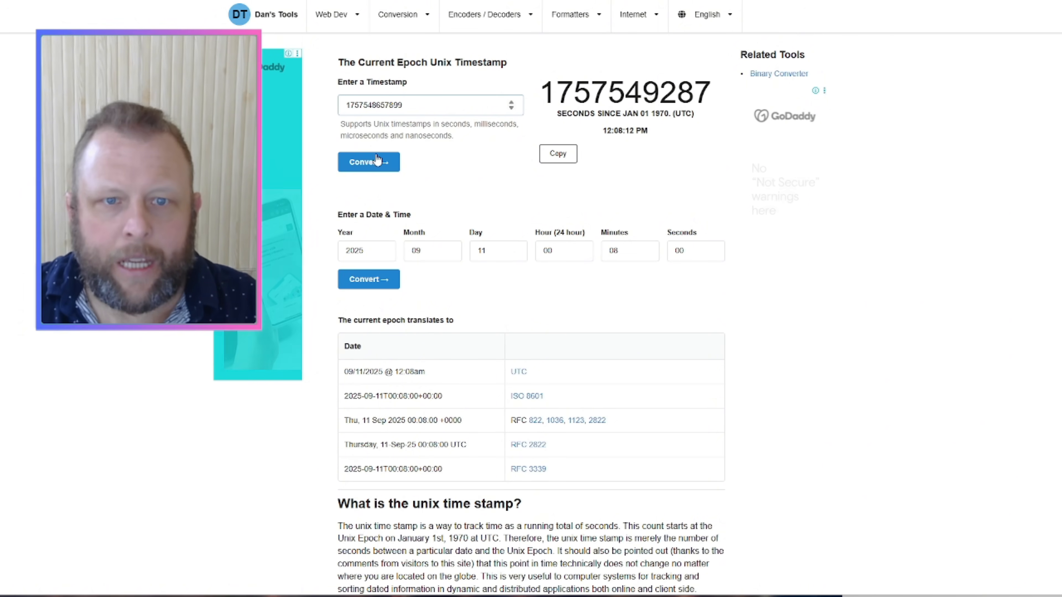
click(362, 164)
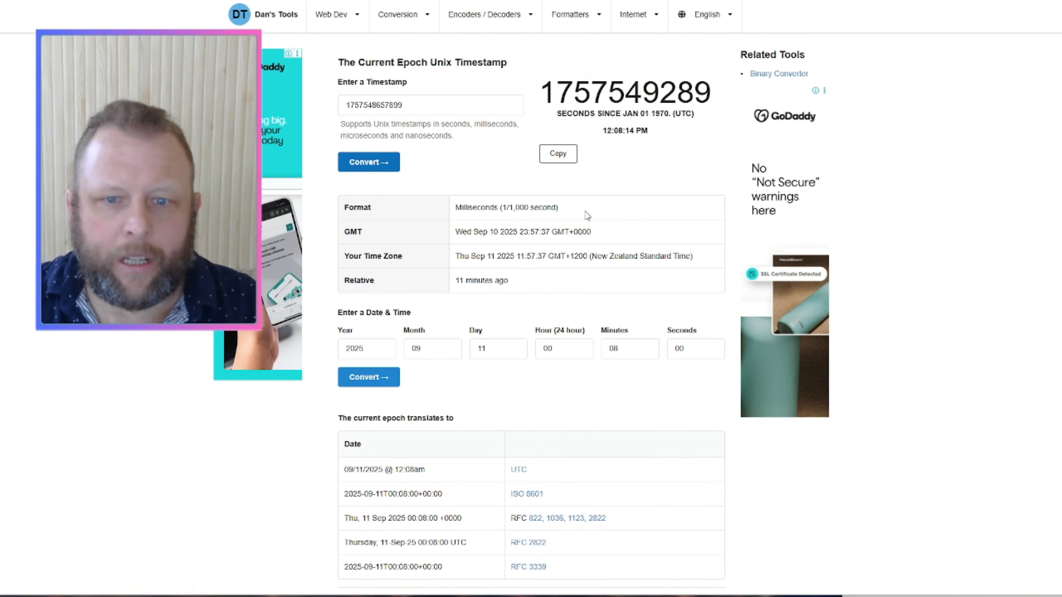
drag(454, 236, 671, 225)
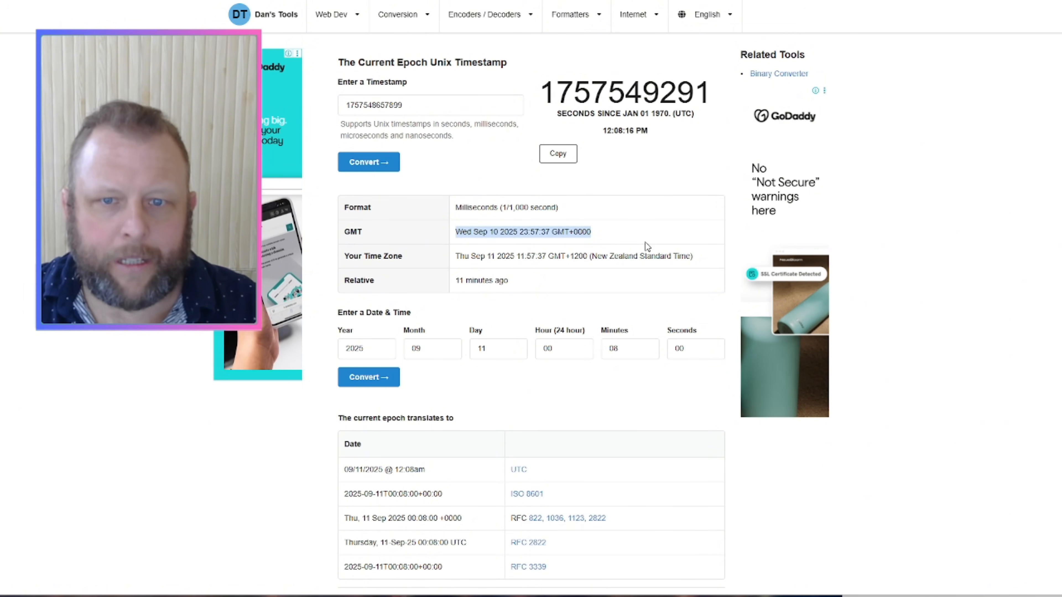
triple_click(524, 253)
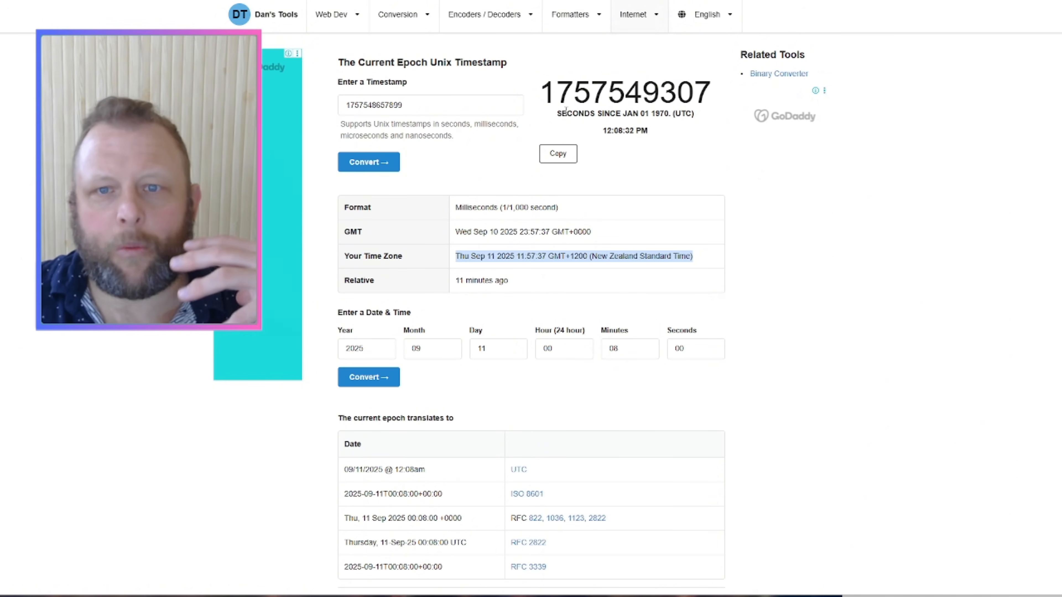
click(468, 234)
double_click(468, 234)
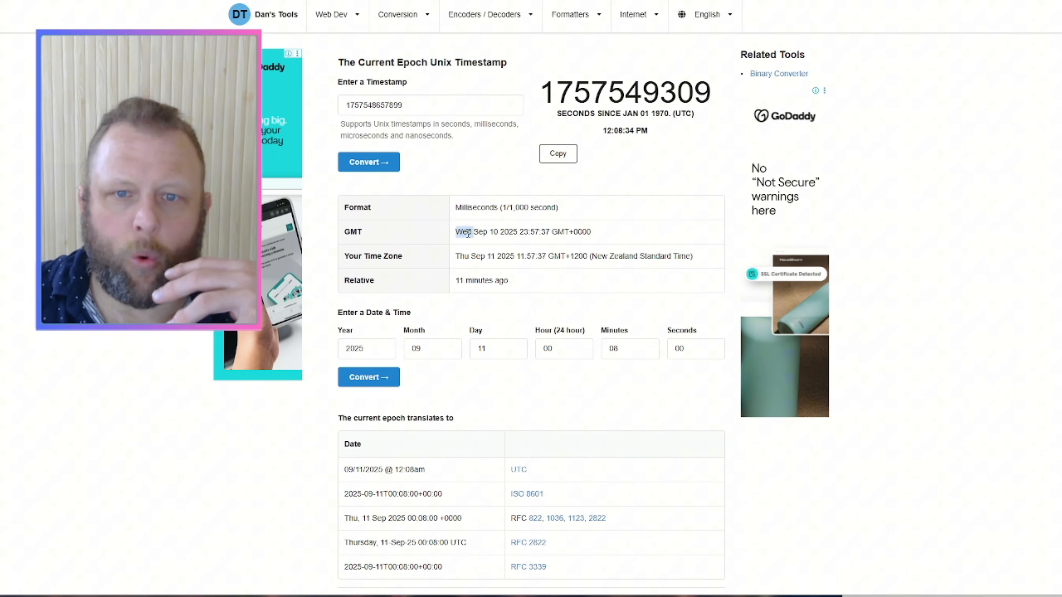
click(486, 255)
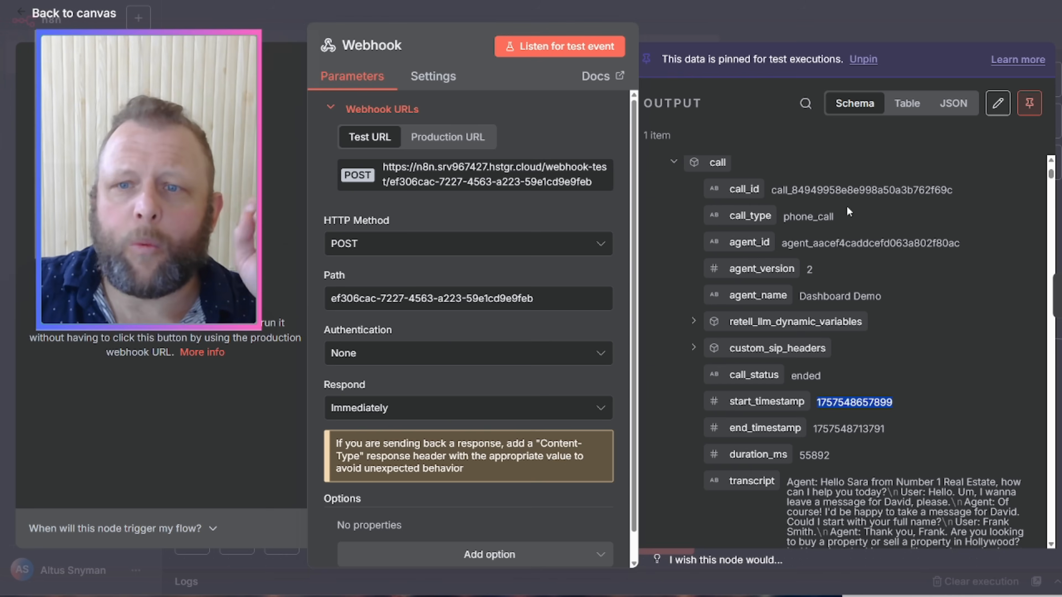
scroll(849, 211, down, 5)
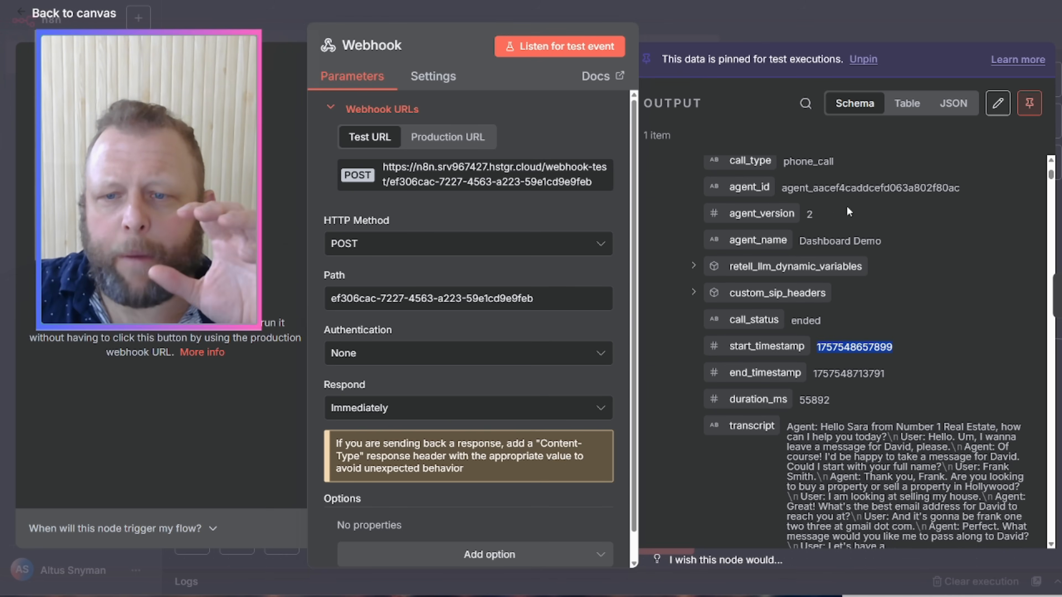
scroll(846, 206, down, 12)
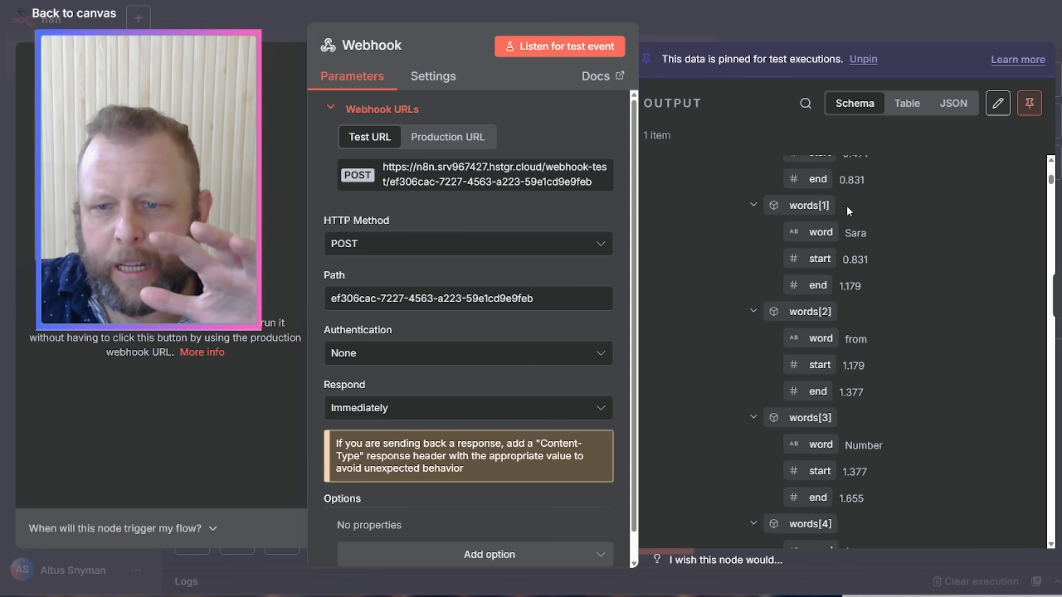
scroll(847, 206, up, 10)
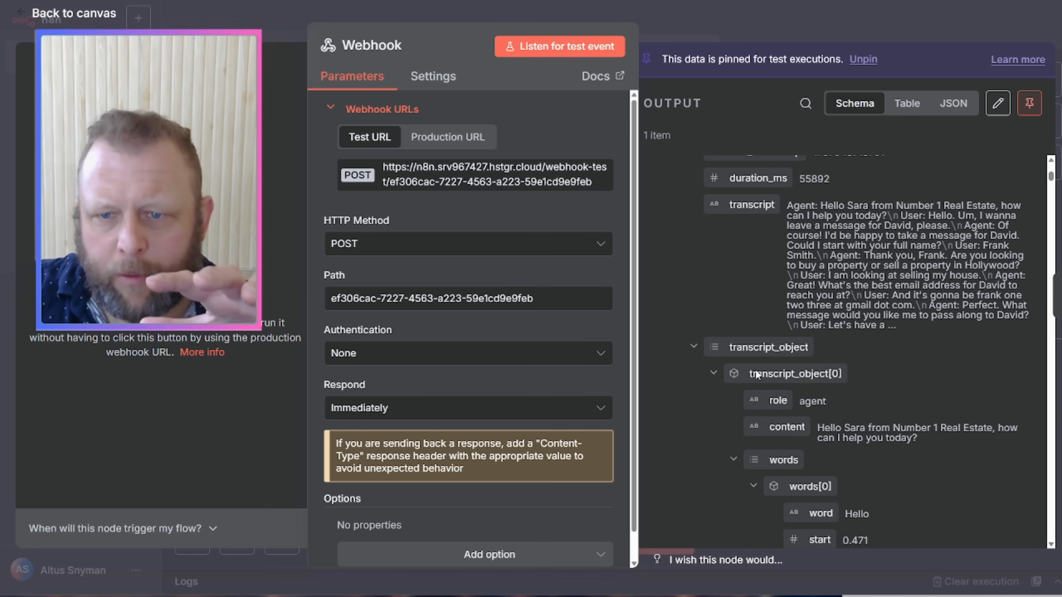
click(732, 462)
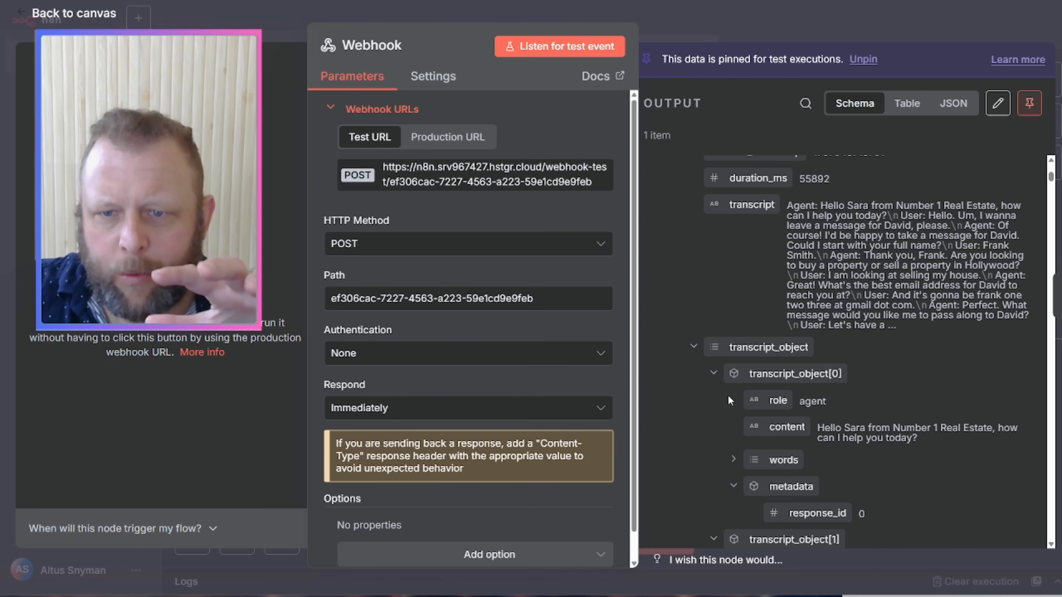
click(714, 373)
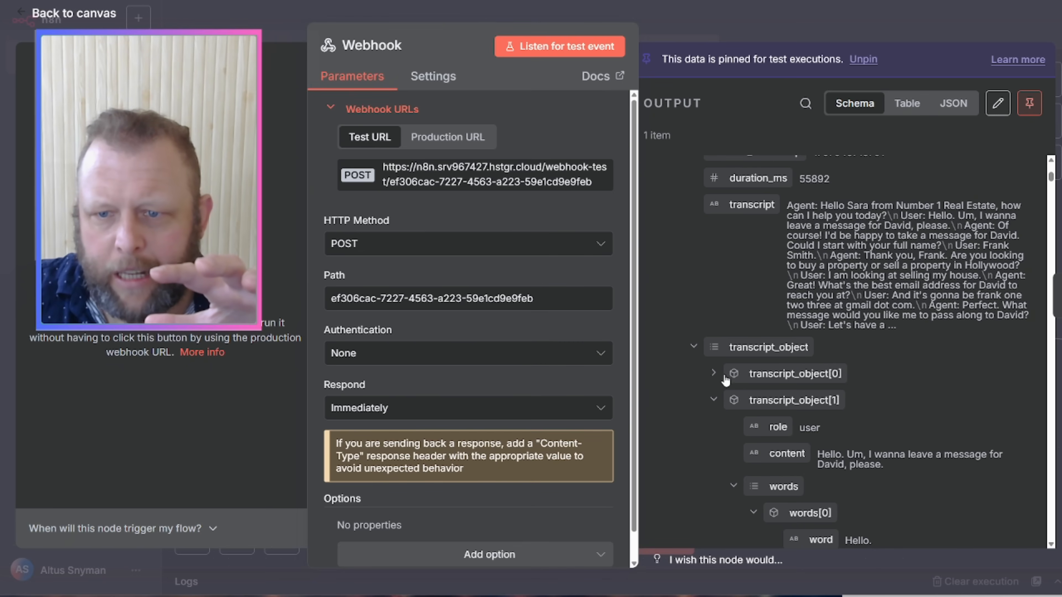
click(718, 400)
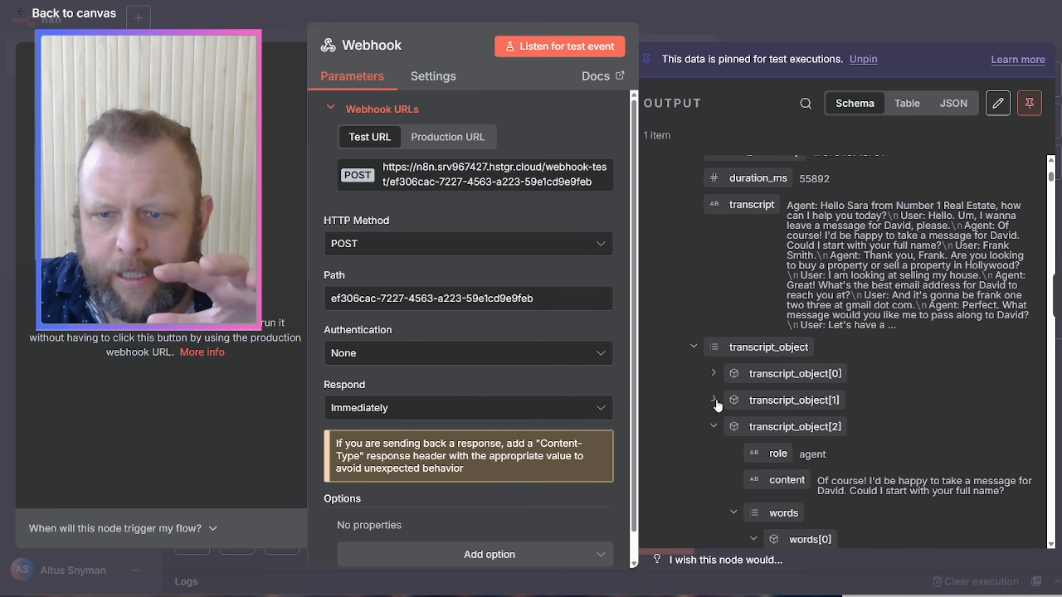
click(714, 426)
scroll(883, 405, down, 5)
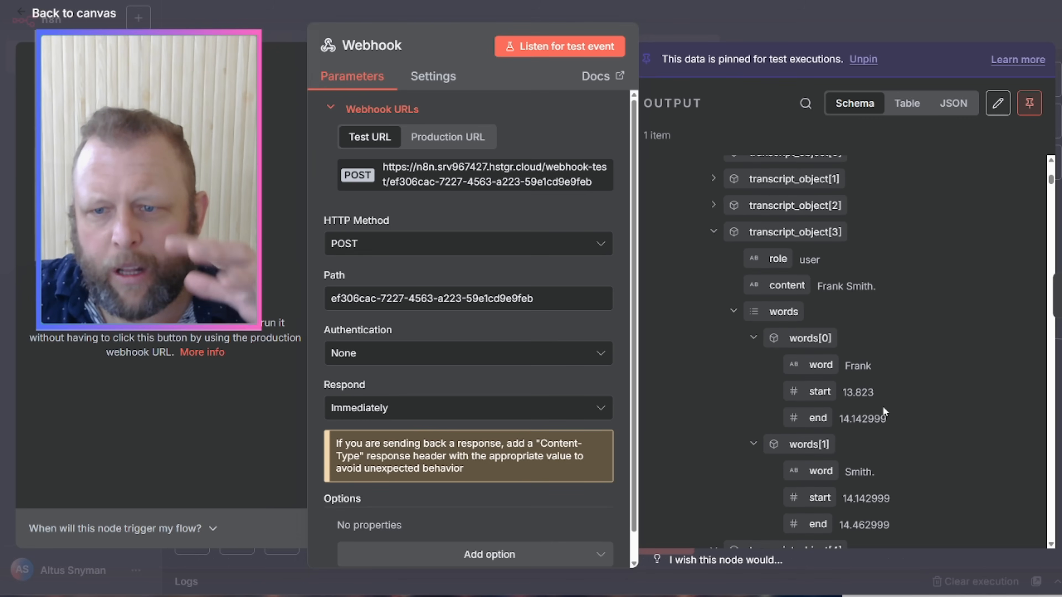
scroll(707, 251, up, 4)
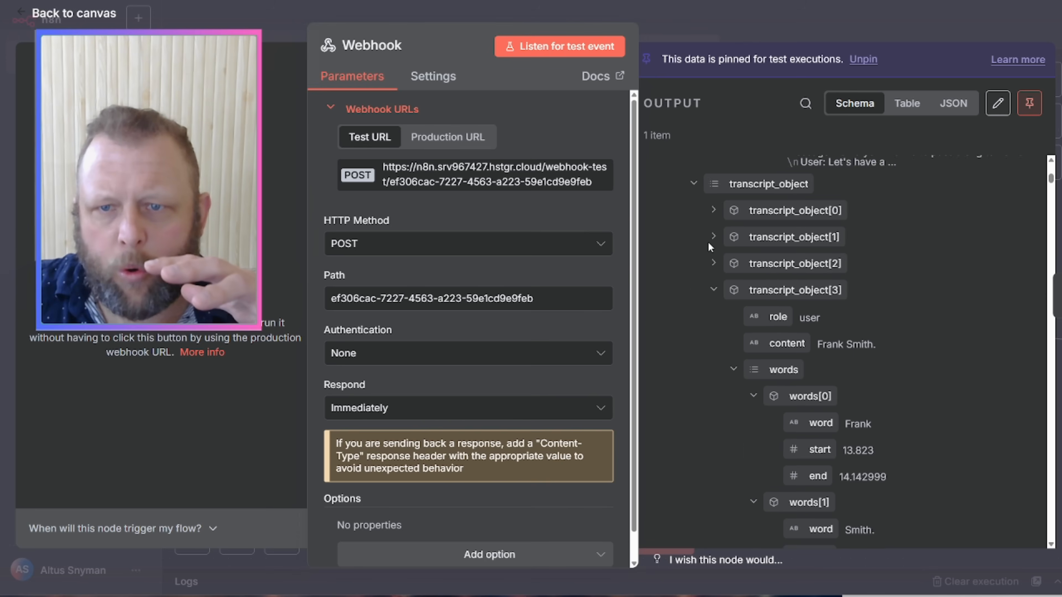
click(692, 293)
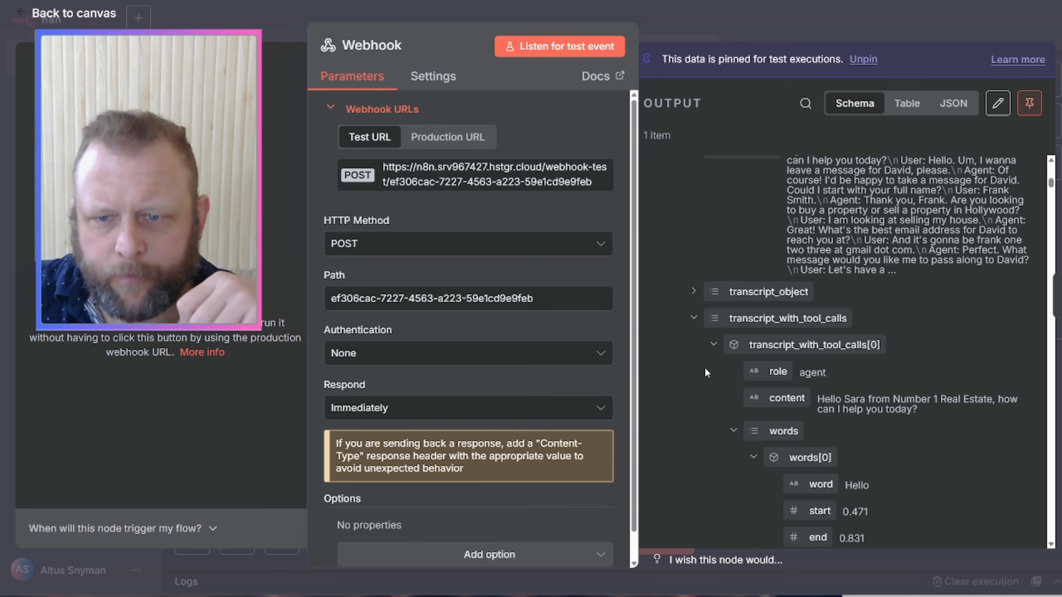
click(693, 319)
scroll(801, 369, down, 3)
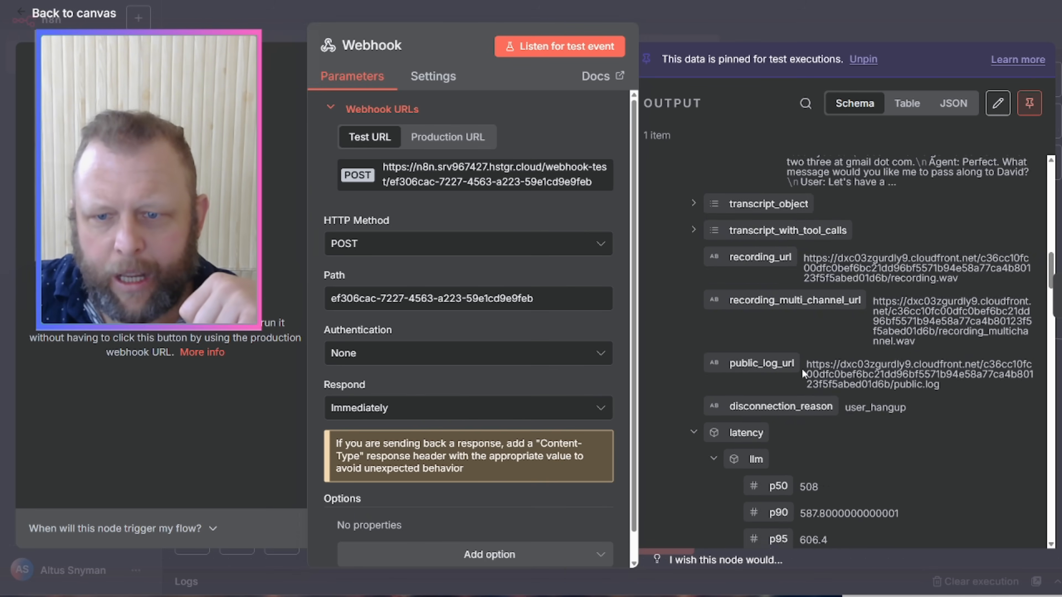
scroll(801, 369, down, 2)
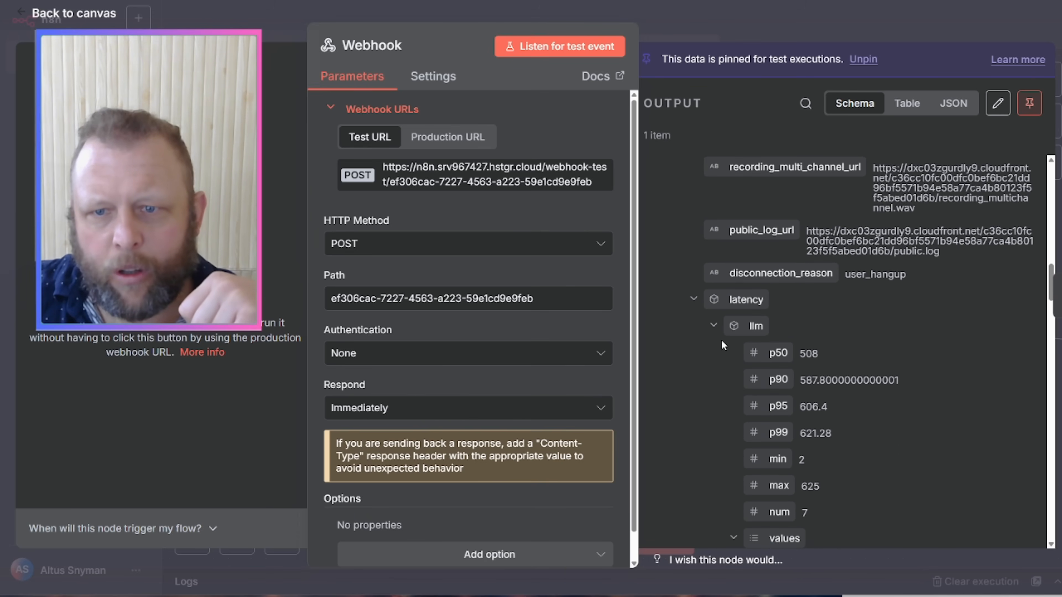
click(713, 325)
click(693, 300)
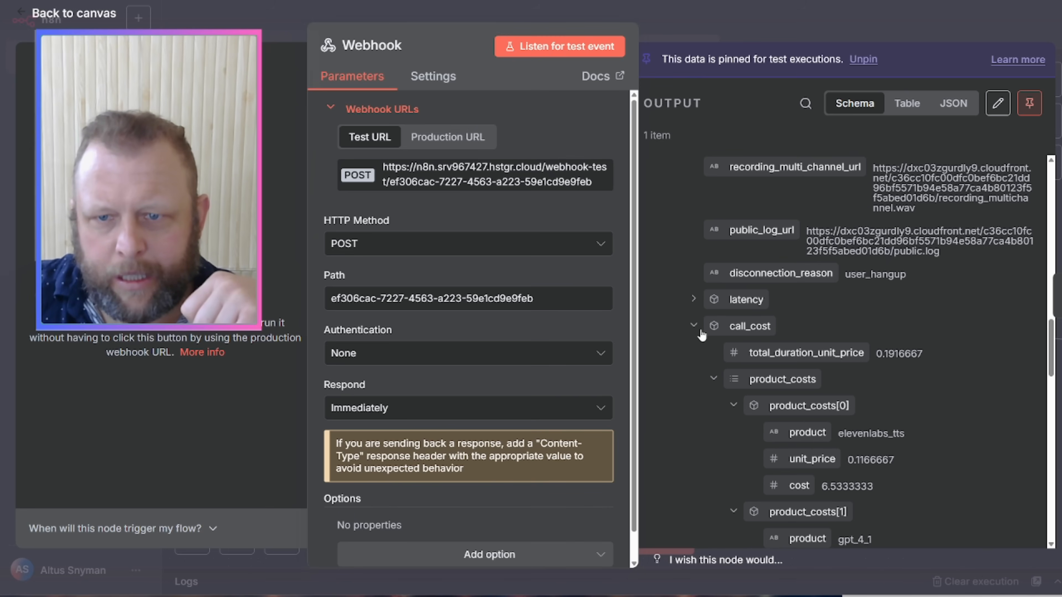
scroll(823, 372, down, 4)
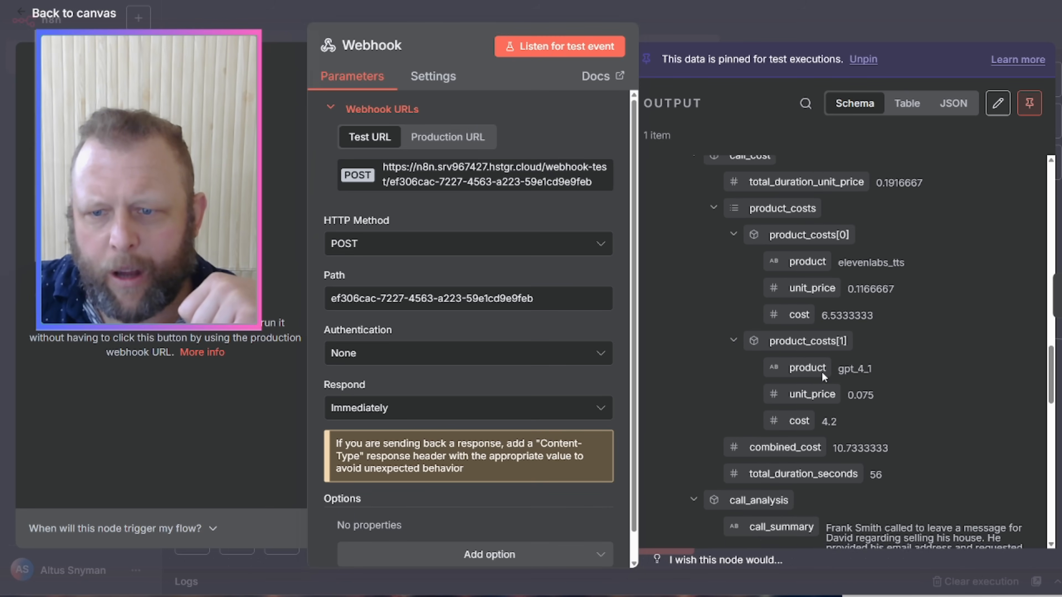
scroll(822, 372, down, 1)
drag(838, 395, 889, 397)
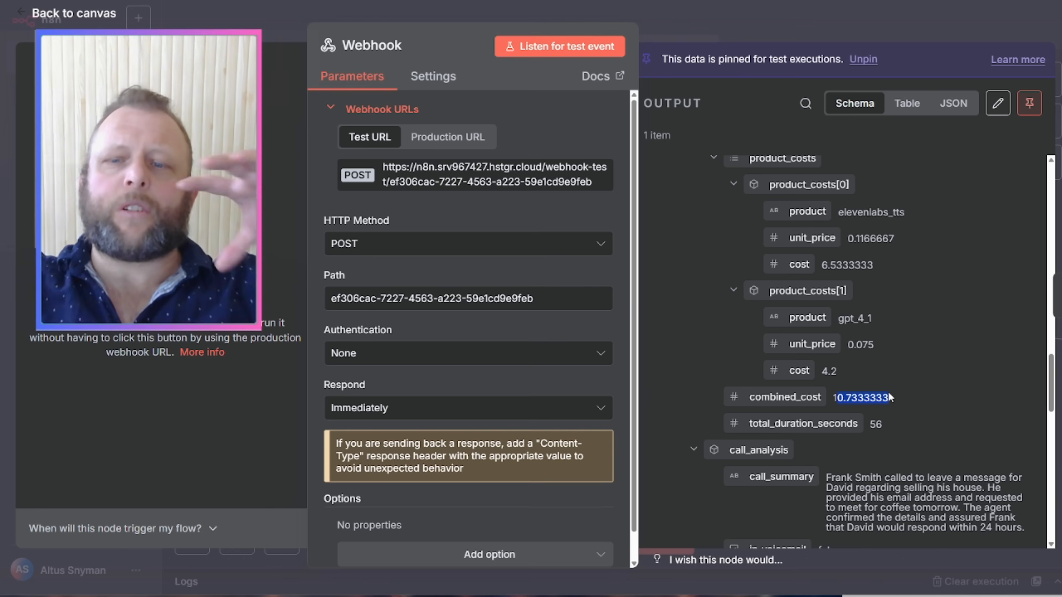
click(865, 397)
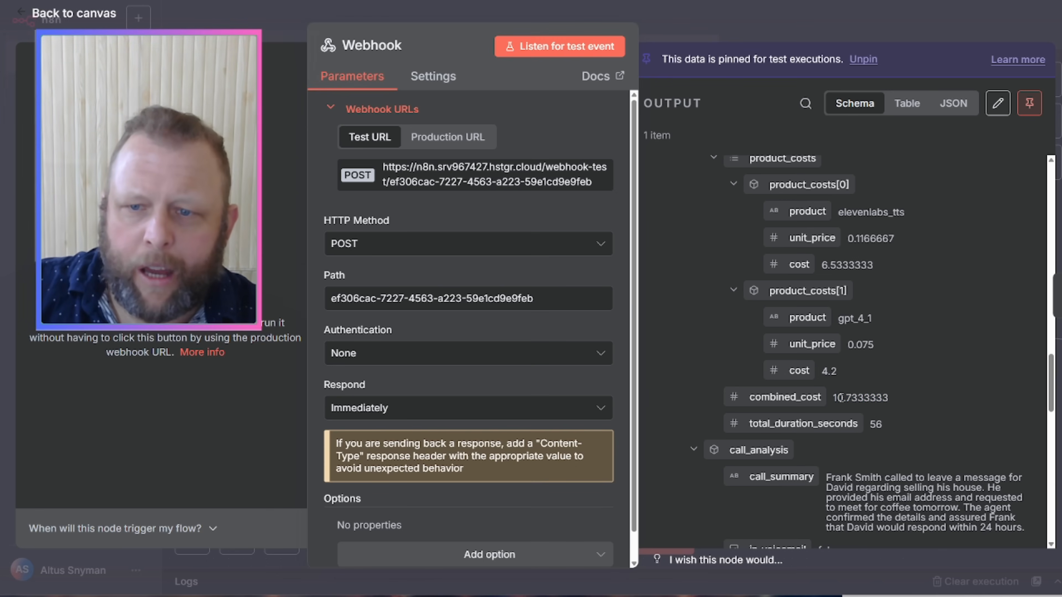
drag(833, 397, 868, 425)
click(898, 421)
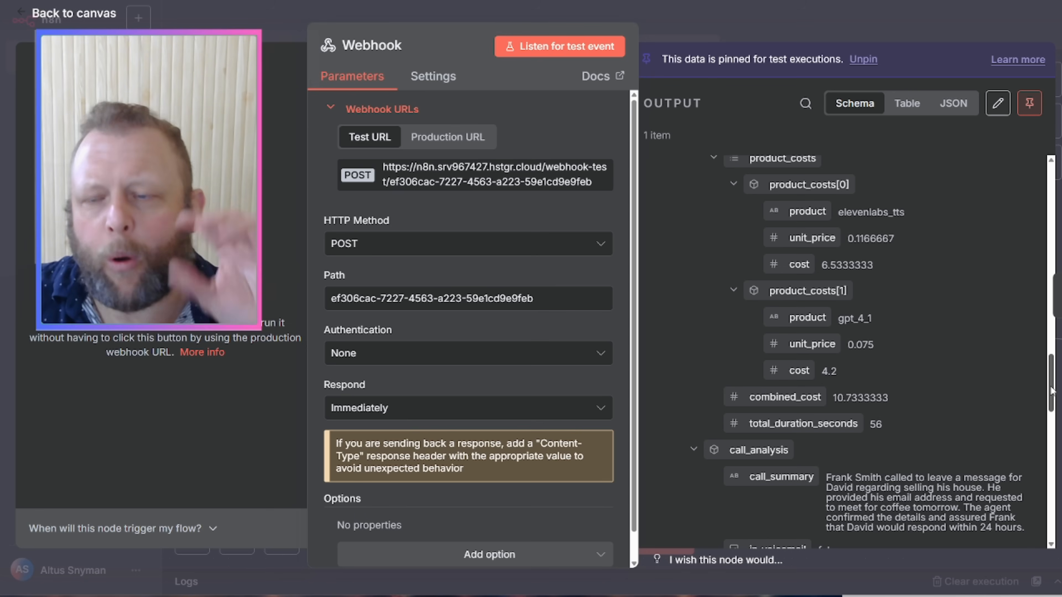
drag(1051, 387, 1055, 386)
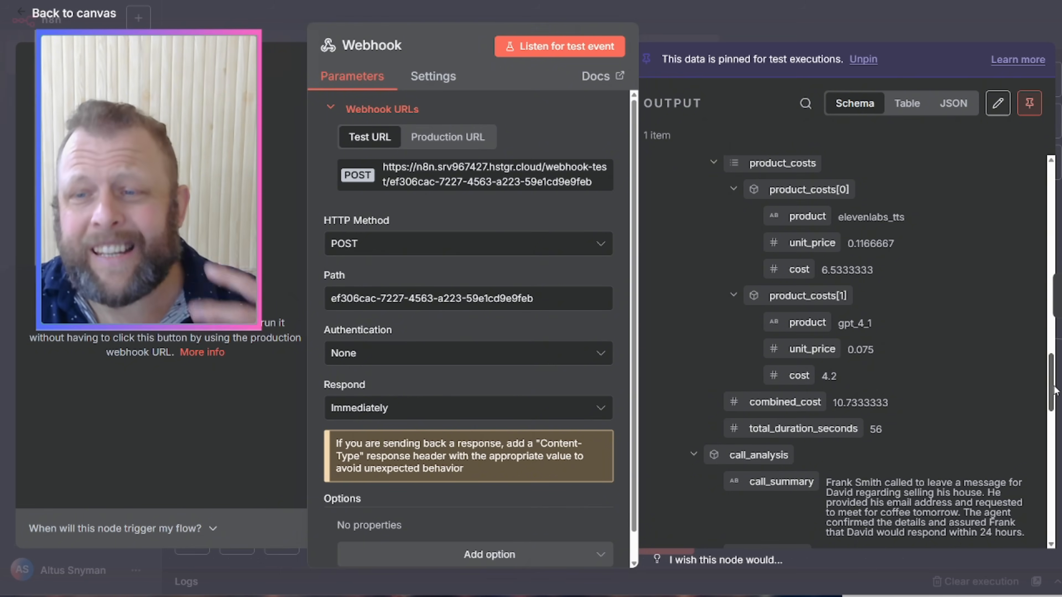
drag(1054, 391, 1054, 202)
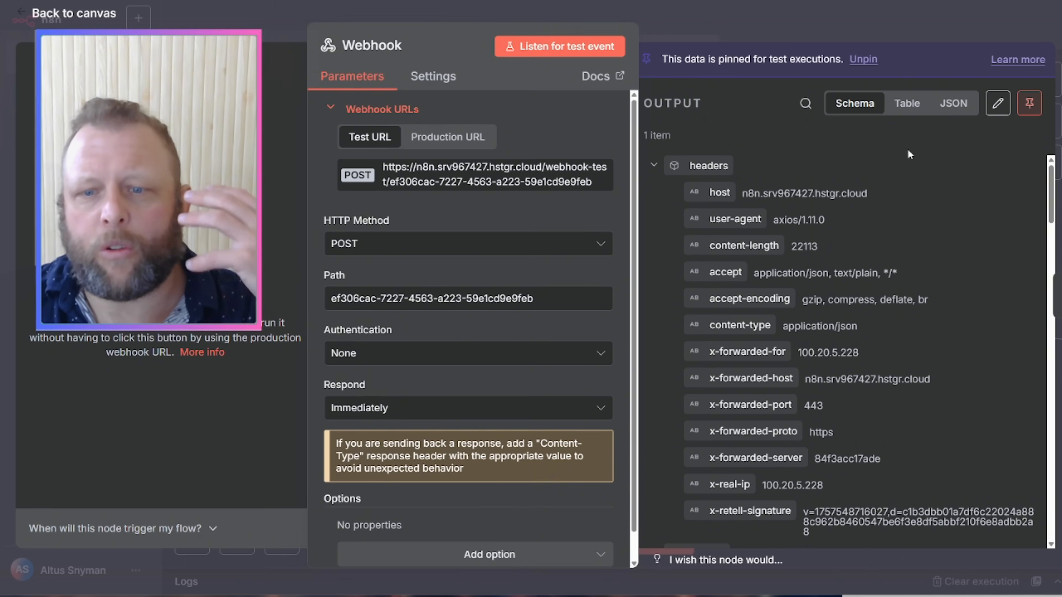
scroll(903, 157, down, 4)
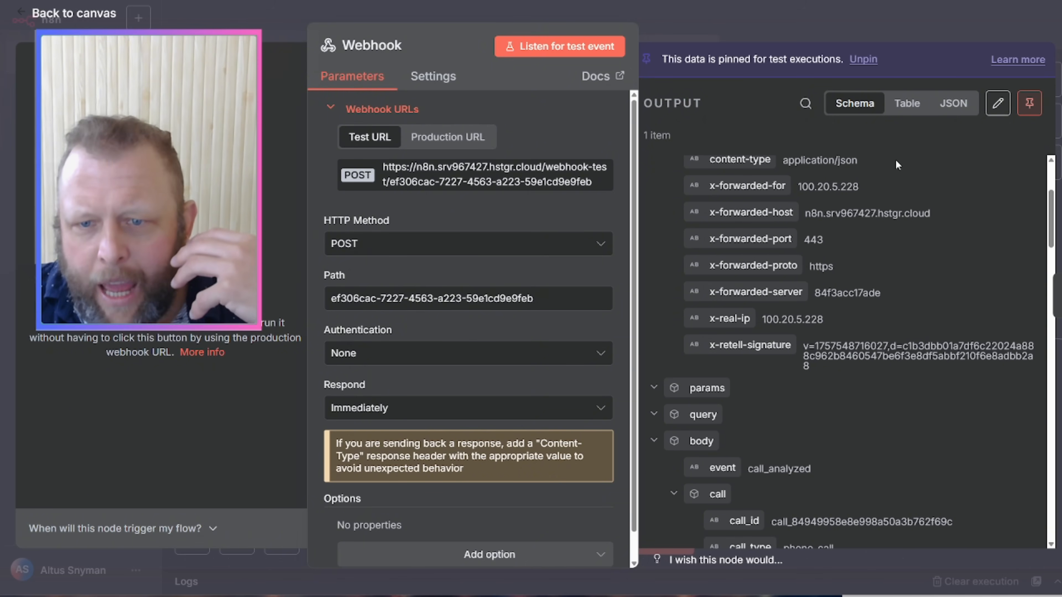
scroll(896, 164, down, 1)
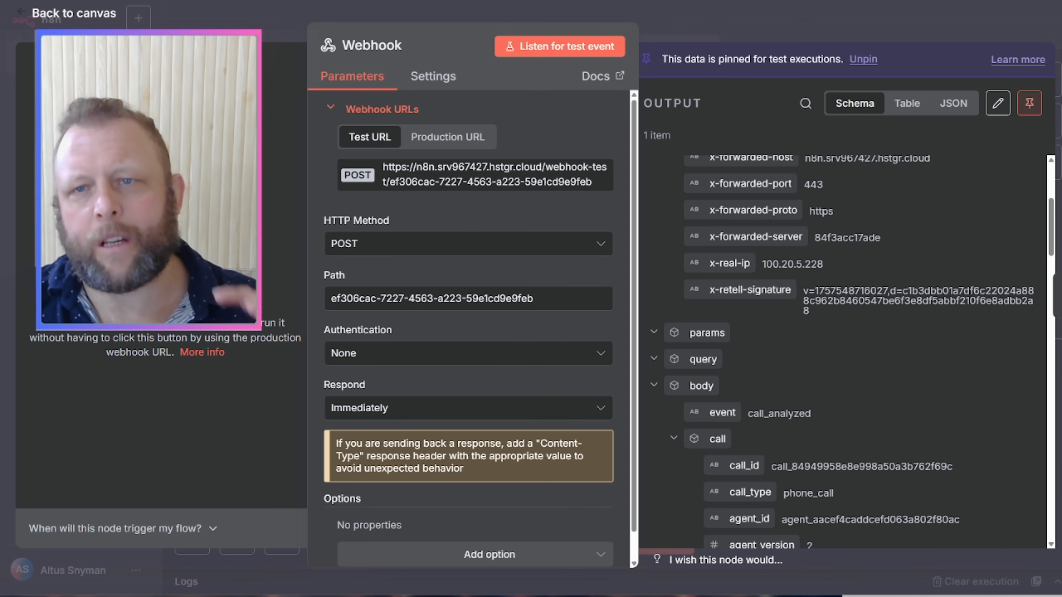
click(895, 22)
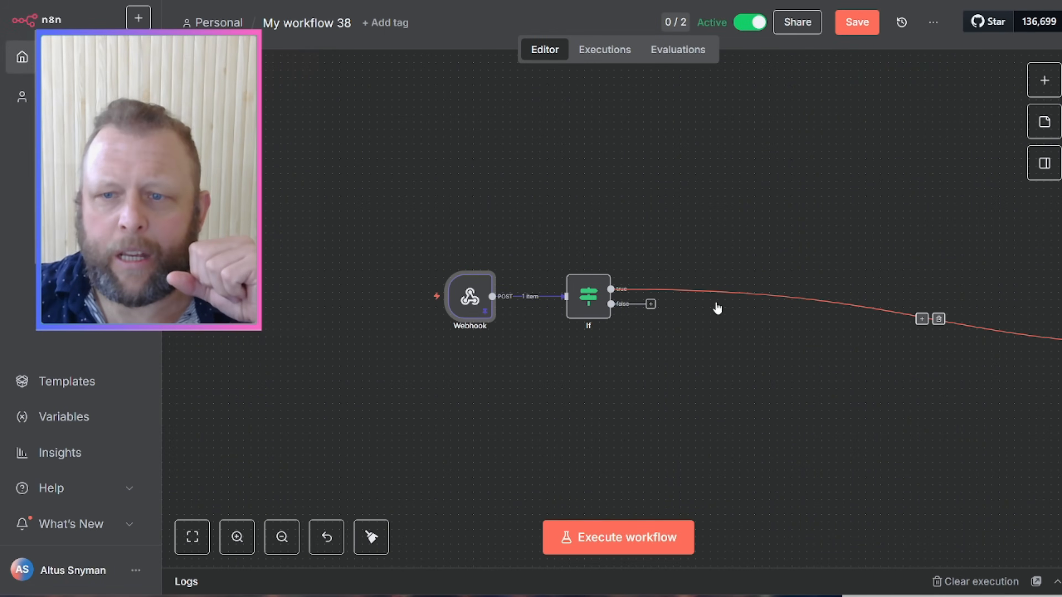
Step: Delete the If true-output connection and discard the briefly added Code1 node
click(939, 319)
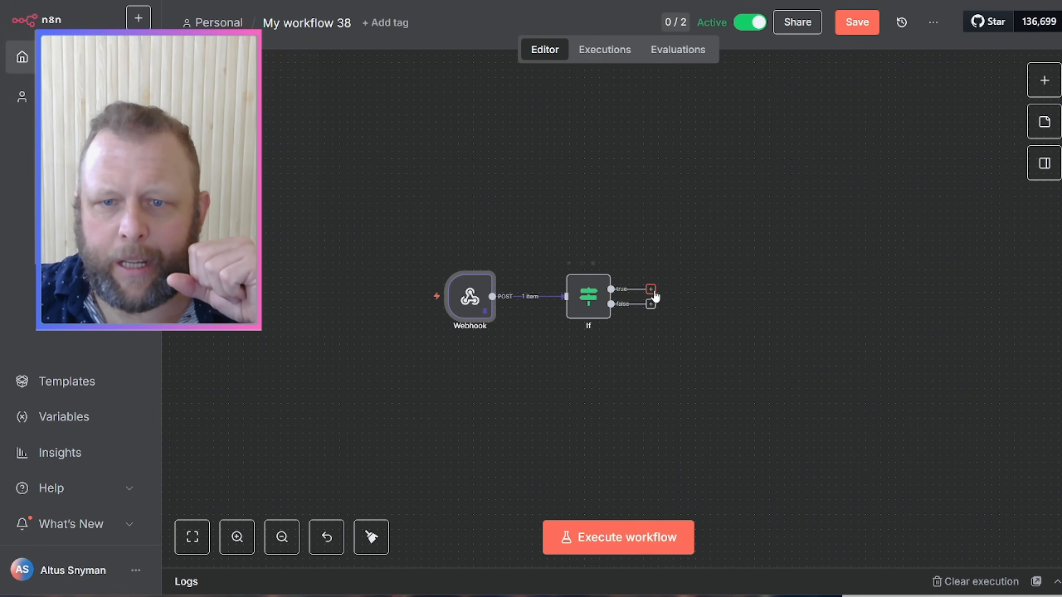
click(651, 290)
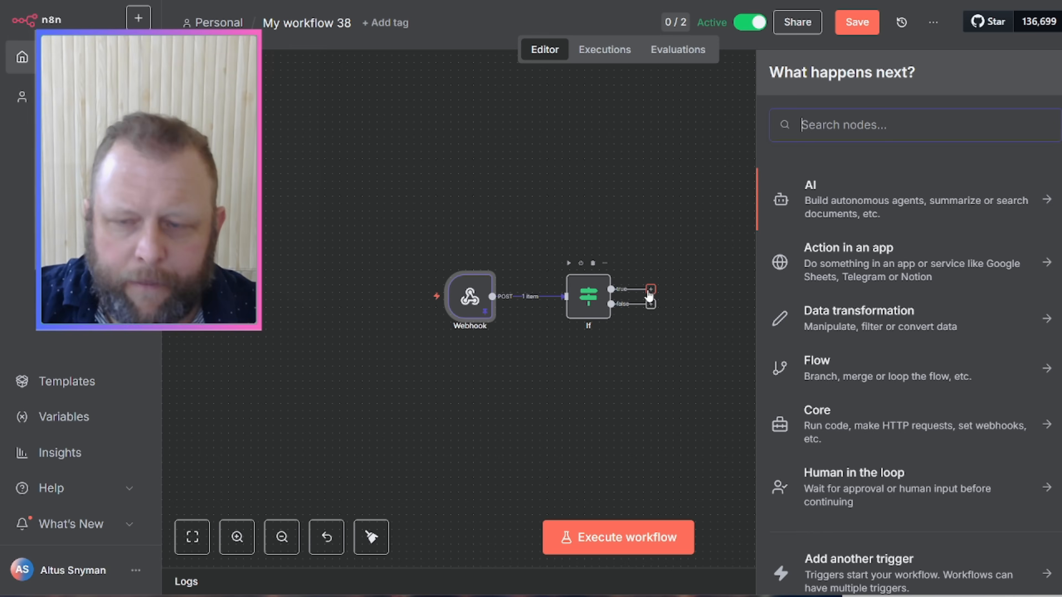
text(code)
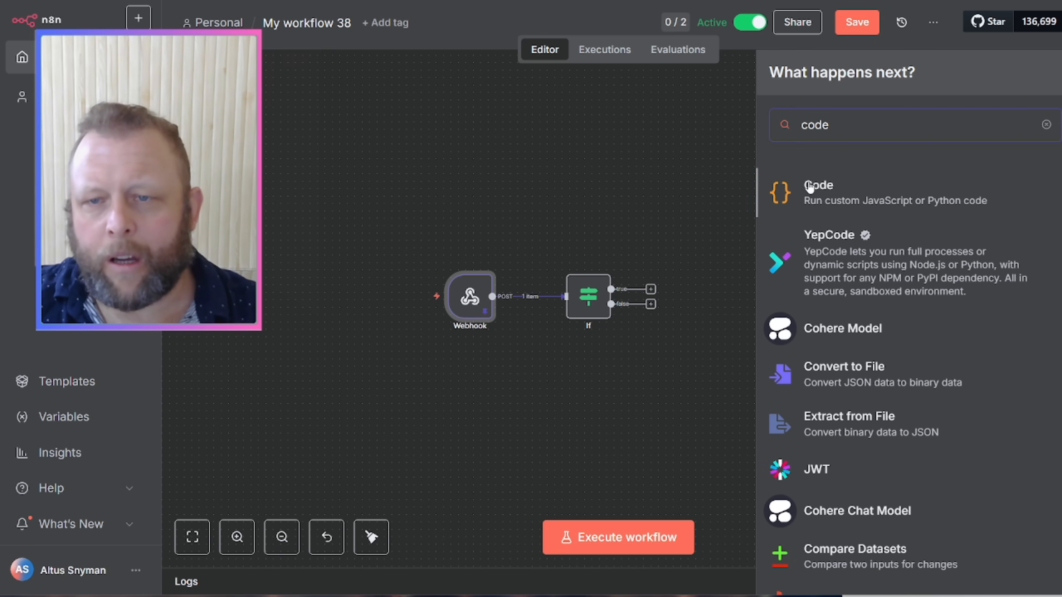
click(810, 187)
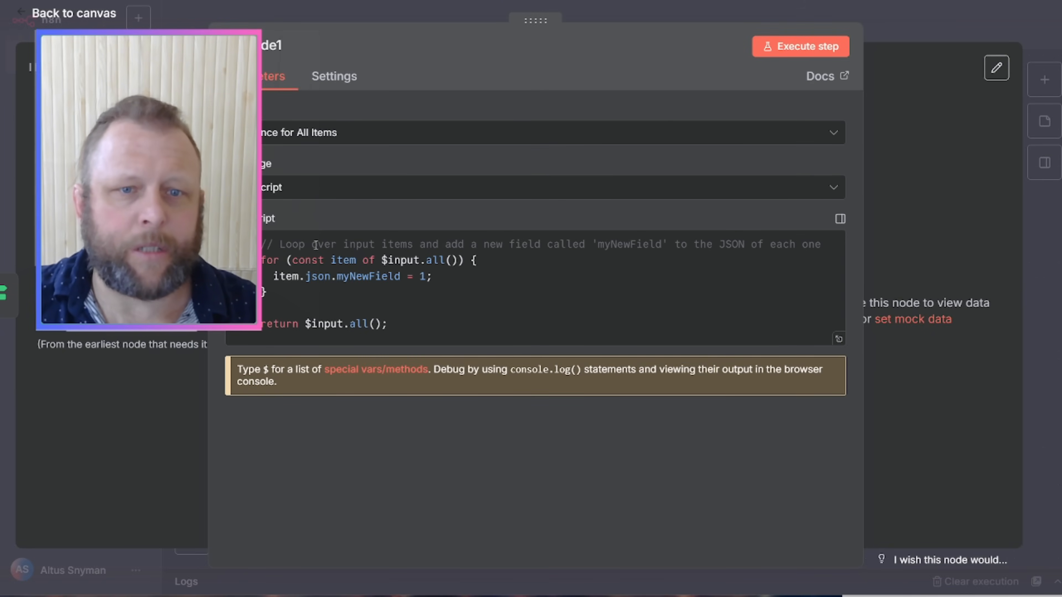
click(961, 13)
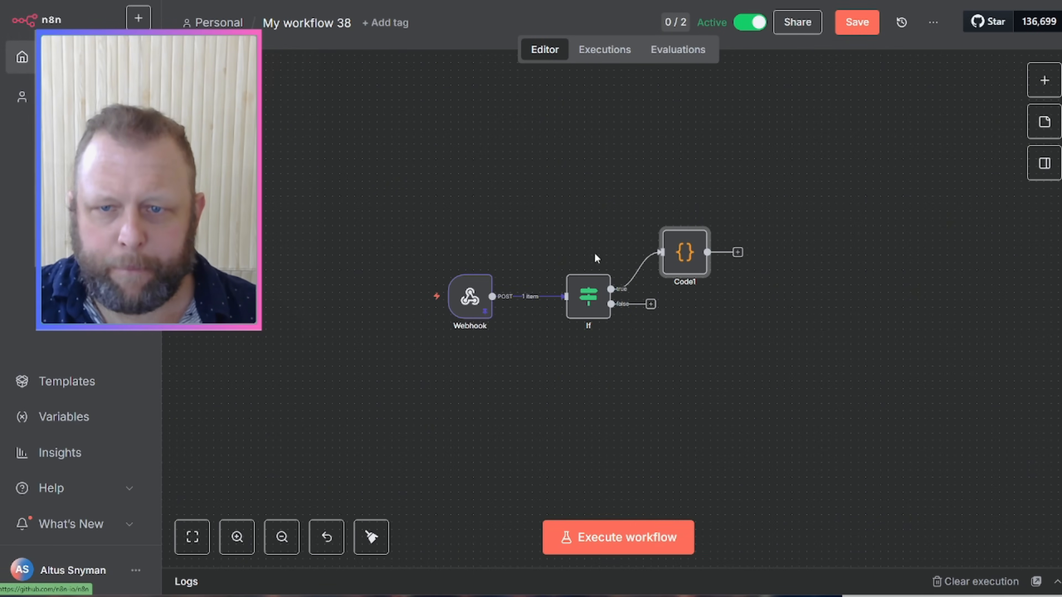
mouse_move(692, 272)
click(689, 219)
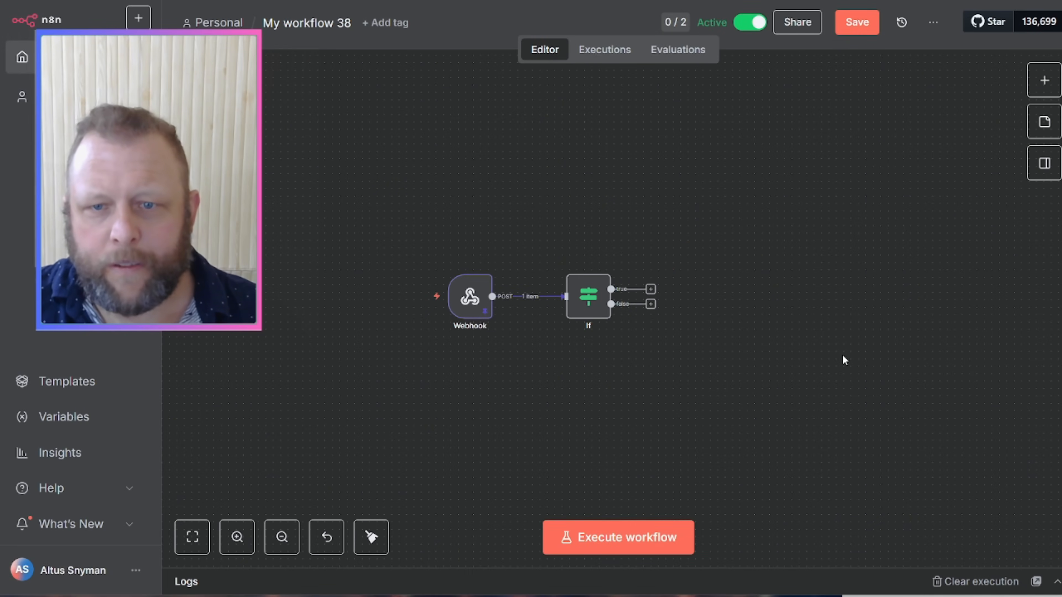
Step: Move the existing Code node beside If and connect If's true output to it
drag(922, 393, 705, 382)
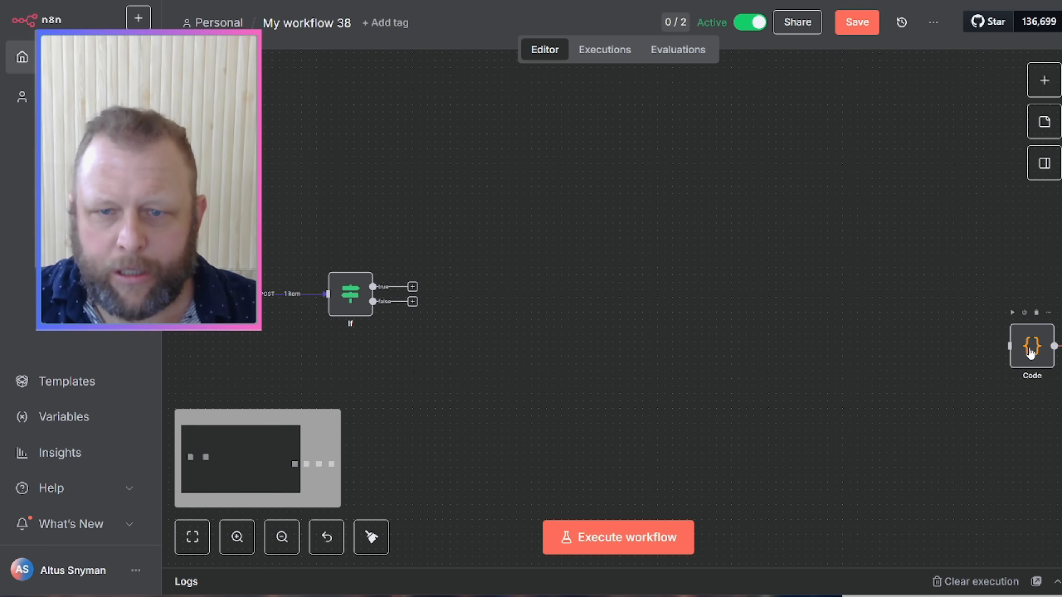
drag(1032, 346, 495, 293)
drag(373, 287, 496, 287)
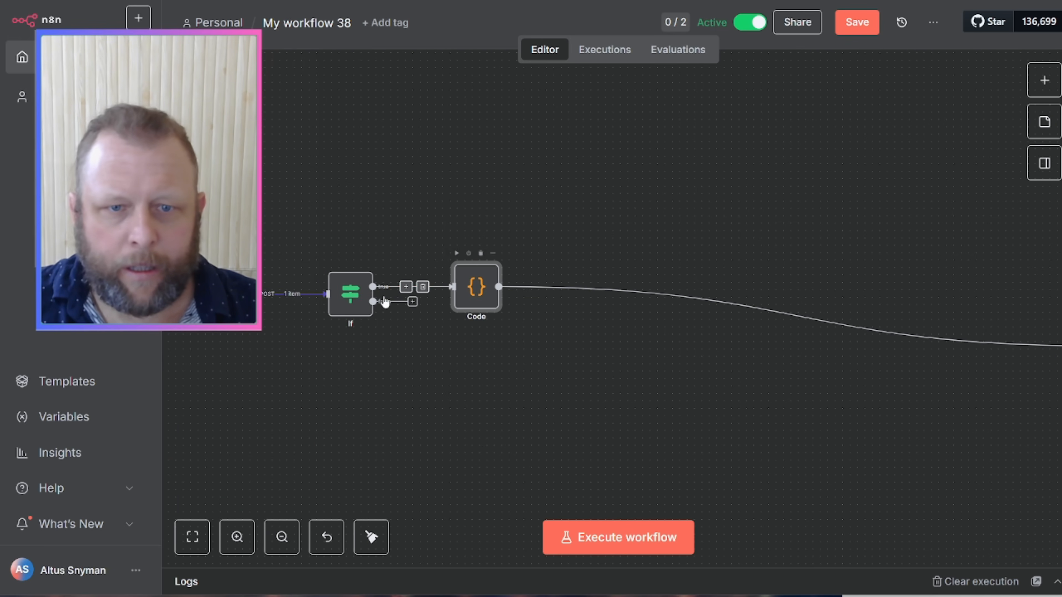
Step: Run the If node to test its condition and review its output data
double_click(350, 297)
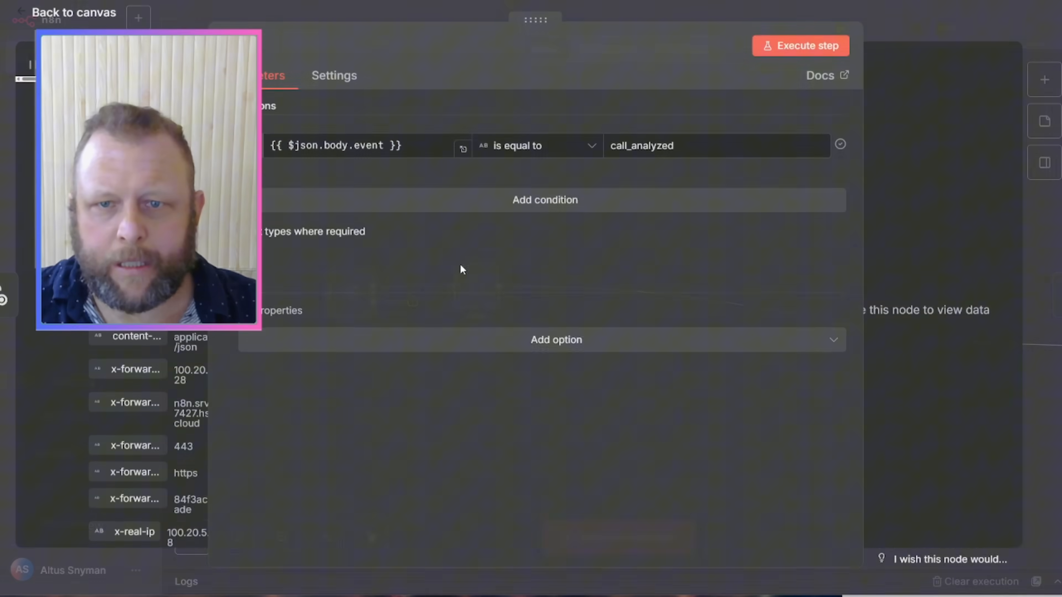
click(813, 52)
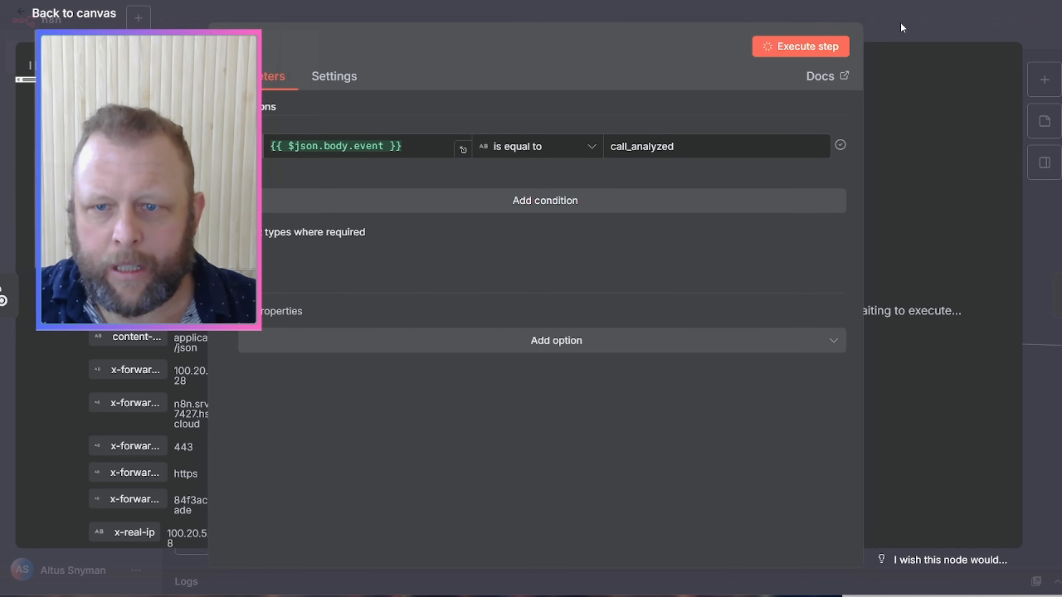
click(901, 24)
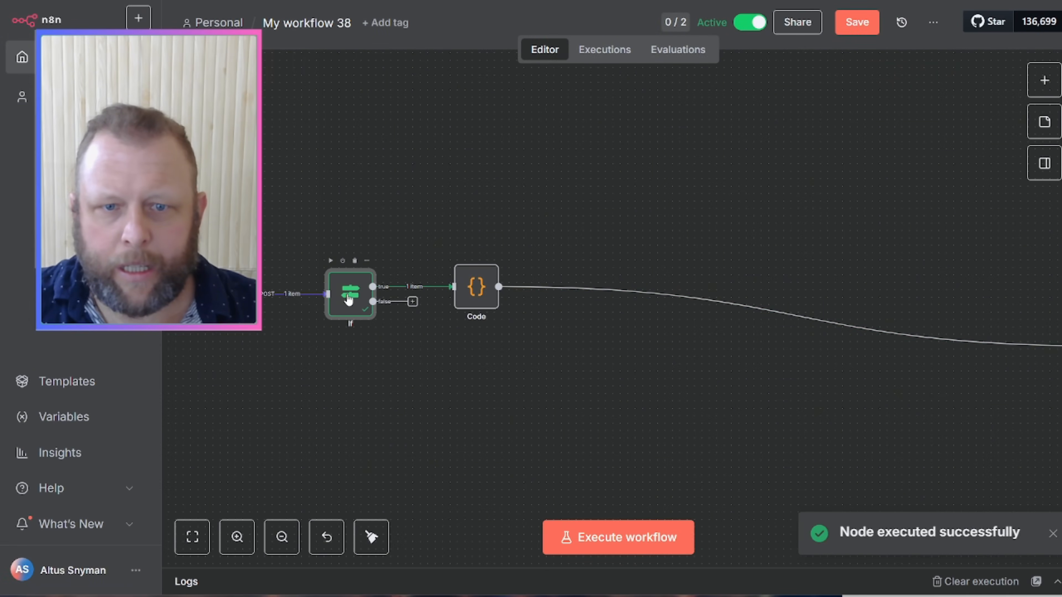
double_click(349, 298)
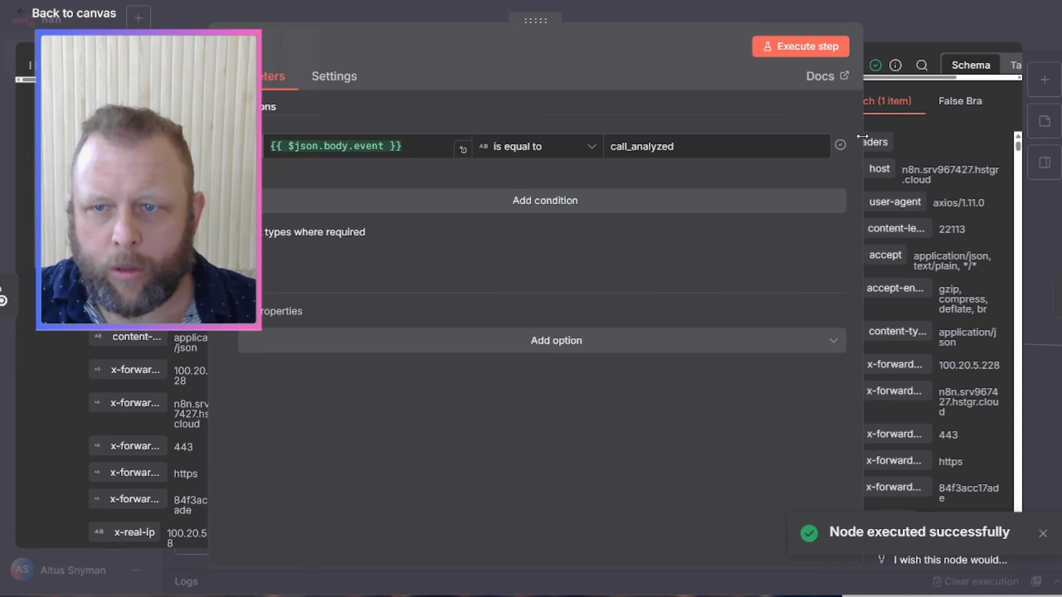
drag(863, 133, 751, 137)
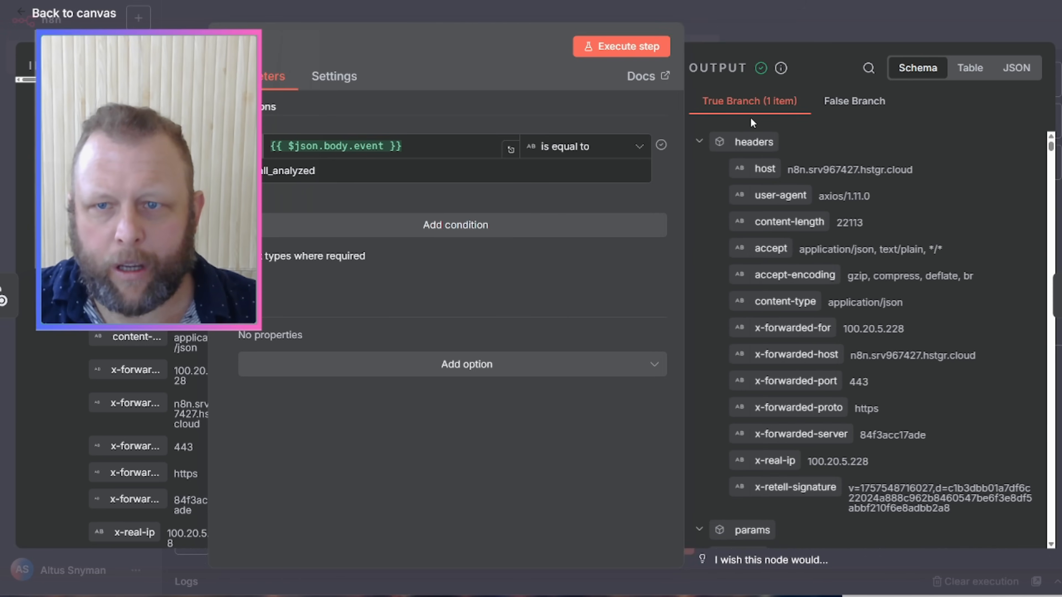
click(830, 26)
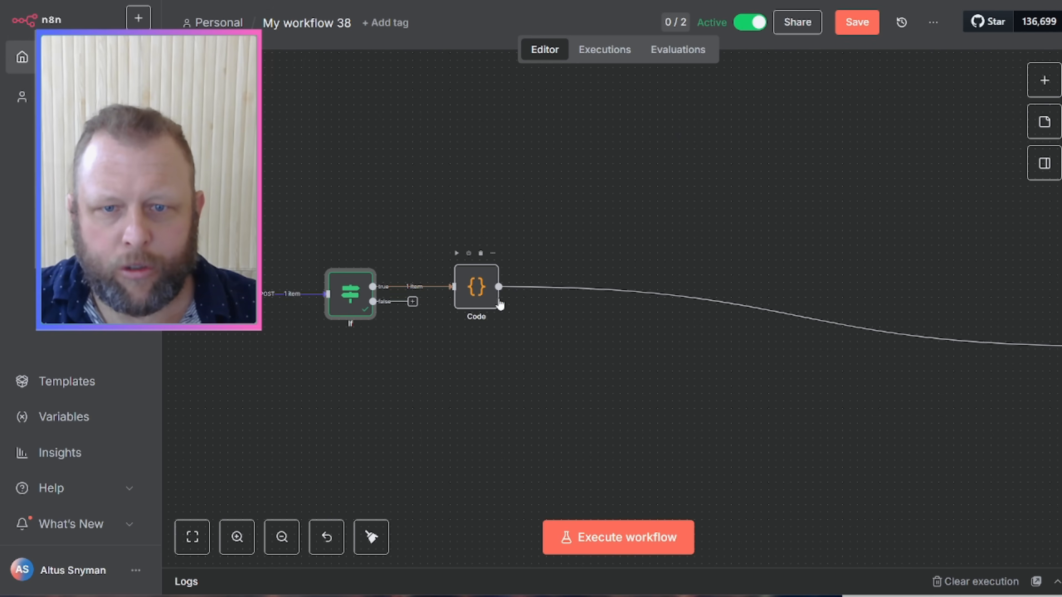
double_click(476, 290)
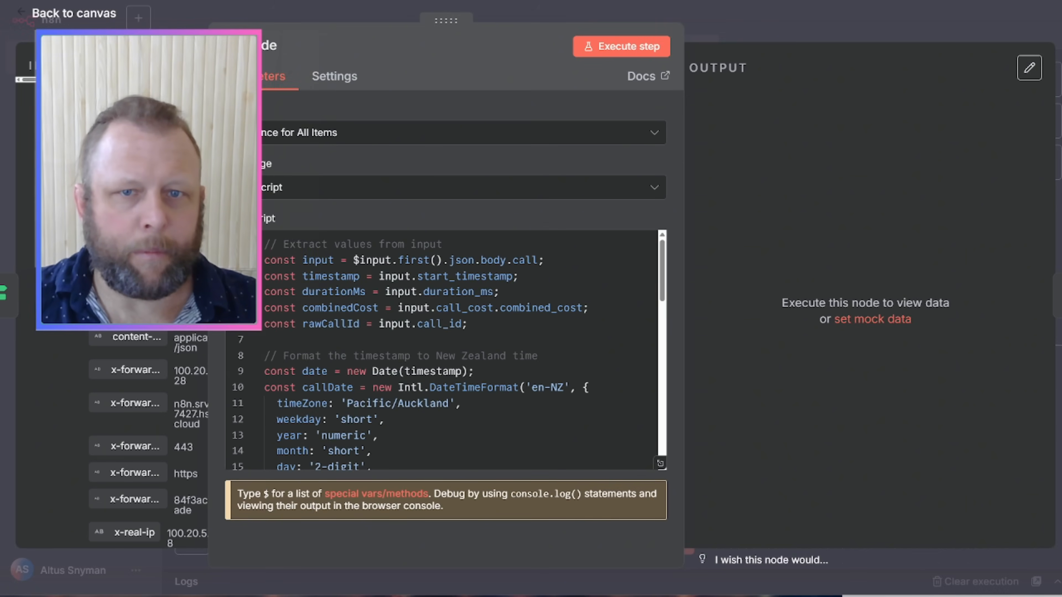
drag(209, 157, 384, 157)
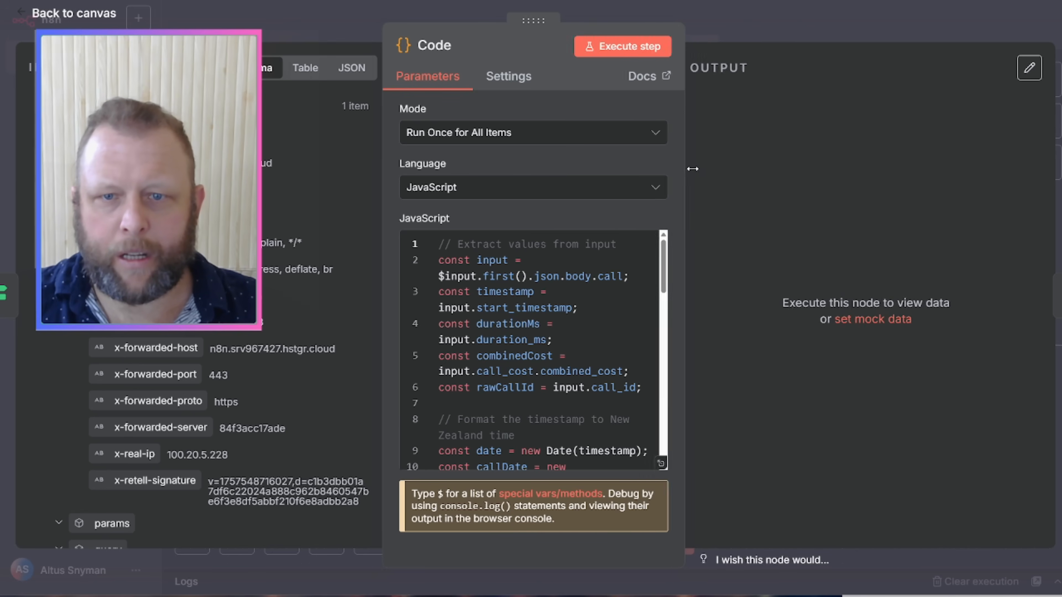
drag(683, 171, 876, 172)
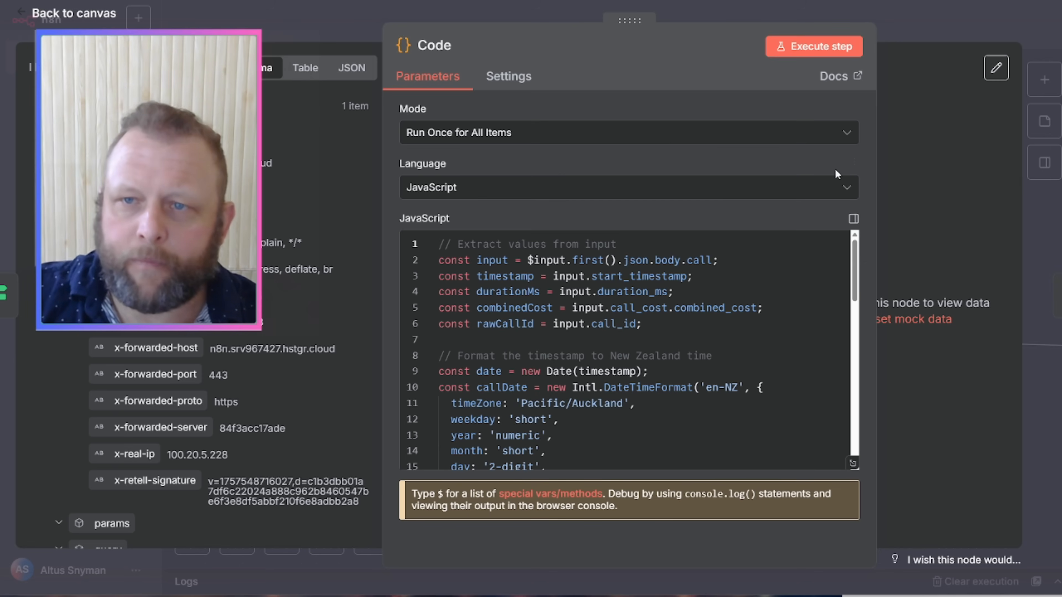
scroll(685, 310, down, 1)
scroll(685, 310, down, 3)
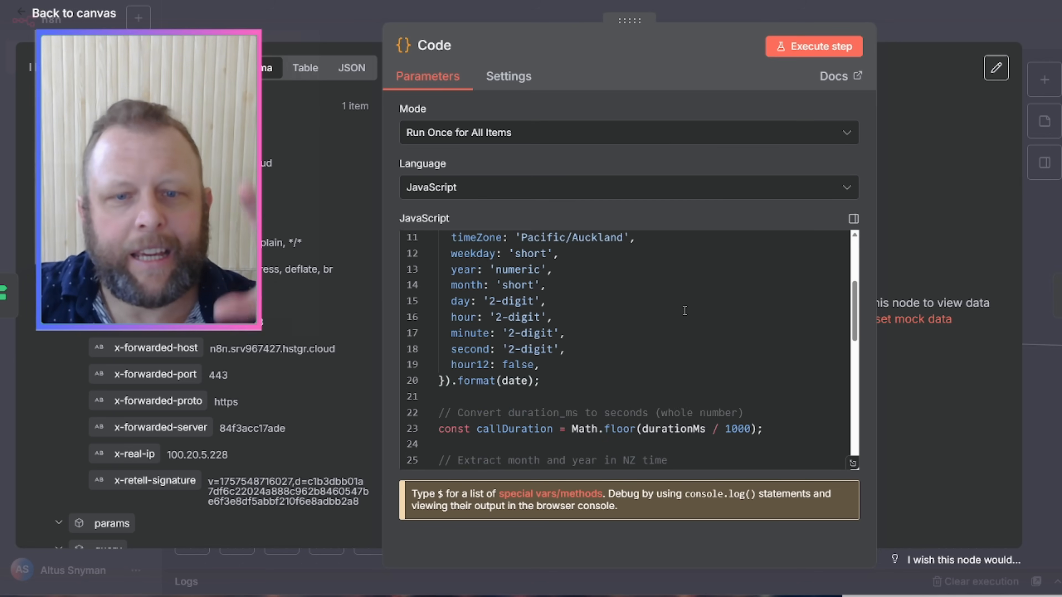
scroll(684, 310, down, 7)
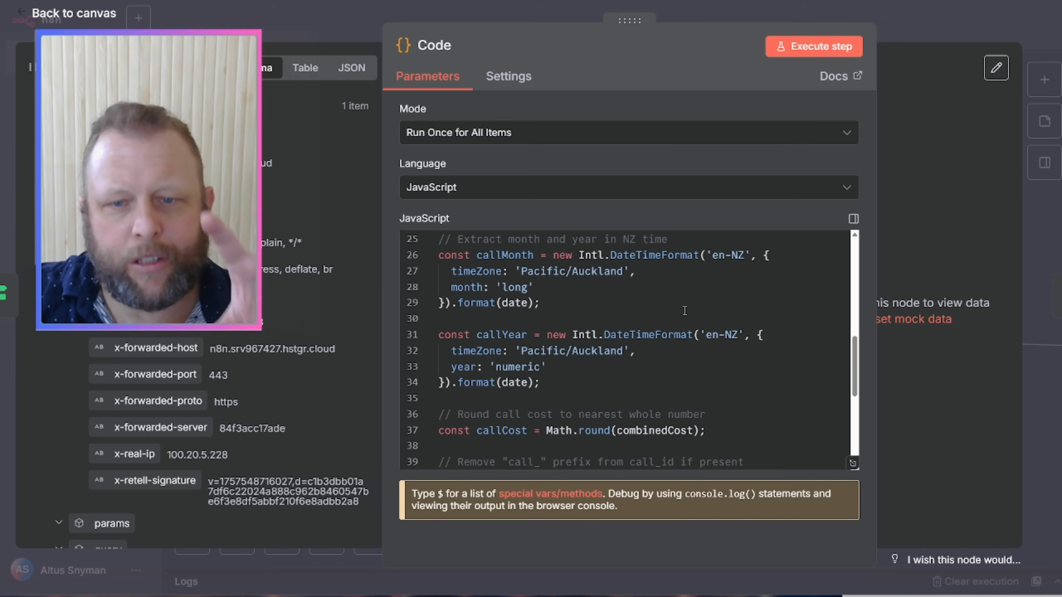
scroll(684, 310, down, 2)
scroll(588, 328, up, 4)
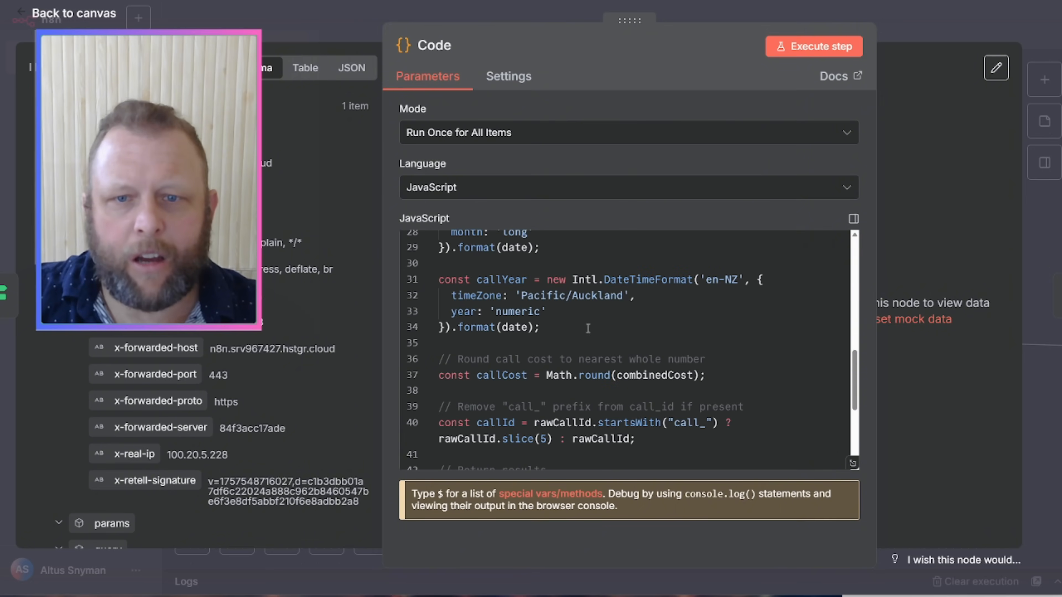
drag(522, 299, 604, 295)
click(902, 13)
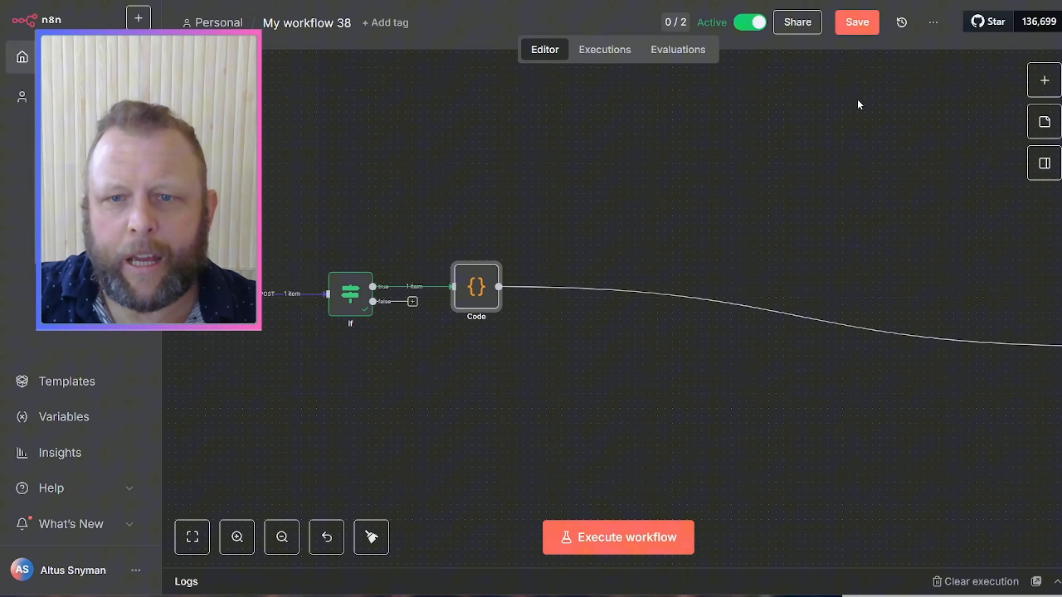
Step: Execute the Code node and widen its OUTPUT panel
double_click(476, 286)
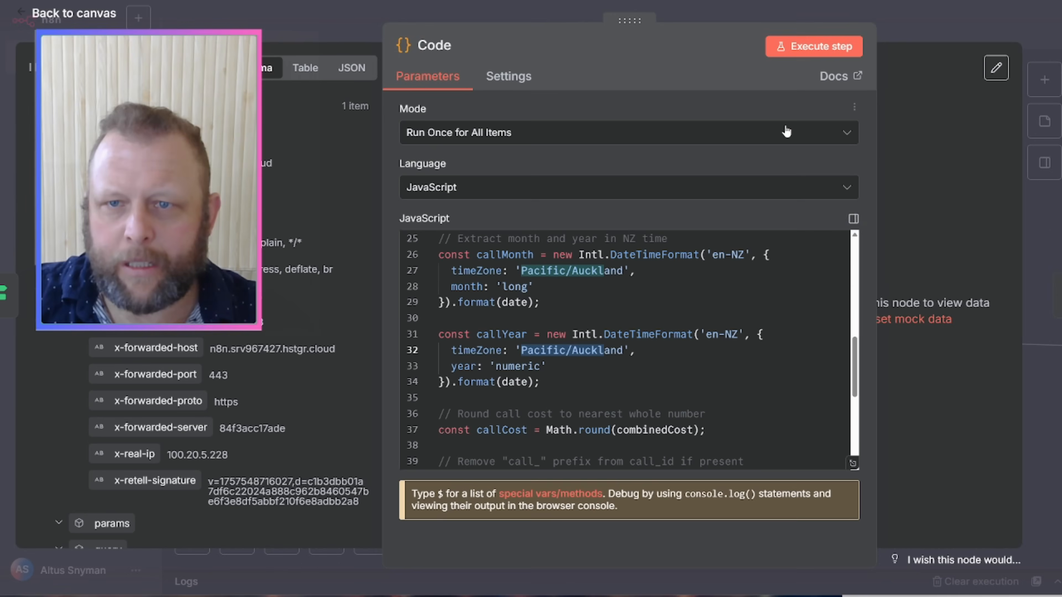
click(818, 51)
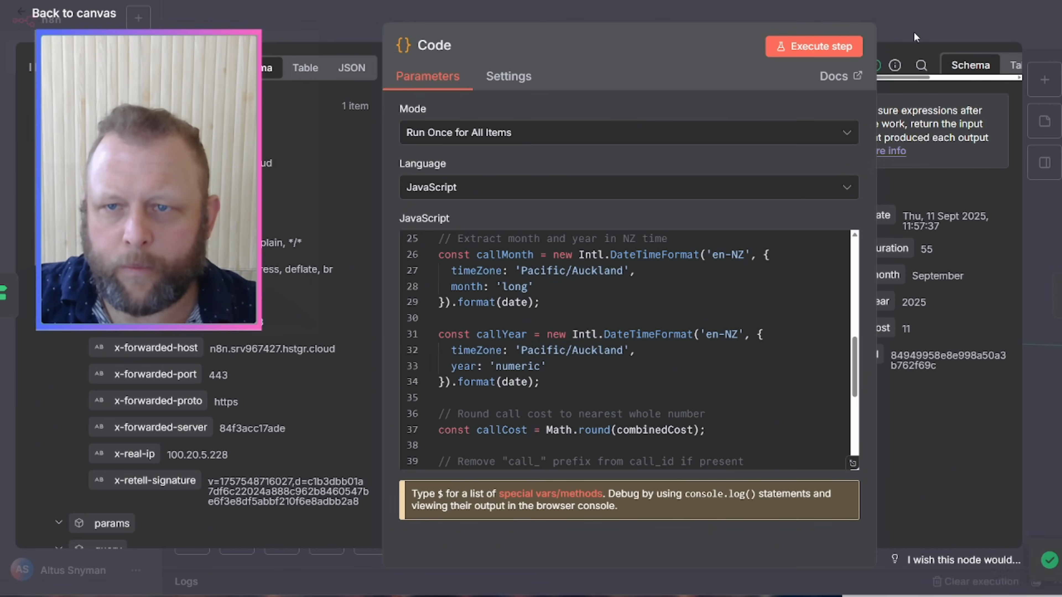
drag(910, 32, 967, 175)
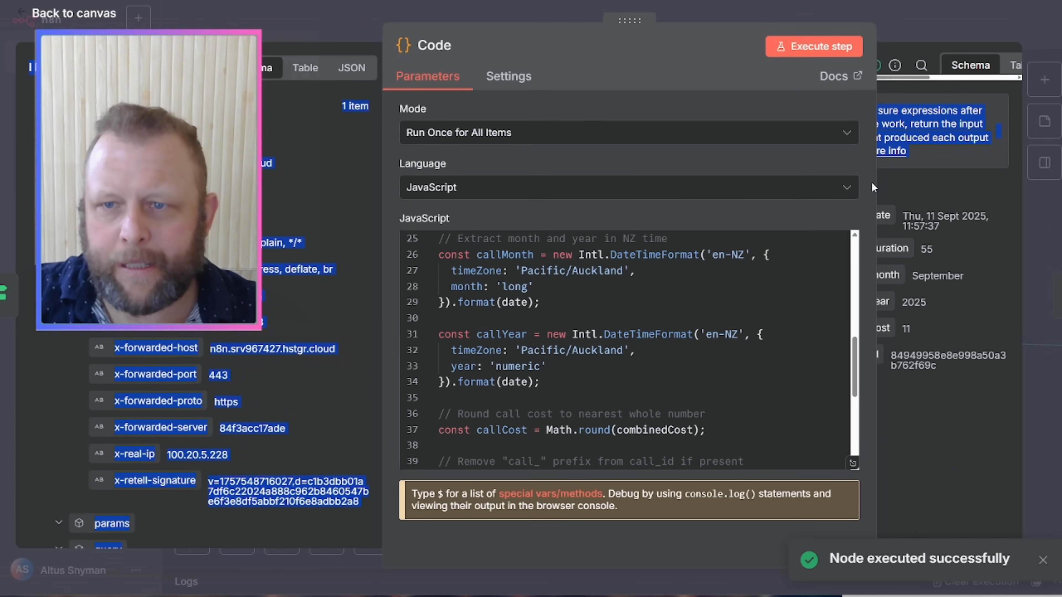
drag(873, 183, 692, 185)
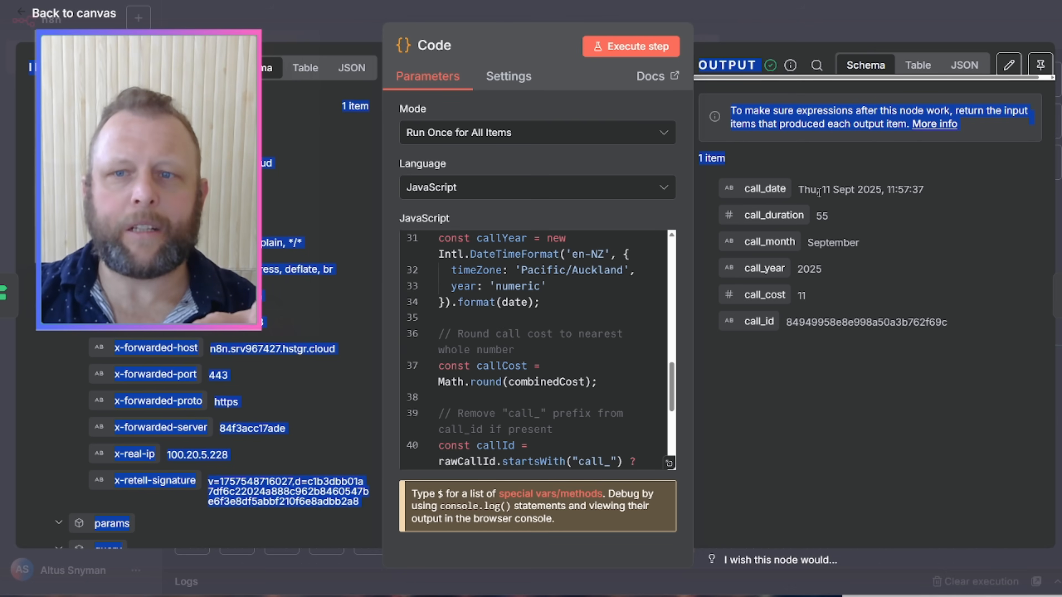
Step: Review the Code node's output: call_date, call_duration 55, call_month September, call_year 2025, call_id
drag(818, 190, 925, 193)
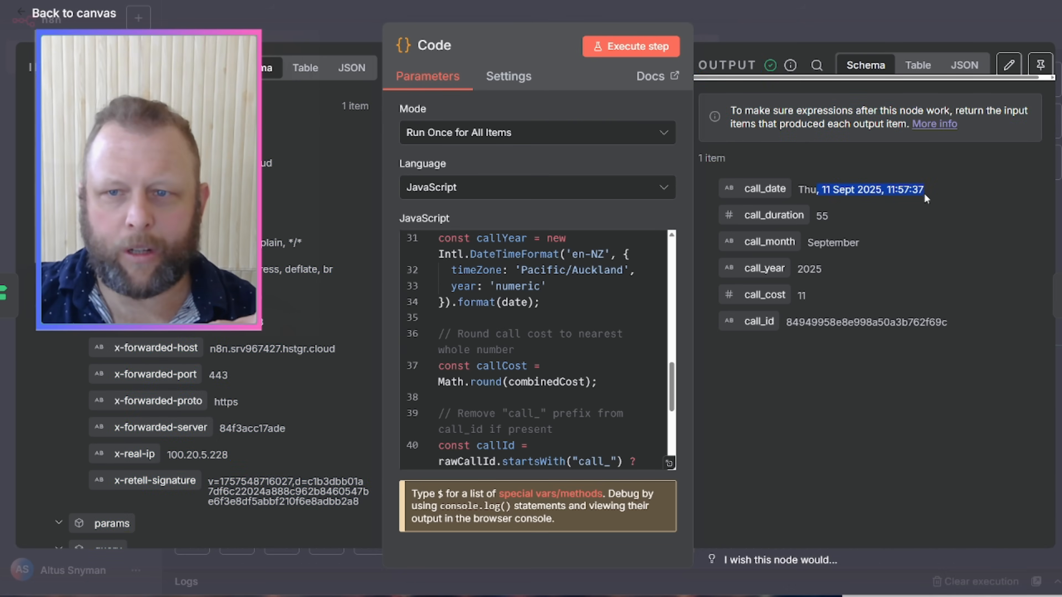
double_click(843, 190)
double_click(821, 215)
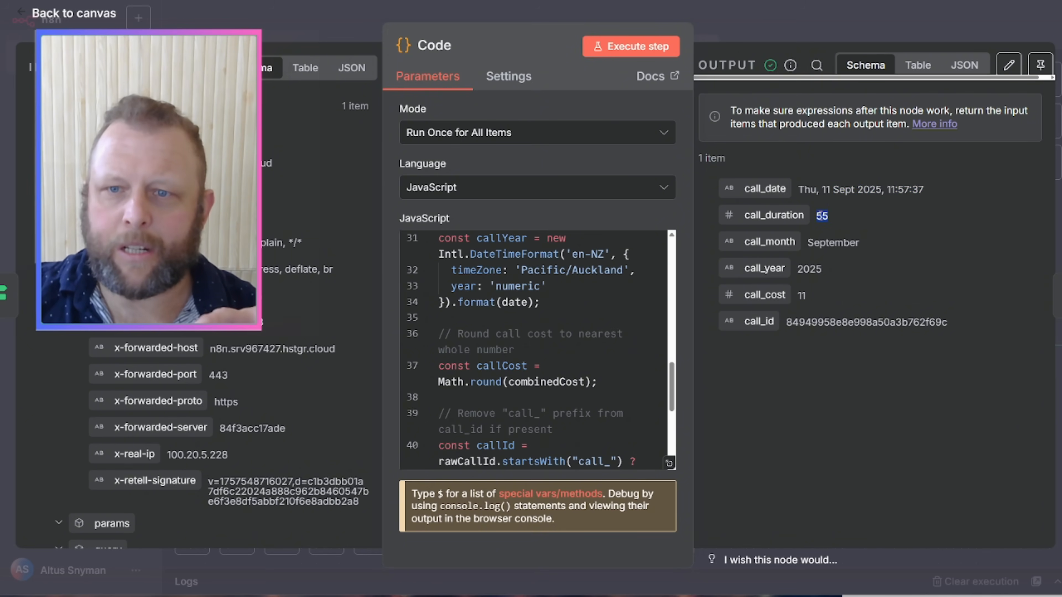
double_click(838, 244)
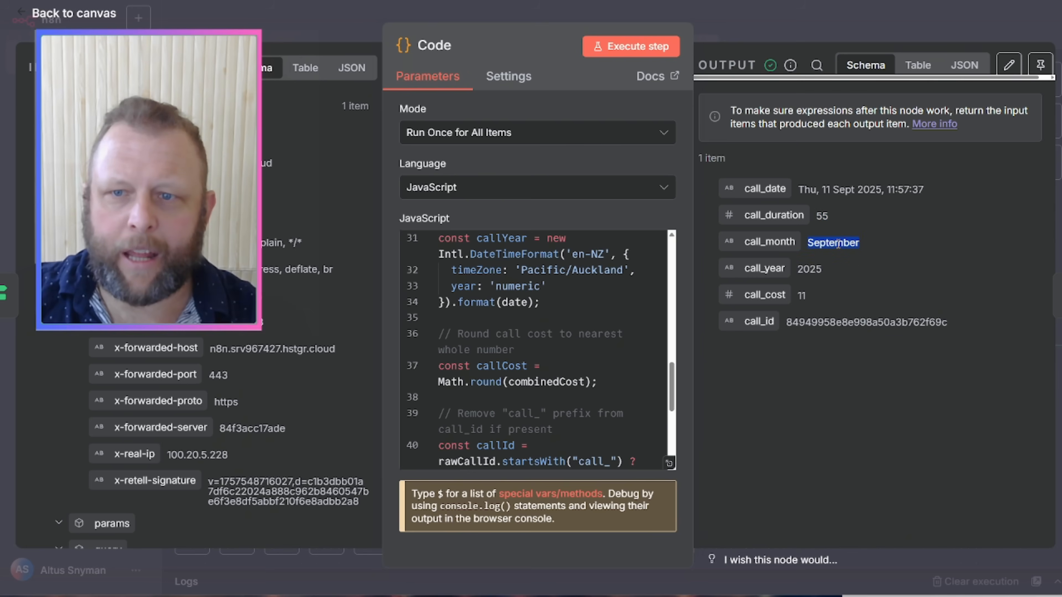
double_click(811, 269)
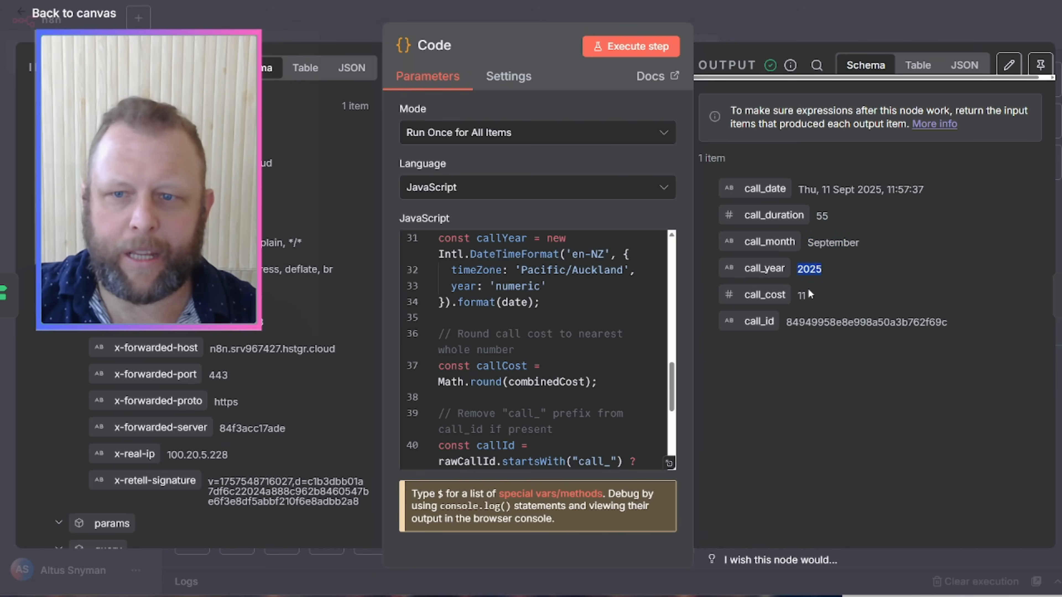
double_click(802, 295)
double_click(809, 323)
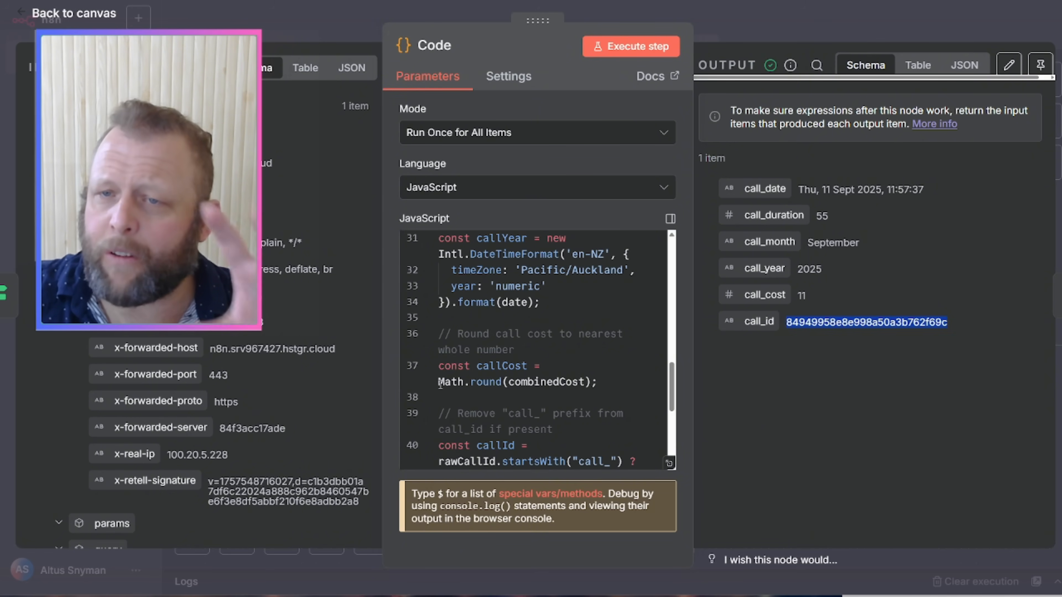
mouse_move(440, 384)
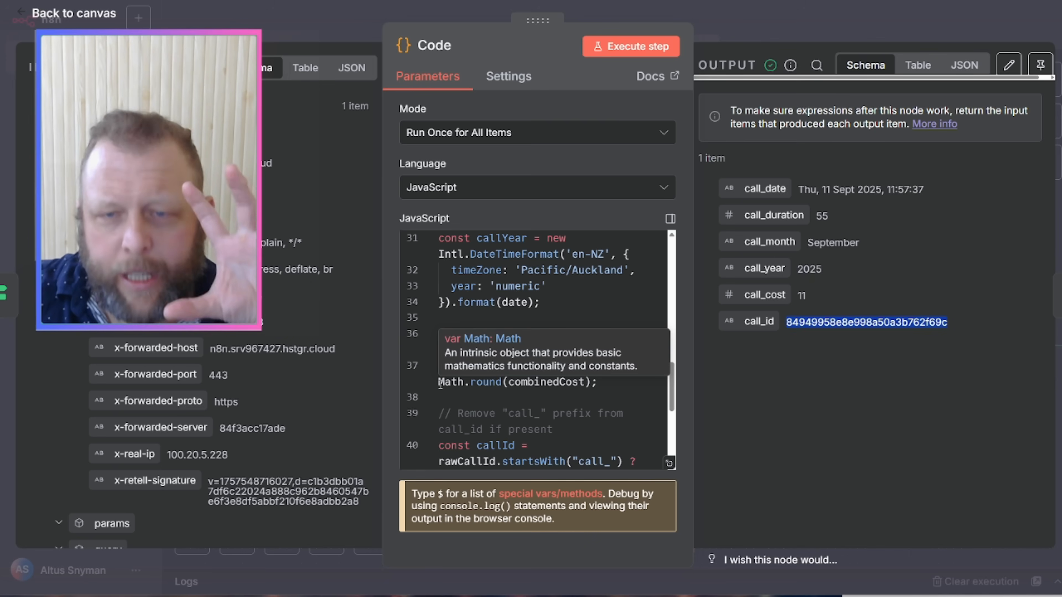
click(820, 27)
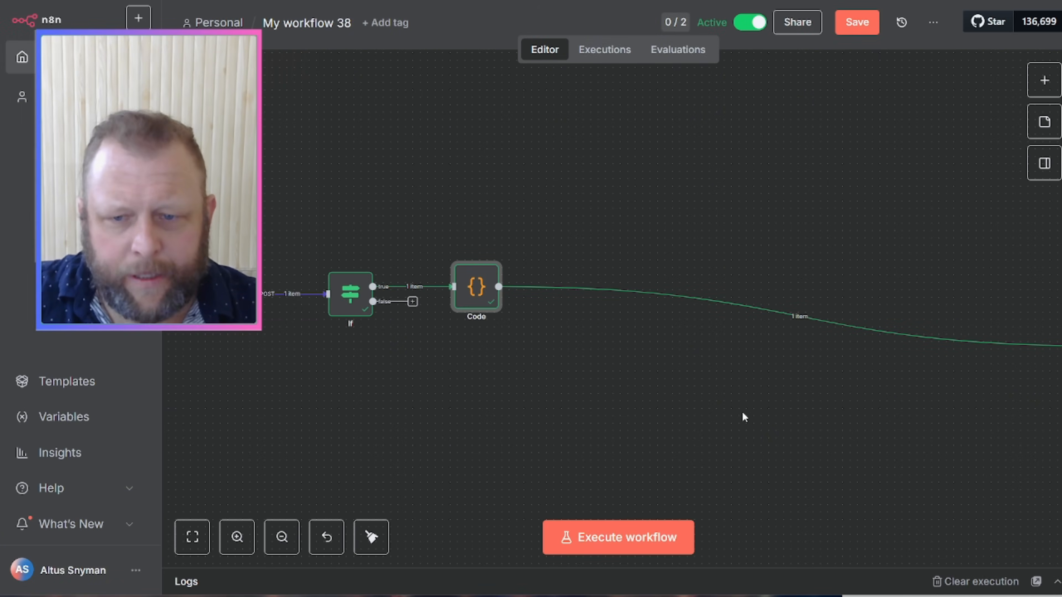
Step: Move the existing Edit Fields node next to the Code node
drag(813, 400, 704, 404)
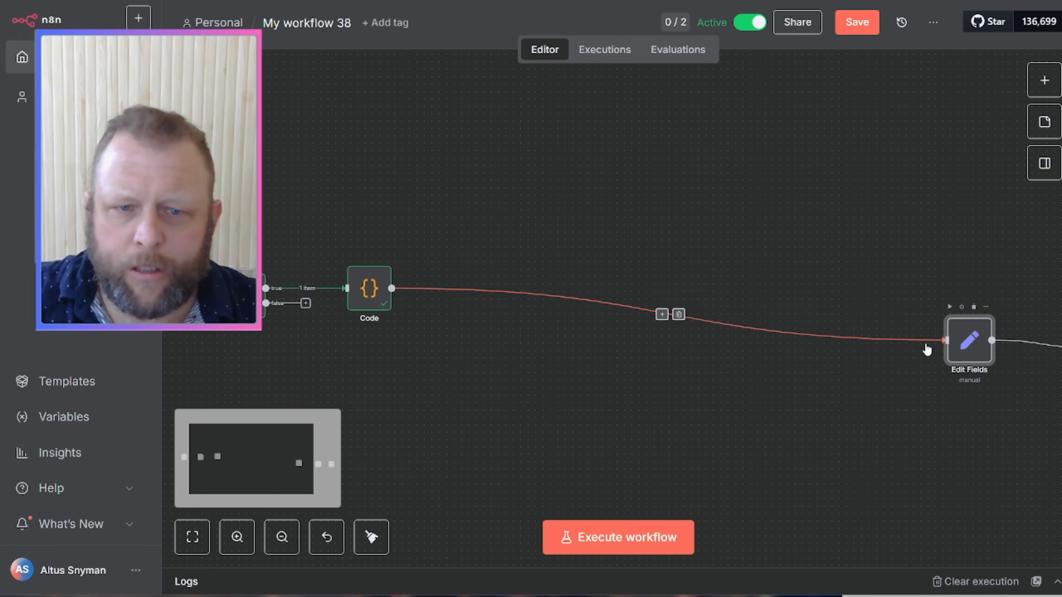
drag(964, 341, 499, 290)
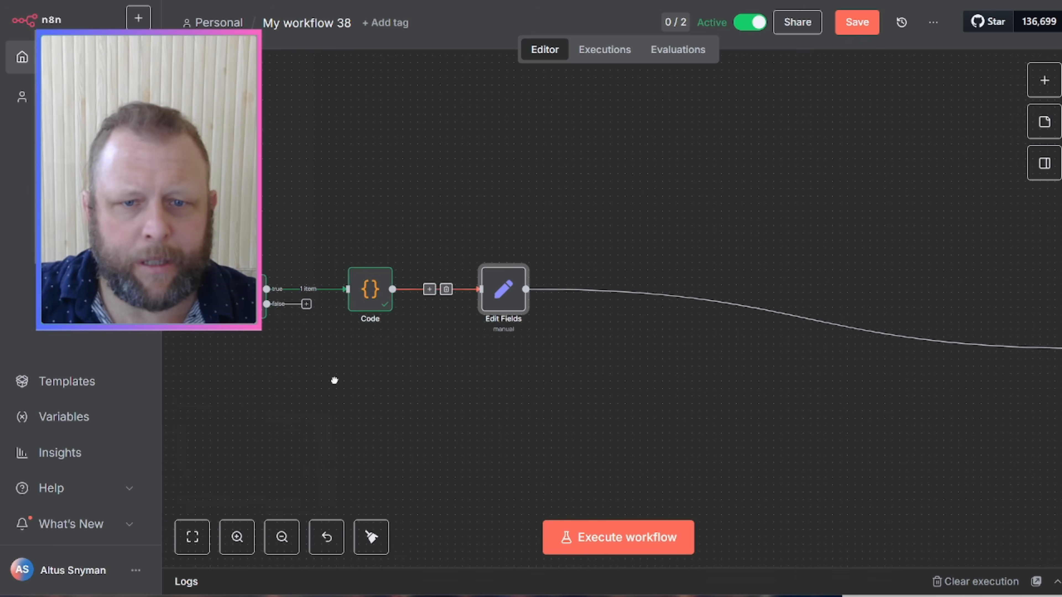
drag(334, 380, 502, 375)
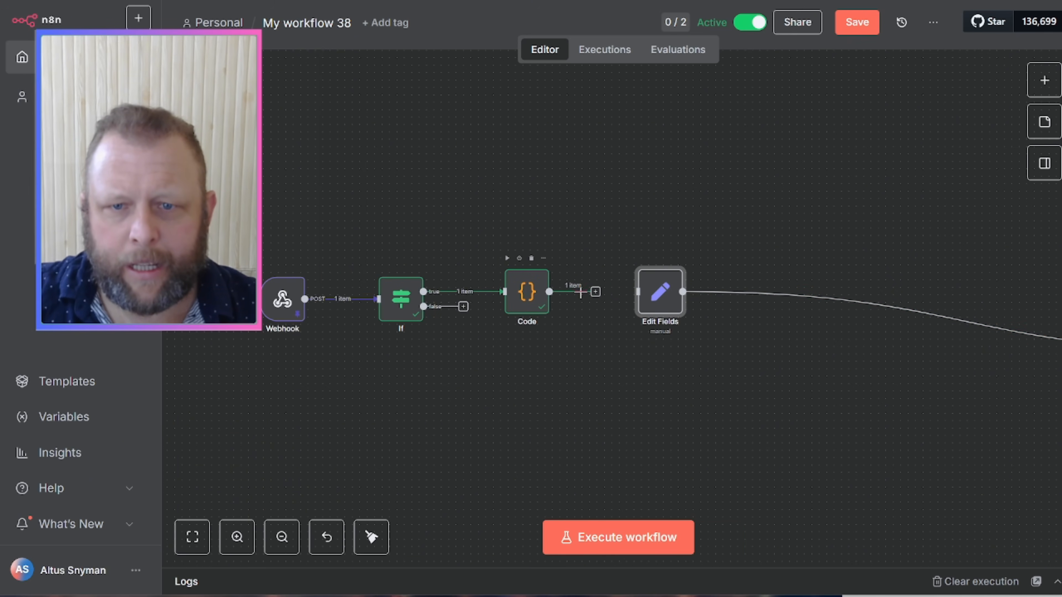
Step: Remove an extra Edit Fields1 node and wire Code's output into the existing Edit Fields node
click(595, 292)
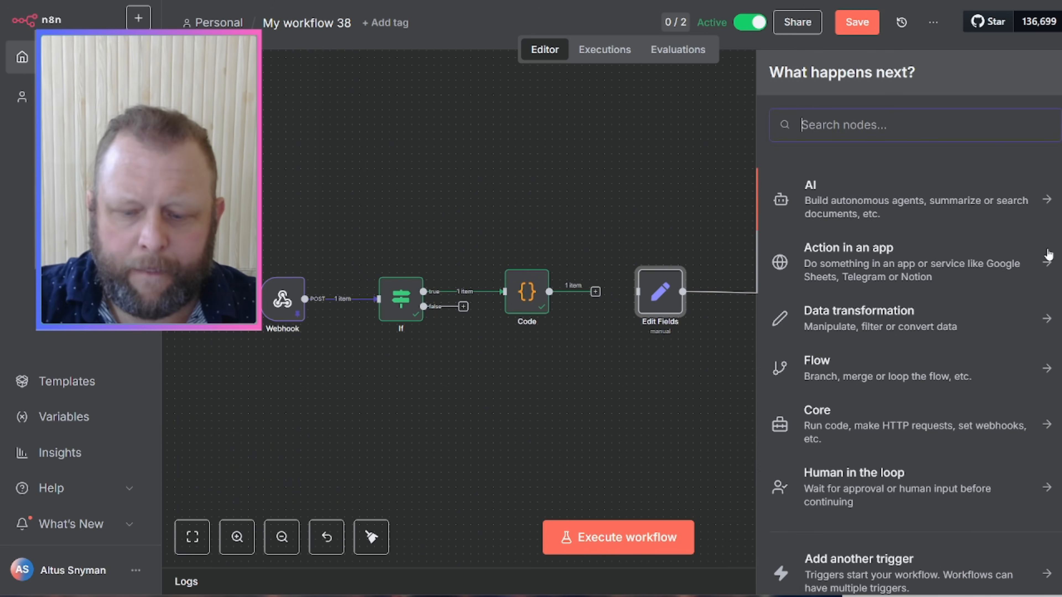
text(file)
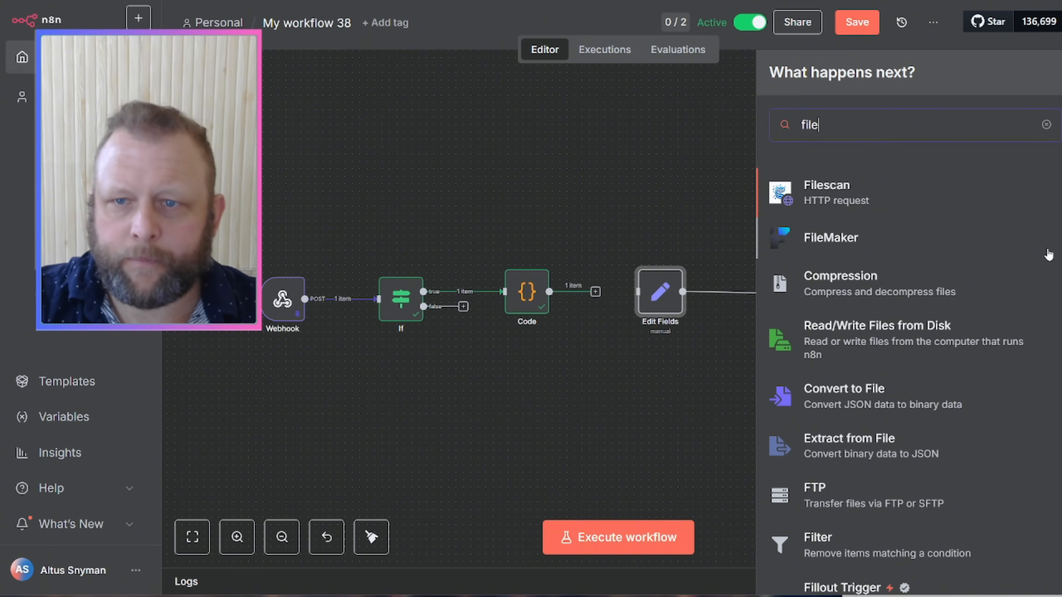
key(BackSpace)
key(BackSpace)
text(ed)
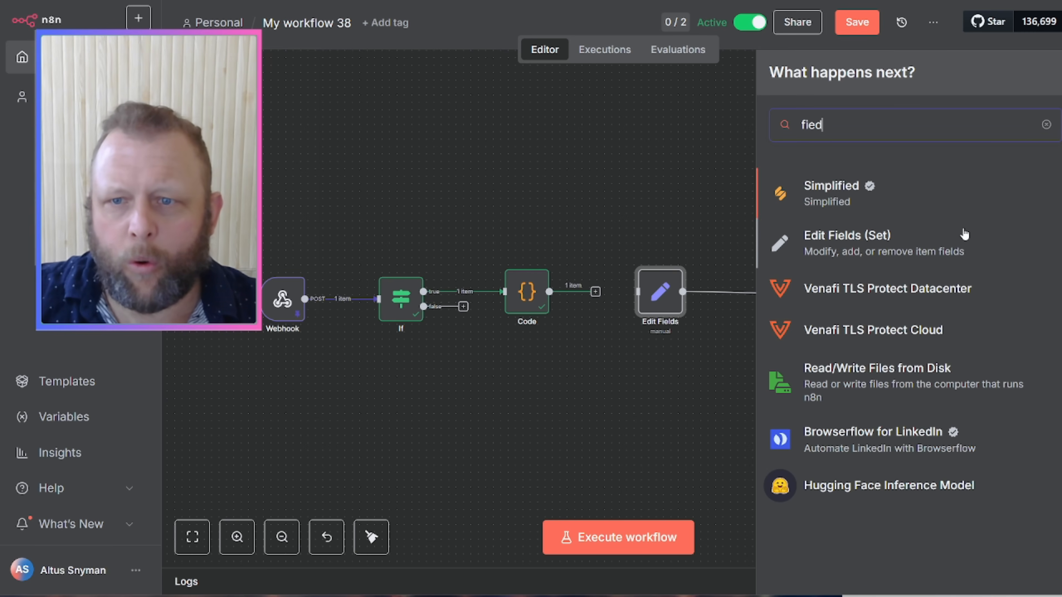
click(876, 239)
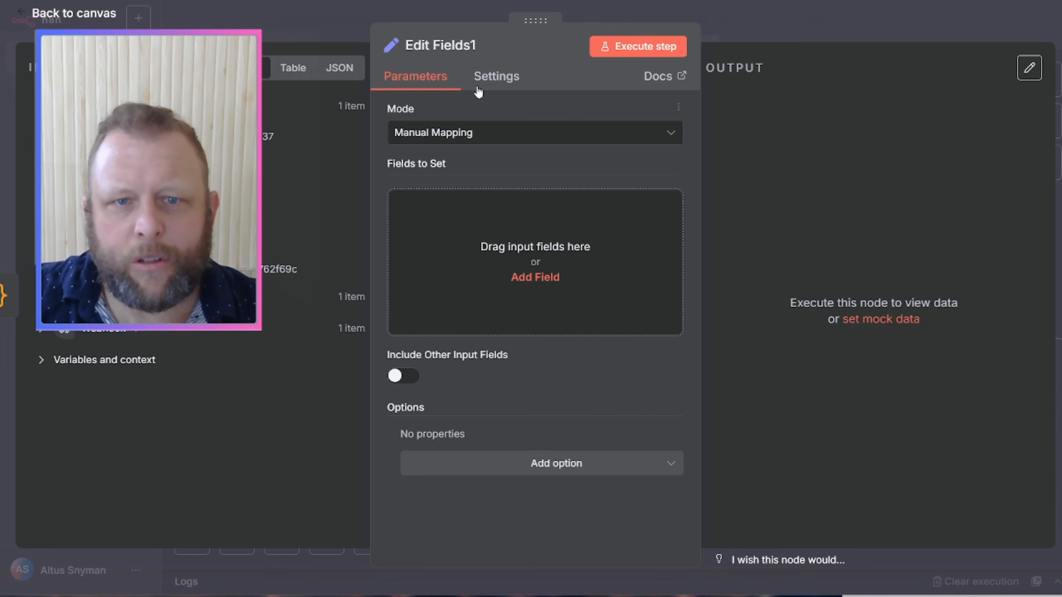
click(799, 33)
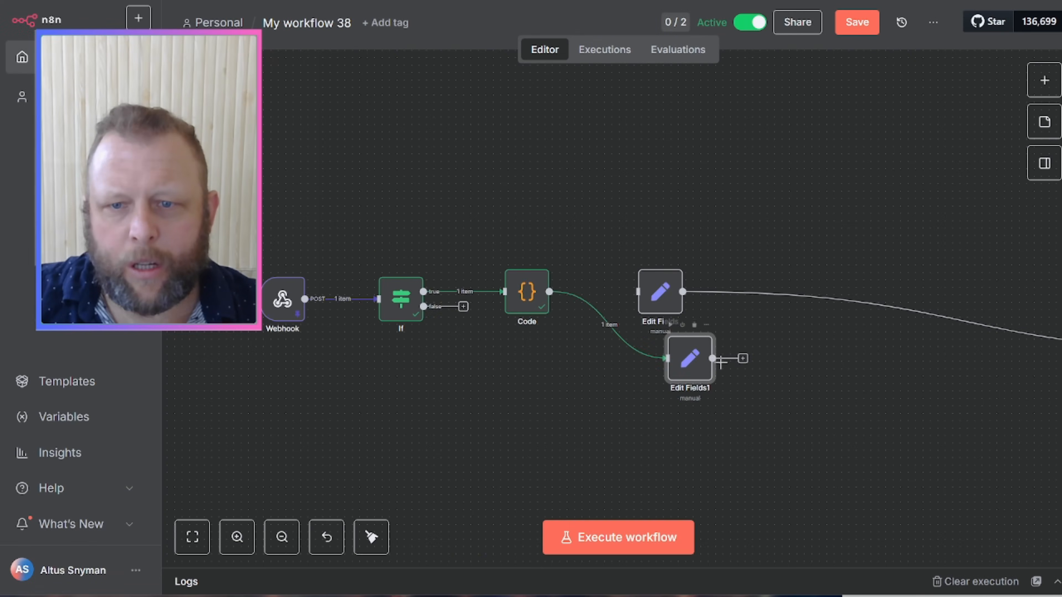
drag(703, 367, 615, 407)
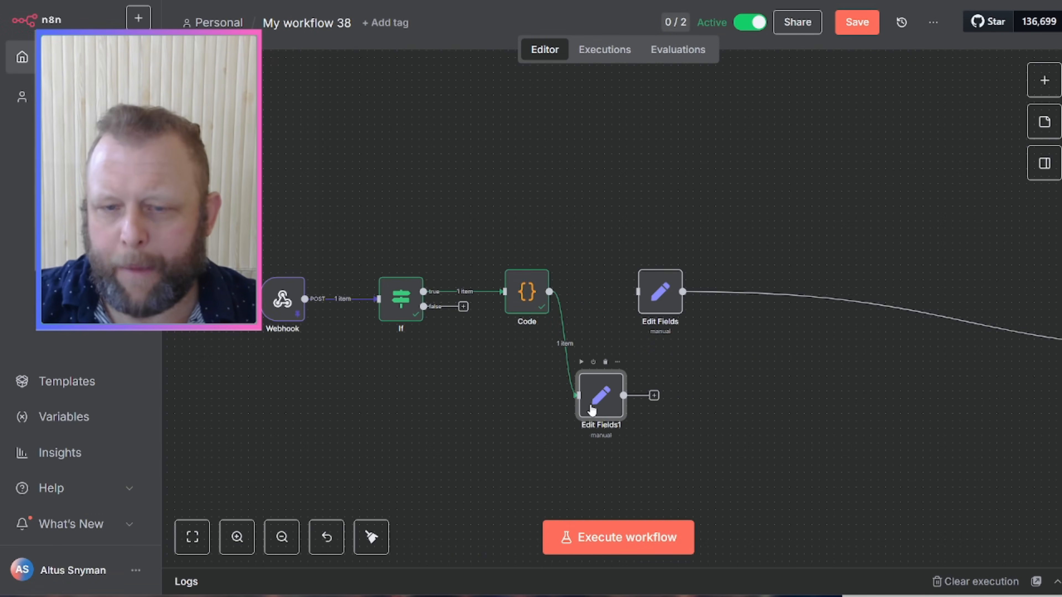
key(Delete)
drag(596, 292, 623, 302)
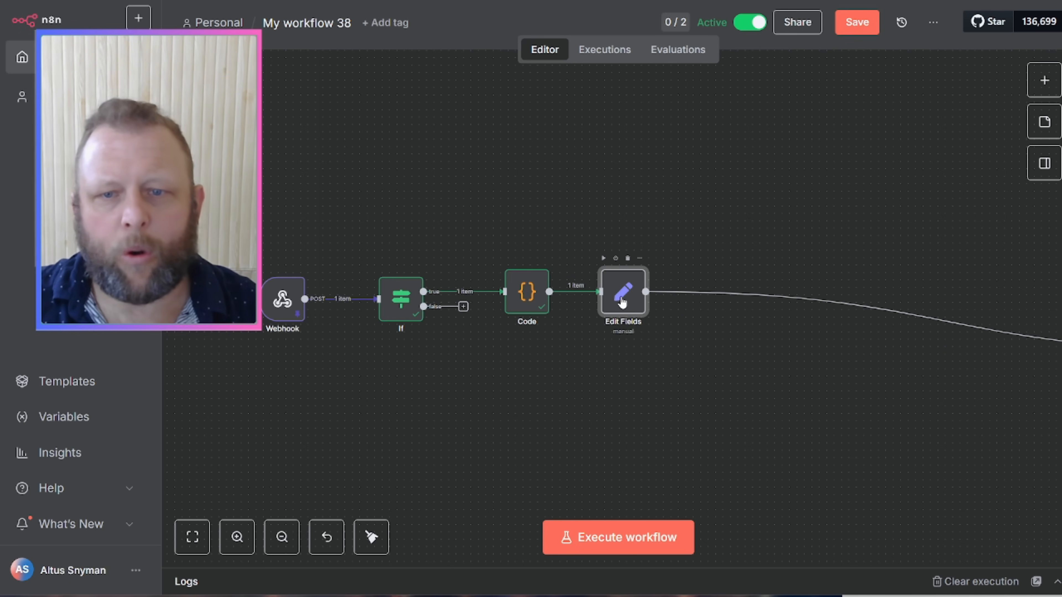
double_click(624, 302)
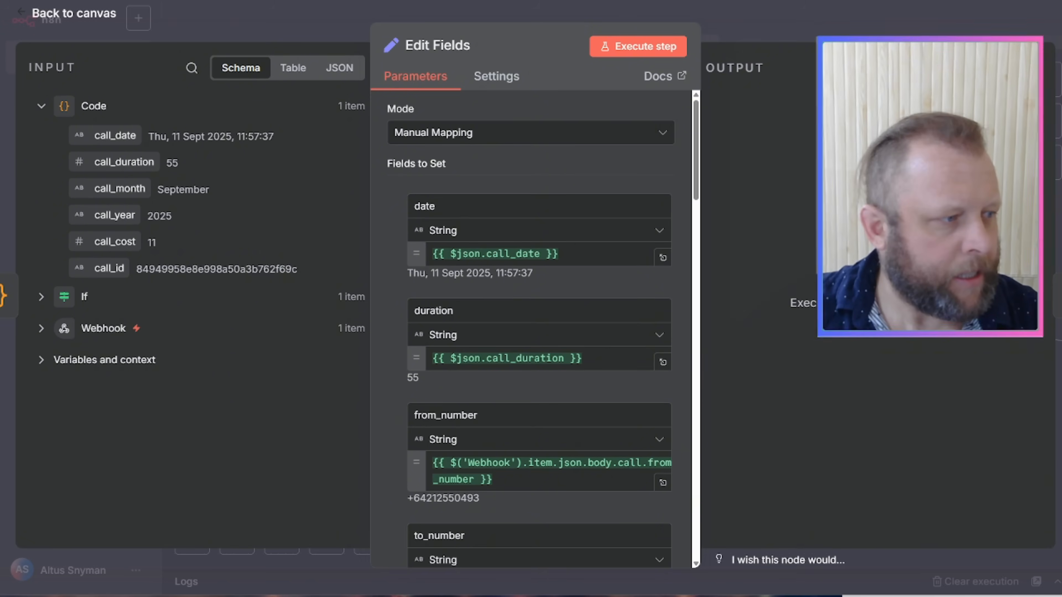
click(37, 331)
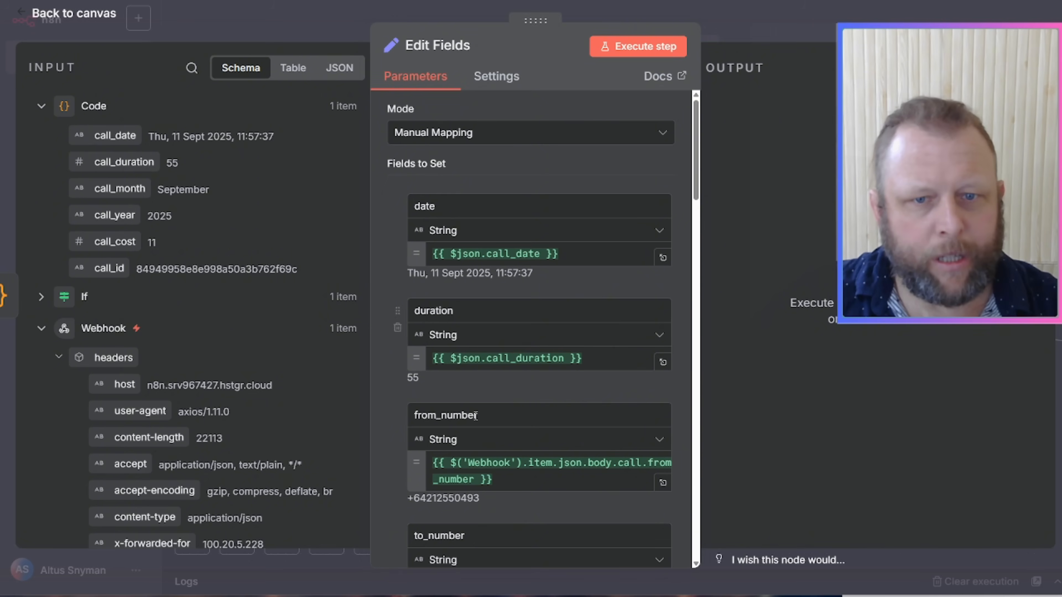
click(59, 360)
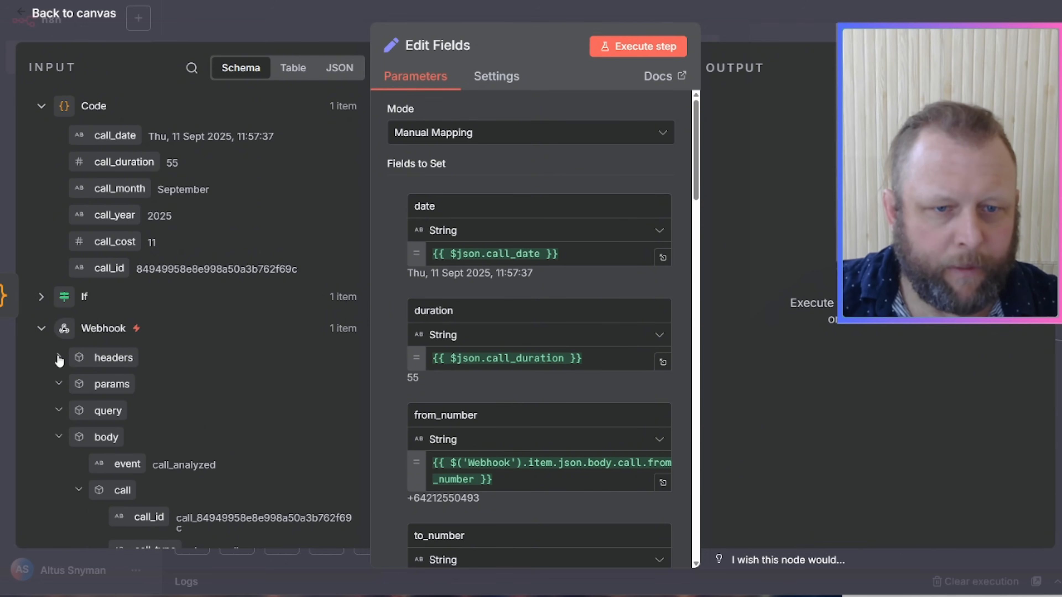
click(59, 360)
scroll(250, 367, down, 20)
scroll(246, 380, down, 5)
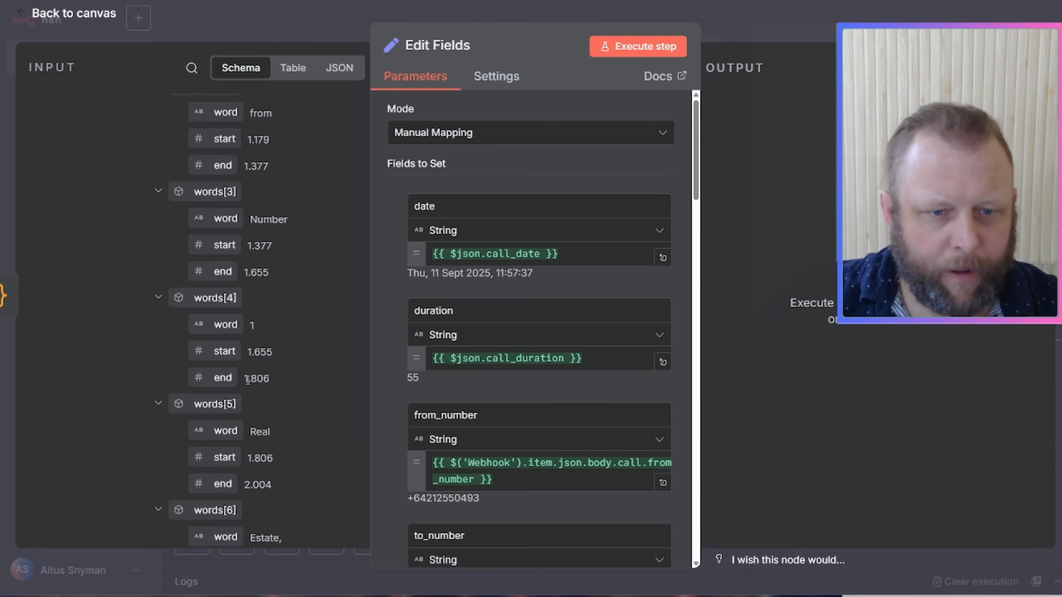
scroll(247, 380, up, 12)
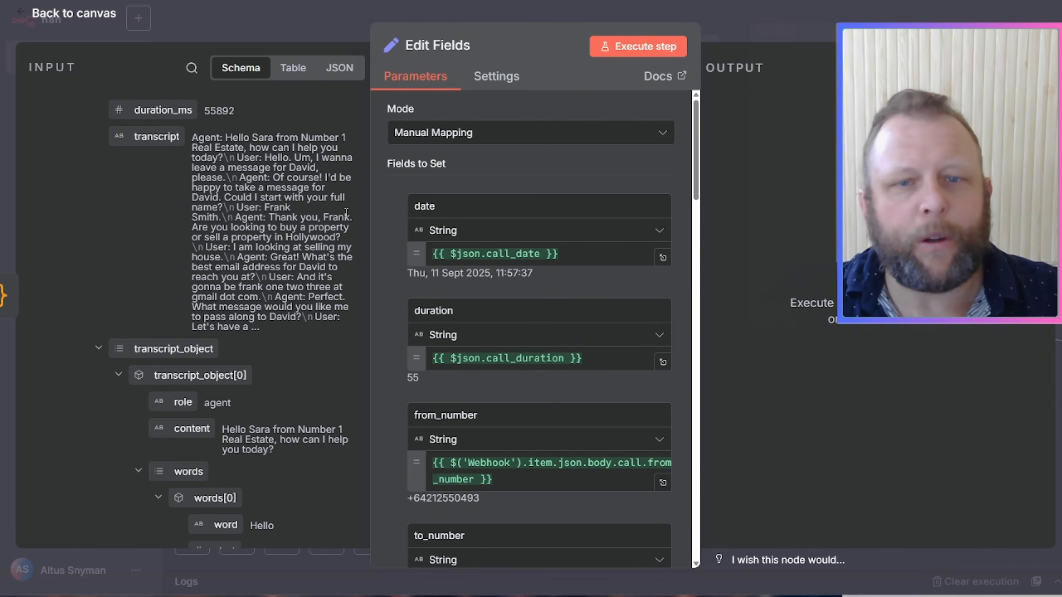
scroll(309, 214, up, 5)
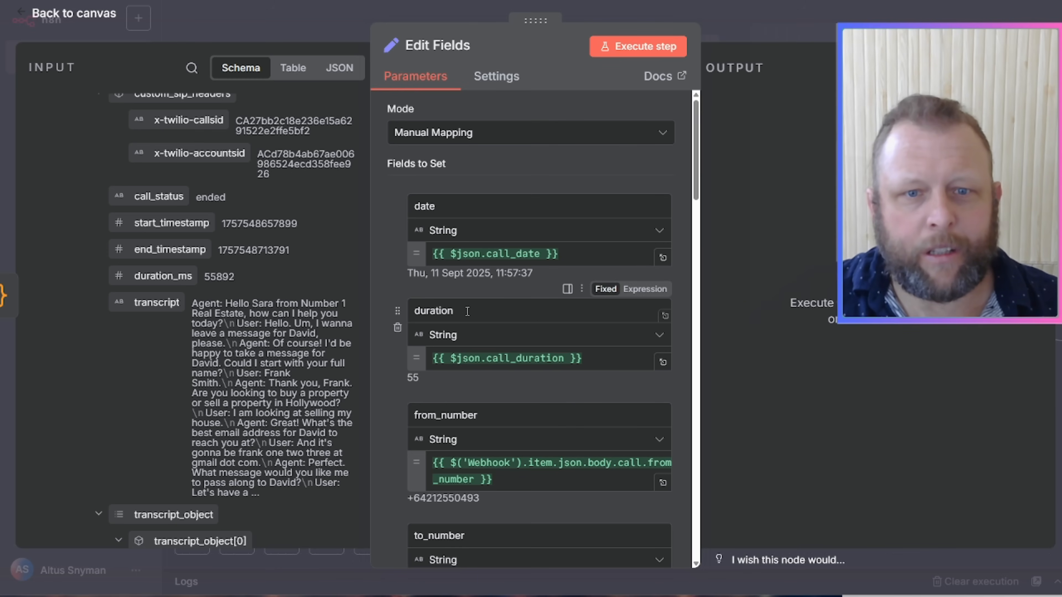
scroll(464, 422, down, 3)
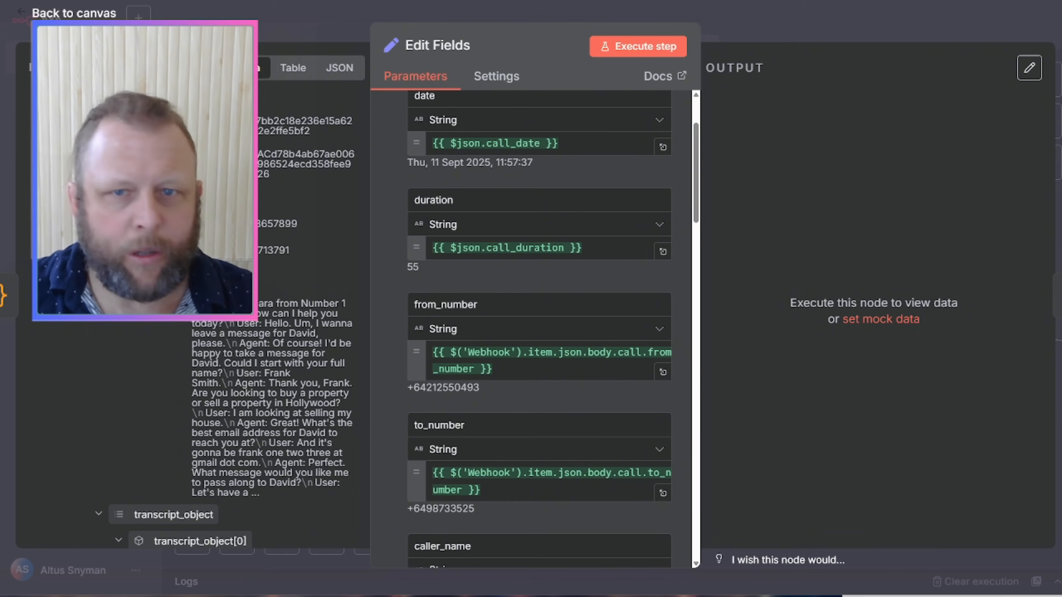
click(620, 49)
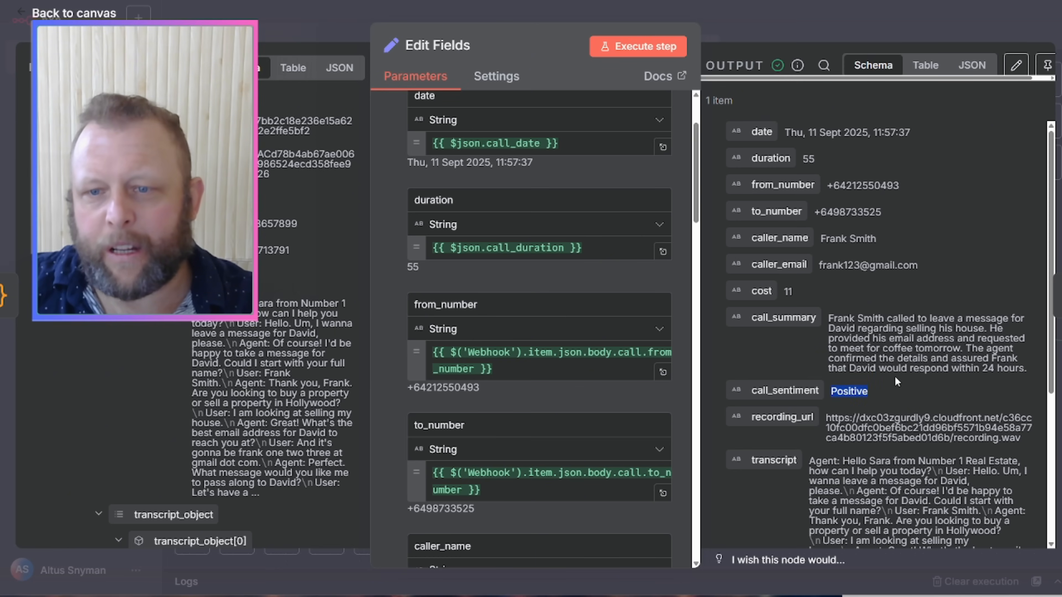
Step: Review the Edit Fields output: recording URL, voice_ai_agent Dashboard Demo, ID and direction inbound
scroll(894, 376, down, 3)
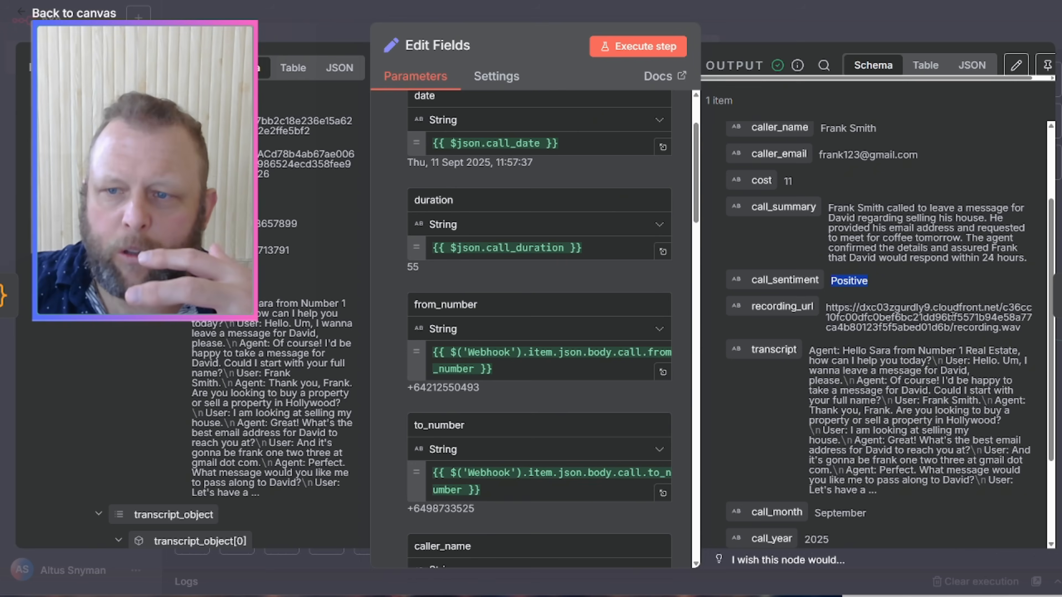
double_click(993, 325)
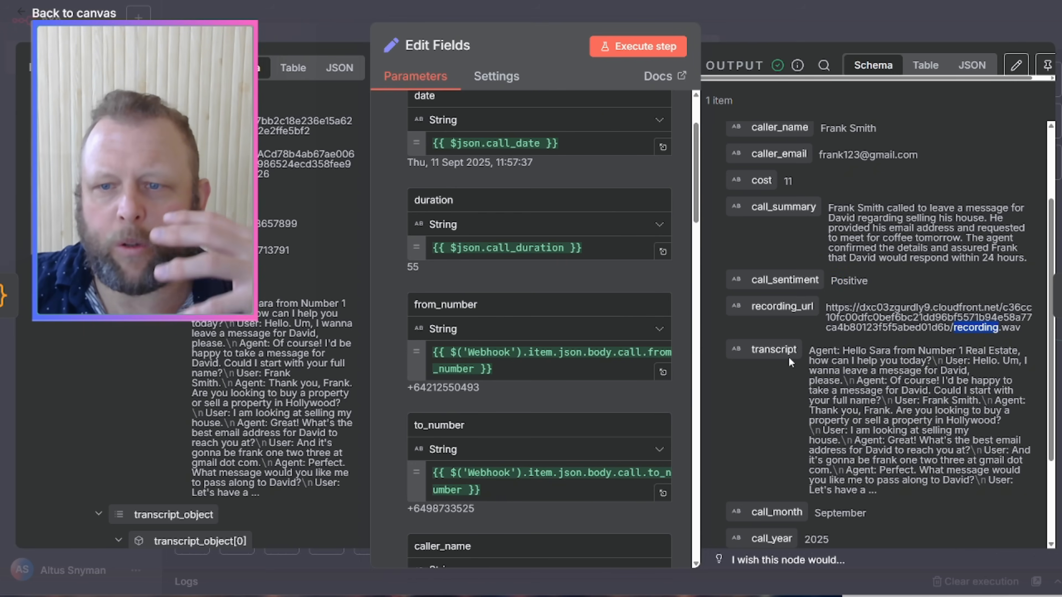
click(855, 459)
scroll(856, 459, down, 3)
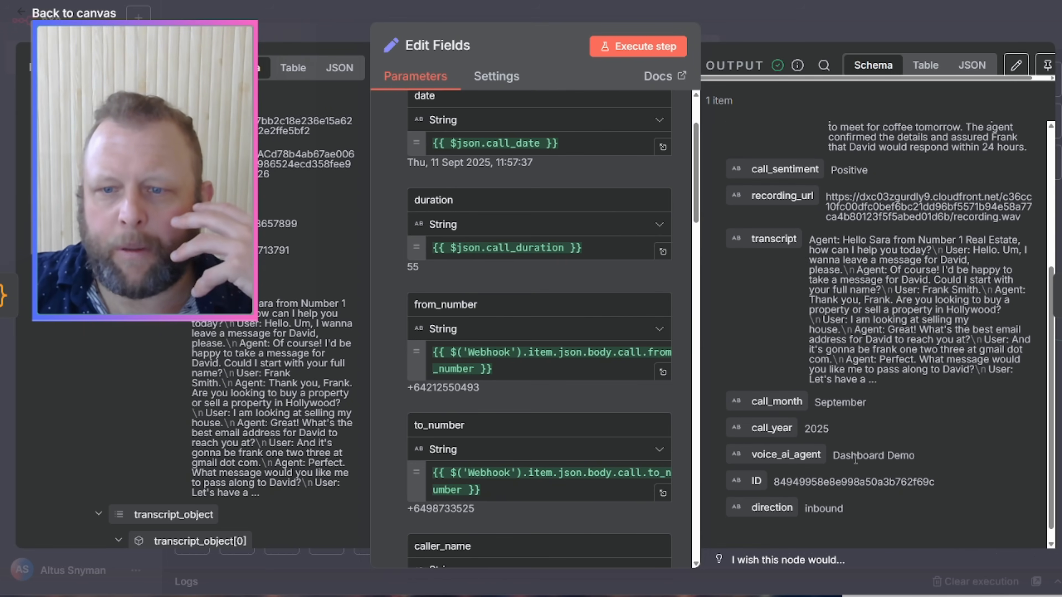
scroll(826, 413, down, 1)
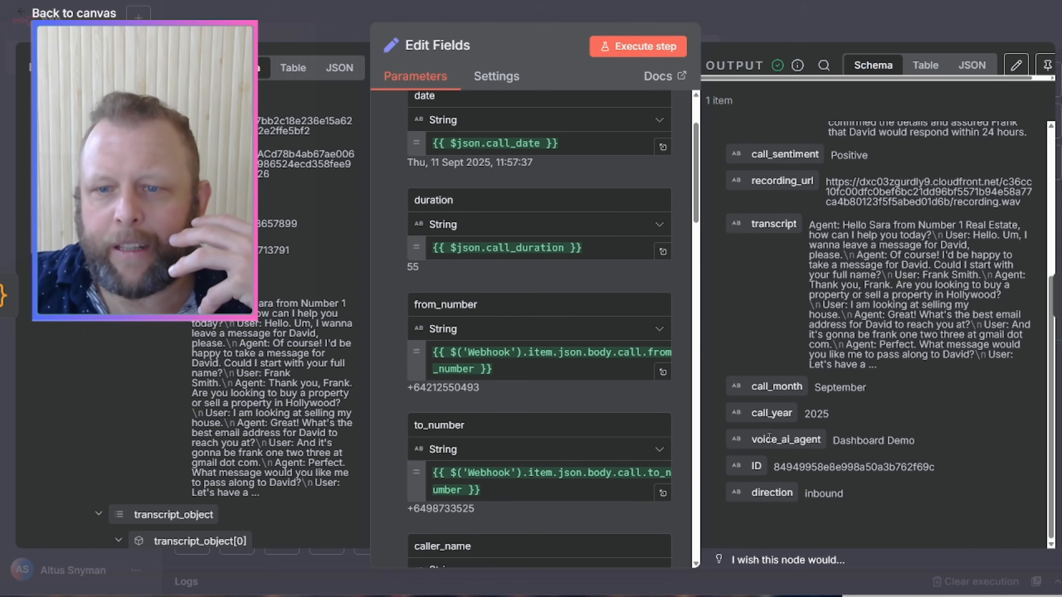
drag(768, 437, 945, 447)
drag(756, 464, 943, 466)
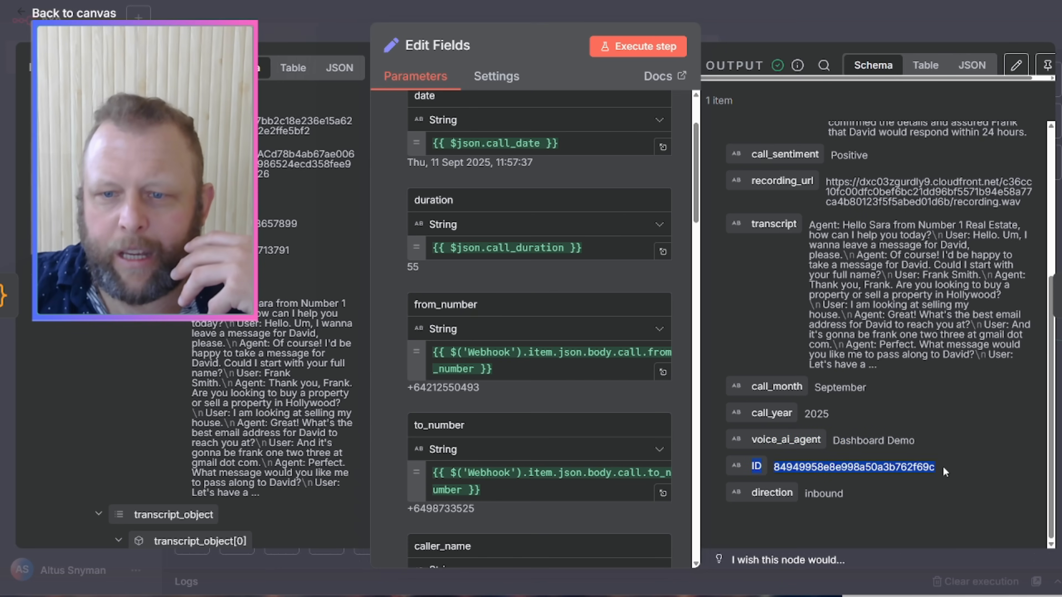
drag(766, 495, 870, 498)
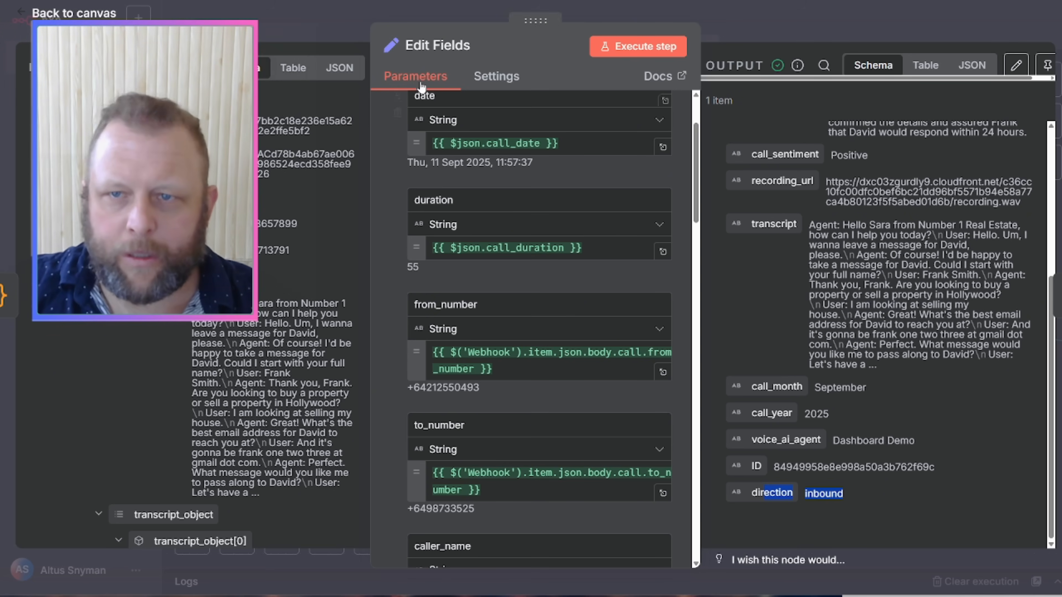
click(812, 23)
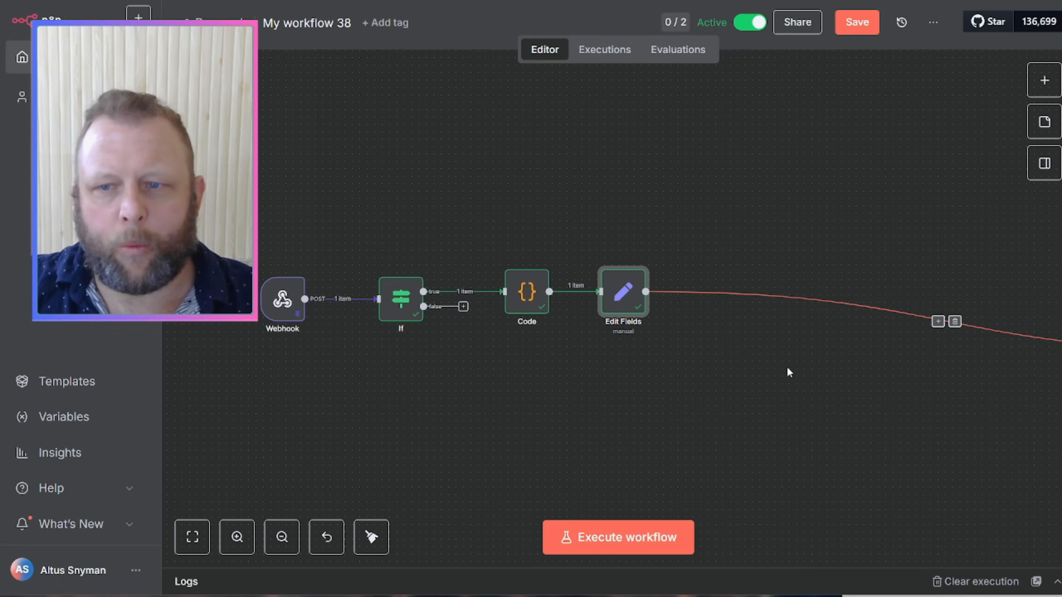
Step: Delete the stray connection leaving Edit Fields and review the If node's condition
click(955, 323)
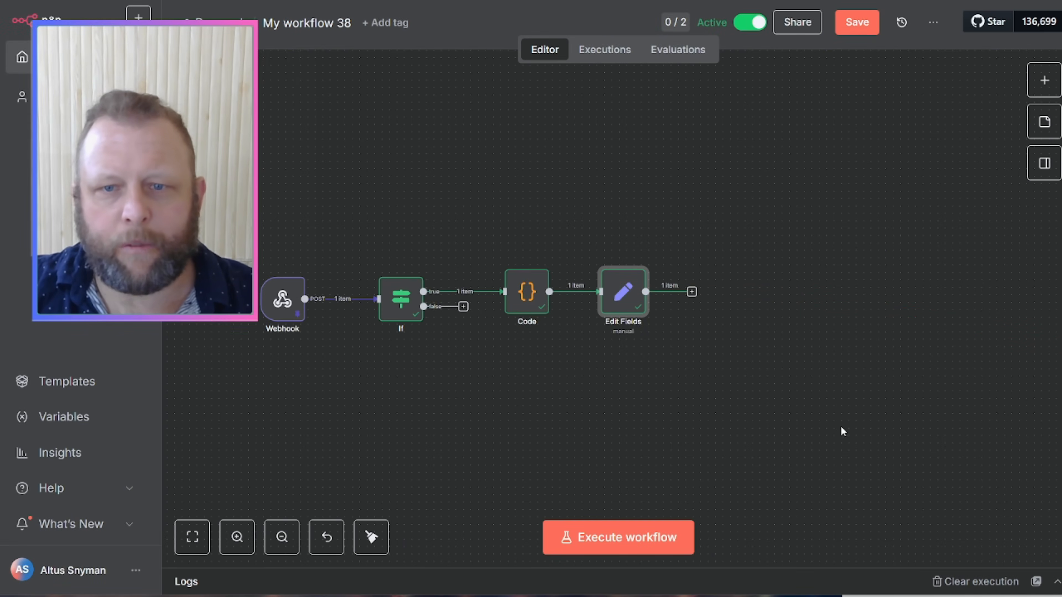
drag(279, 304, 296, 311)
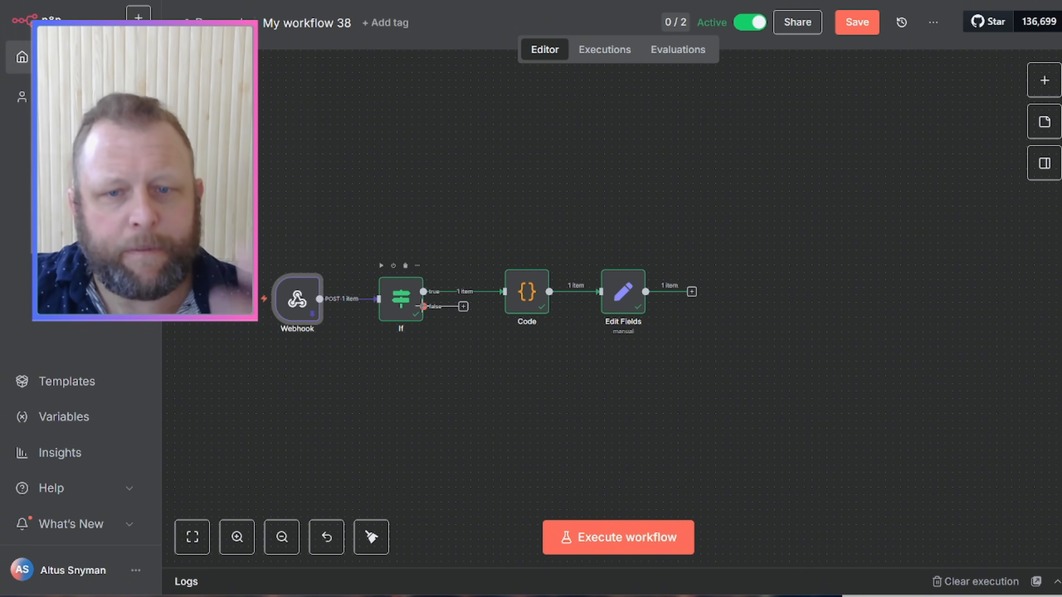
click(411, 305)
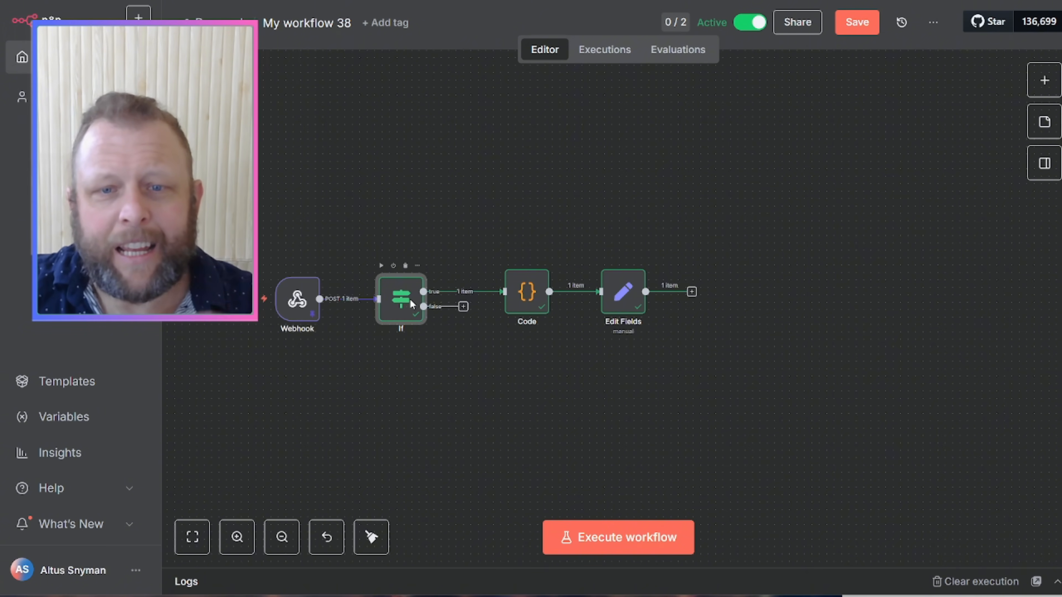
double_click(410, 299)
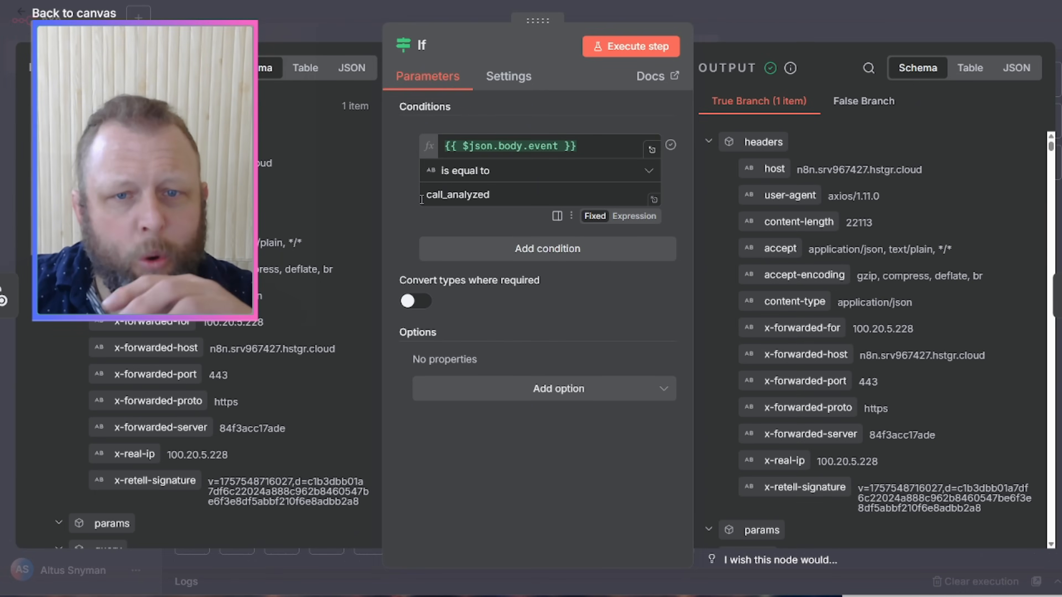
click(768, 24)
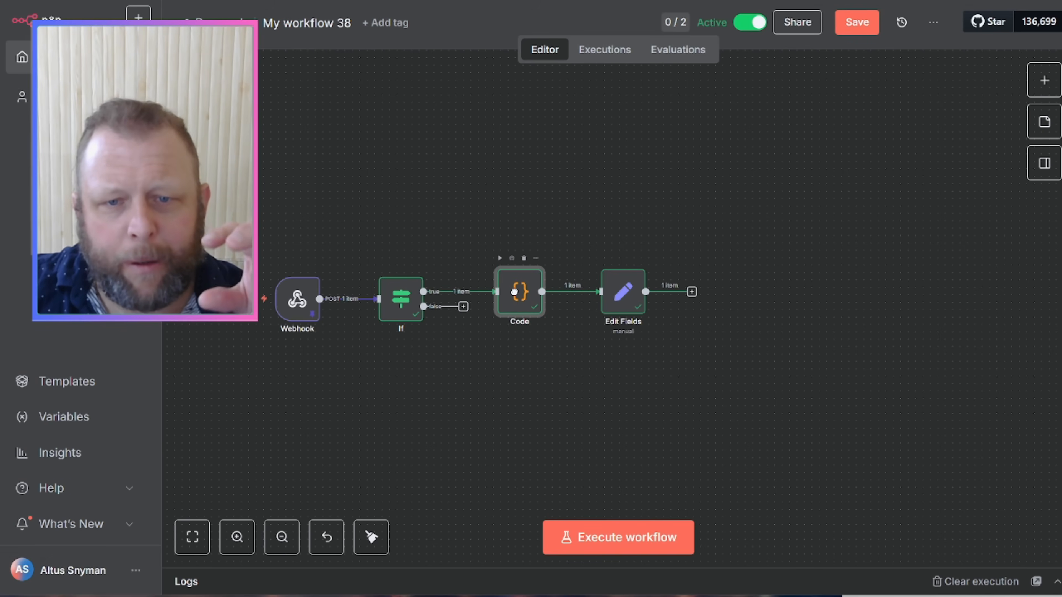
Step: Review the Code node's script, then reopen Edit Fields to check its output
double_click(517, 296)
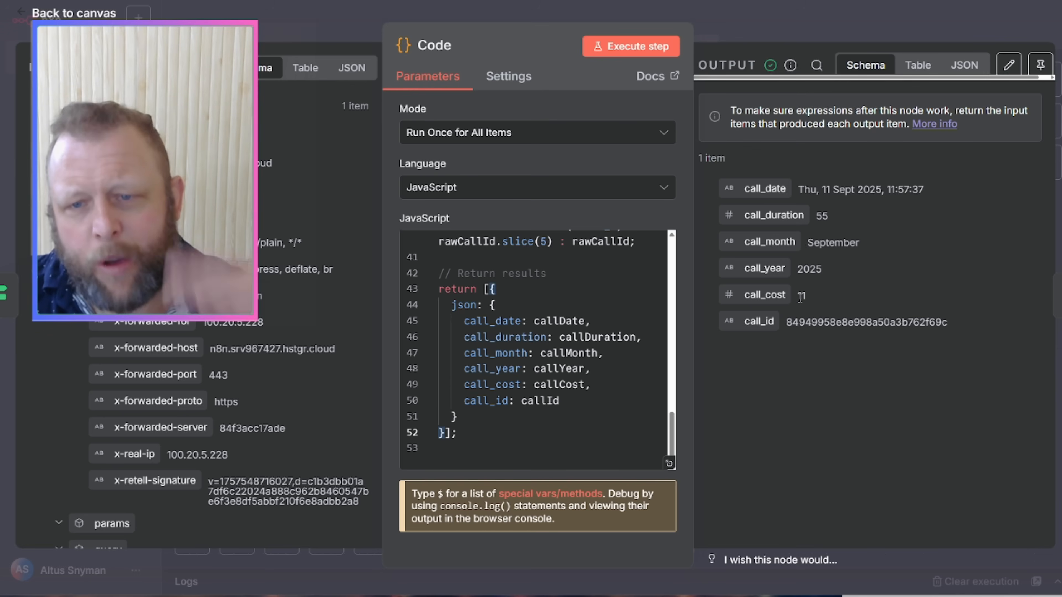
click(849, 29)
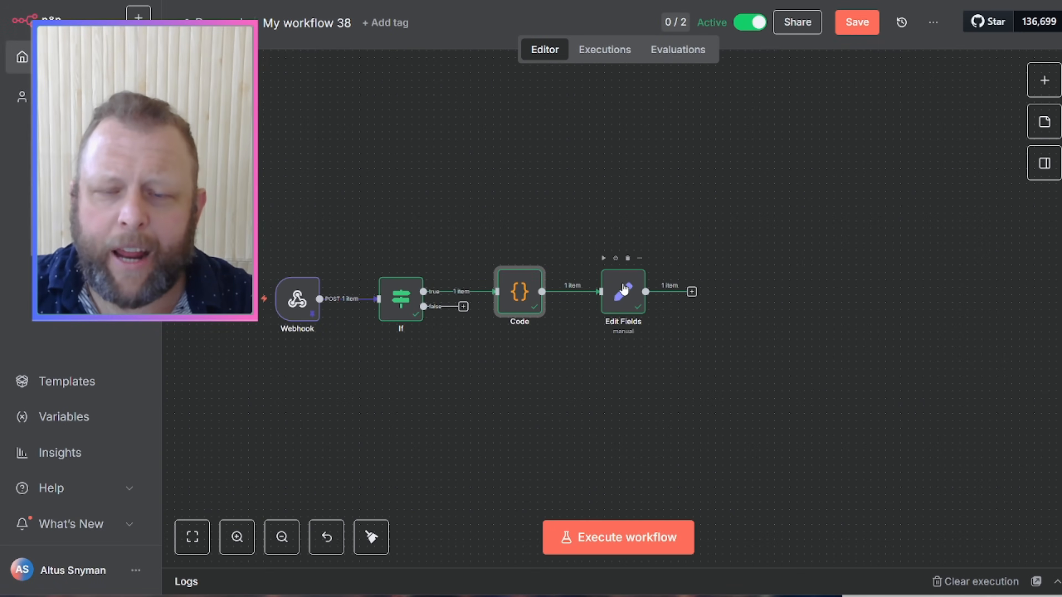
click(624, 291)
double_click(624, 292)
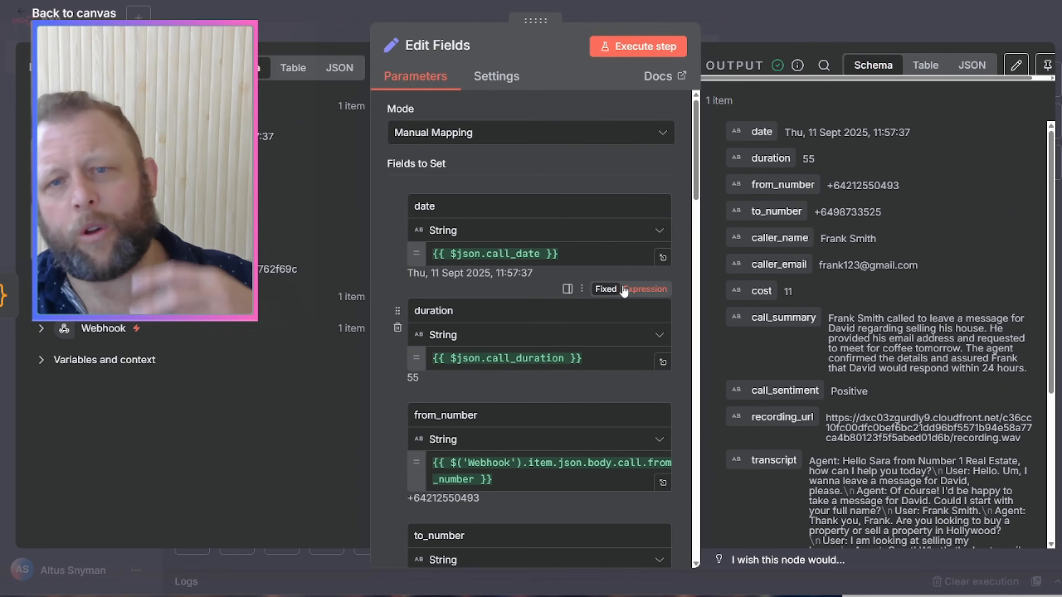
Step: Close the Edit Fields node after reviewing its output
click(760, 25)
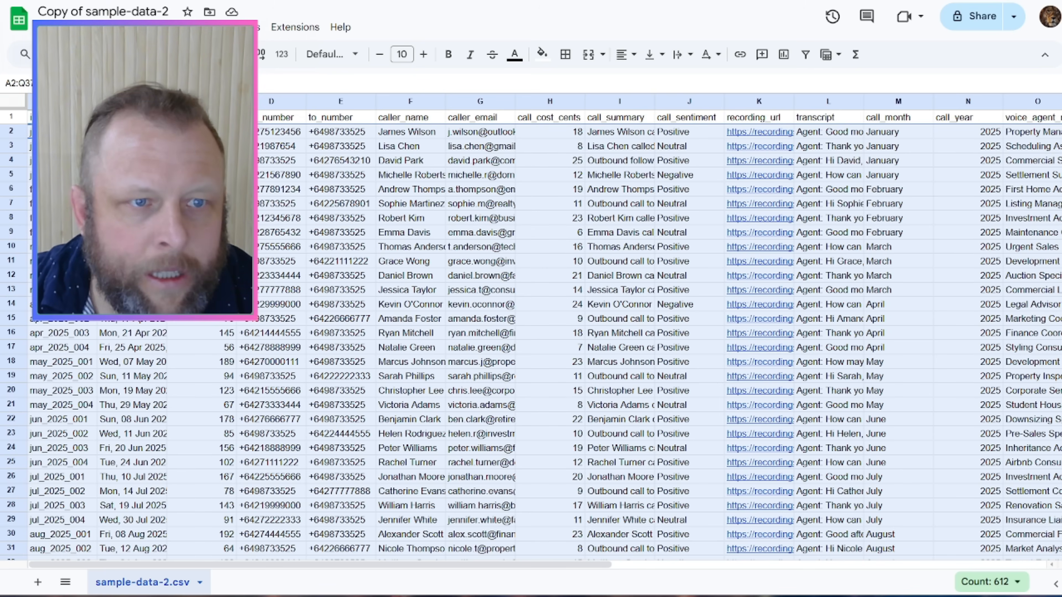
Step: Undo the accidental deletion, then clear sample rows A2:Q37, leaving only the header row
key(ctrl+z)
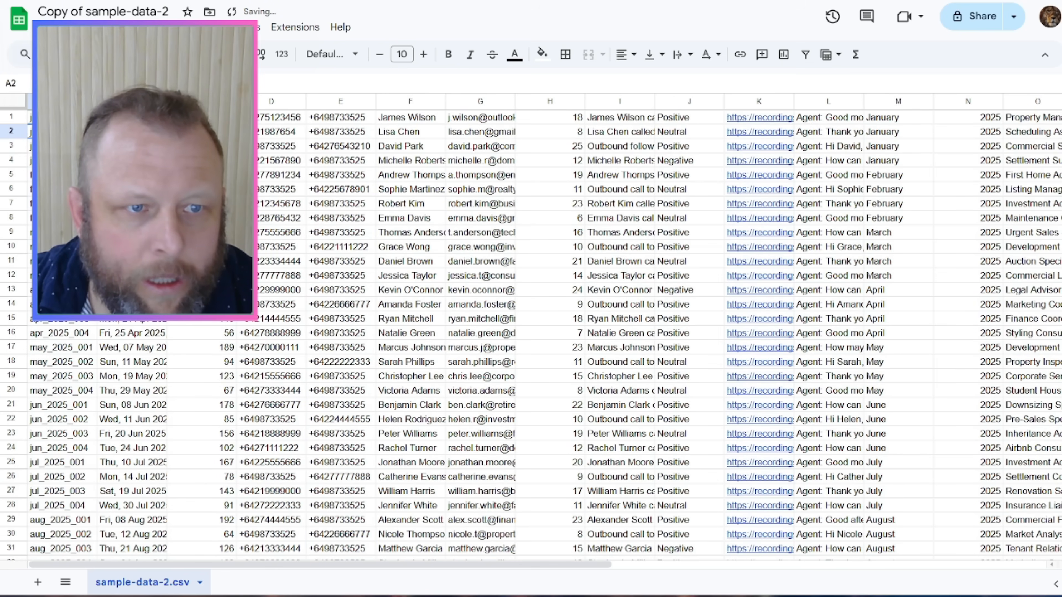
key(ctrl+z)
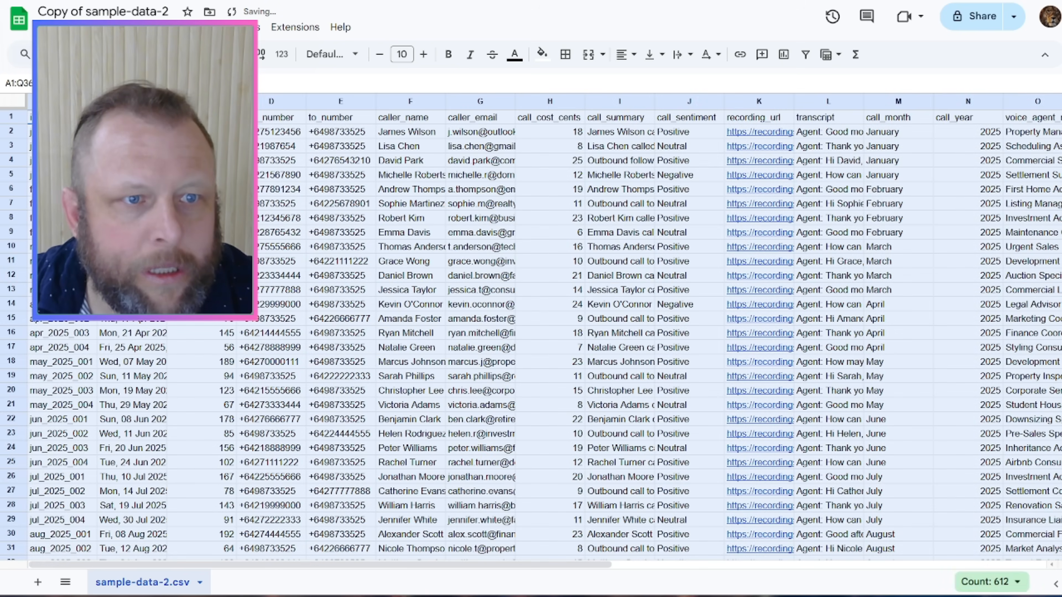
key(ctrl+z)
key(ctrl+z)
drag(63, 132, 902, 495)
key(Delete)
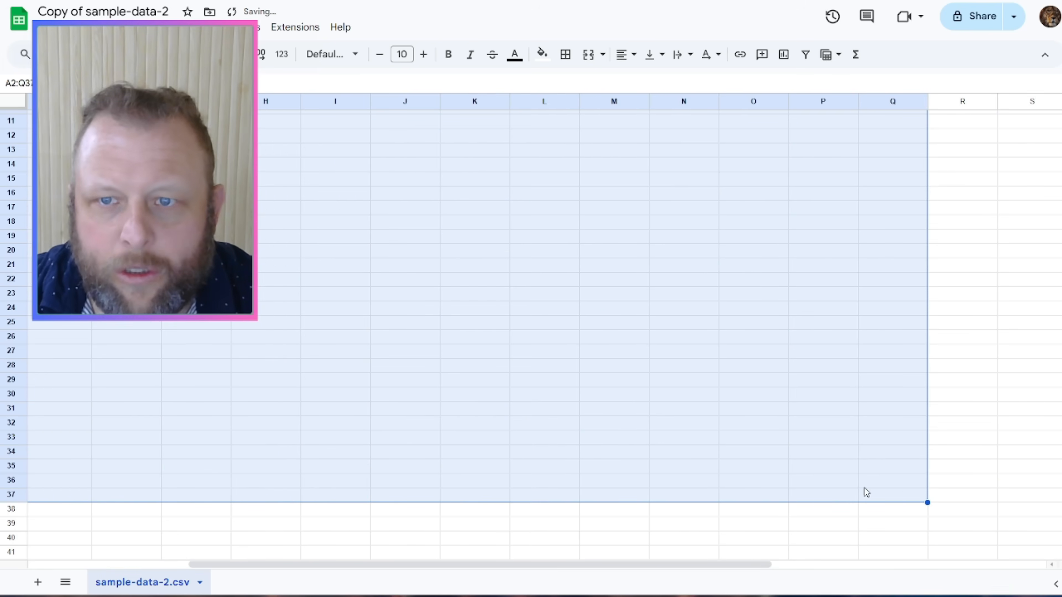
scroll(853, 489, up, 3)
click(846, 202)
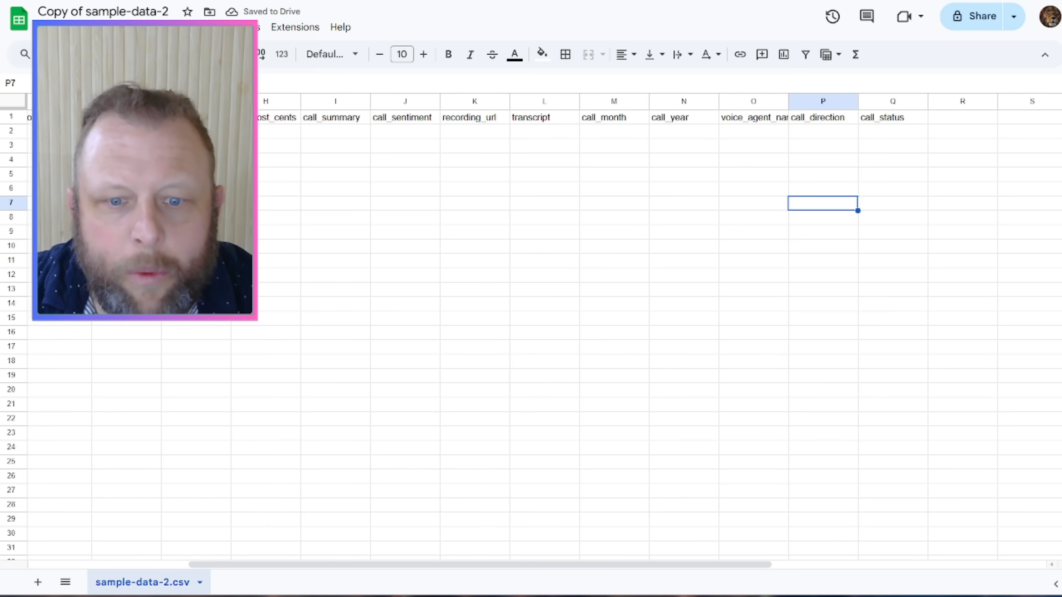
drag(486, 565, 204, 556)
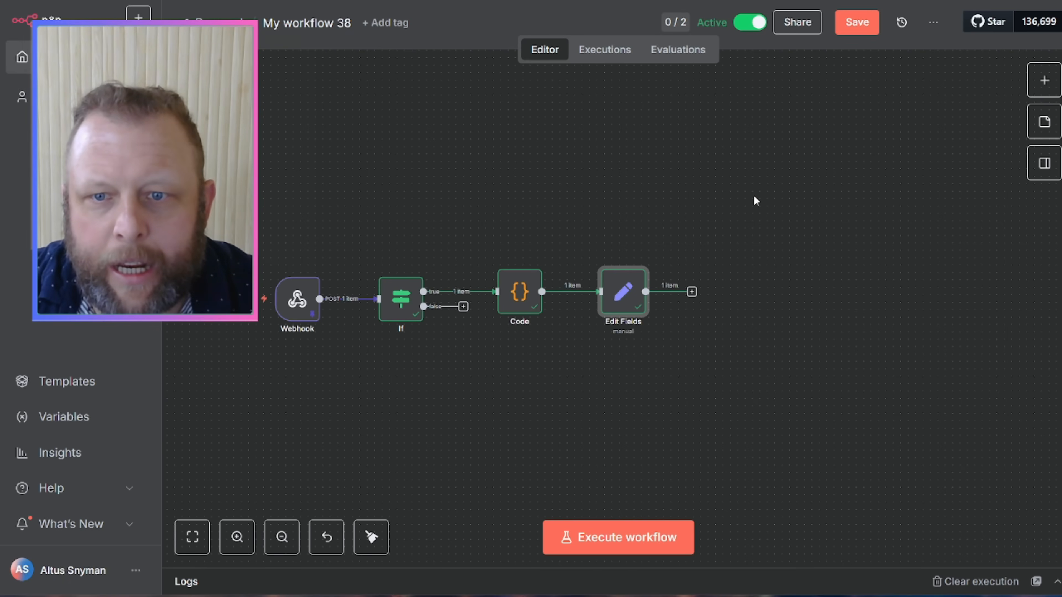
Step: Add a Google Sheets Append Row node after Edit Fields and check its credential
click(692, 293)
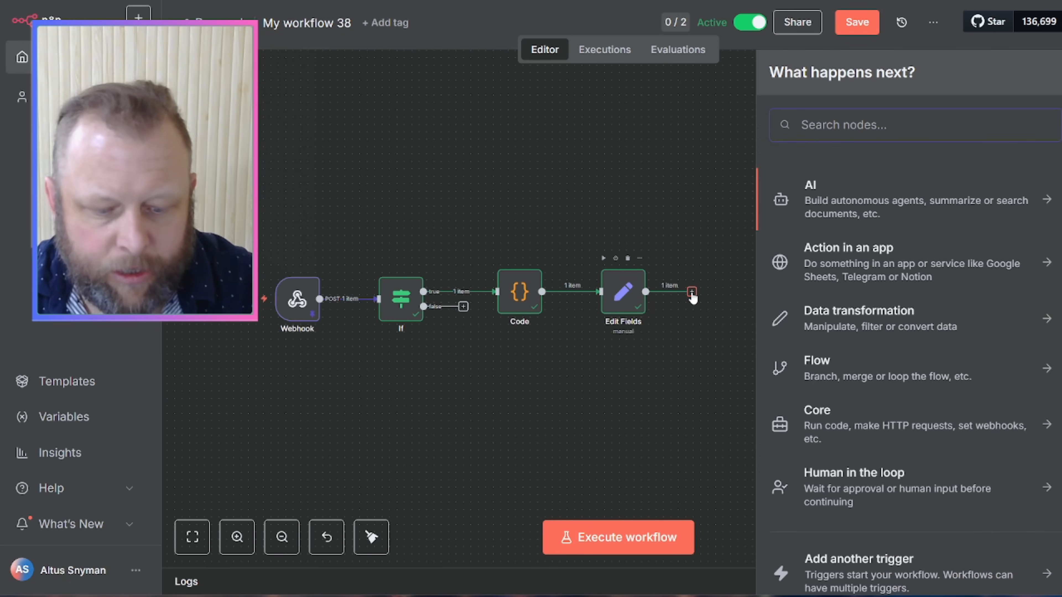
text(sheet)
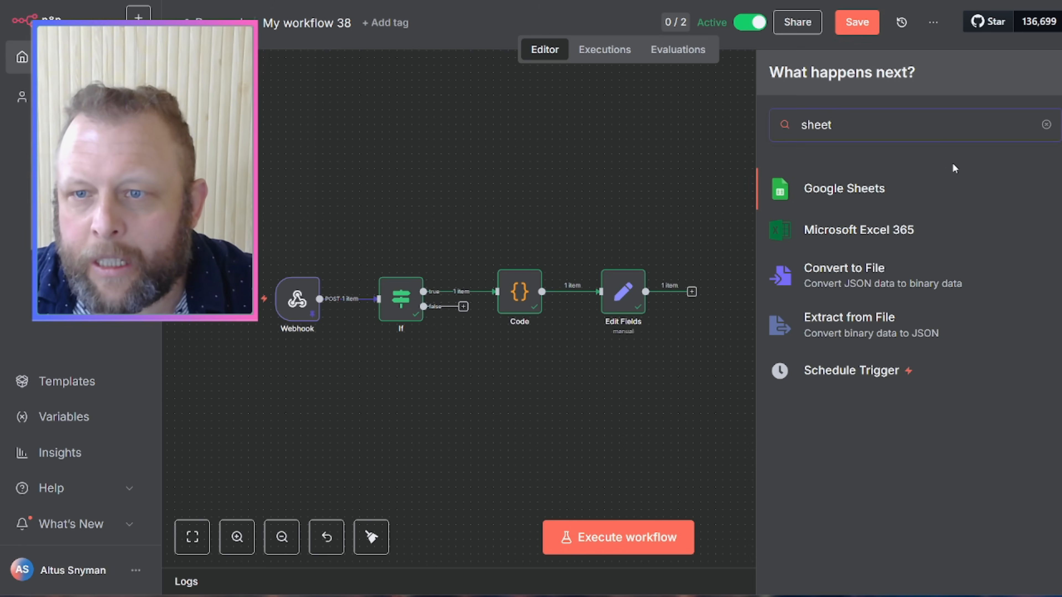
click(815, 192)
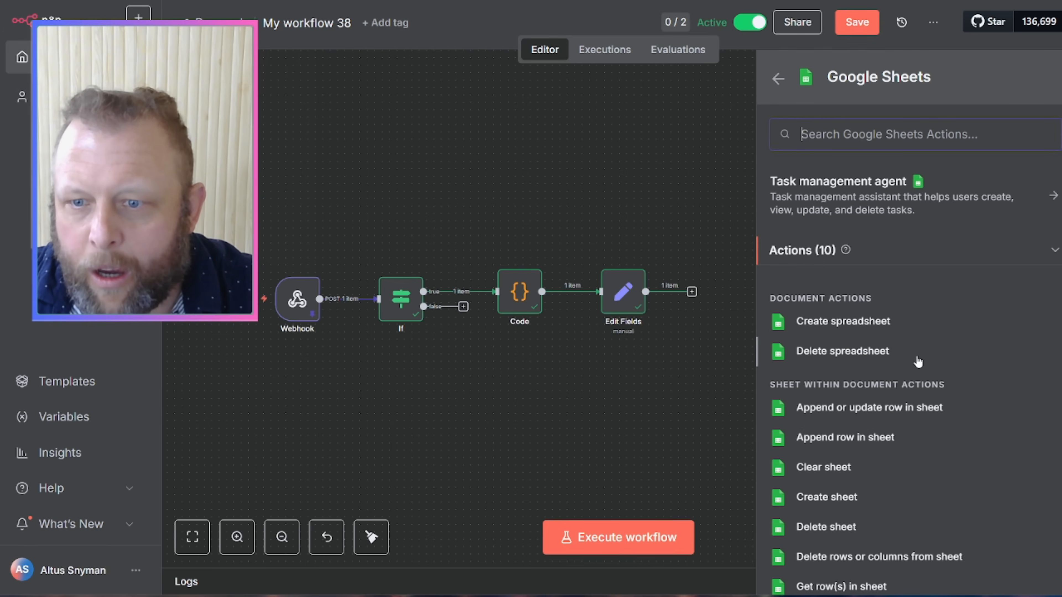
click(888, 439)
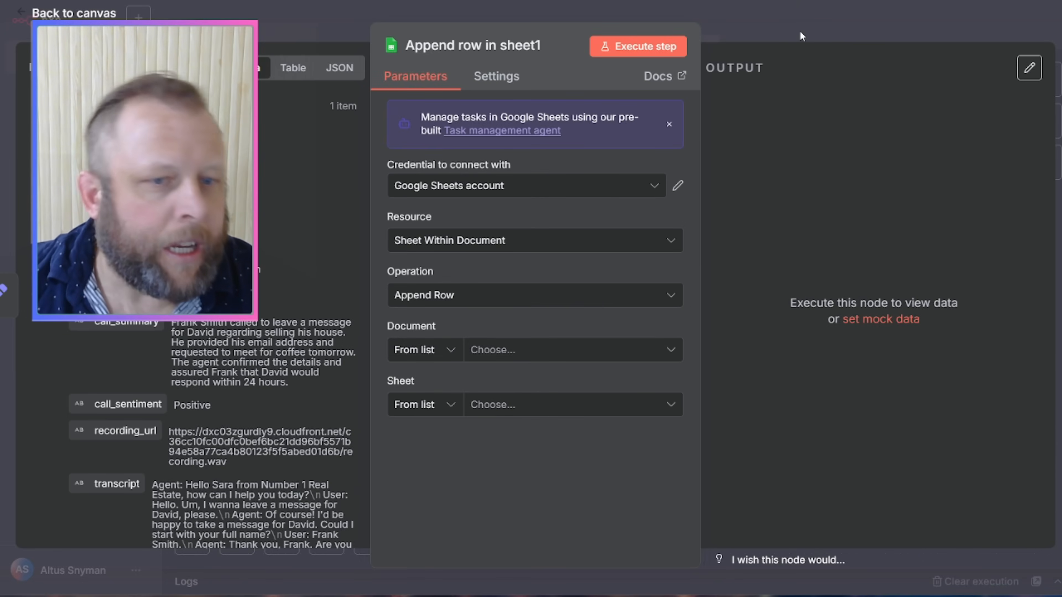
click(674, 186)
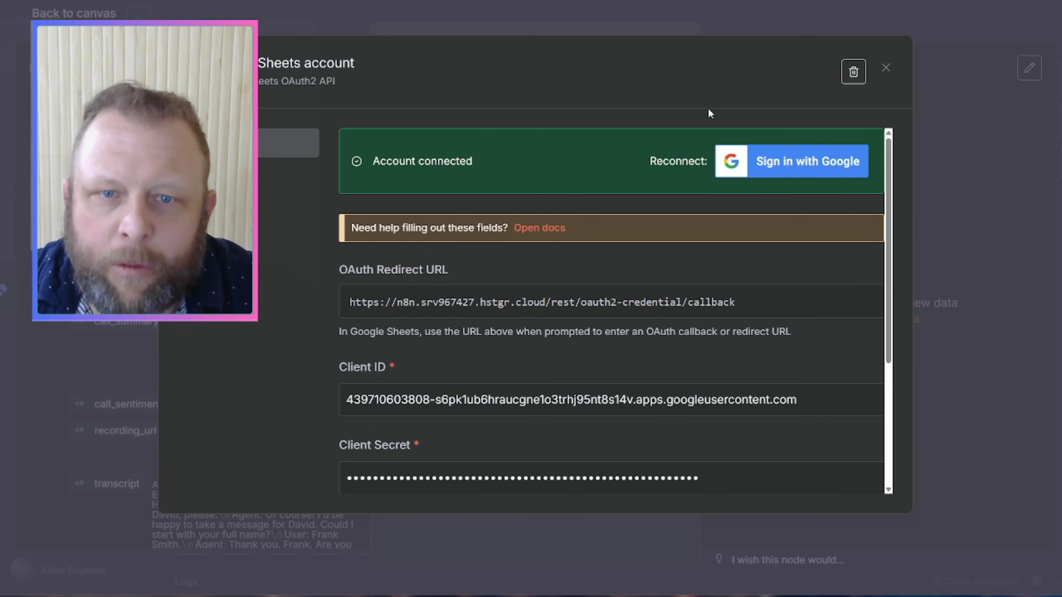
click(888, 72)
Step: Keep Append Row and target document 'Copy of sample-data-2', sheet 'sample-data-2.csv'
click(638, 299)
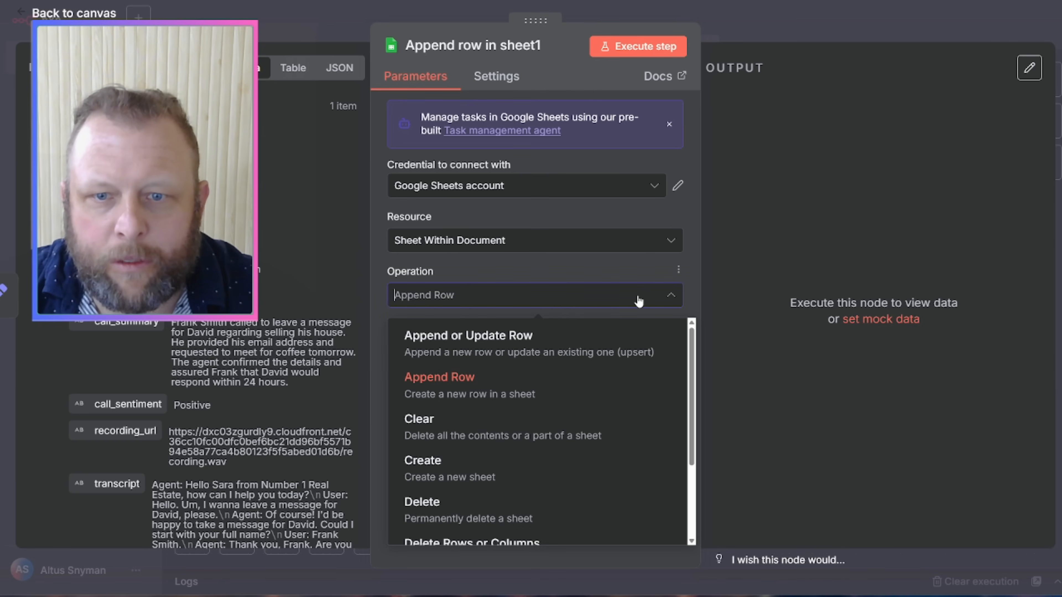
click(558, 294)
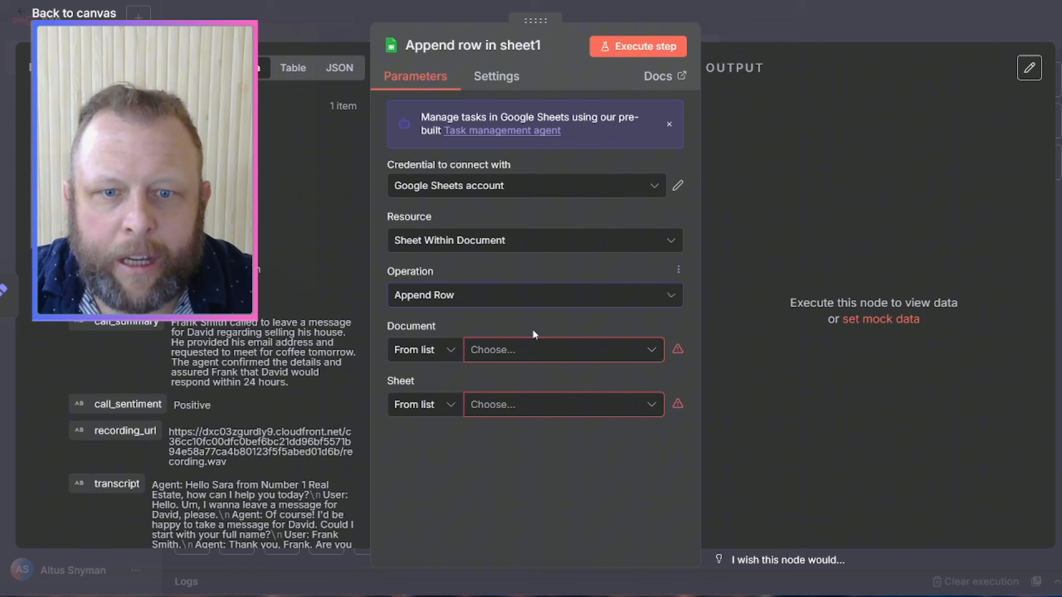
click(524, 351)
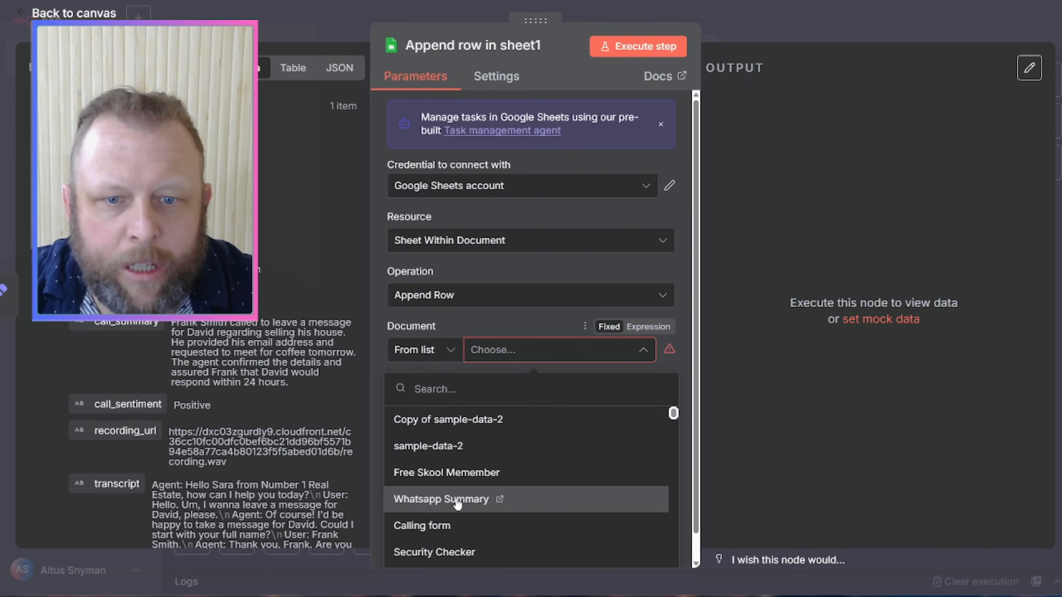
click(465, 420)
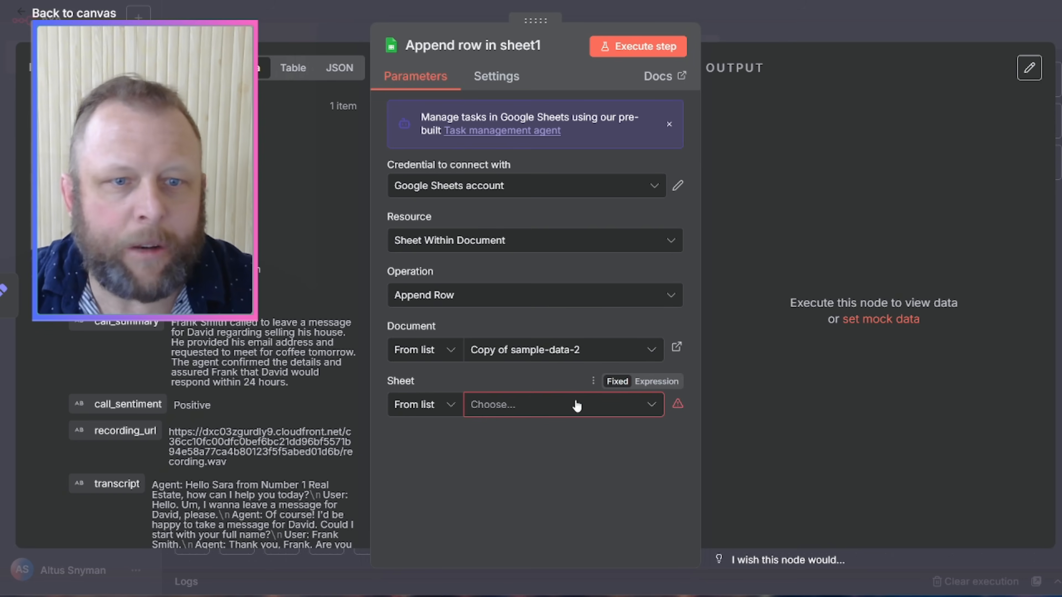
click(563, 405)
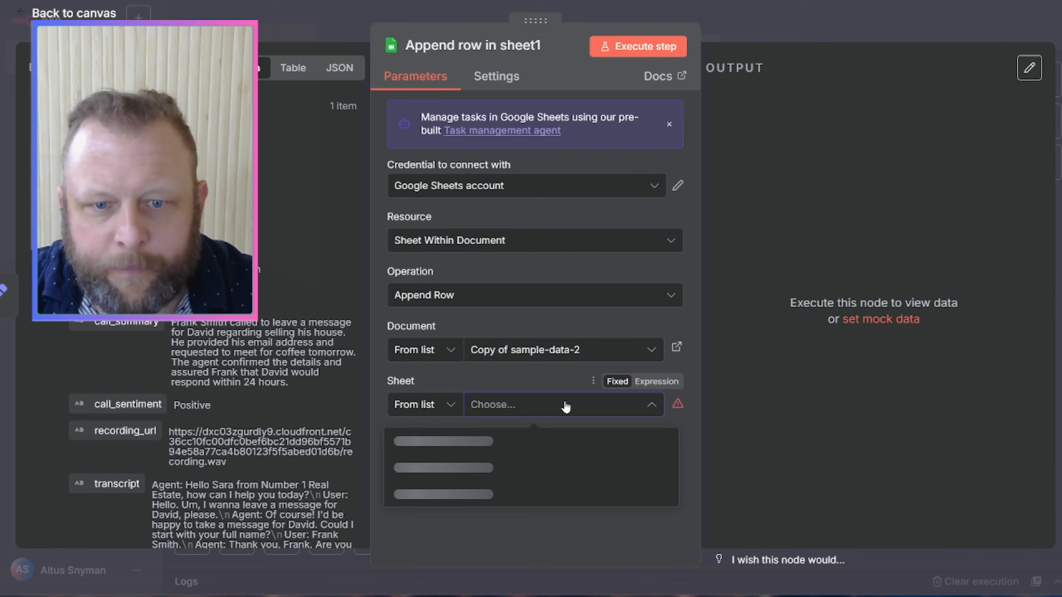
click(503, 440)
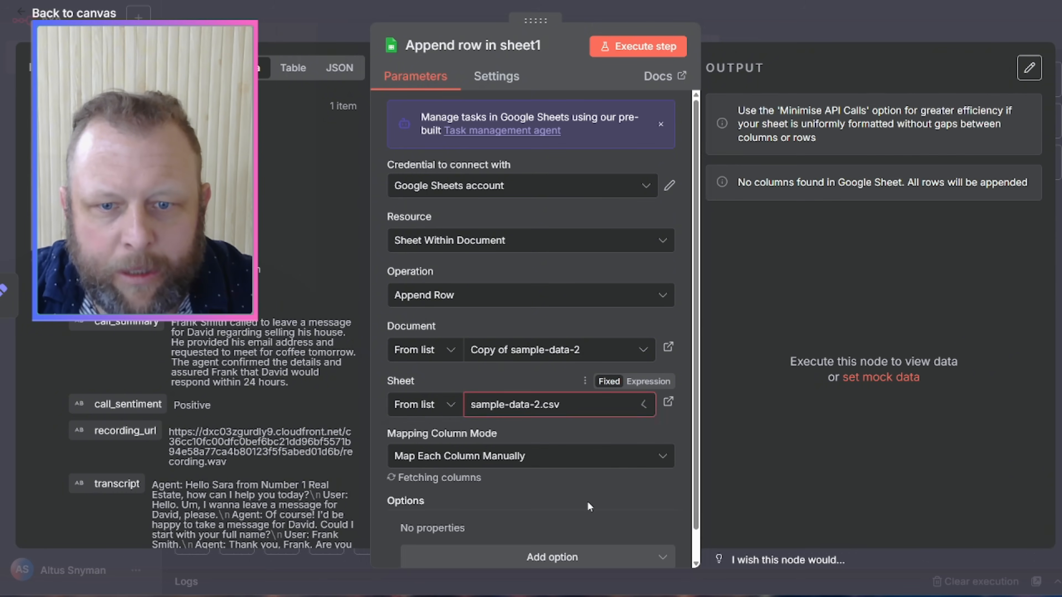
Step: Map the incoming ID field into the id column of the Append row node
scroll(652, 387, down, 4)
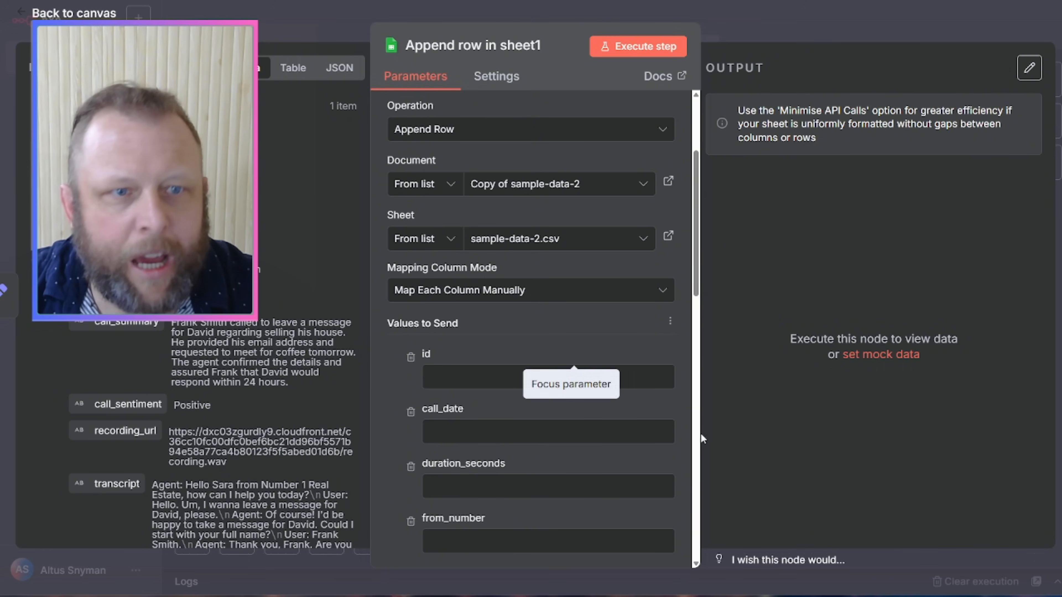
scroll(146, 433, down, 10)
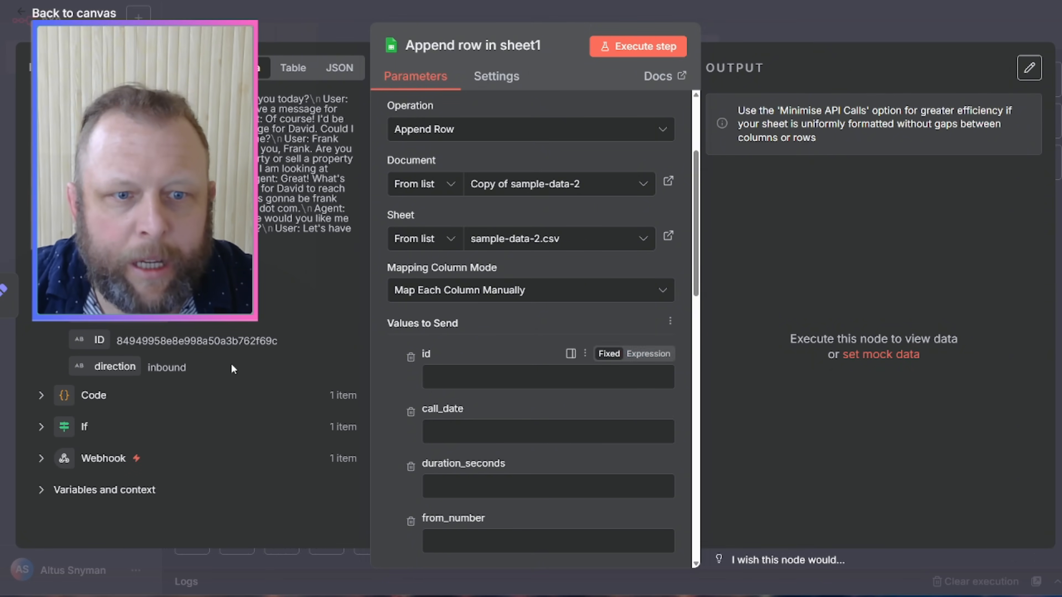
scroll(233, 368, up, 3)
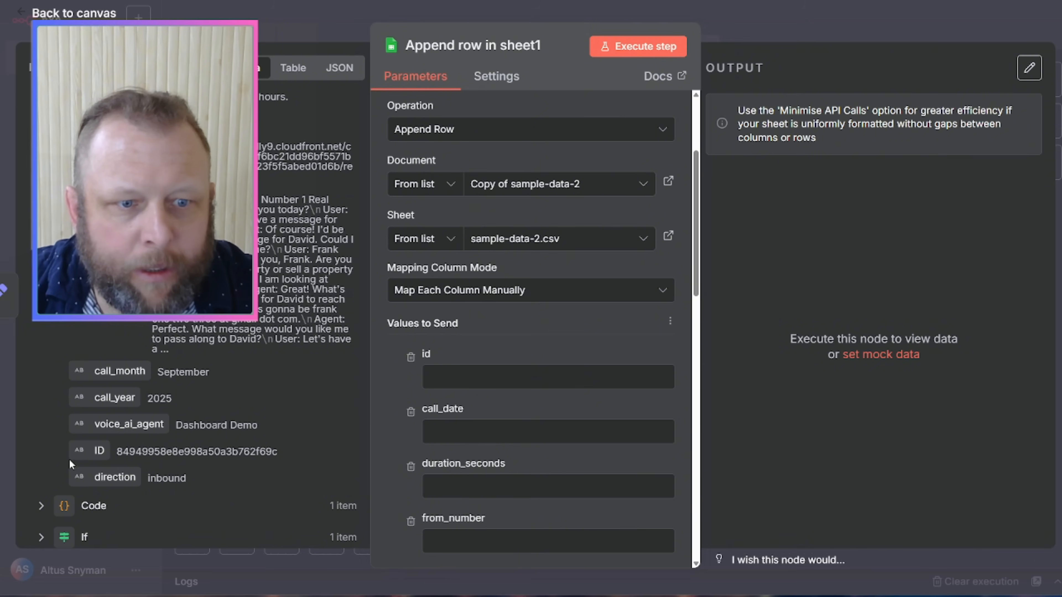
drag(99, 450, 485, 383)
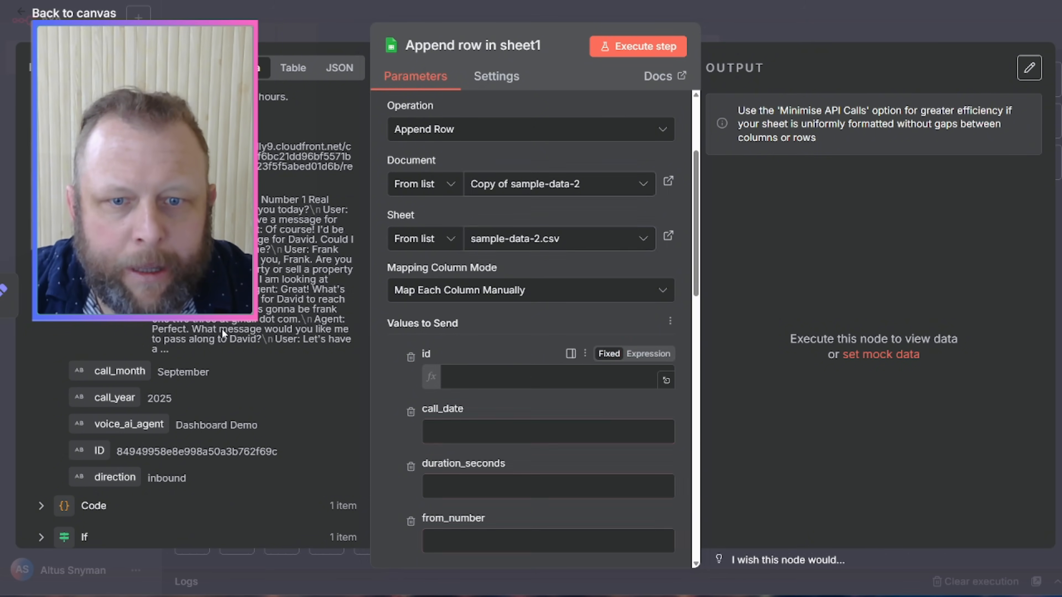
scroll(241, 331, up, 8)
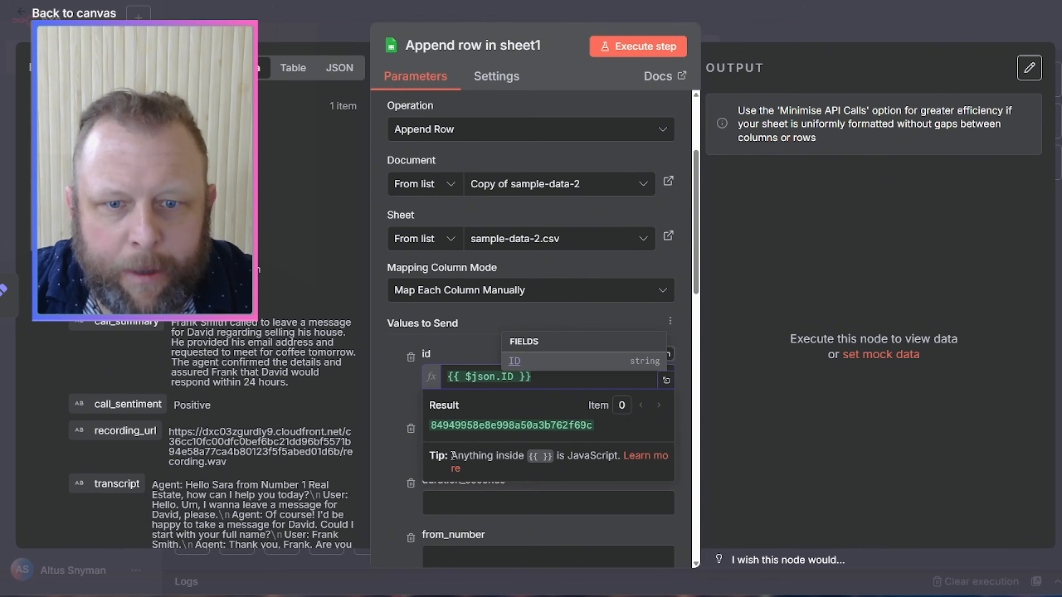
click(400, 400)
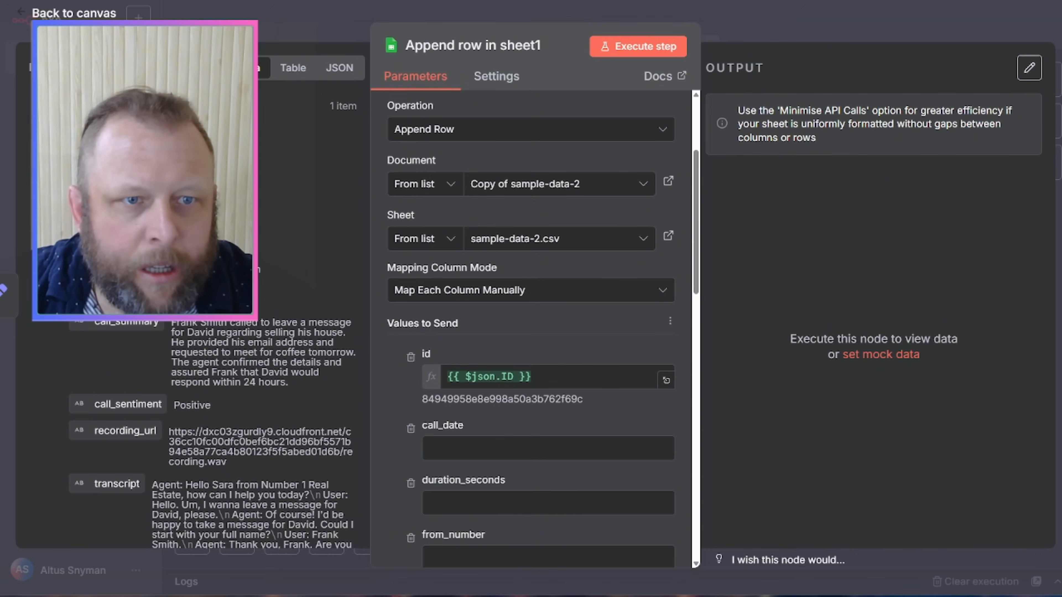
Step: Map the incoming date field into call_date and run the append step
drag(105, 176, 451, 450)
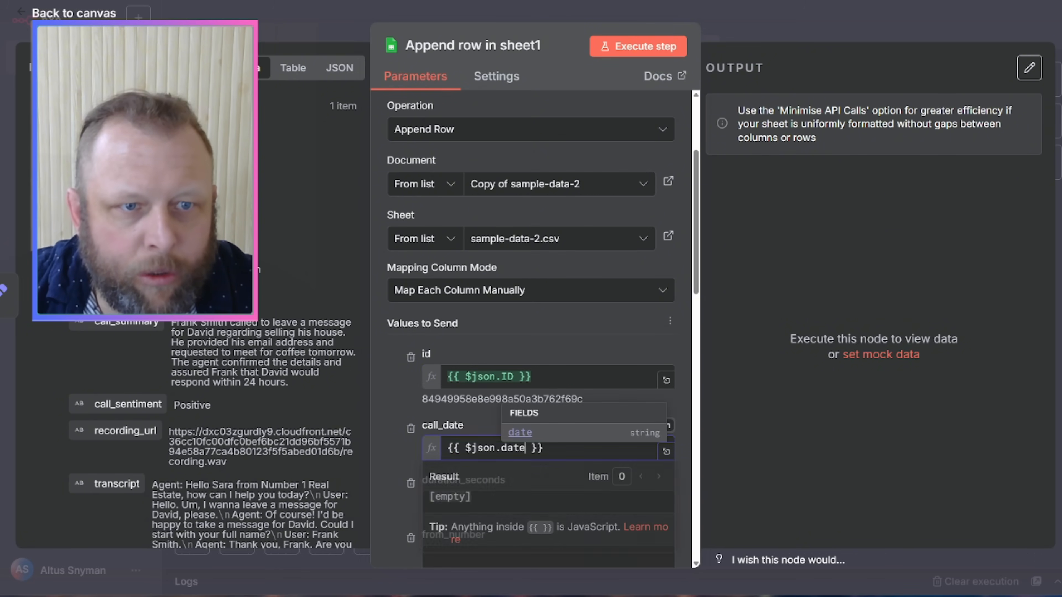
click(403, 391)
scroll(408, 389, down, 5)
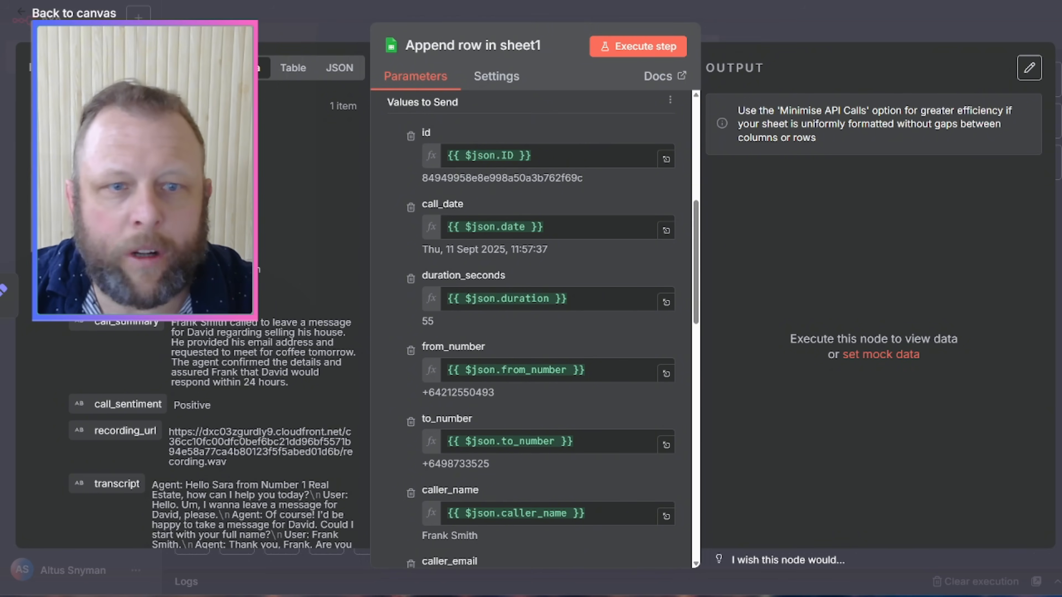
scroll(527, 326, down, 3)
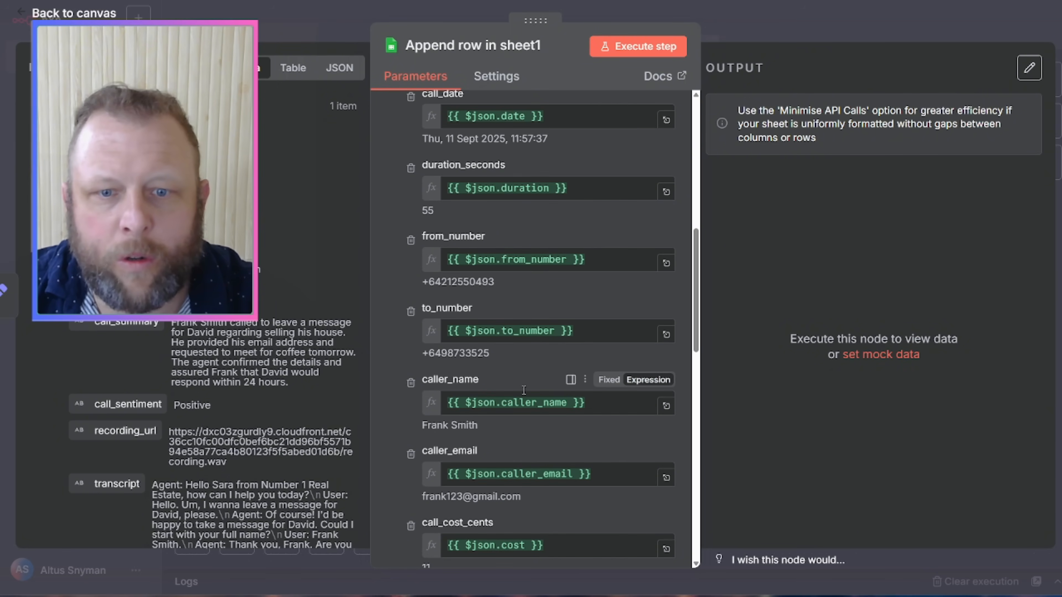
scroll(531, 491, down, 4)
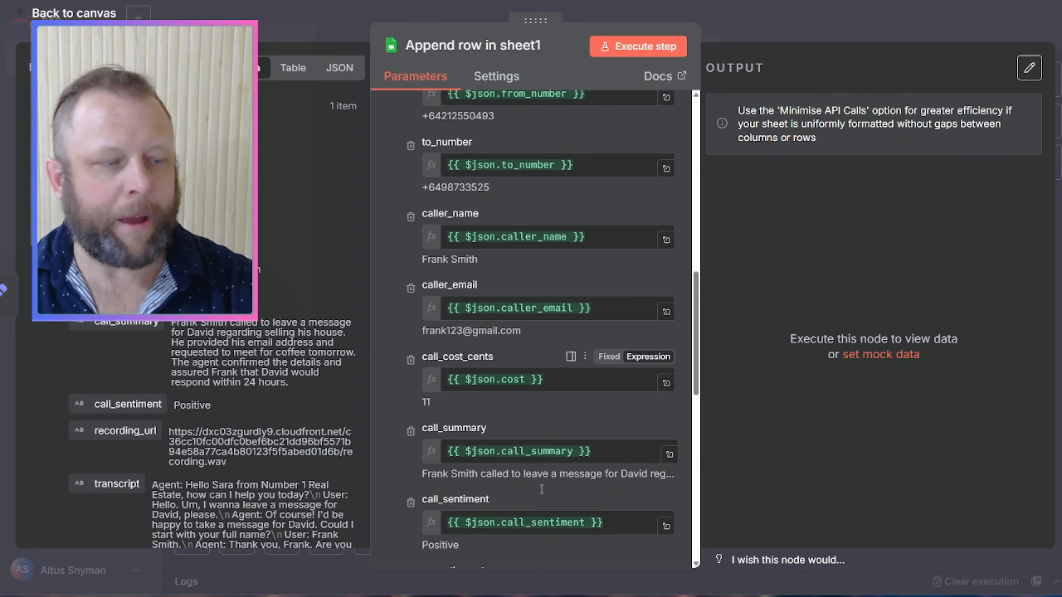
click(650, 53)
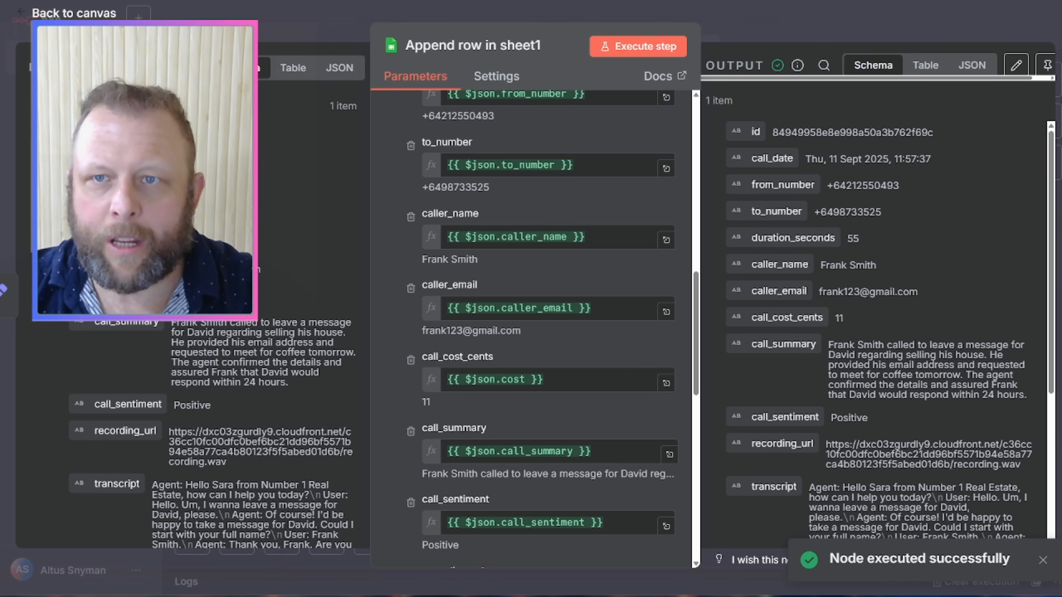
Step: Check the new call row in Copy of sample-data-2, then return to the n8n canvas
key(ctrl+Tab)
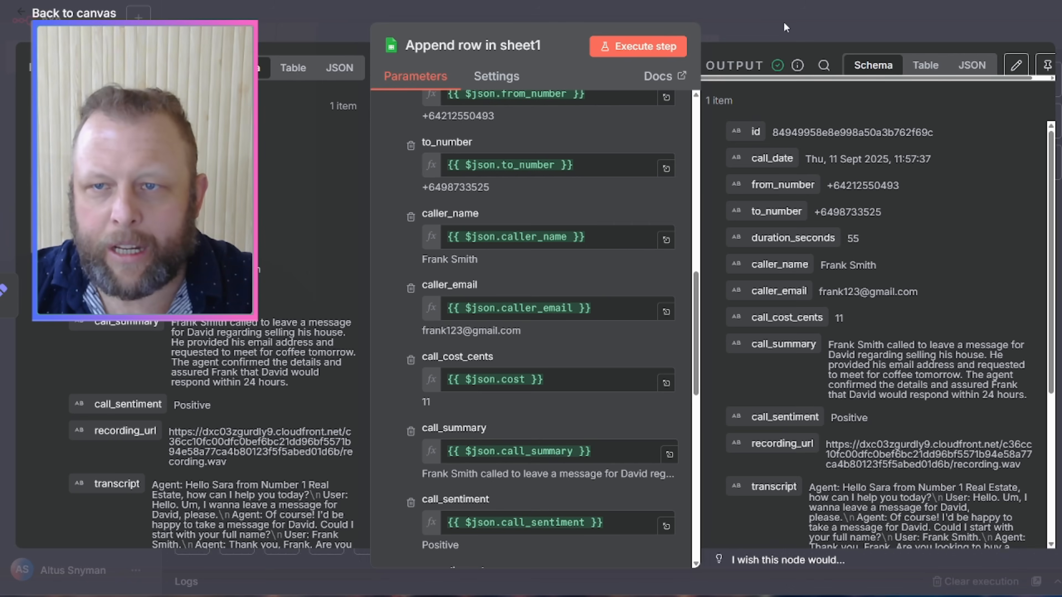
click(783, 22)
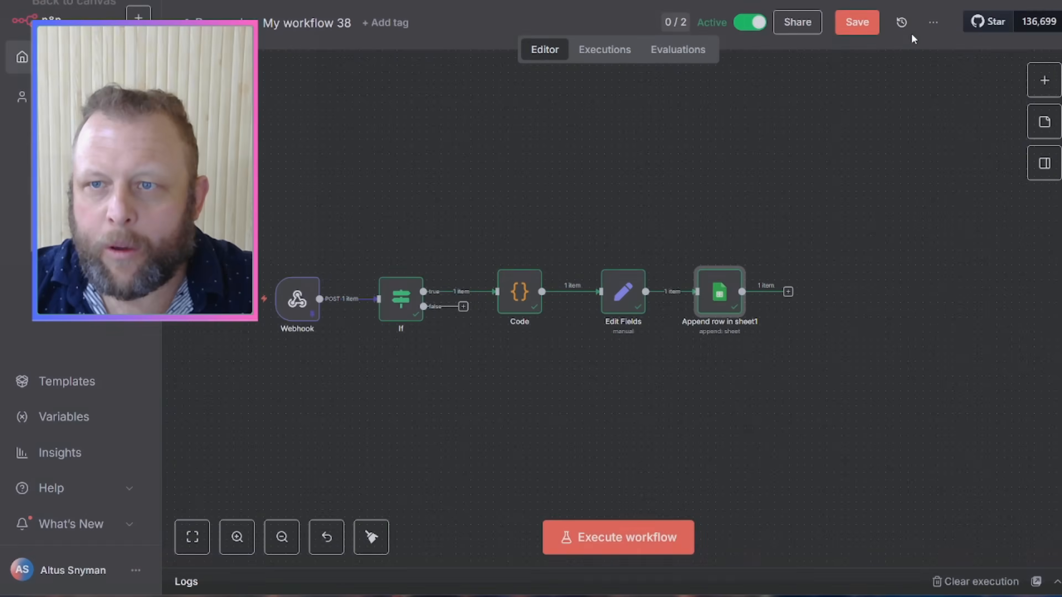
Step: Save the workflow, unpin the Webhook node's test data, and save again
click(851, 26)
click(303, 305)
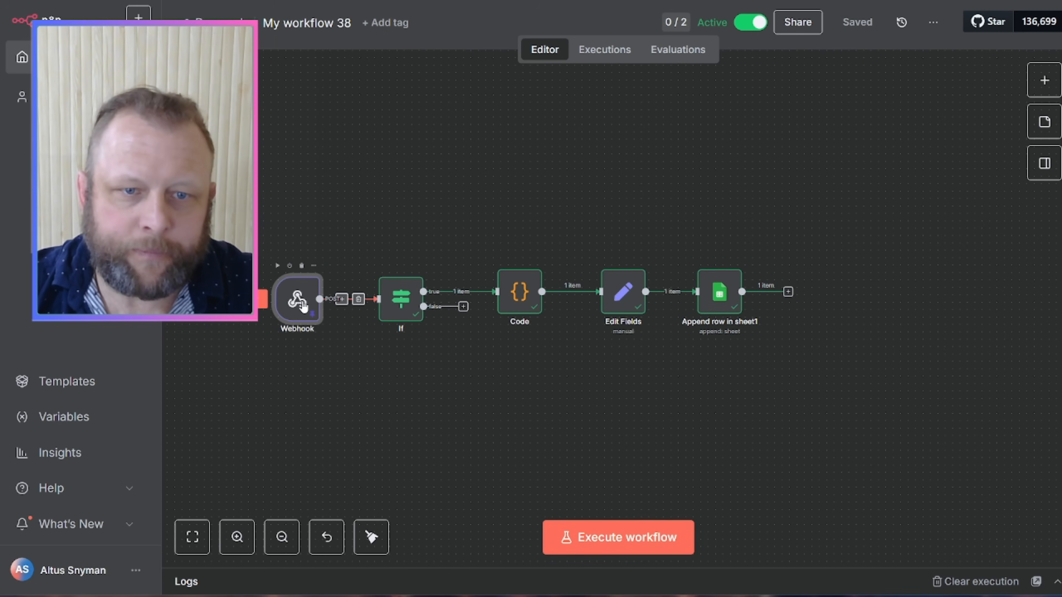
double_click(303, 305)
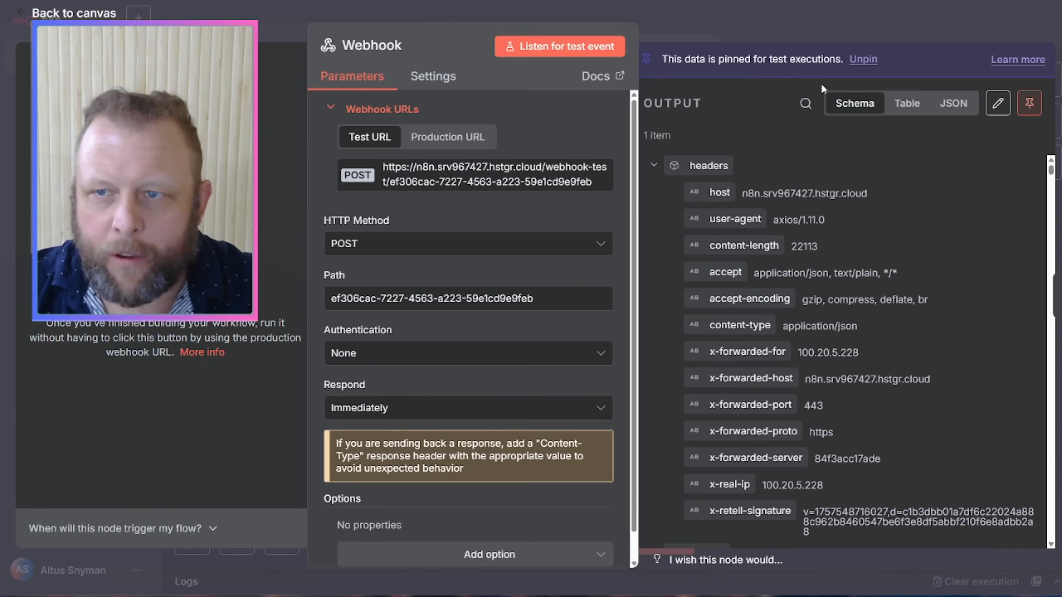
click(1029, 104)
click(873, 26)
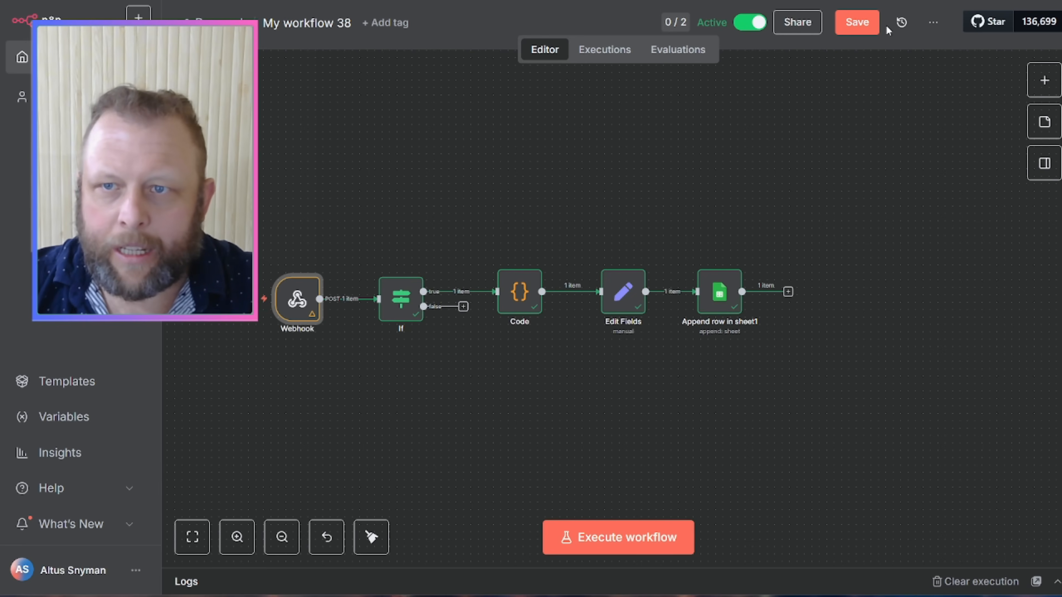
click(861, 23)
Step: Open the latest successful run from the workflow's Executions list
click(607, 173)
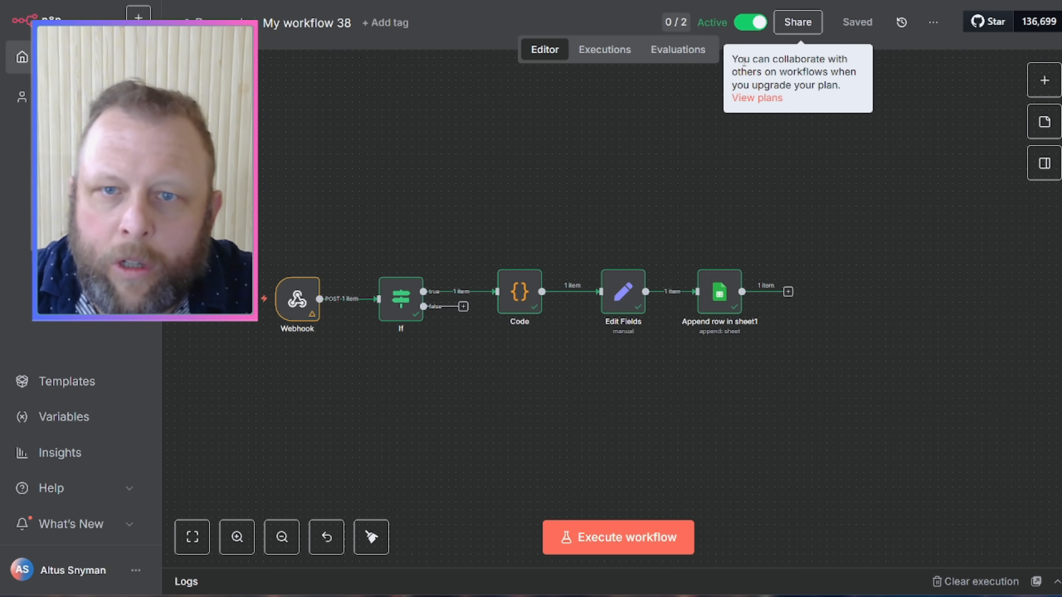
click(626, 53)
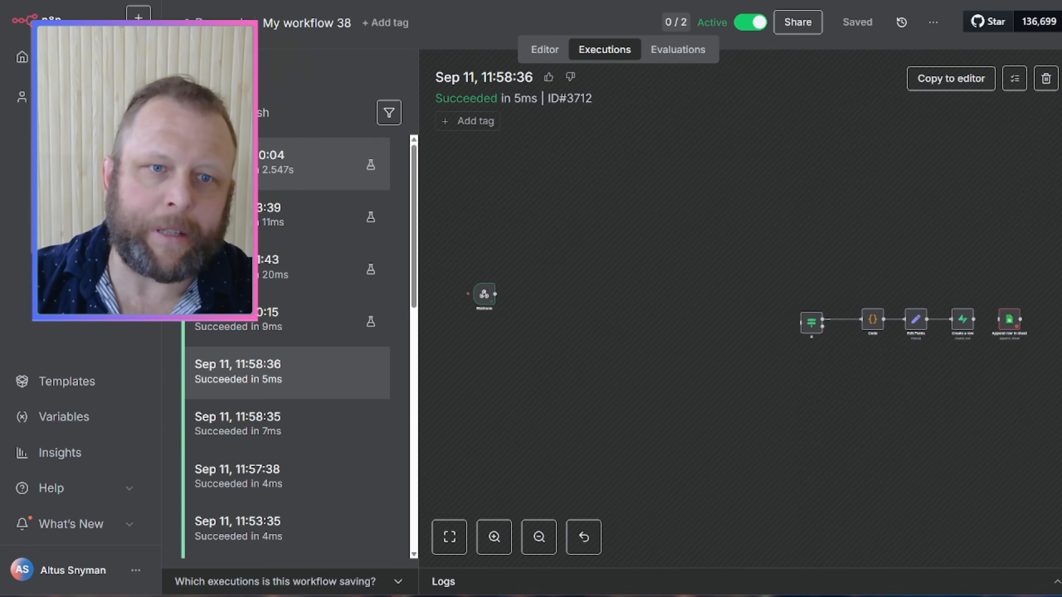
click(225, 163)
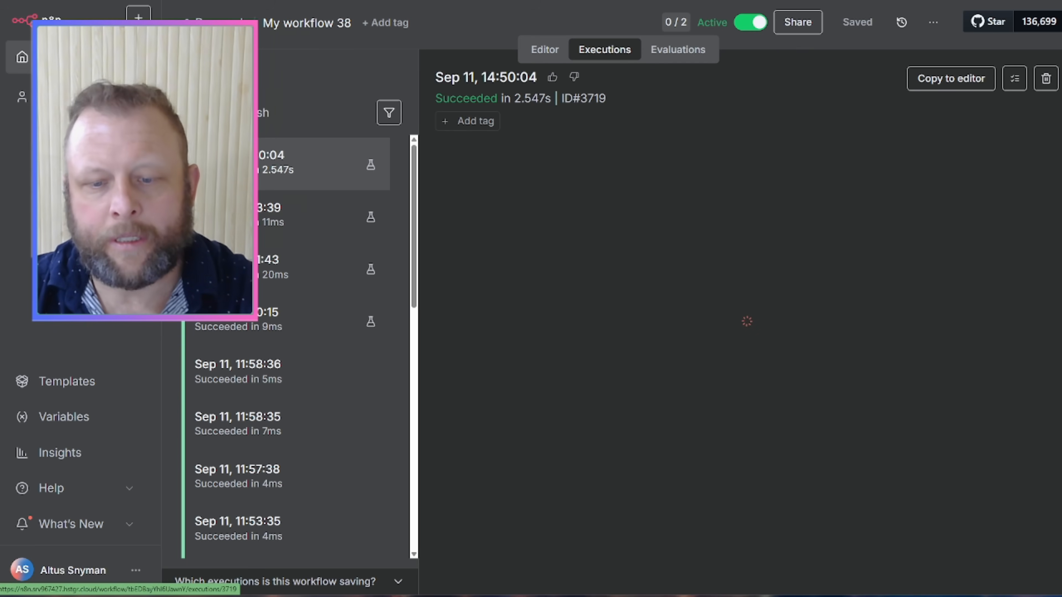
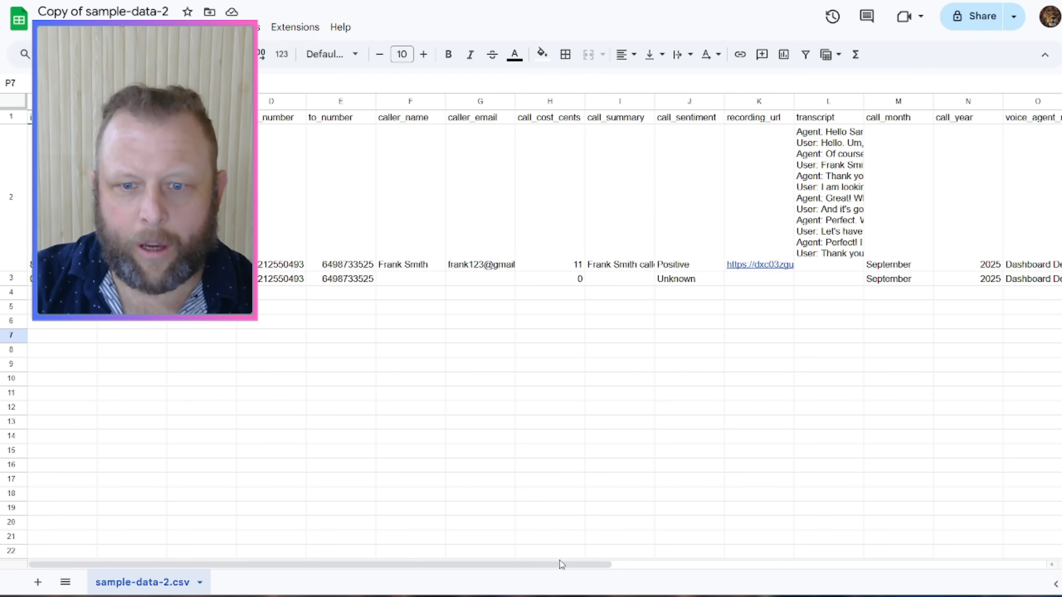
Step: Inspect the sheet's columns and the empty row 3
drag(582, 564, 304, 550)
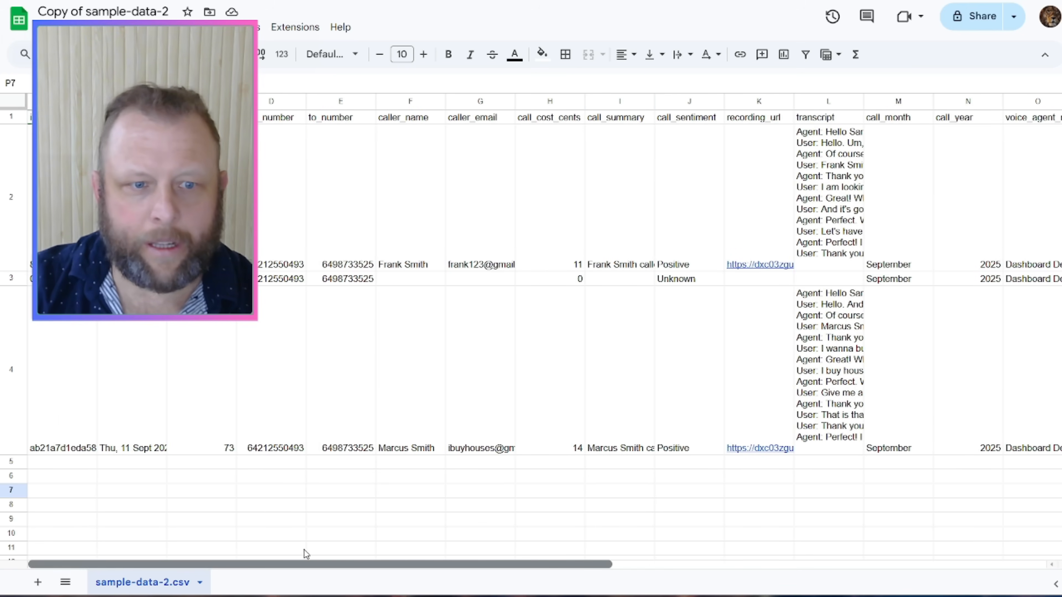
scroll(185, 327, down, 5)
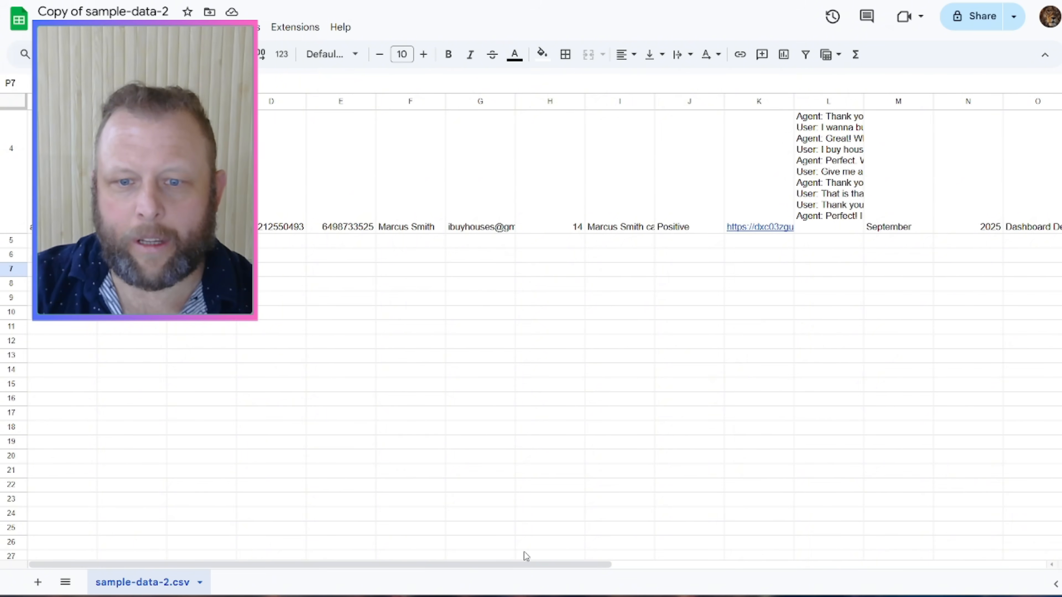
drag(524, 567, 302, 558)
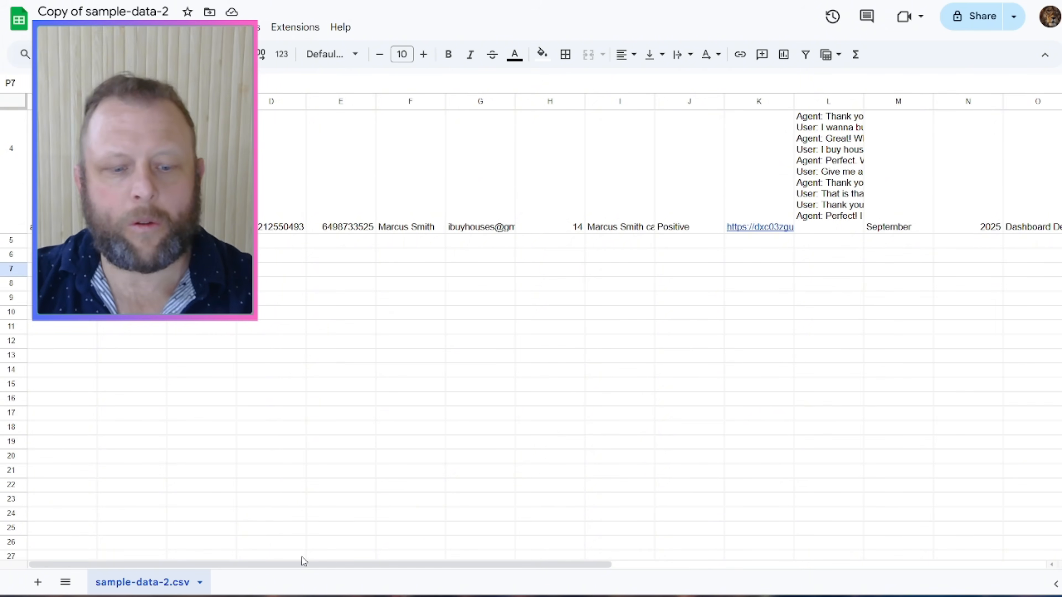
scroll(649, 358, up, 4)
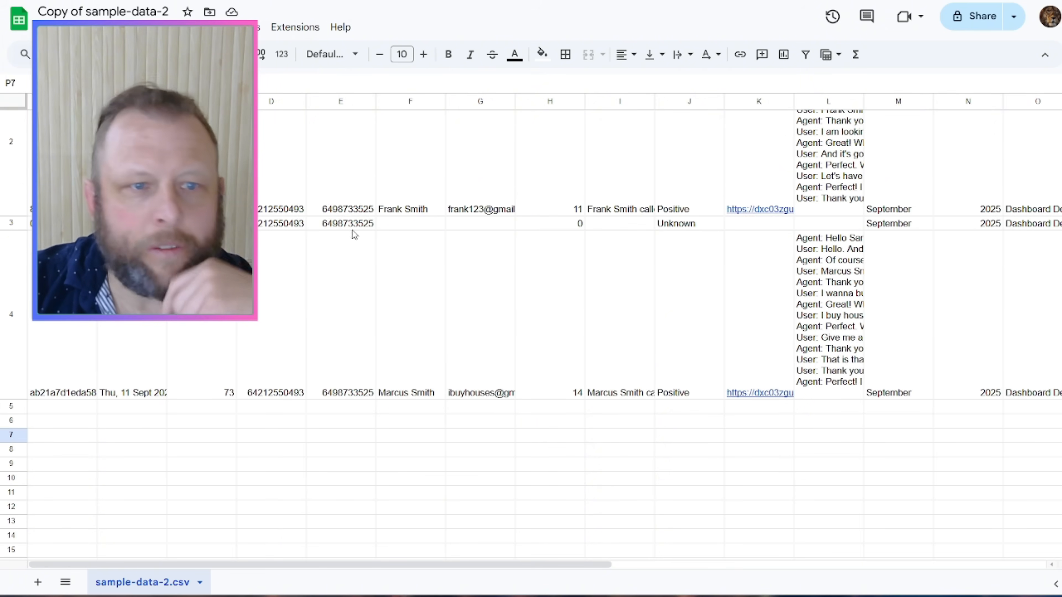
click(133, 223)
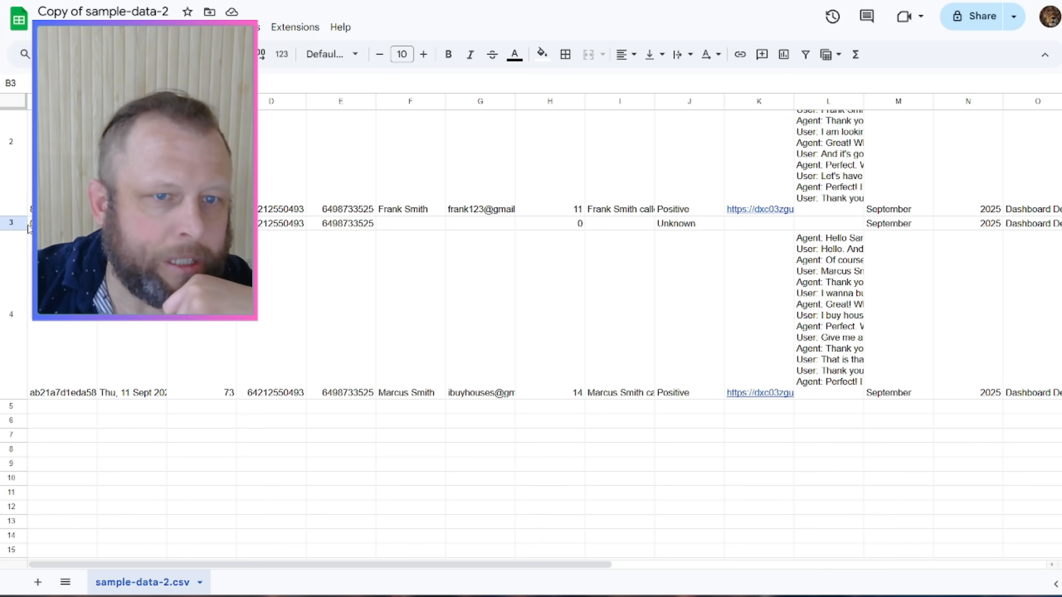
click(28, 225)
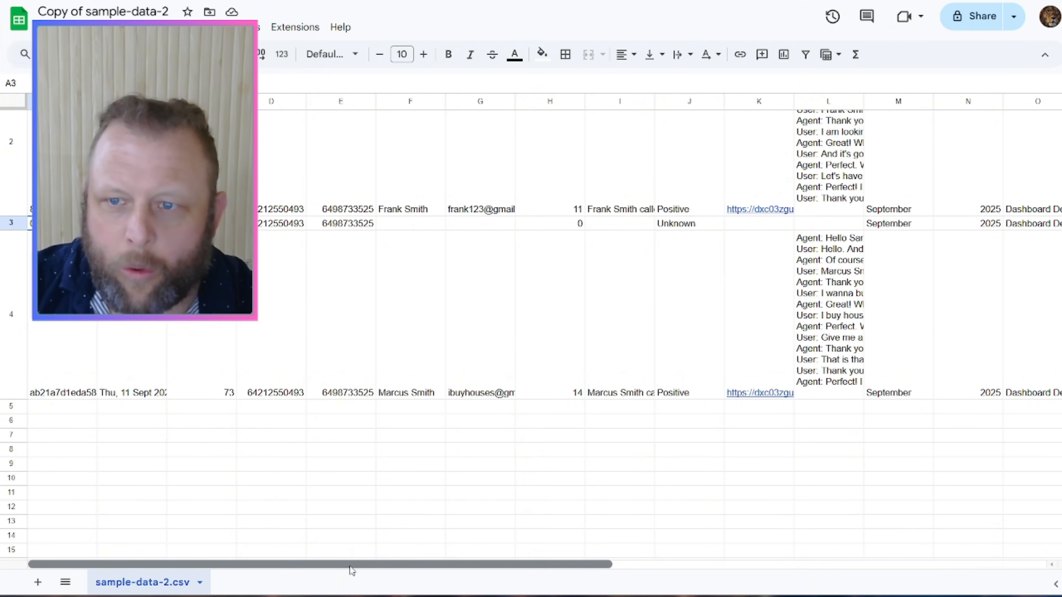
drag(351, 571, 305, 561)
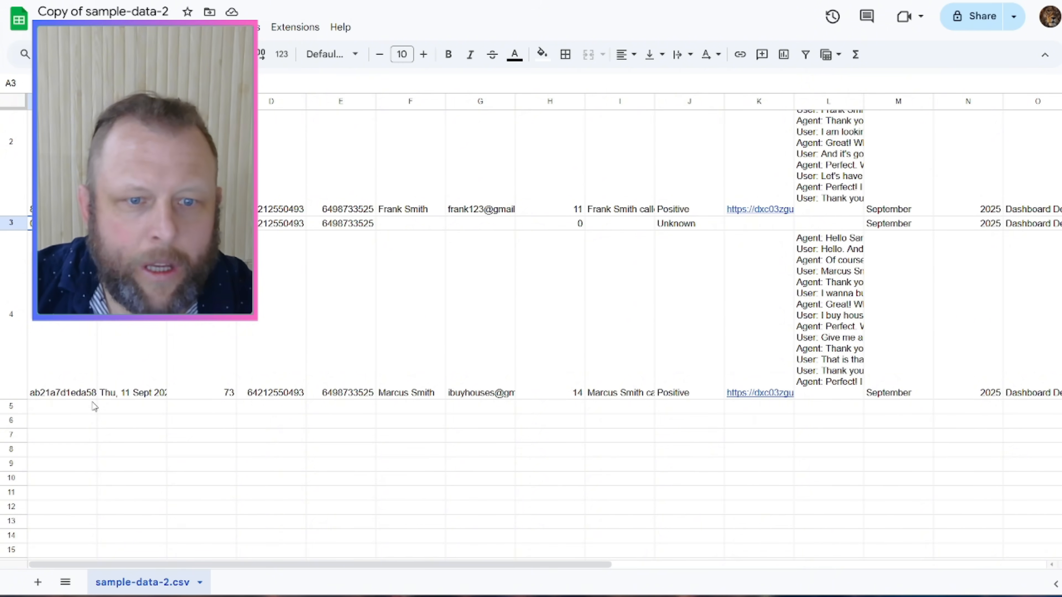
Step: Review row 4's caller details, recording link and transcript
click(399, 395)
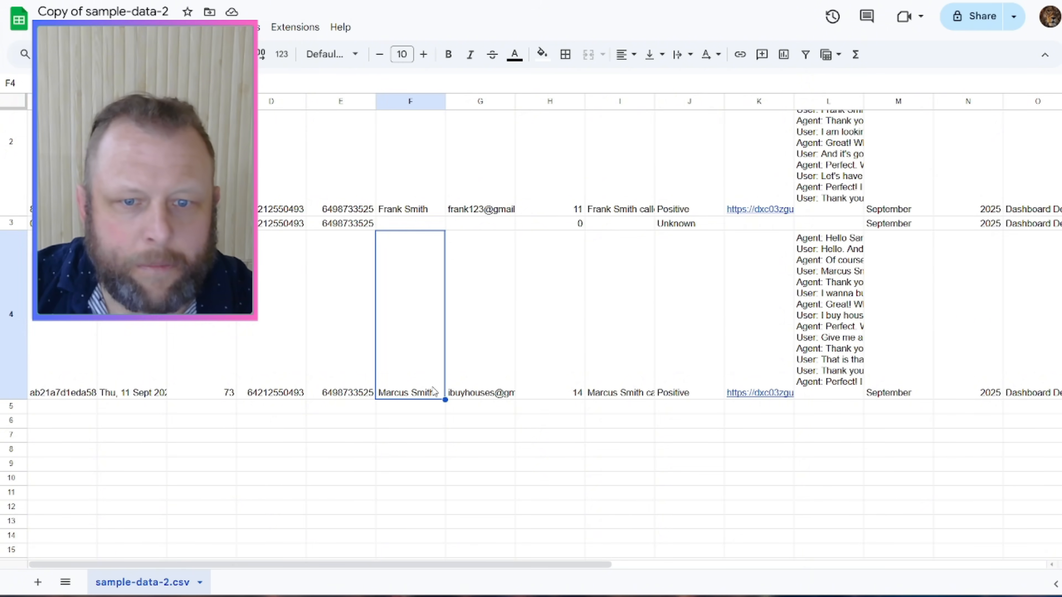
click(467, 395)
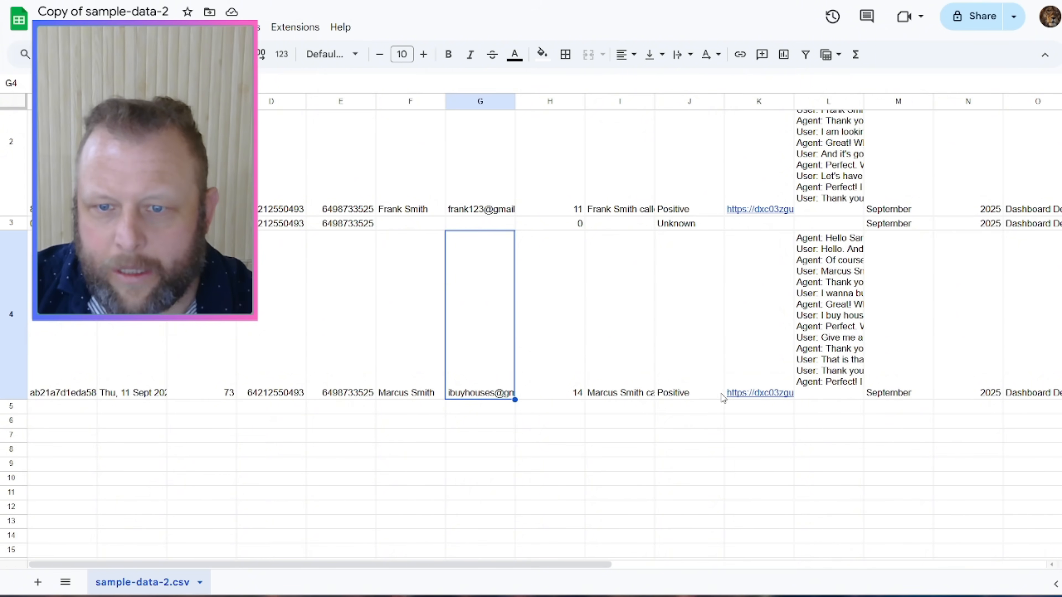
click(689, 398)
click(757, 392)
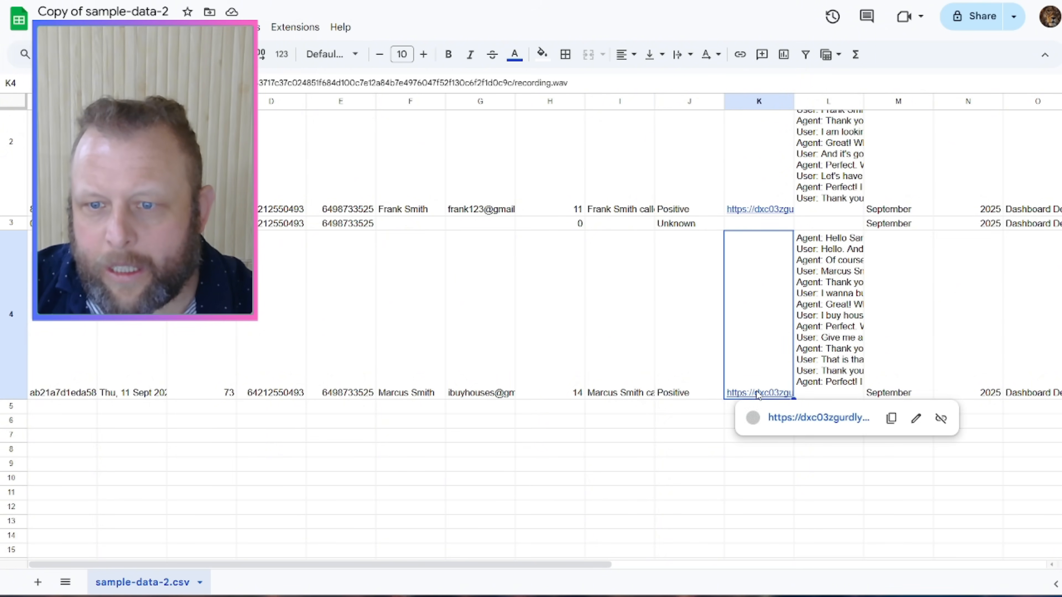
click(813, 419)
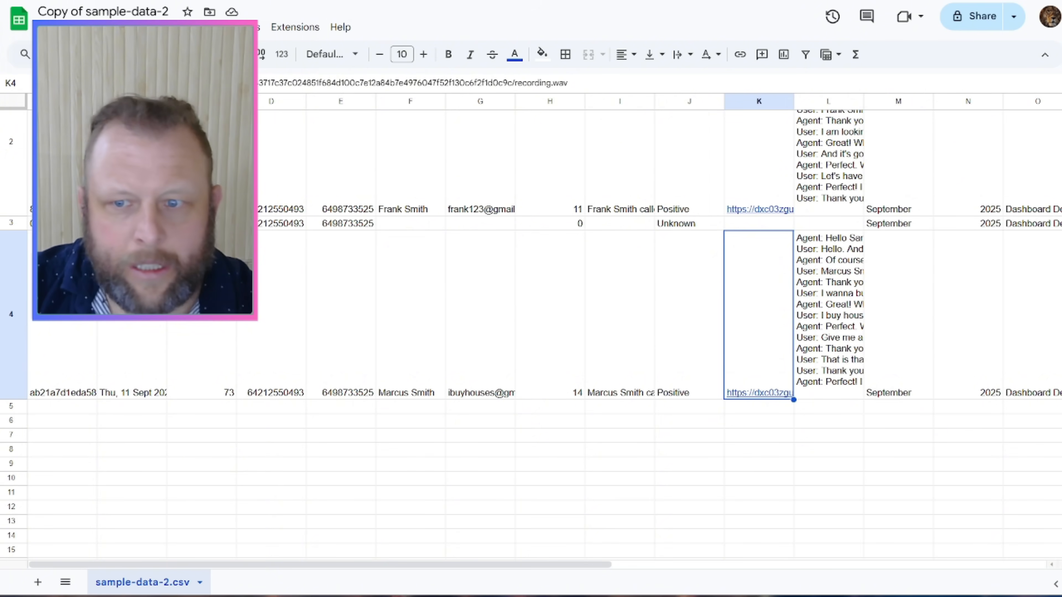
click(824, 276)
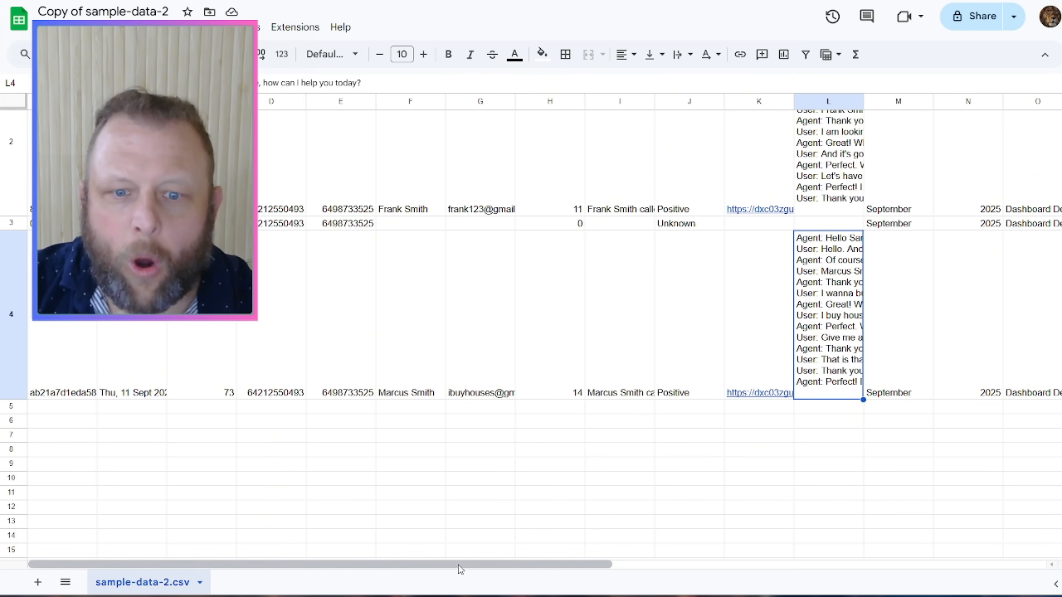
drag(455, 566, 157, 578)
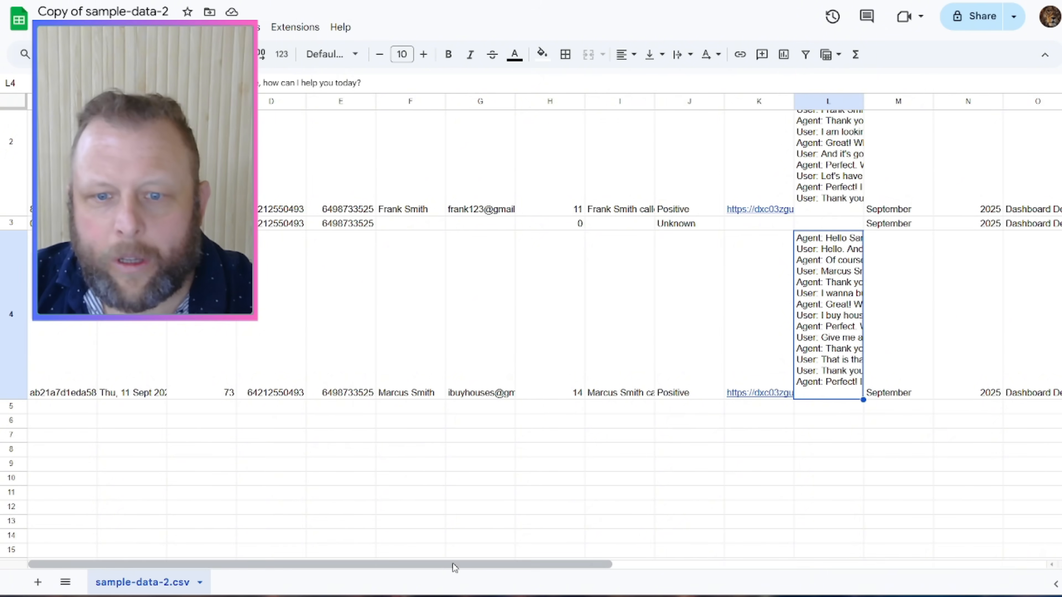
drag(448, 563, 690, 577)
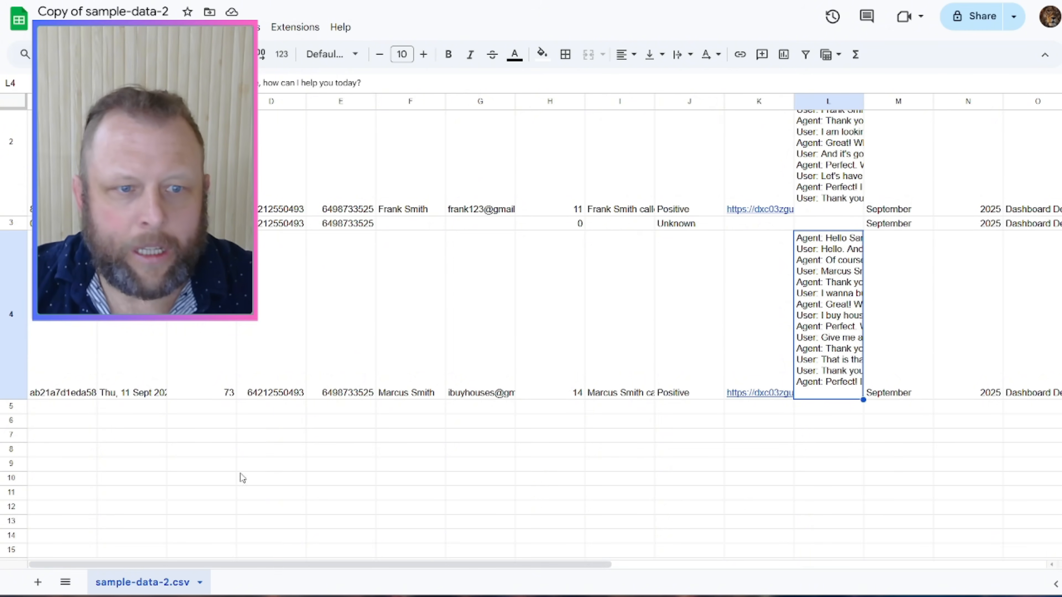
click(70, 376)
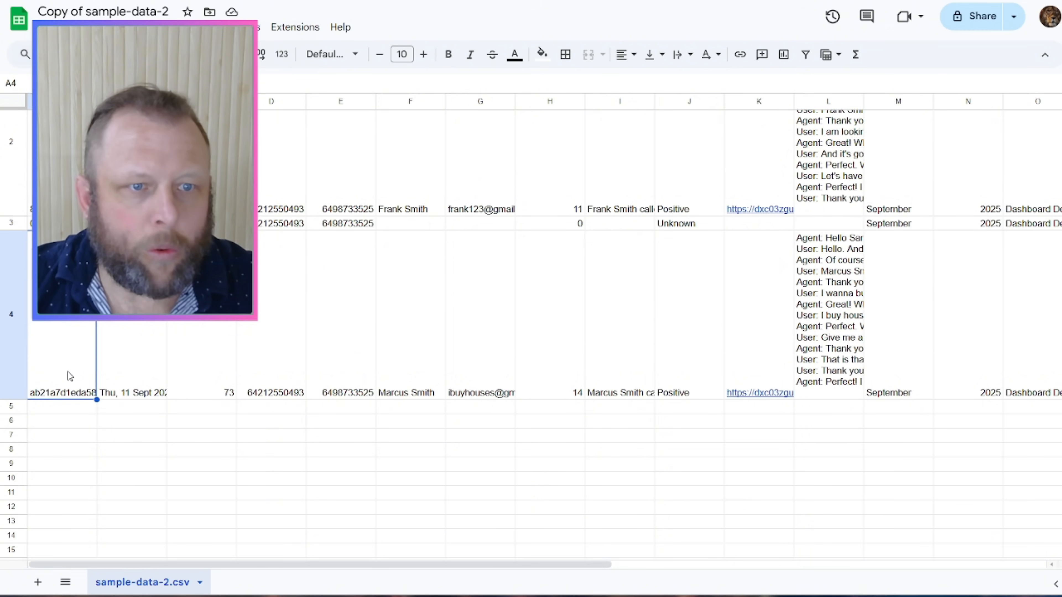
Step: Delete the empty row 3 and copy the two original call rows 2–3
click(12, 224)
right_click(12, 223)
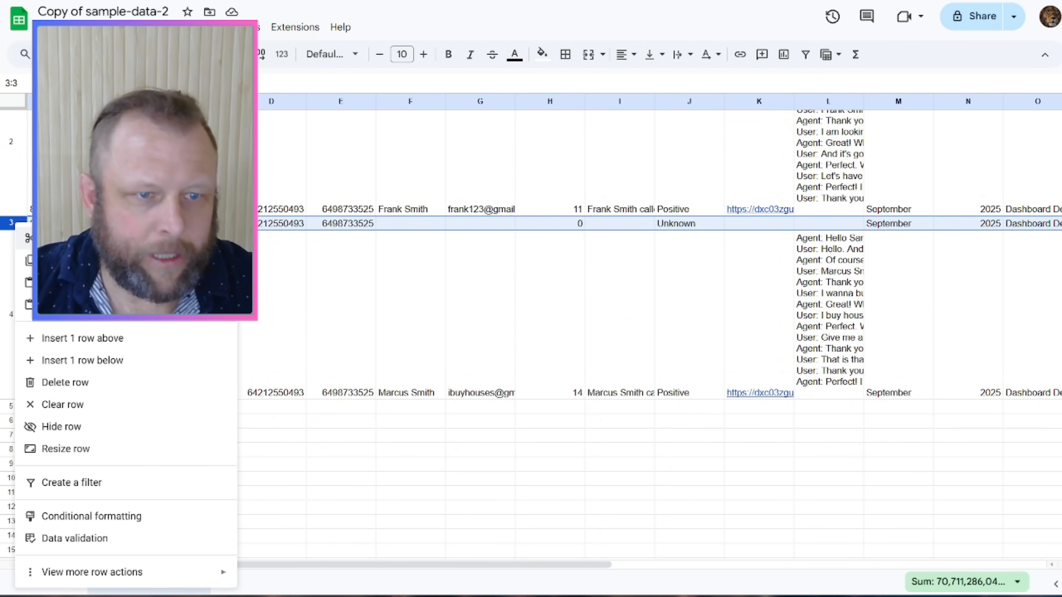
click(81, 383)
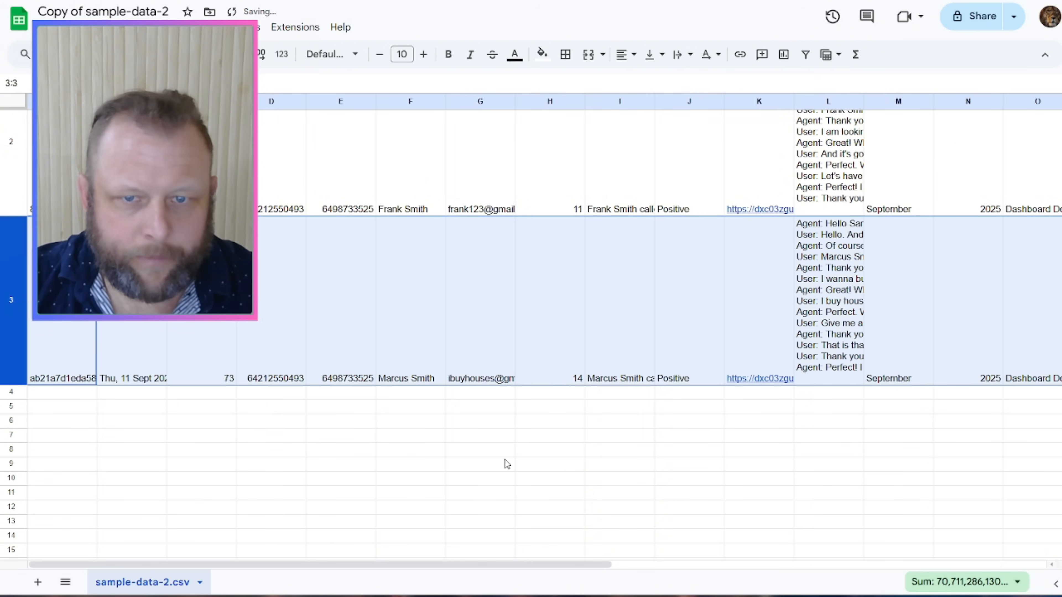
click(241, 436)
click(19, 302)
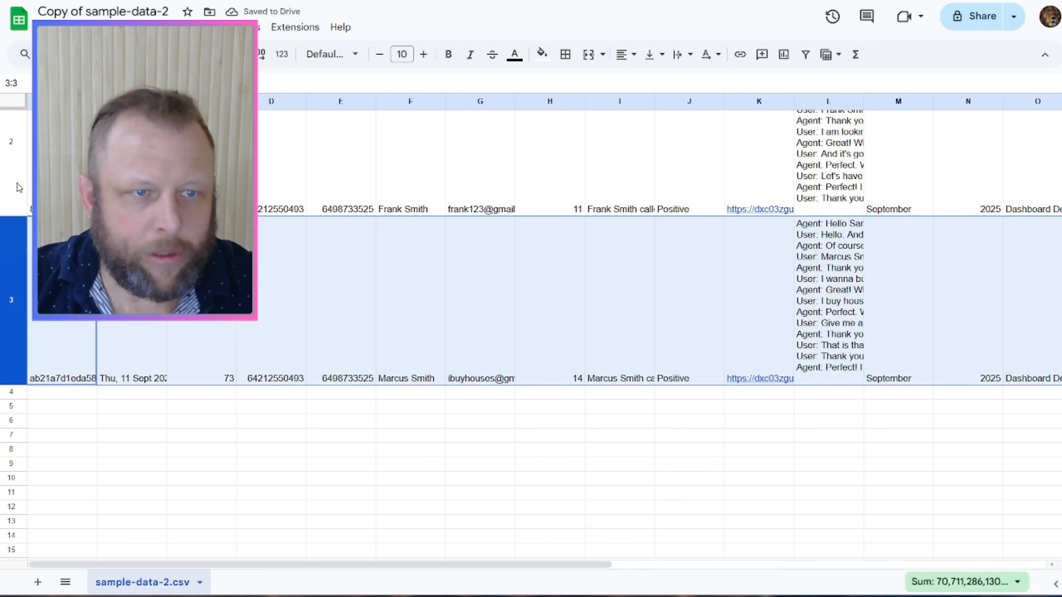
shift+click(16, 185)
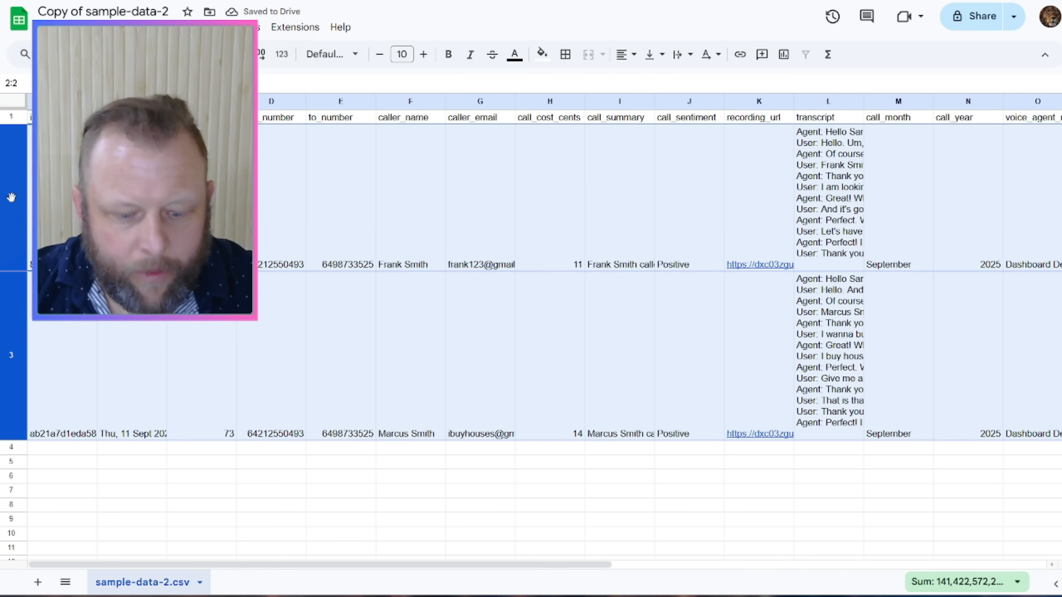
key(ctrl+c)
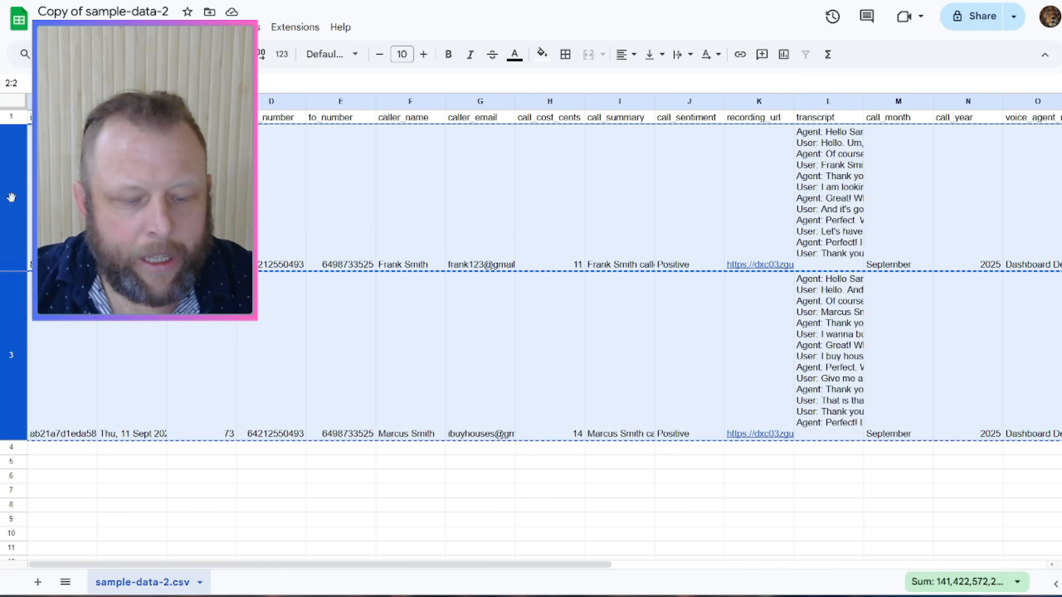
Step: Paste the sample call data into rows 2–37 and the two original calls at A38
key(ctrl+v)
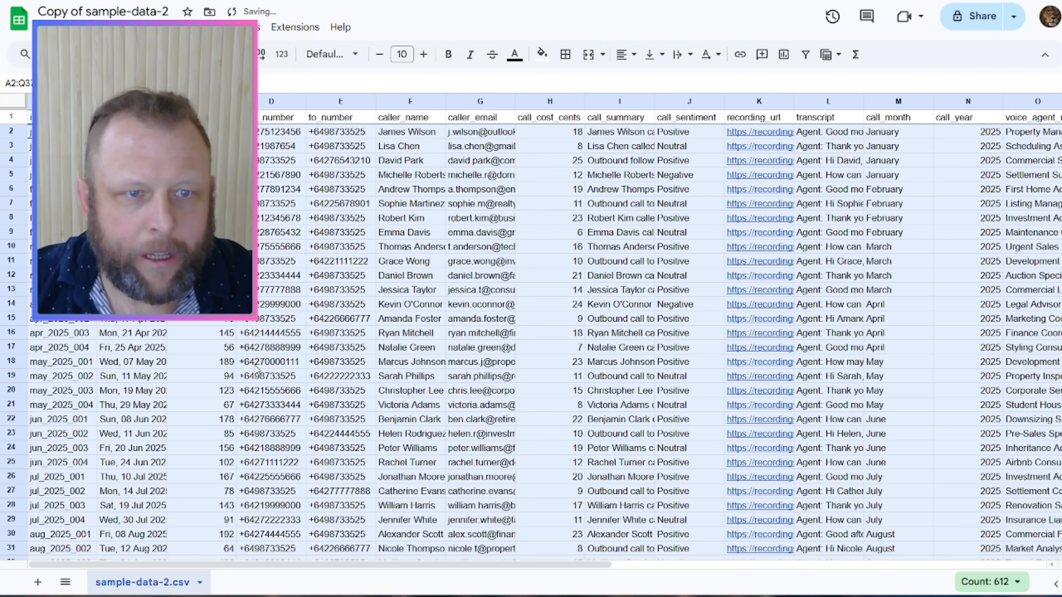
scroll(268, 398, down, 9)
click(62, 262)
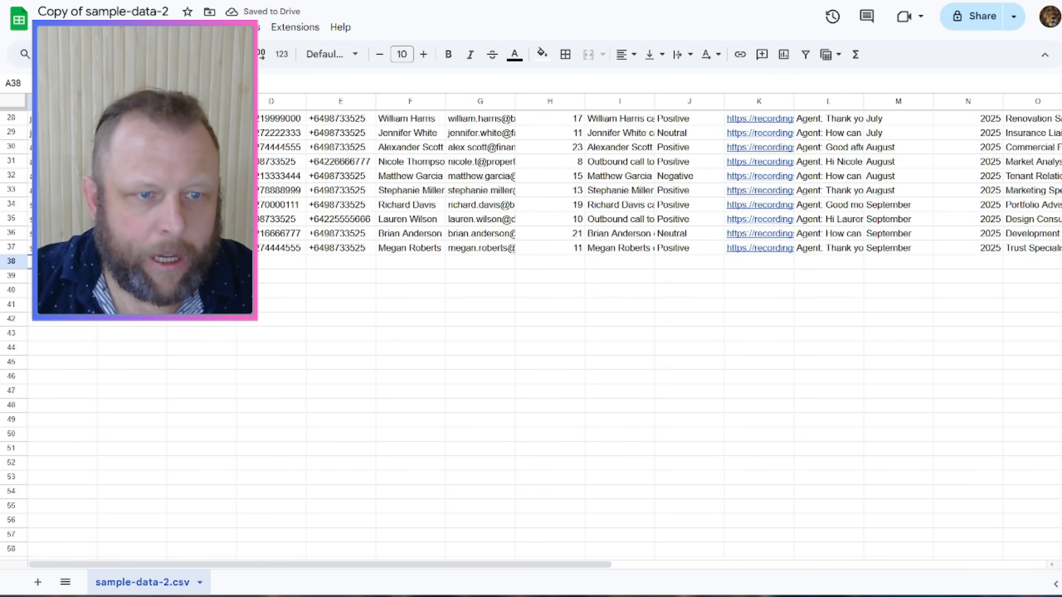
key(ctrl+v)
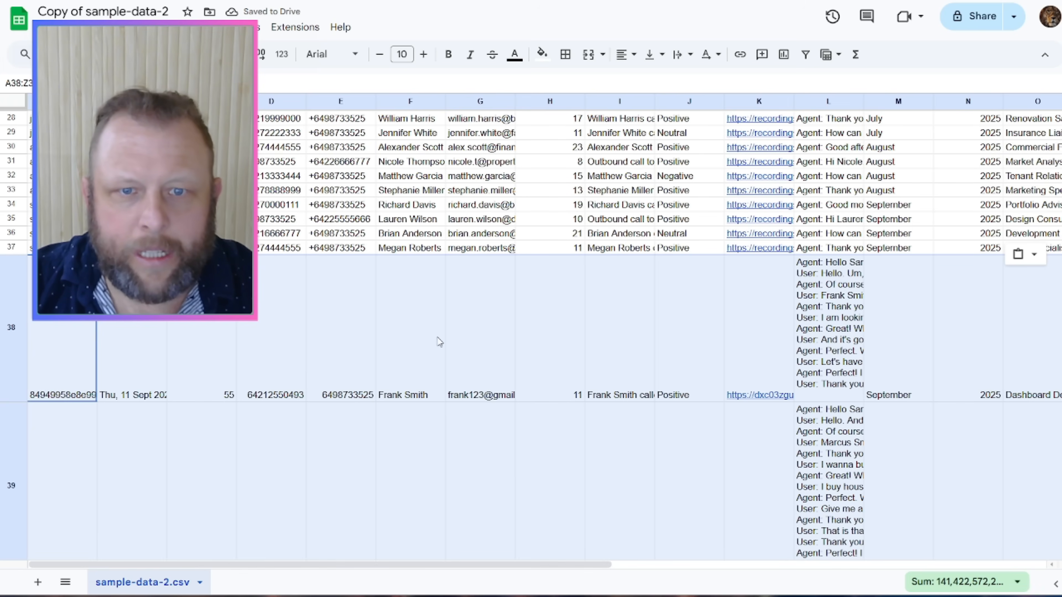
drag(576, 564, 706, 577)
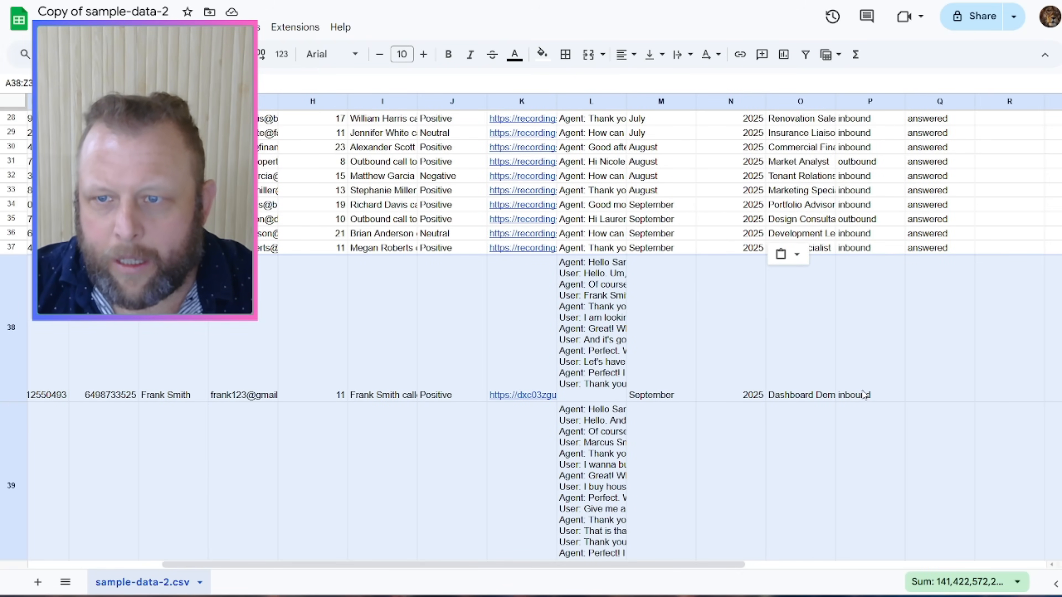
click(941, 366)
drag(636, 565, 502, 566)
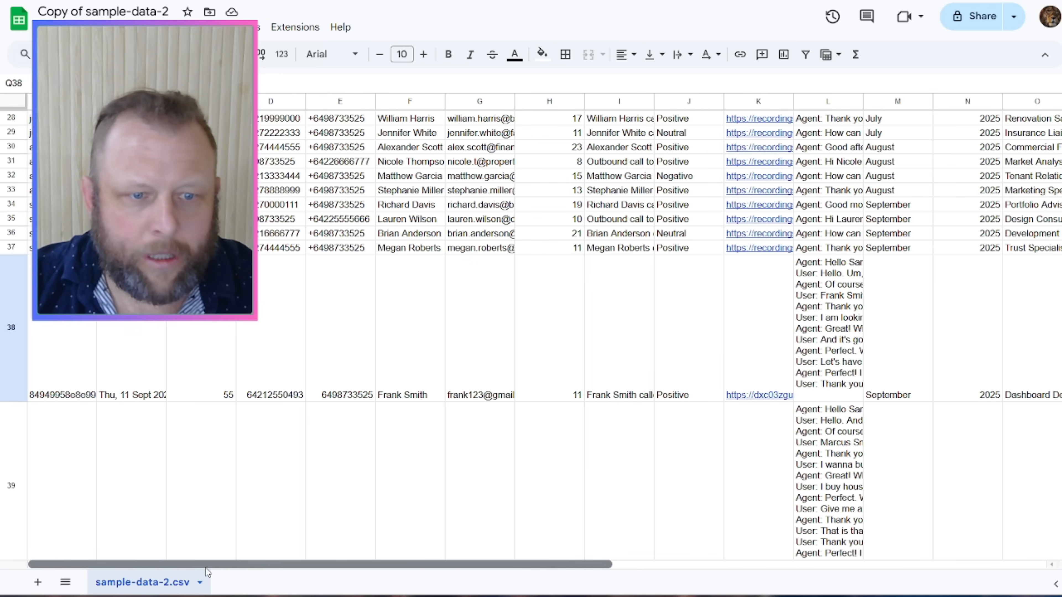
scroll(289, 349, up, 10)
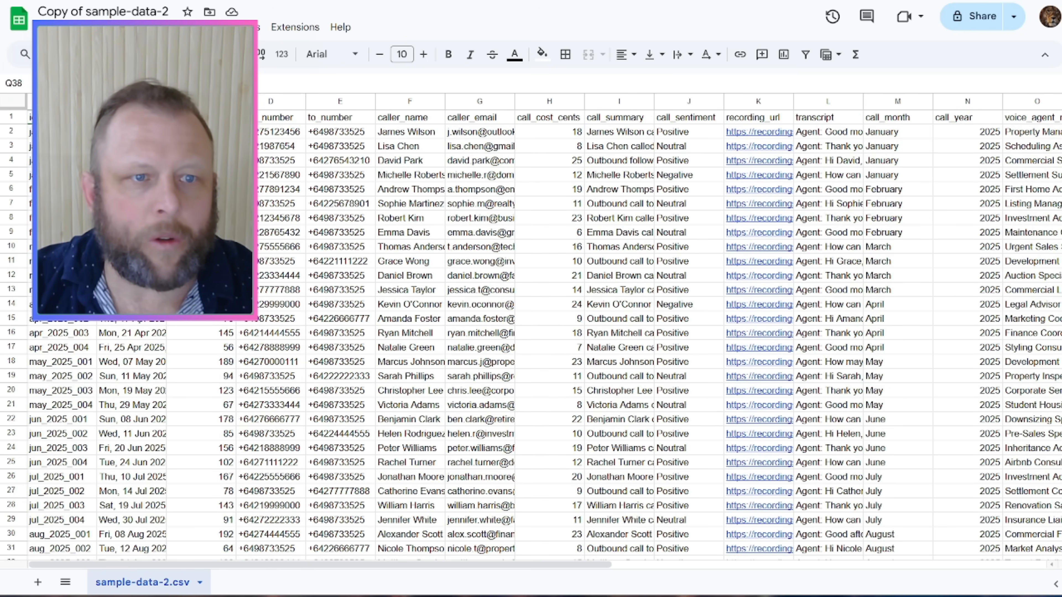
key(ctrl+Home)
click(974, 17)
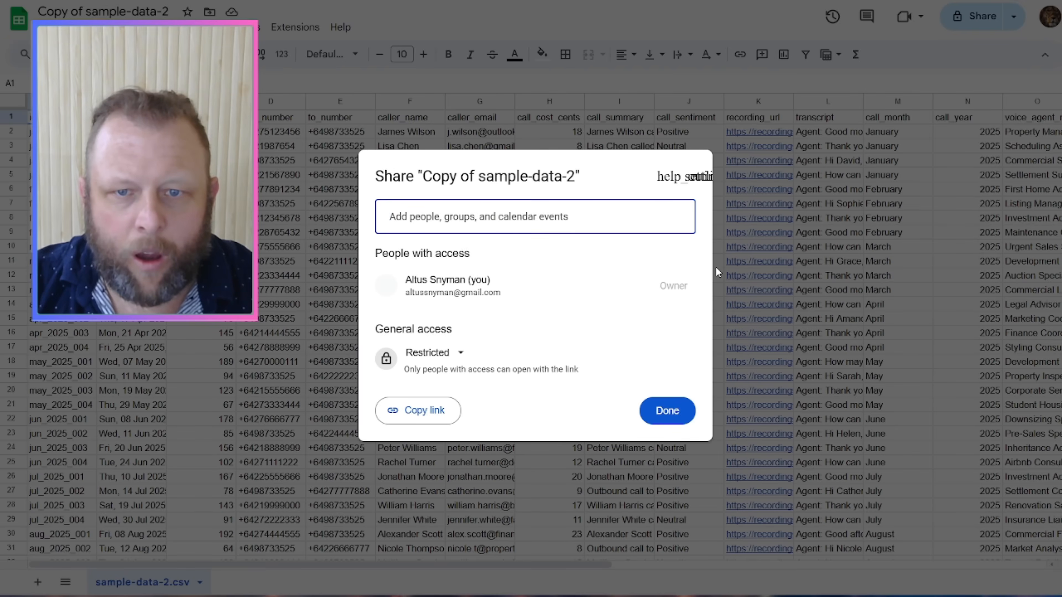
Step: Set the sheet's general access to Anyone with the link as Viewer, then switch to Lovable
click(462, 362)
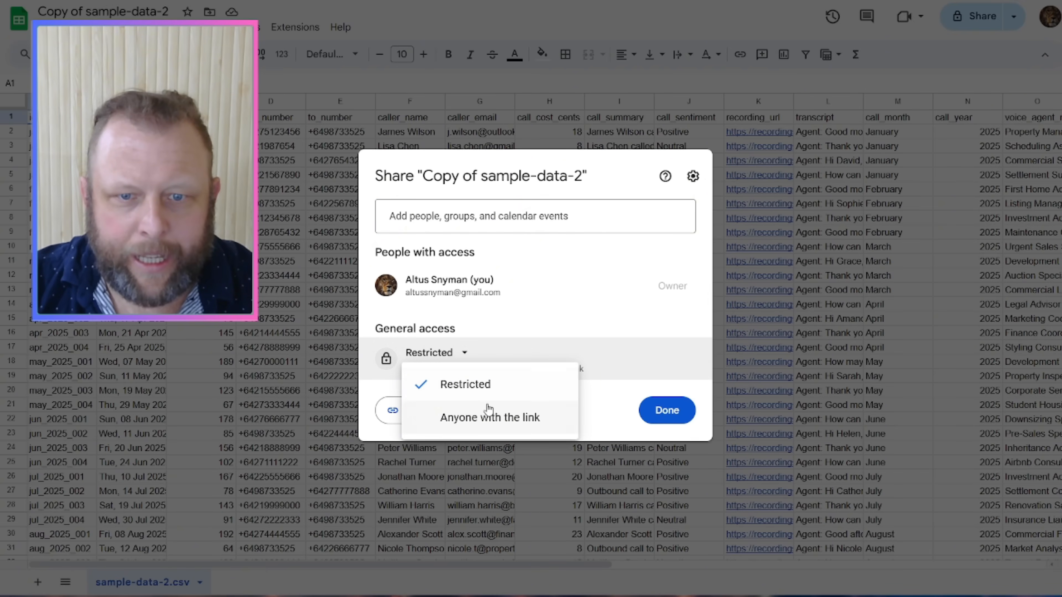
click(481, 418)
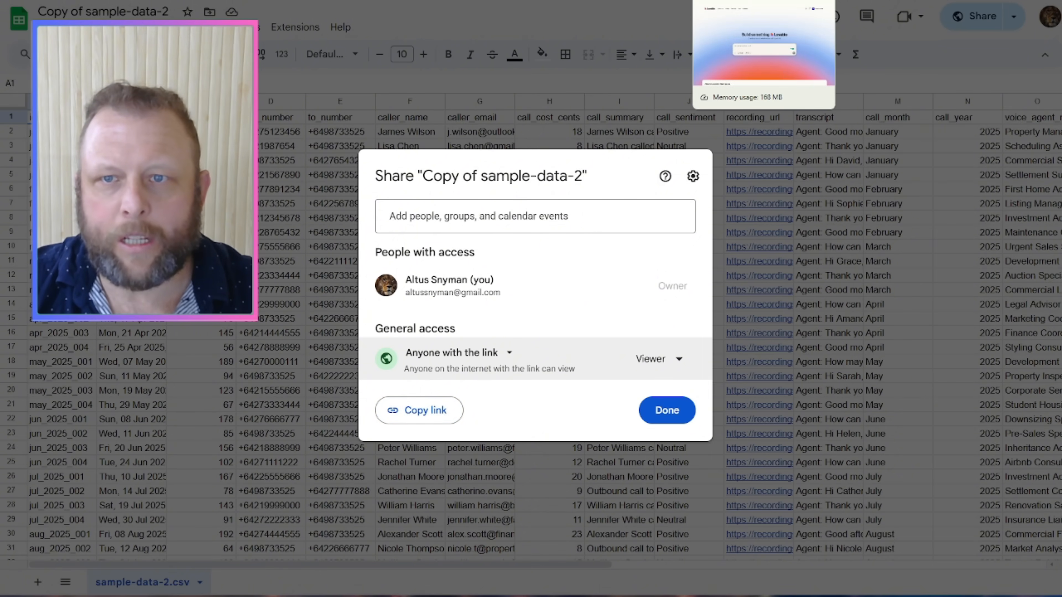
click(738, 1)
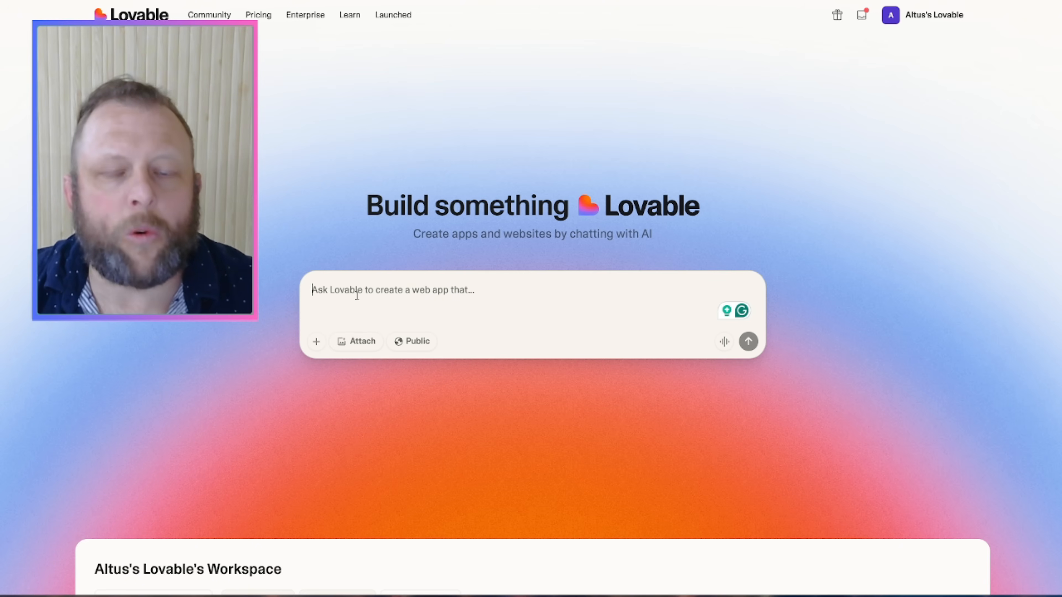
Step: Voice-type a request for a dark-themed call dashboard with graphs and monthly/yearly summaries from the sheet's CSV
key(super+h)
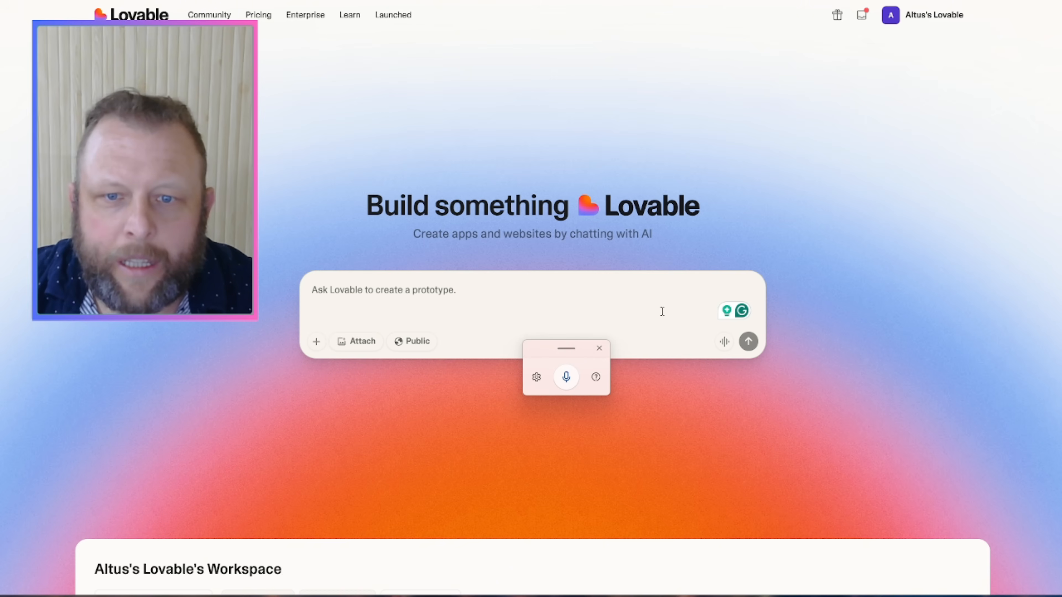
click(566, 377)
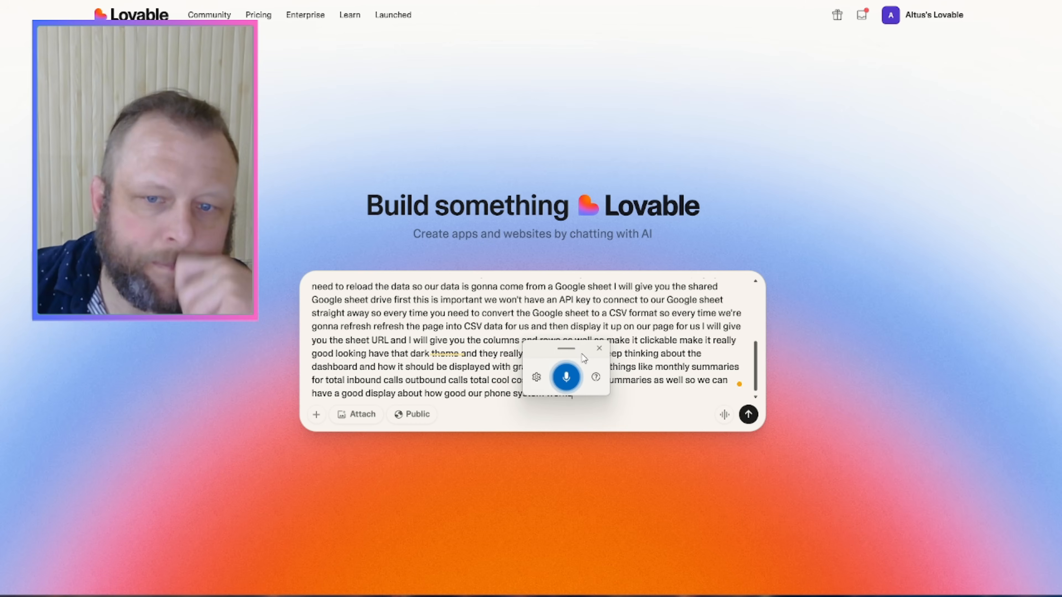
click(601, 348)
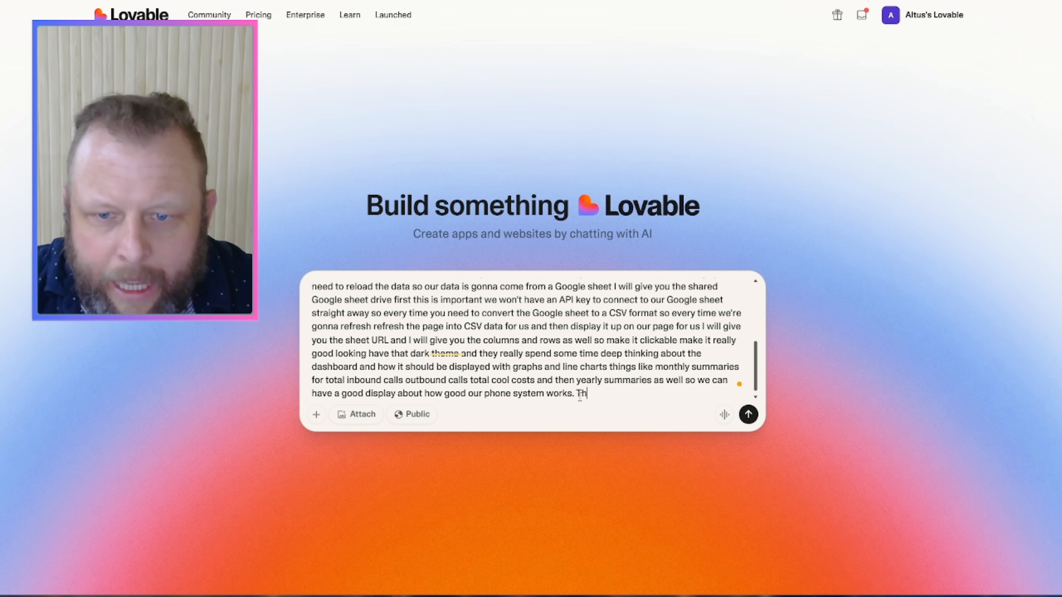
Step: Add the shared Google Sheet link to the prompt after 'url is'
text(ogle sheets url is)
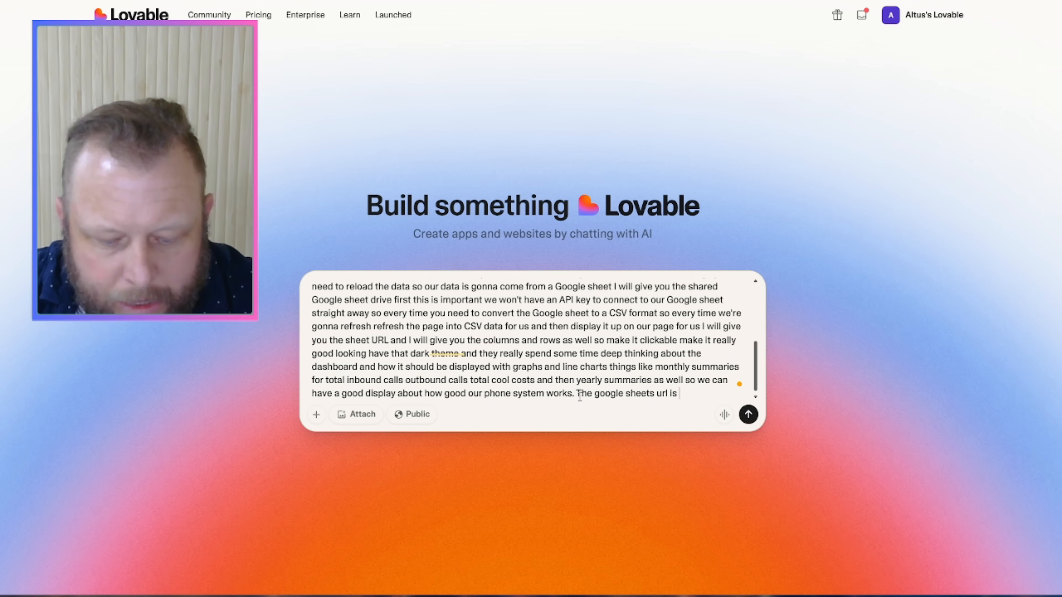
key(ctrl+v)
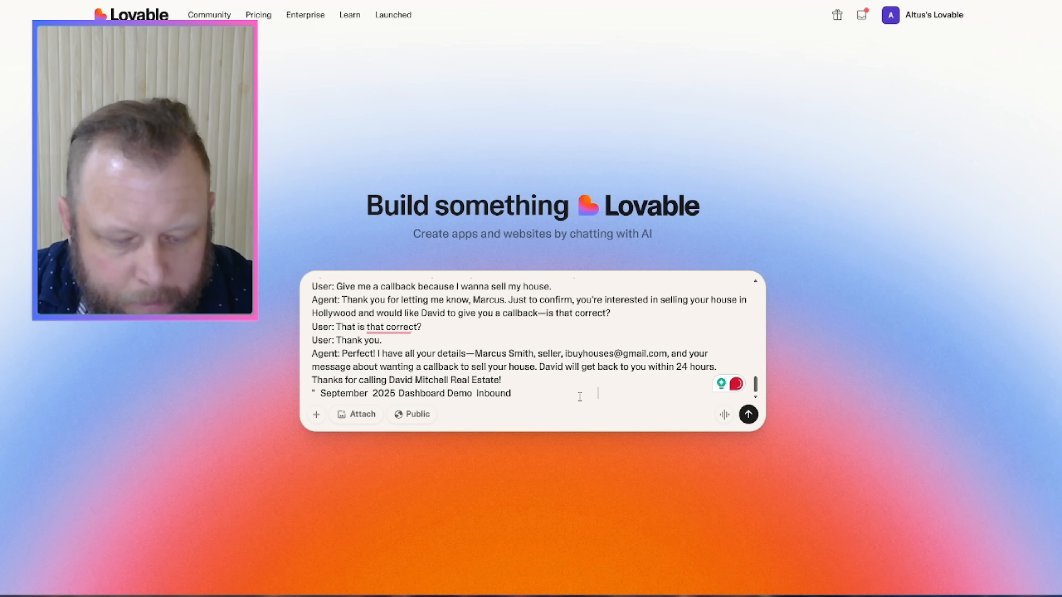
key(ctrl+z)
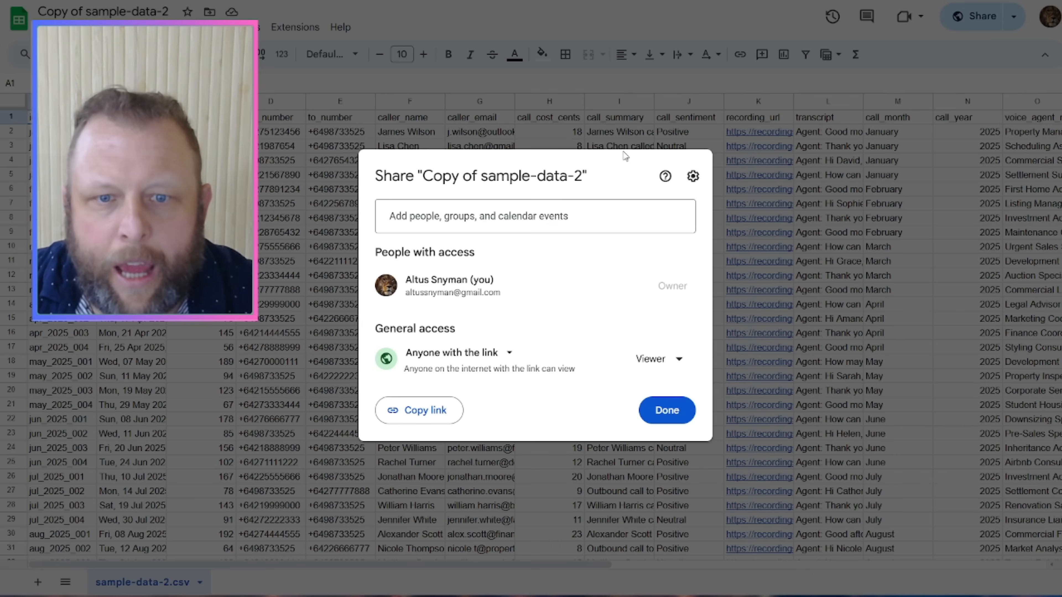
click(434, 409)
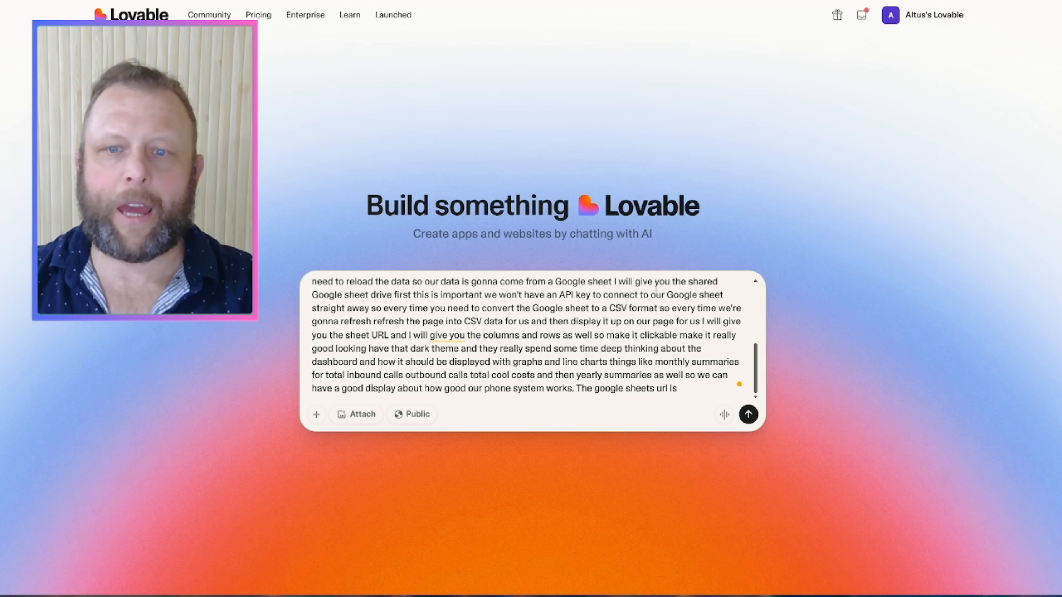
key(ctrl+v)
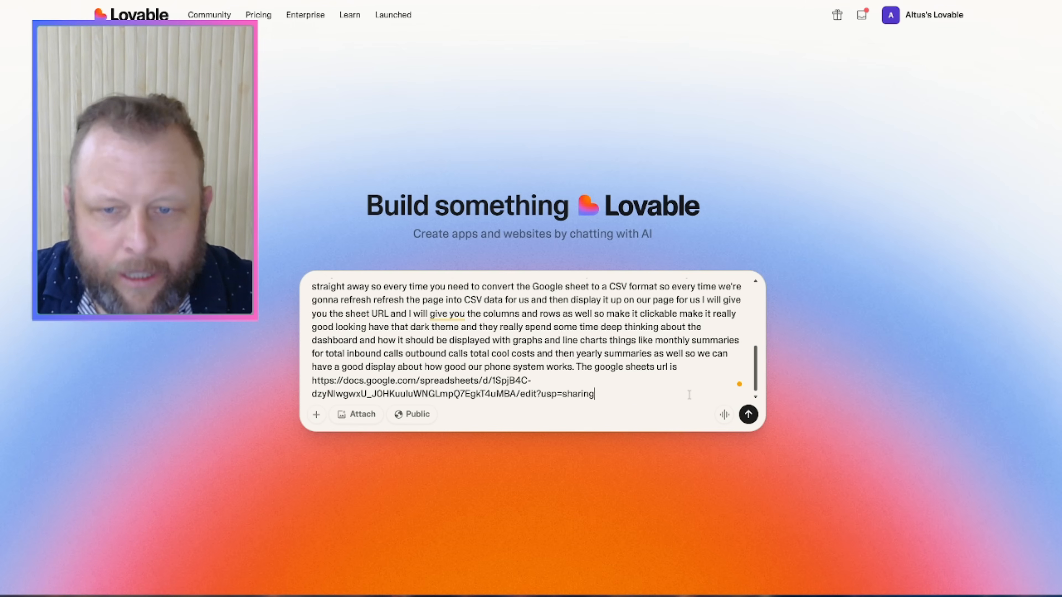
Step: Append 'The colum and rows are' with the sheet's header row and an example-log note
text(. The c)
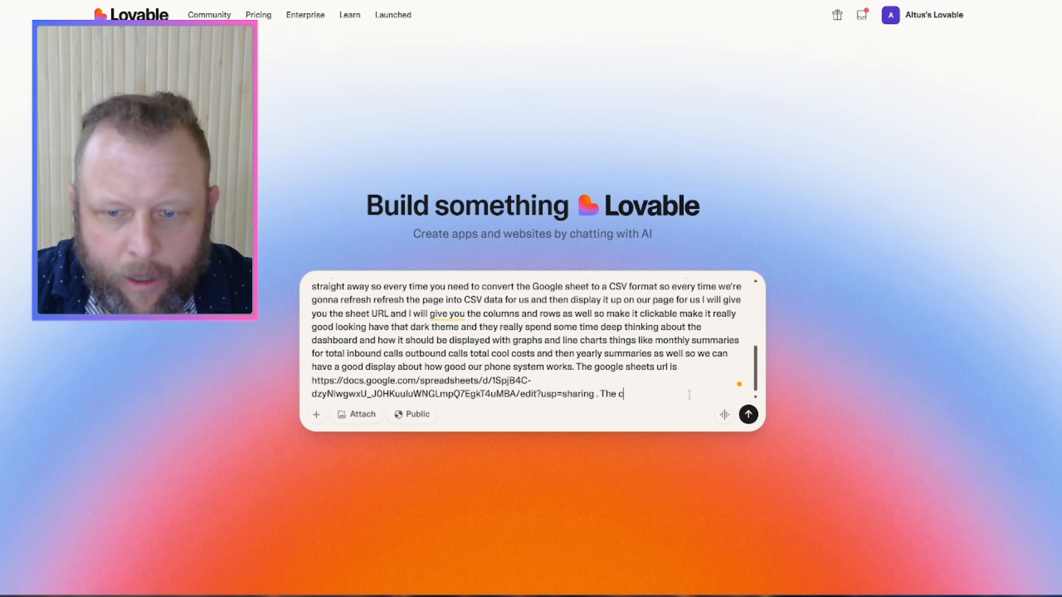
text(olum and)
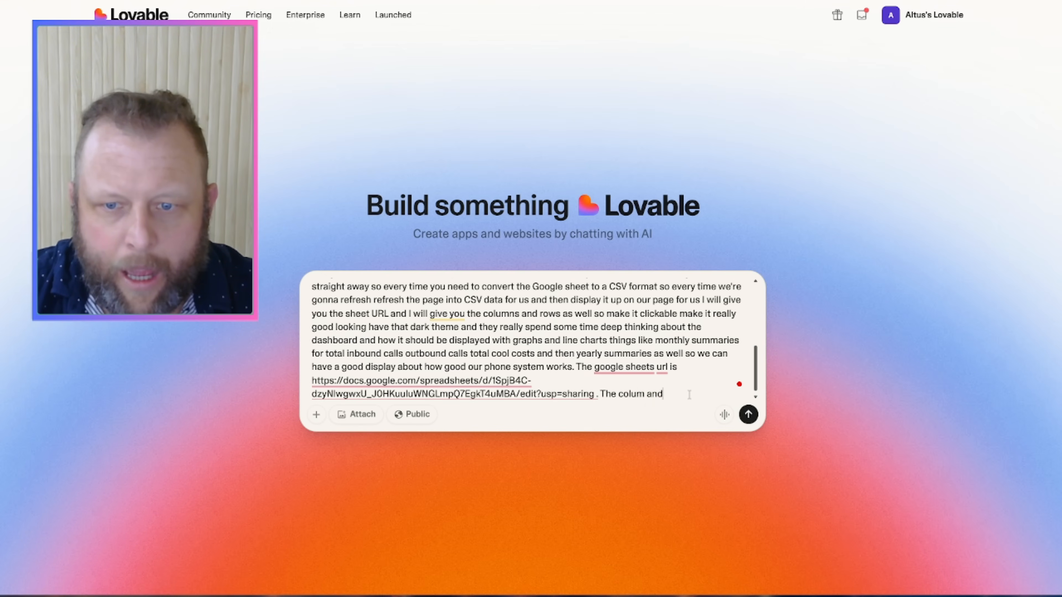
text( rows are)
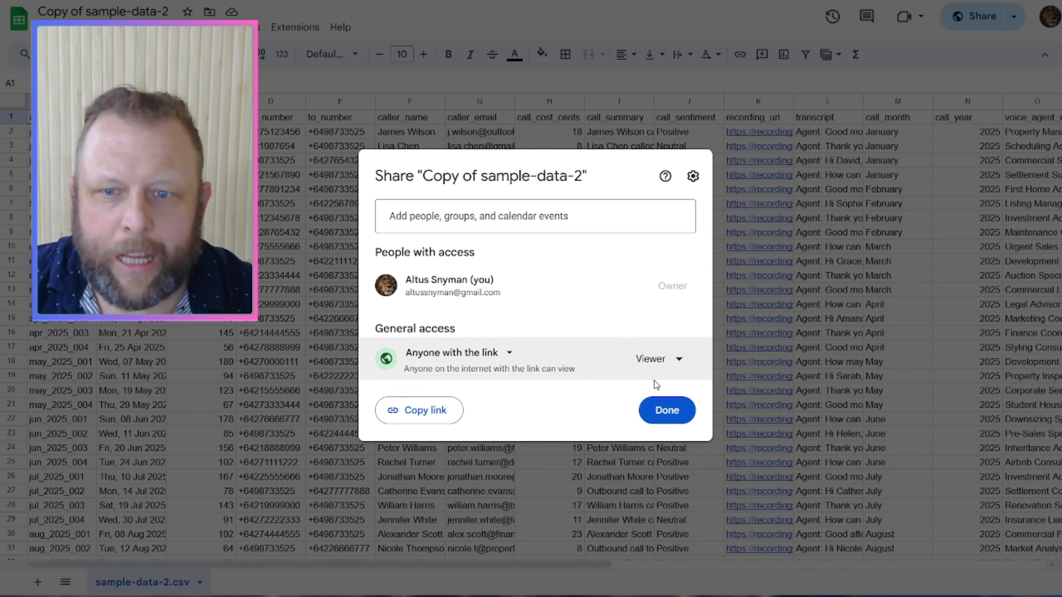
click(661, 409)
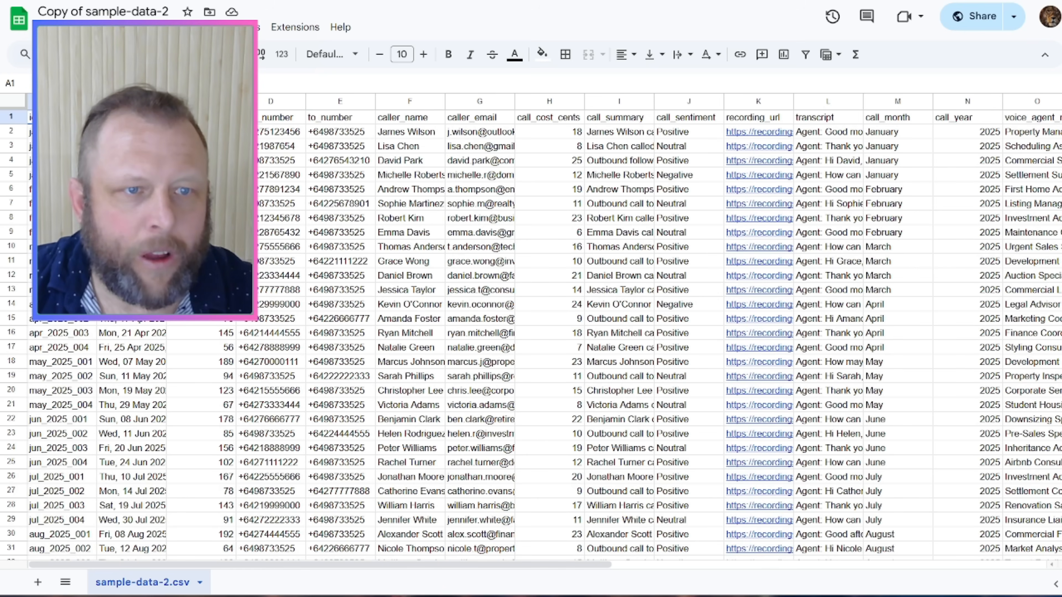
click(13, 117)
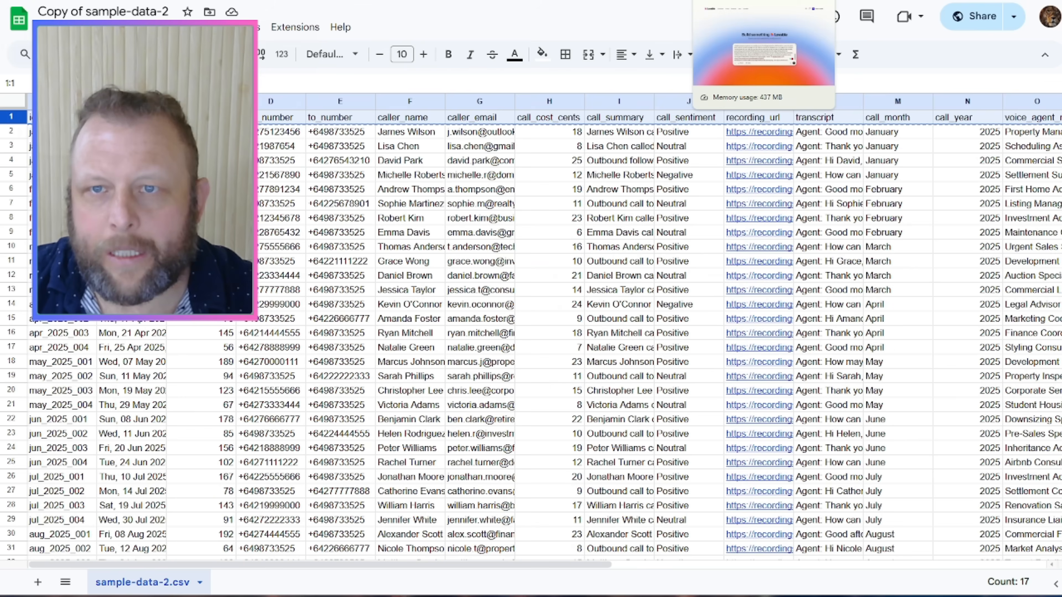
click(727, 1)
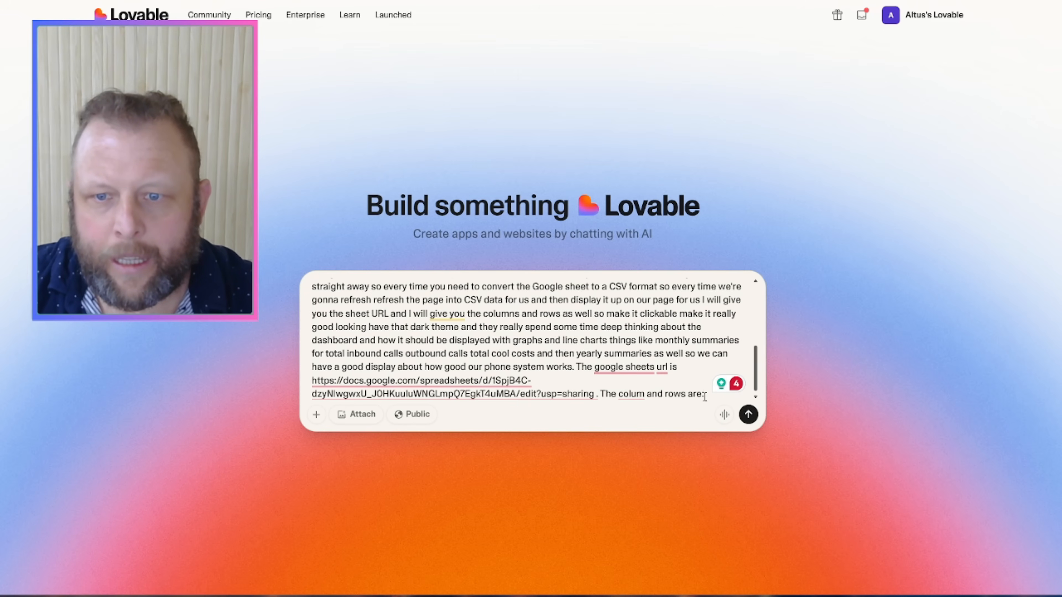
key(ctrl+v)
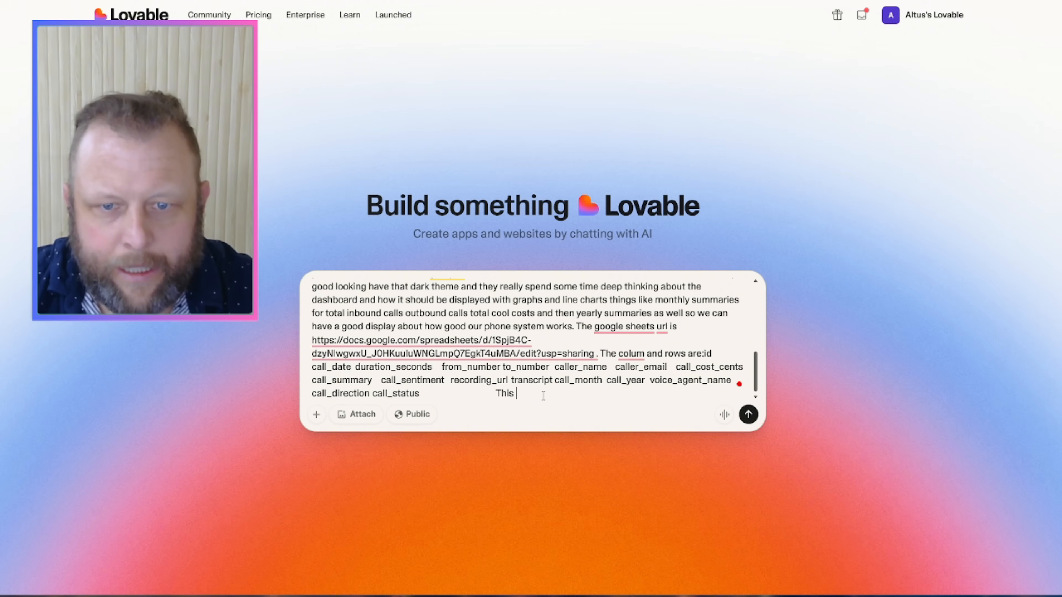
text(xample of the log file for us.)
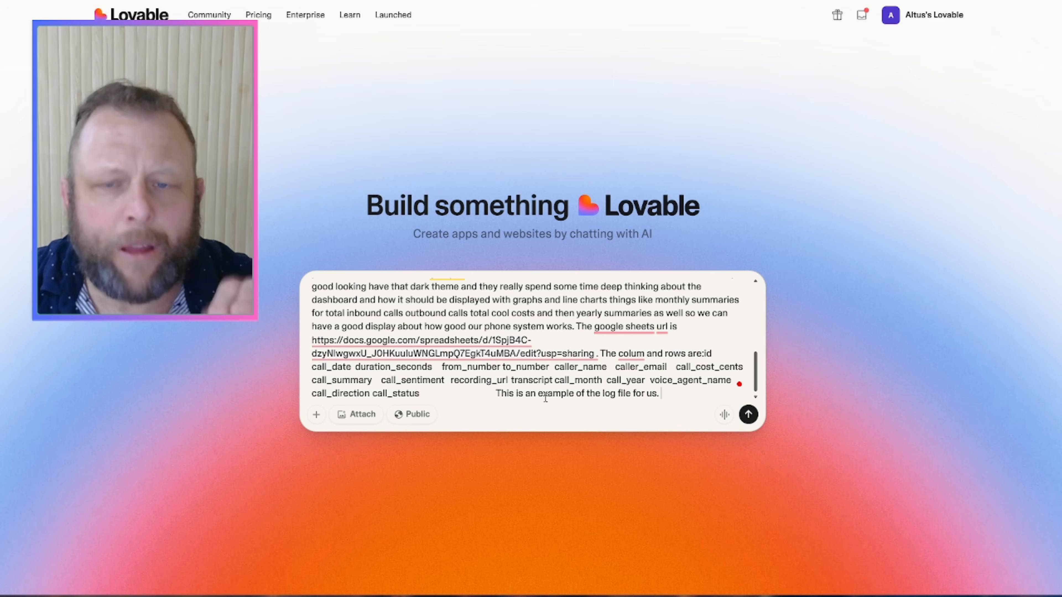
key(ctrl+Tab)
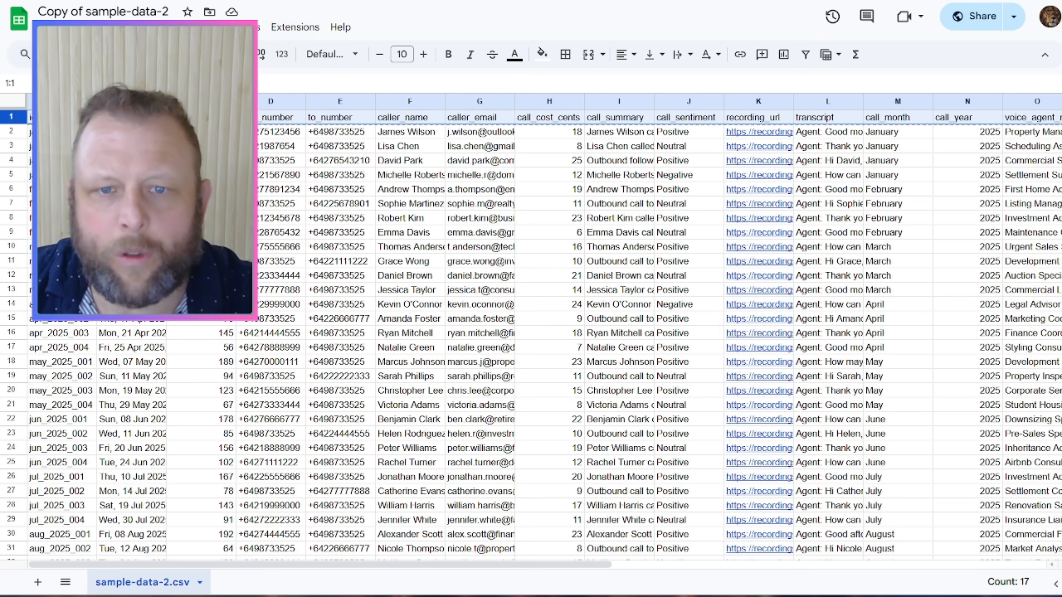
Step: Append row 2's call record to the prompt as an example log and send it
click(28, 134)
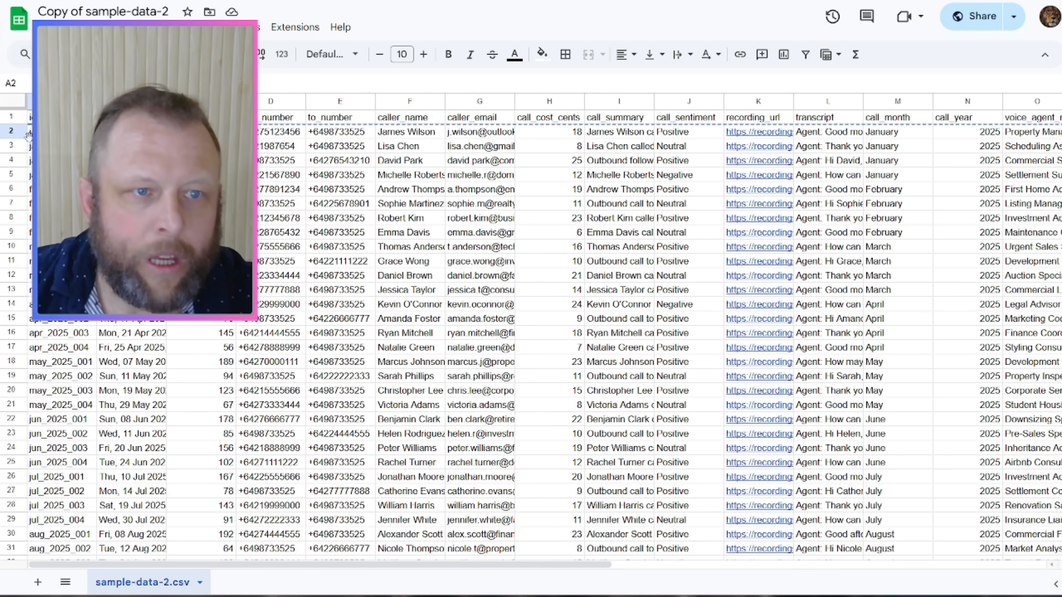
click(11, 132)
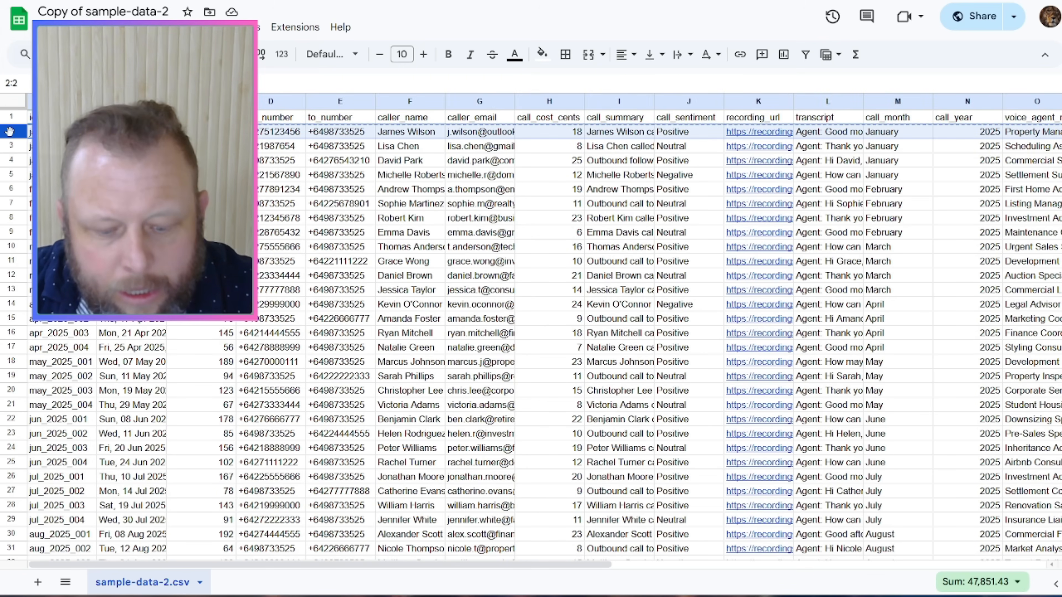
key(ctrl+Tab)
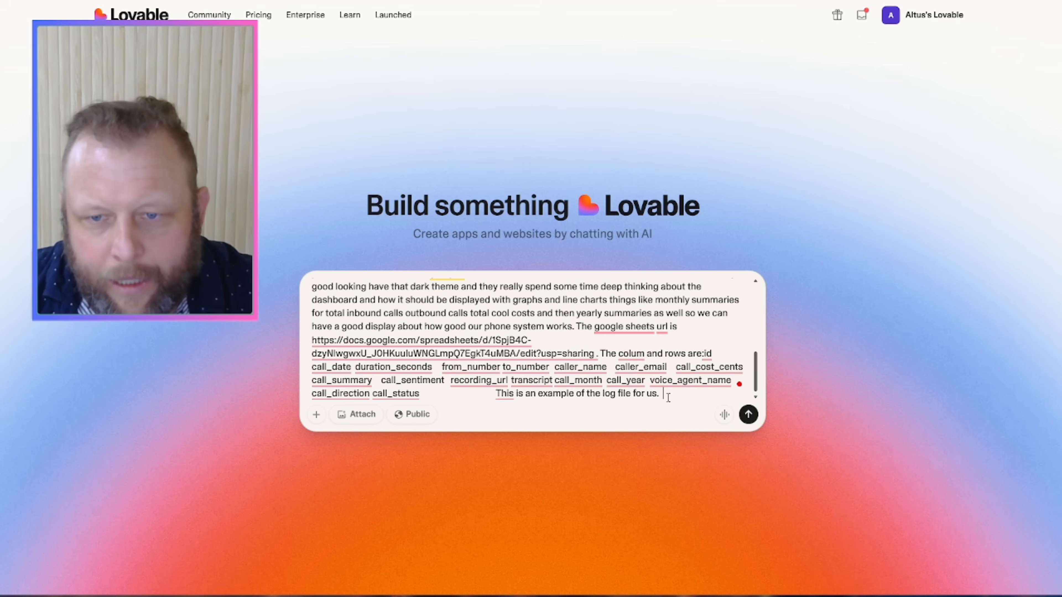
key(ctrl+v)
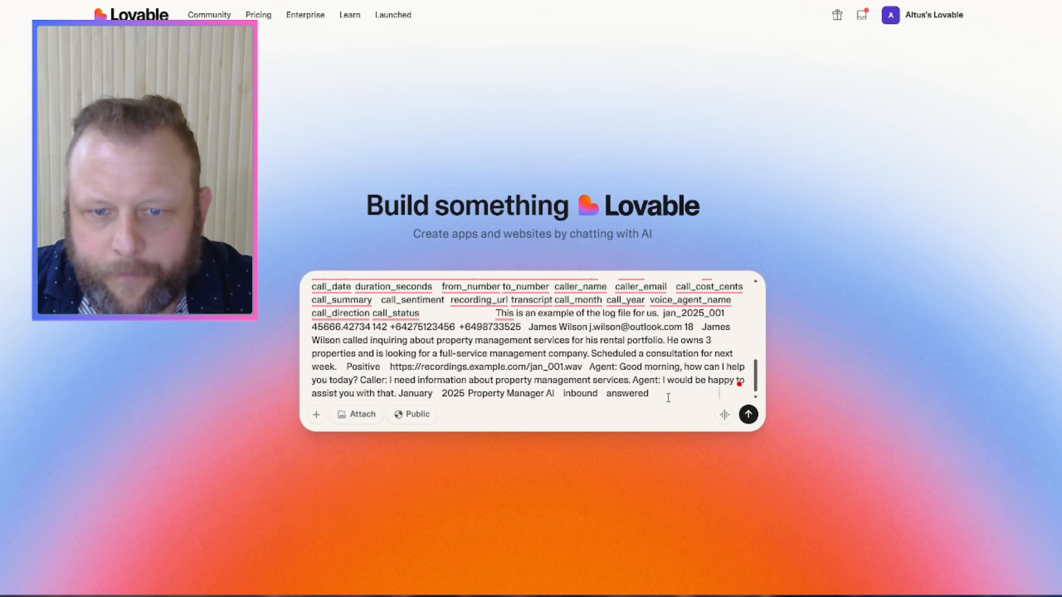
click(748, 418)
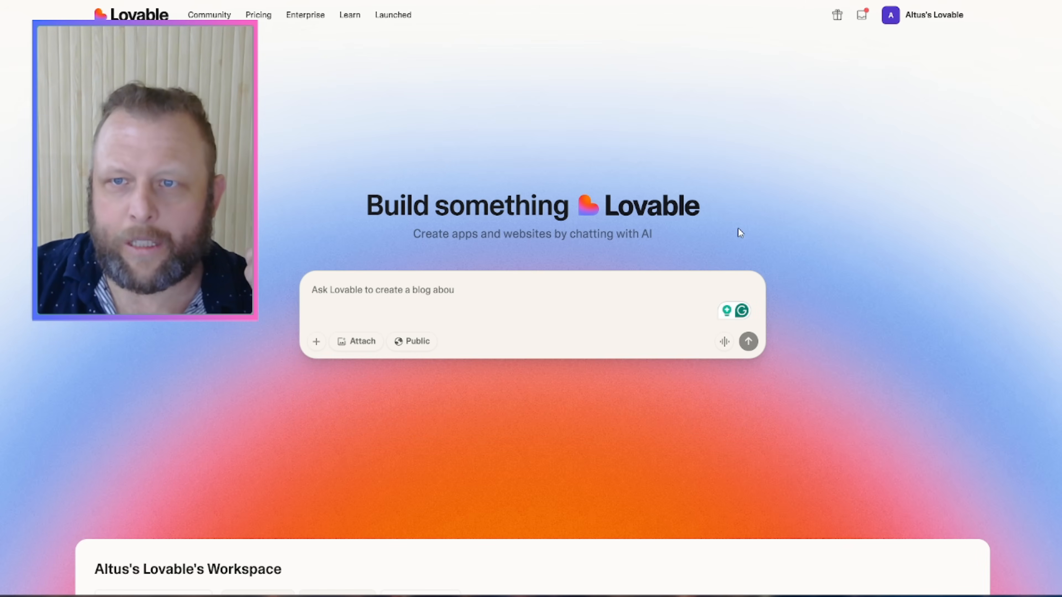
Step: Scroll through the submitted prompt and Lovable's feature plan in the nexus-call-stats chat
scroll(738, 228, down, 1)
scroll(738, 228, down, 5)
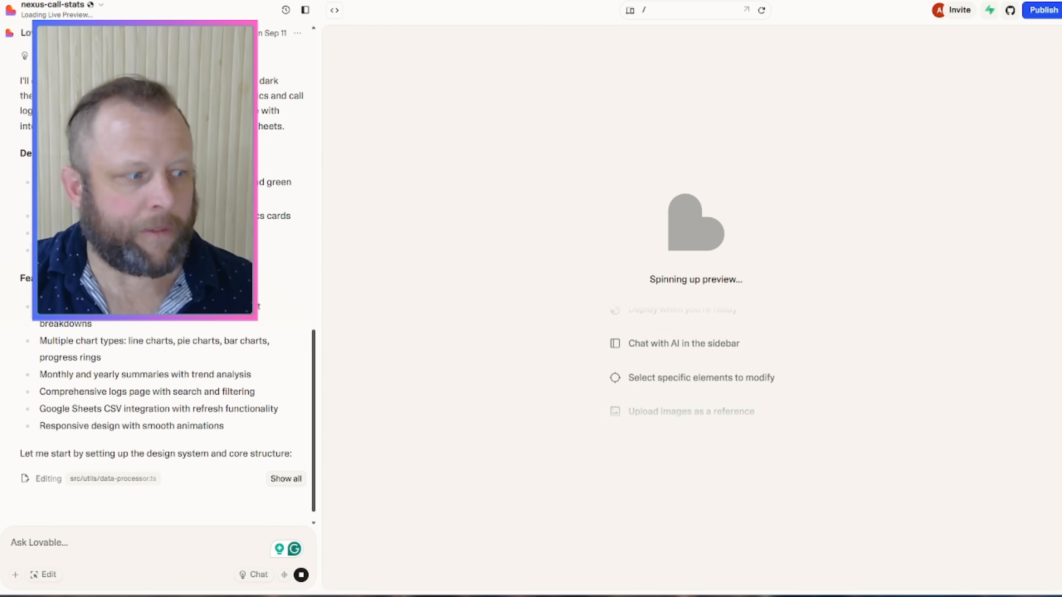
scroll(158, 271, up, 10)
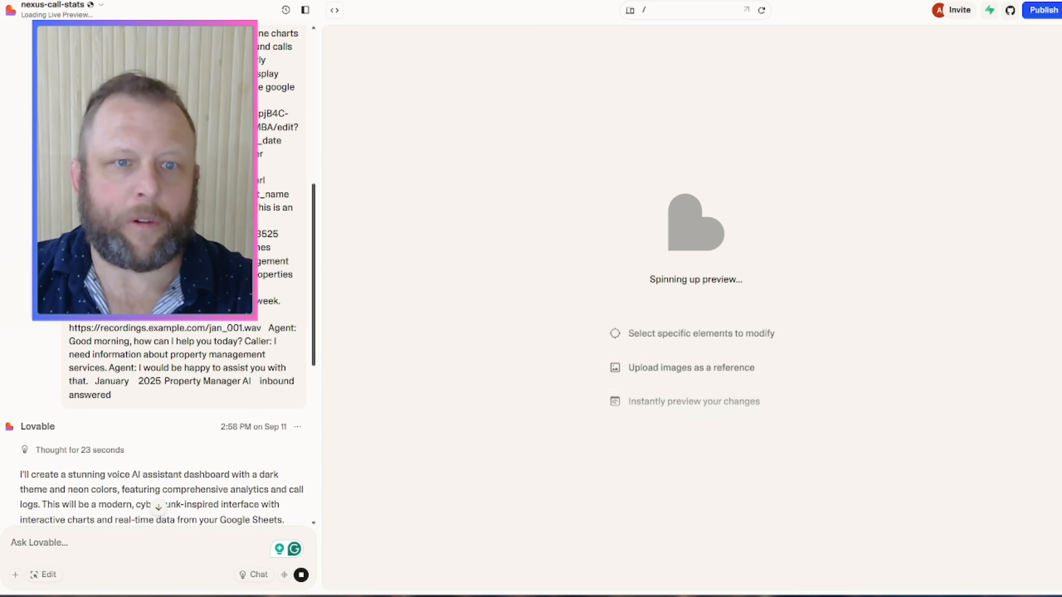
scroll(159, 272, down, 9)
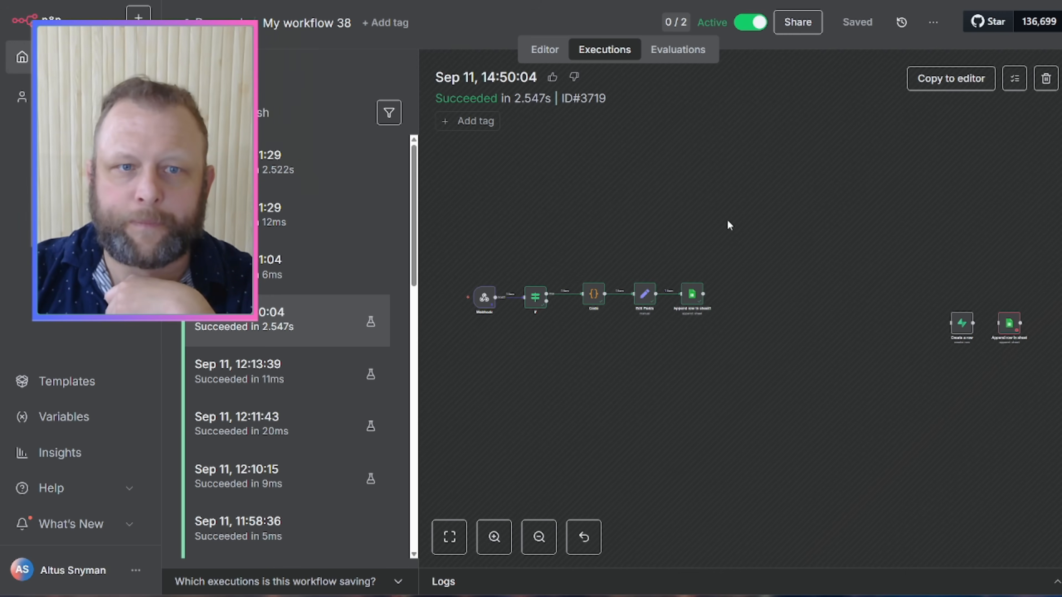
Step: Delete the unused Append row in sheet node and place Create a row beside Append row in sheet1
click(544, 50)
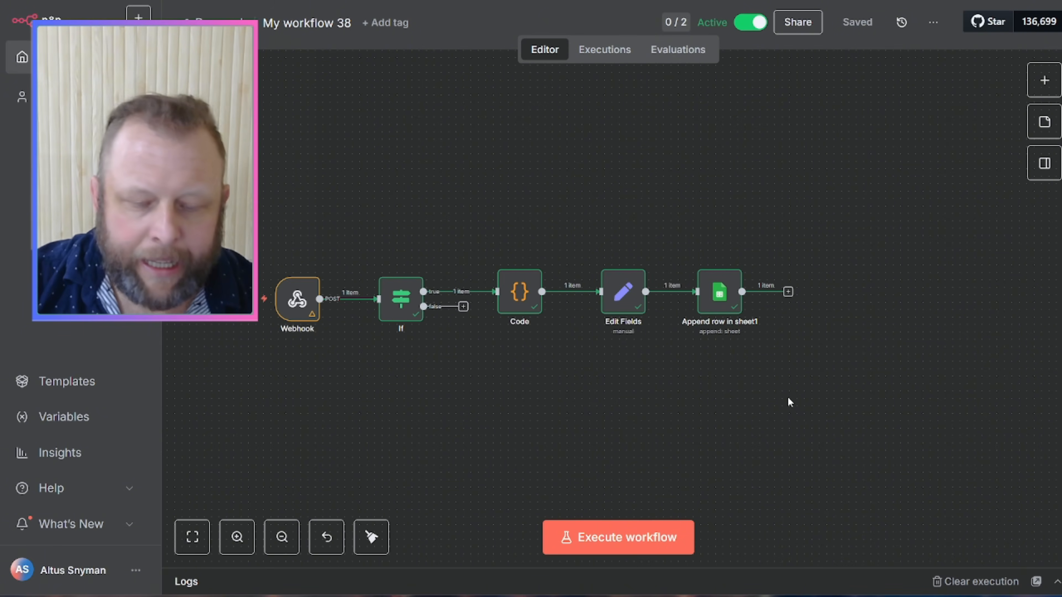
drag(778, 380, 522, 366)
drag(980, 341, 558, 178)
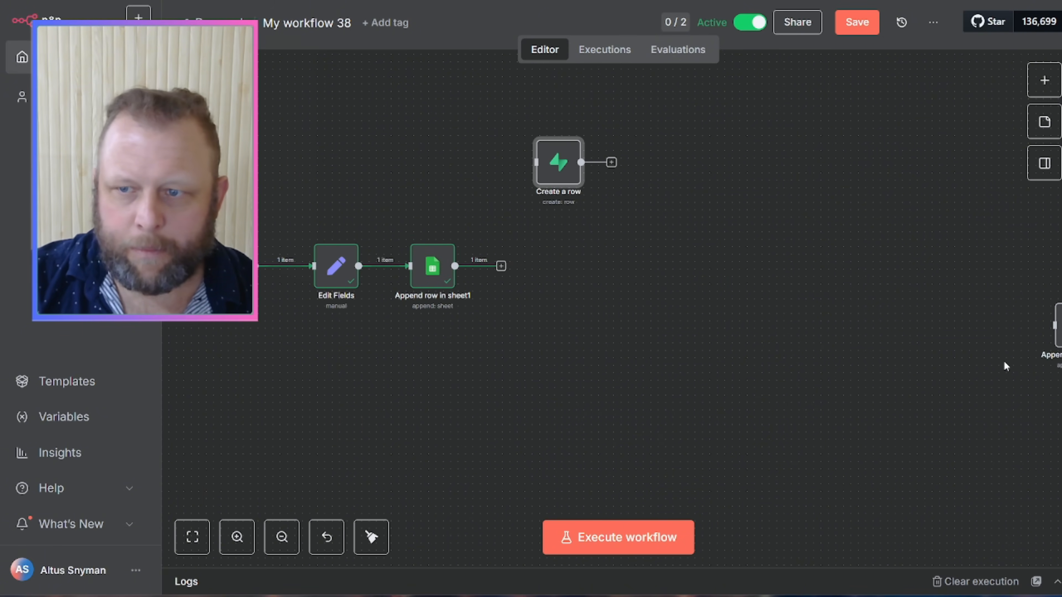
drag(1053, 322, 603, 329)
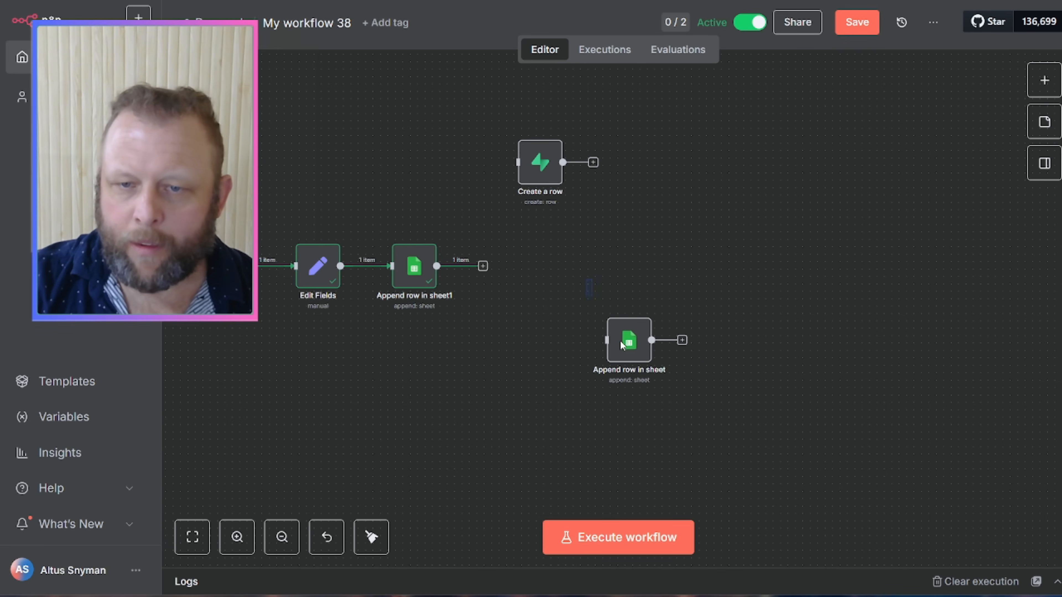
key(Delete)
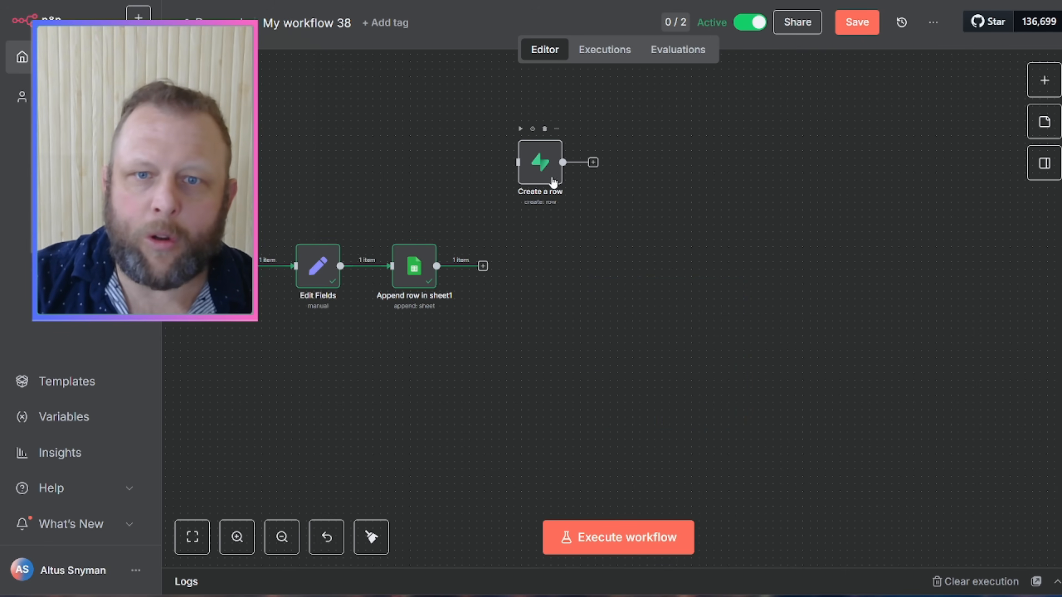
drag(551, 178, 574, 274)
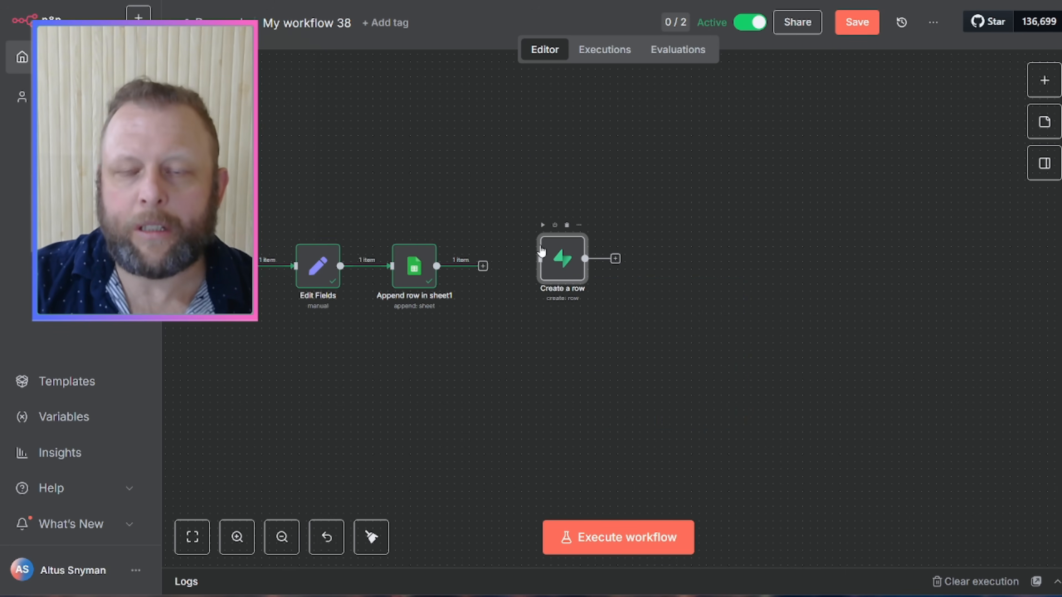
double_click(560, 262)
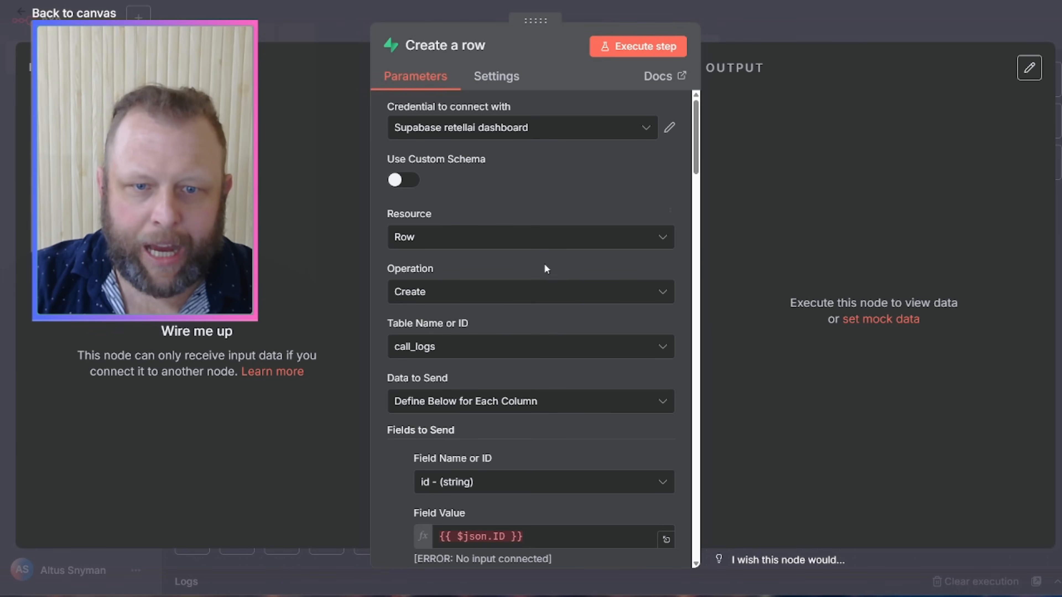
click(873, 27)
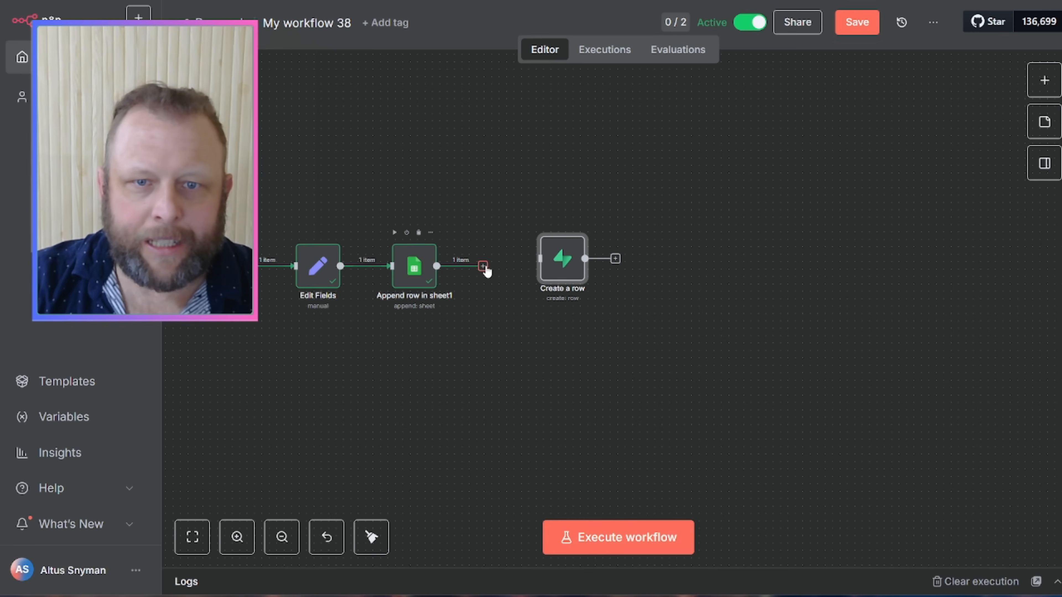
Step: Connect Append row in sheet1 to Create a row and review its call_logs field mappings
drag(483, 267, 524, 273)
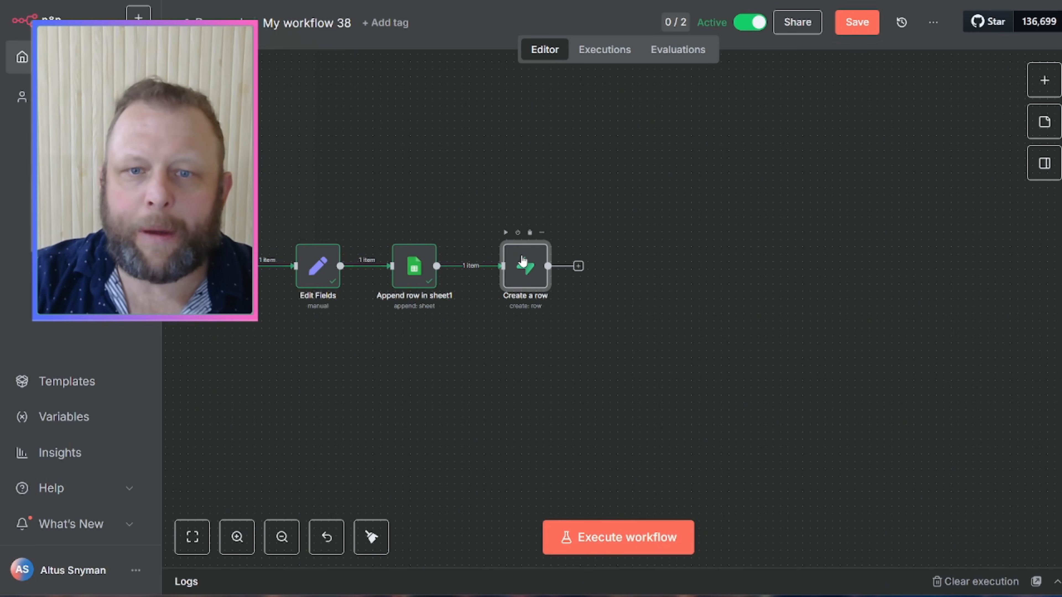
double_click(524, 263)
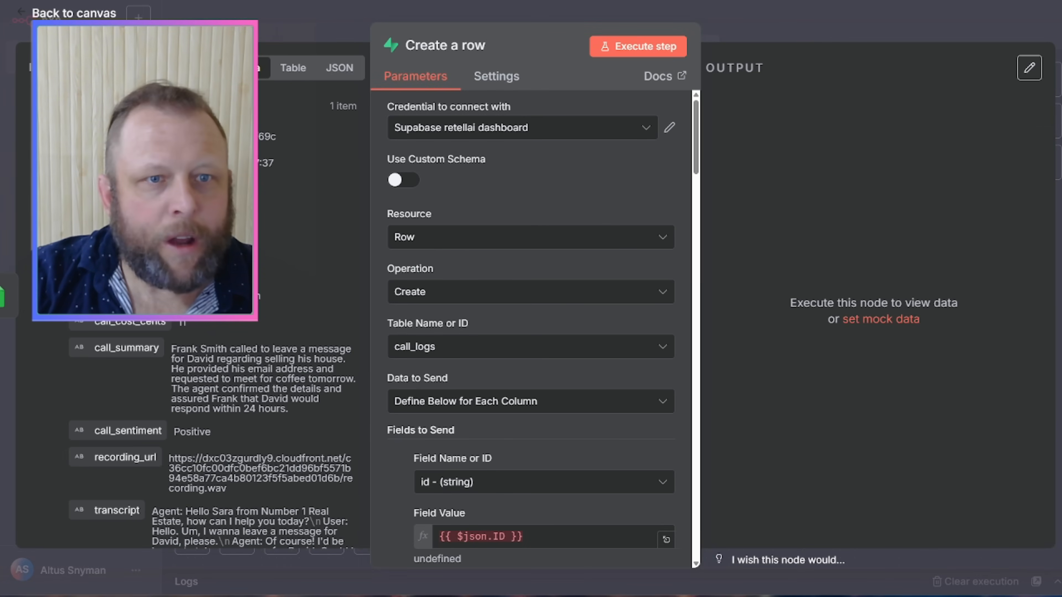
scroll(542, 189, down, 1)
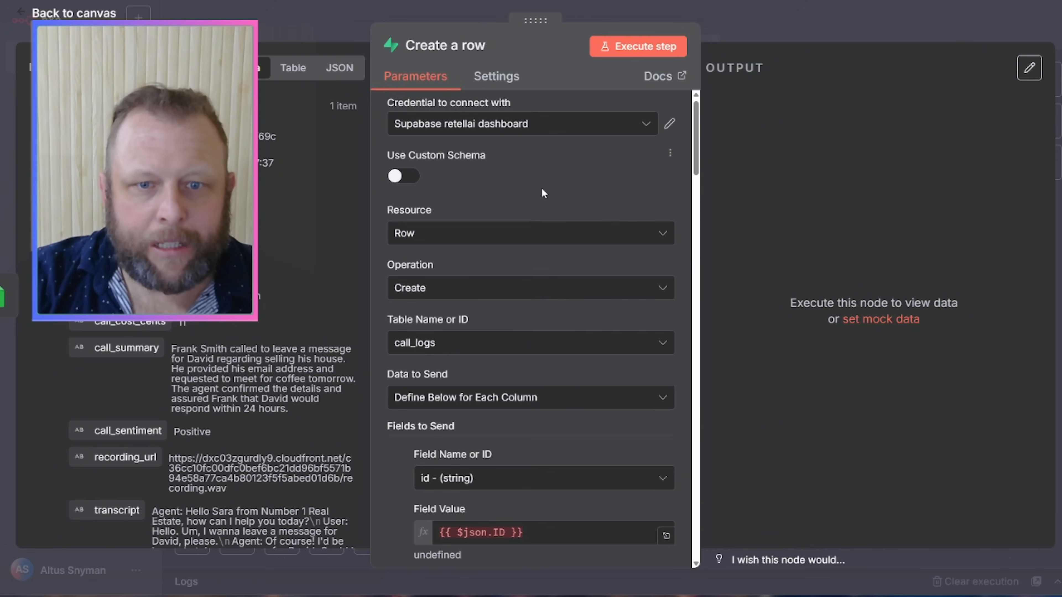
scroll(541, 193, down, 4)
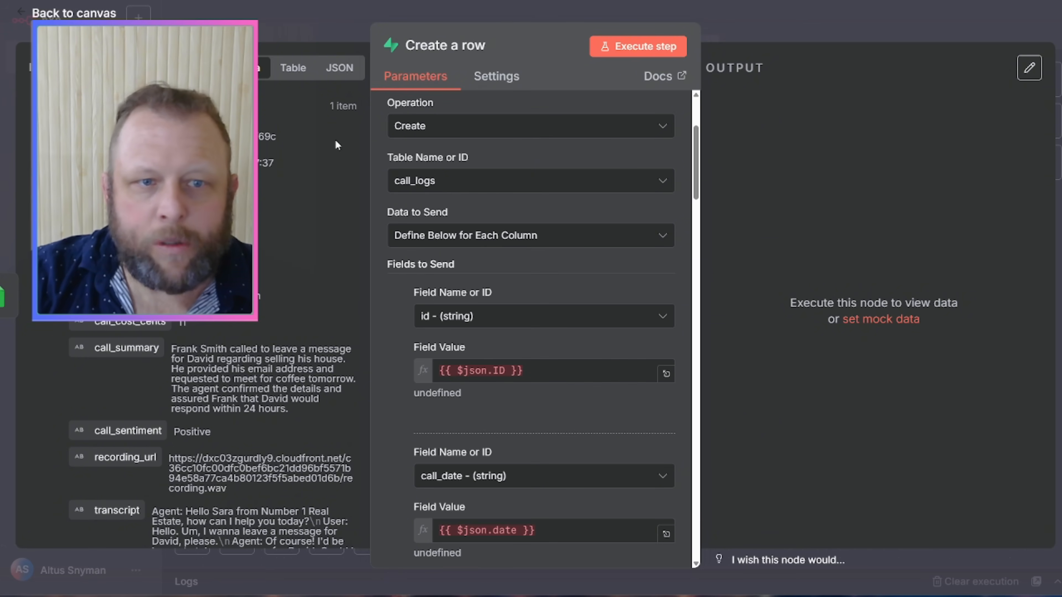
scroll(297, 295, down, 3)
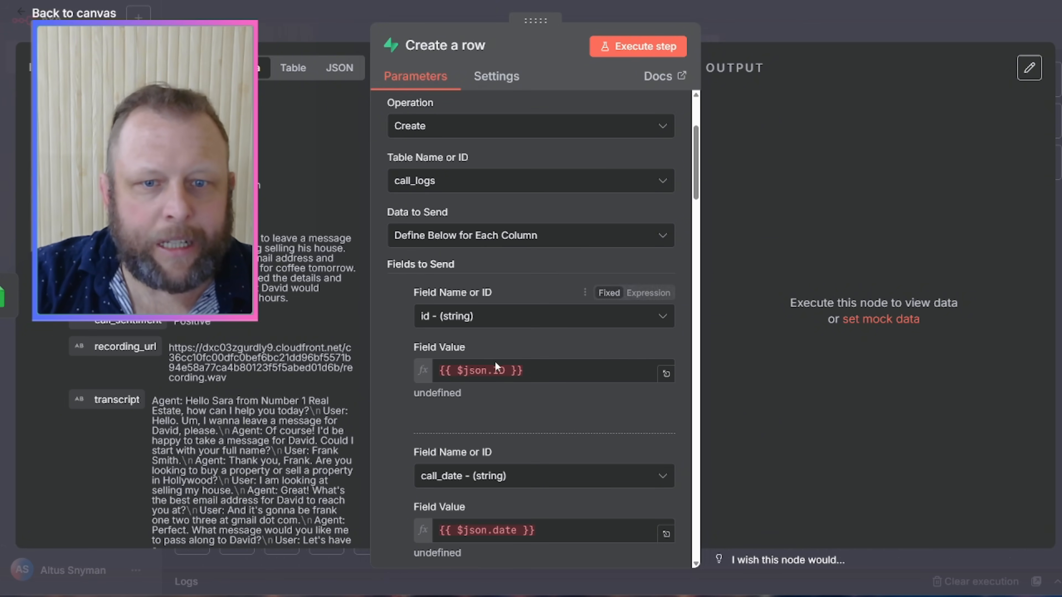
scroll(460, 445, down, 8)
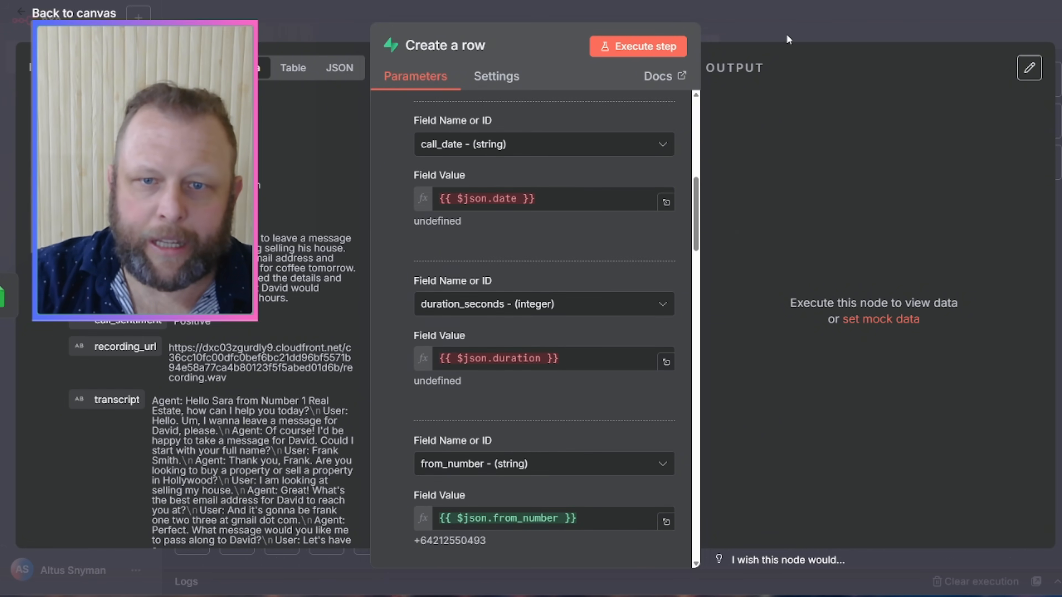
click(786, 36)
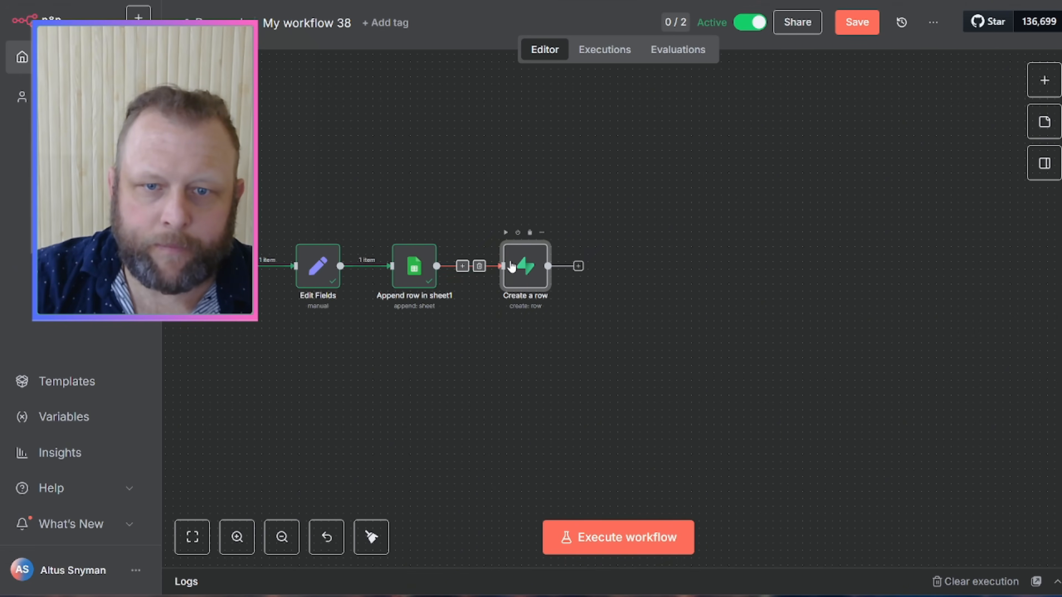
Step: Replace the Append row → Create a row link with a direct link from Edit Fields
drag(507, 273, 544, 213)
click(498, 237)
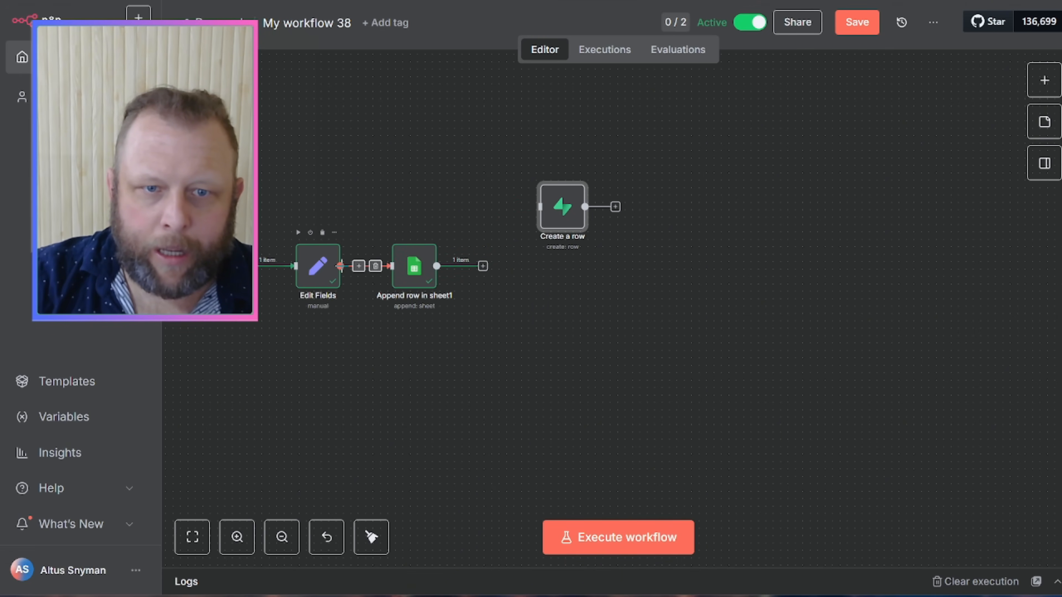
drag(341, 266, 609, 344)
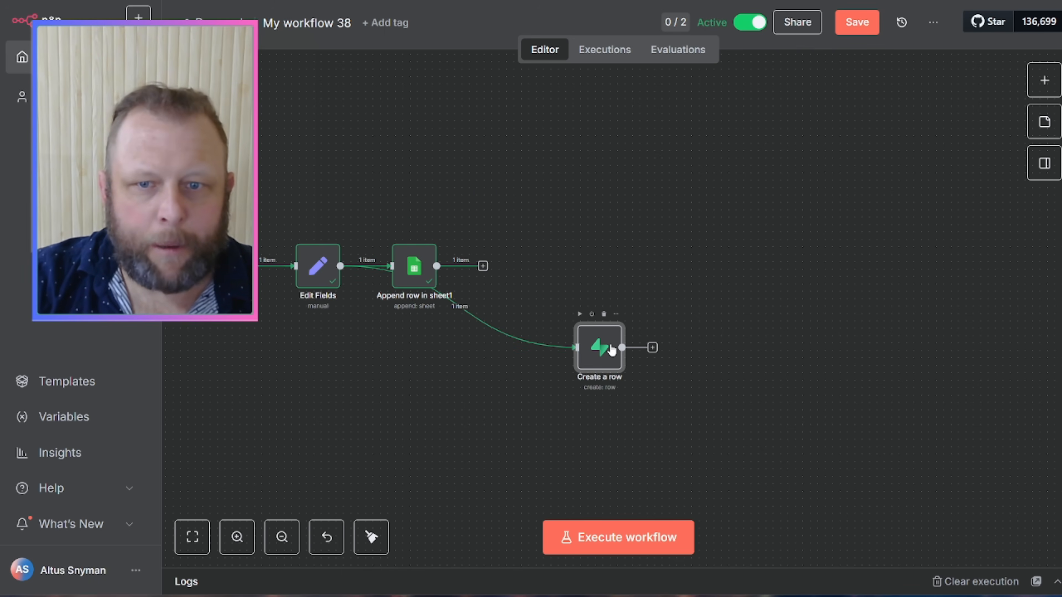
double_click(611, 344)
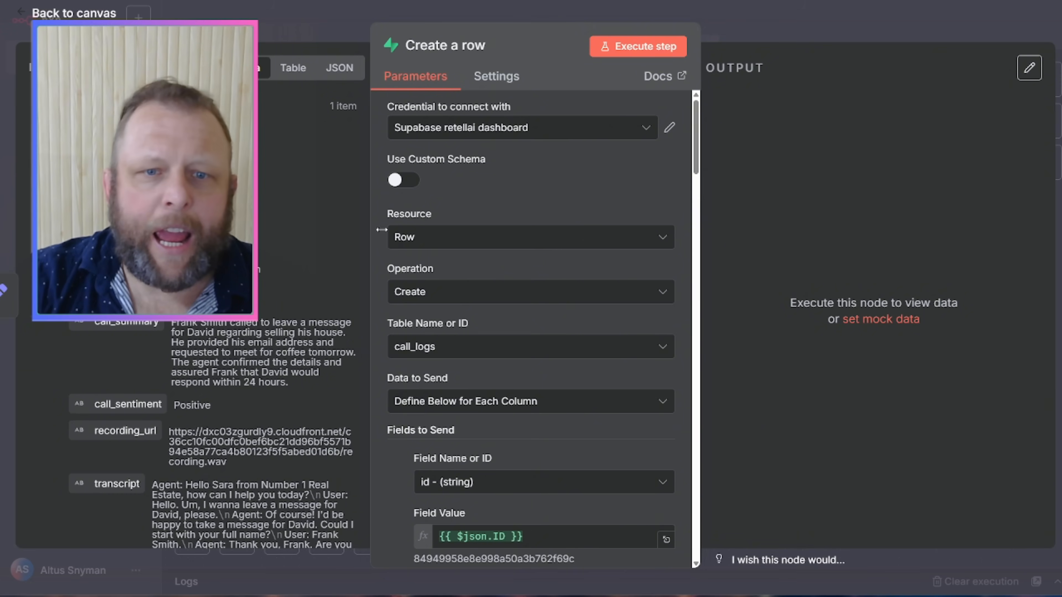
scroll(486, 339, down, 10)
scroll(496, 364, down, 20)
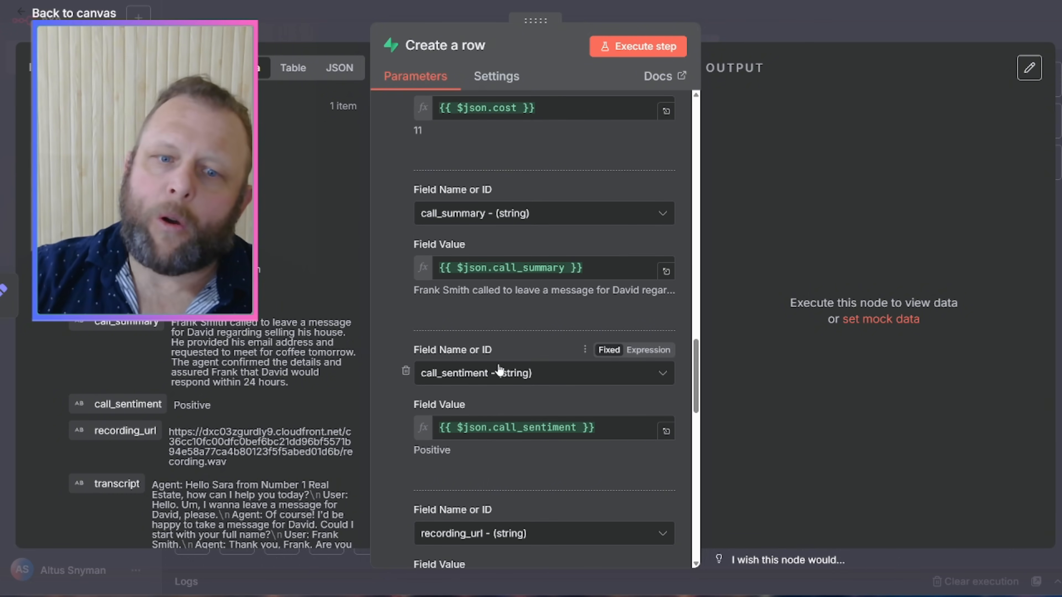
click(794, 23)
Step: Arrange Append row in sheet1 and Create a row as aligned upper and lower branches
drag(607, 340, 444, 407)
drag(411, 276, 485, 195)
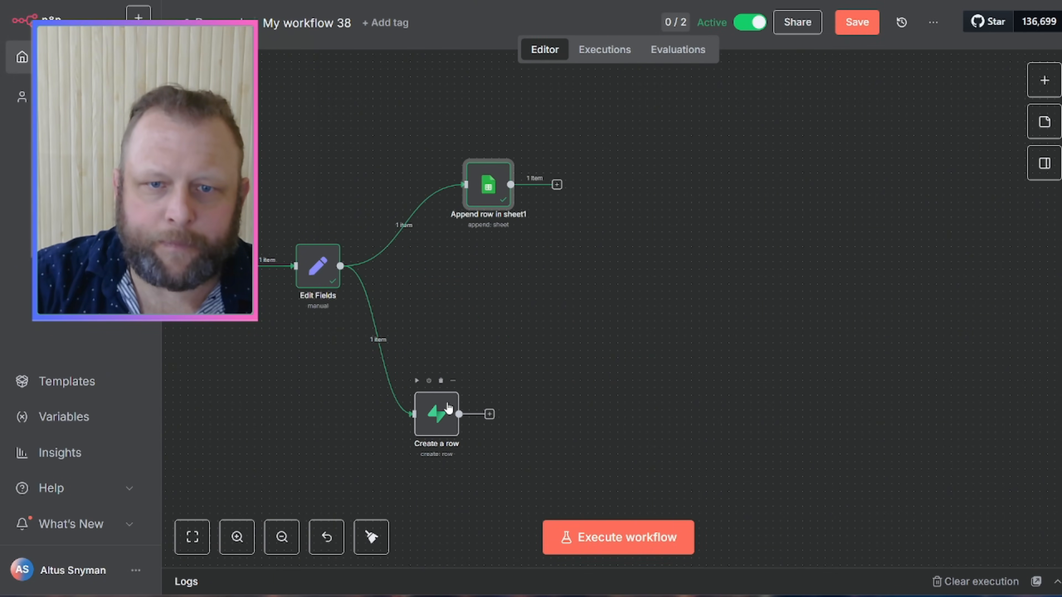
drag(448, 408, 505, 364)
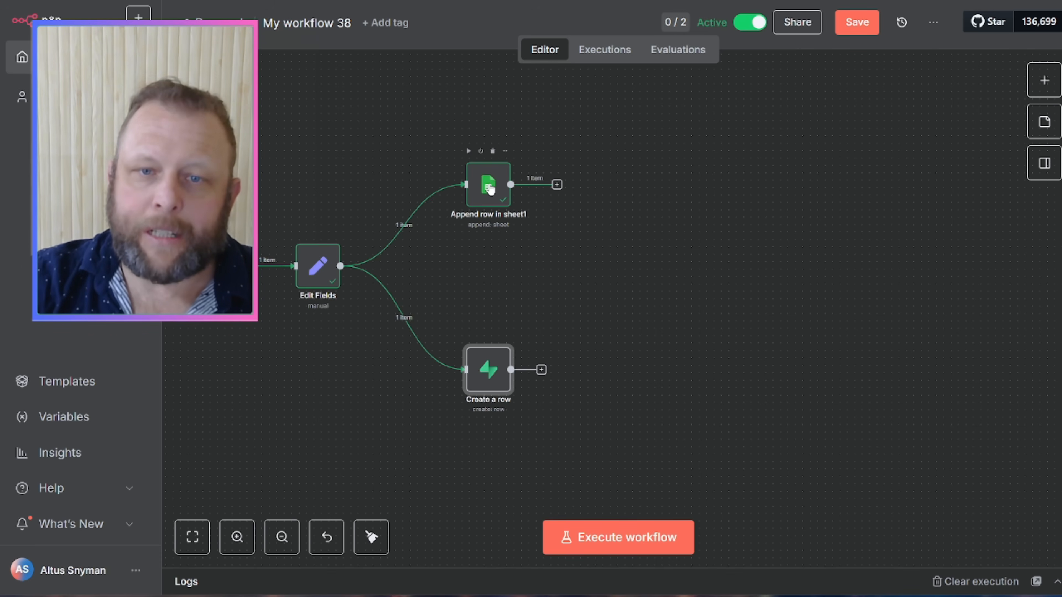
drag(490, 190, 514, 186)
drag(496, 388, 518, 395)
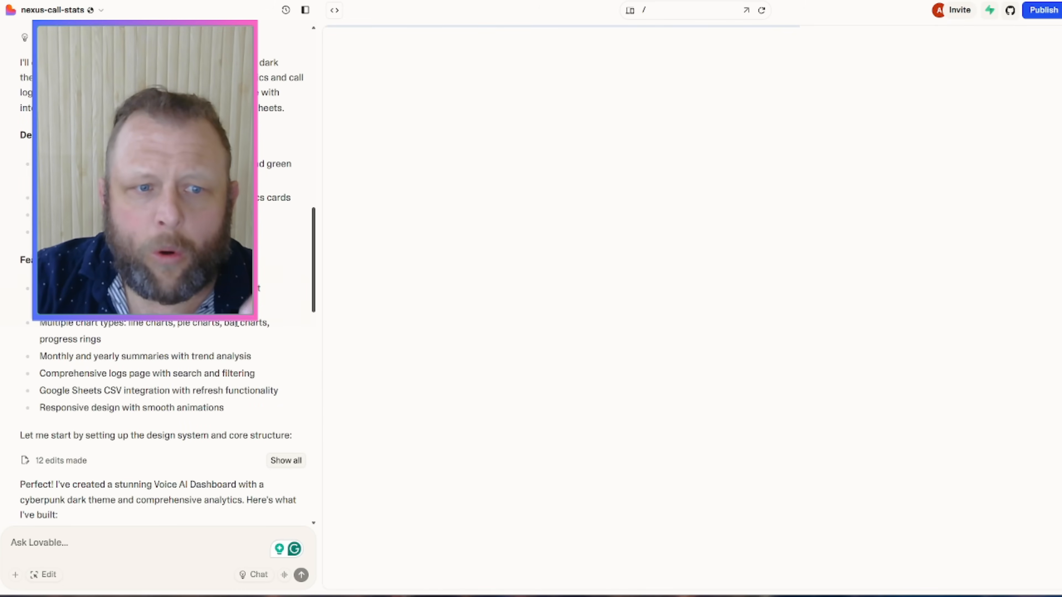
Step: Scroll the Lovable chat's build summary while the dashboard preview loads
scroll(236, 323, down, 10)
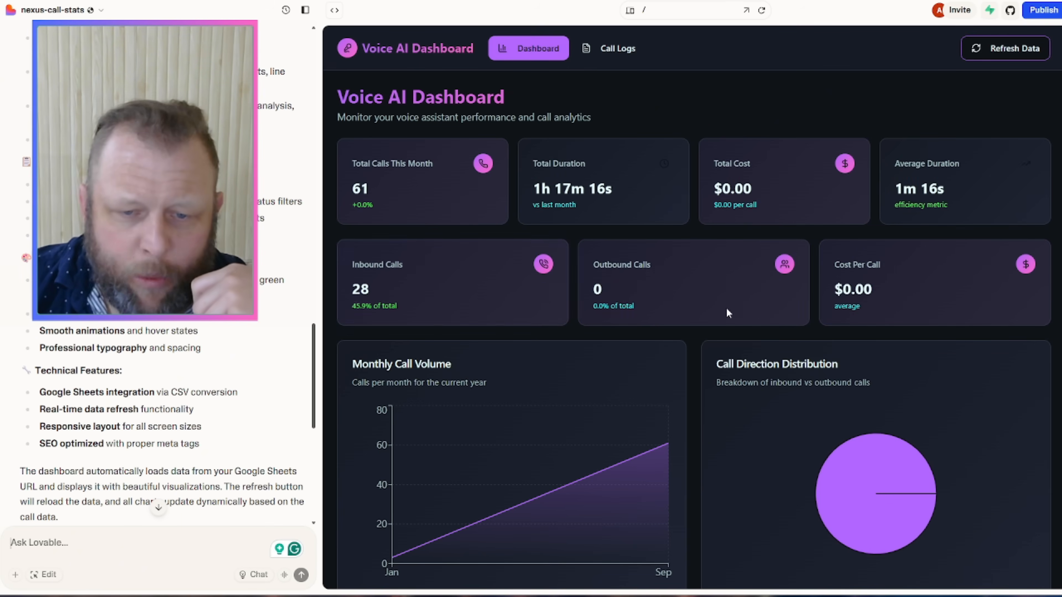
scroll(775, 316, down, 5)
scroll(775, 316, up, 5)
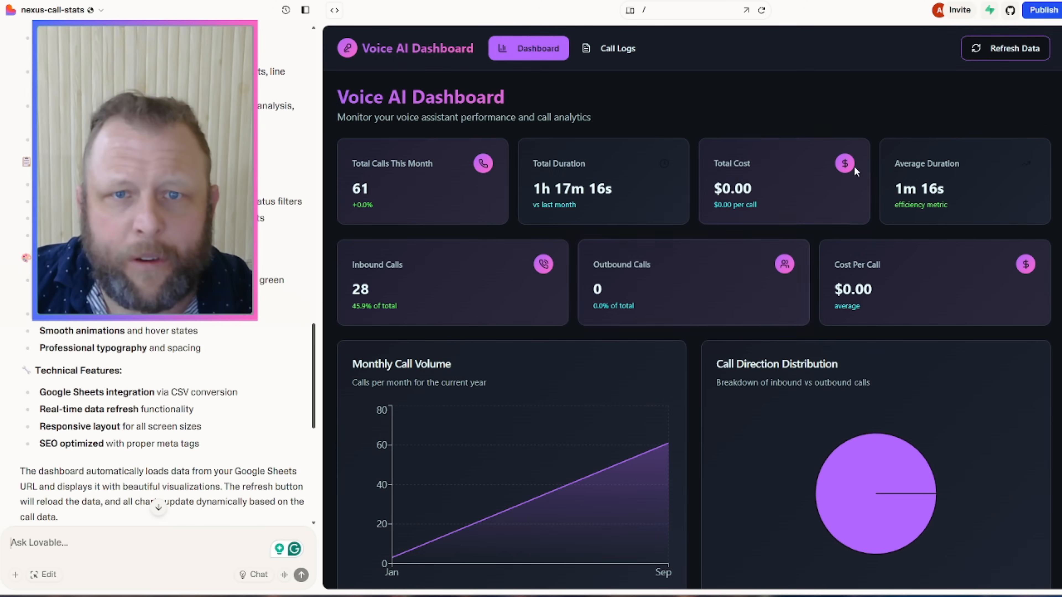
Step: Open the Voice AI Dashboard in its own window and scroll through its cost, sentiment and duration charts
click(748, 10)
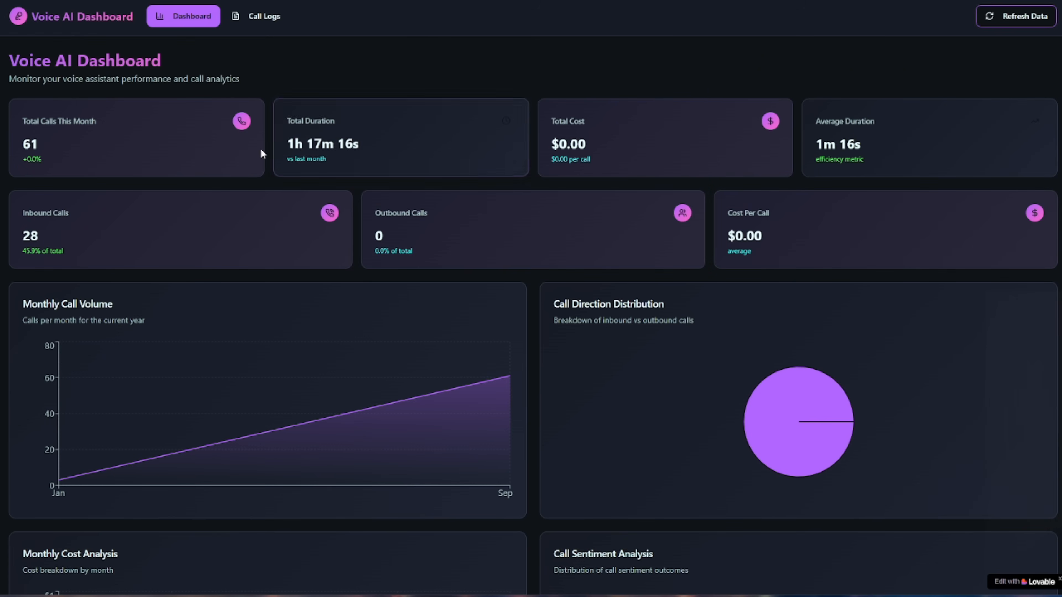
scroll(520, 239, down, 10)
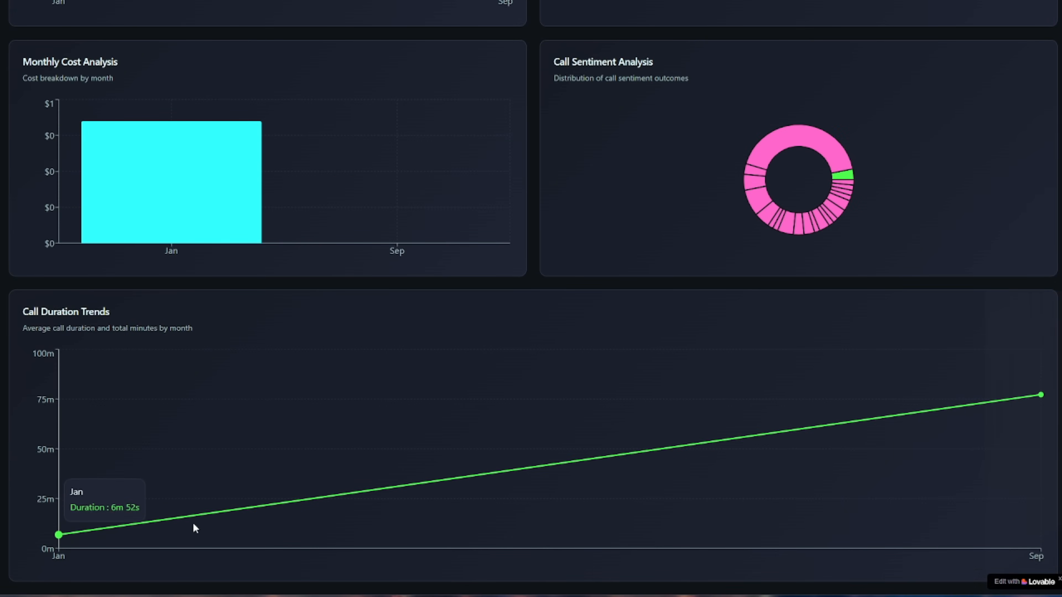
scroll(684, 388, up, 3)
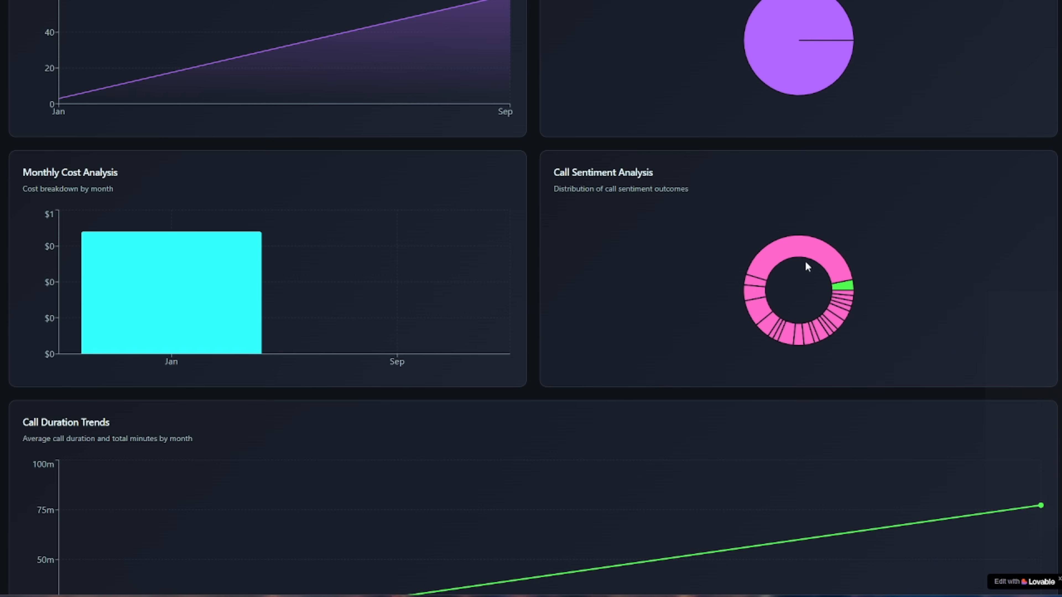
mouse_move(842, 292)
drag(564, 172, 653, 172)
scroll(671, 238, up, 5)
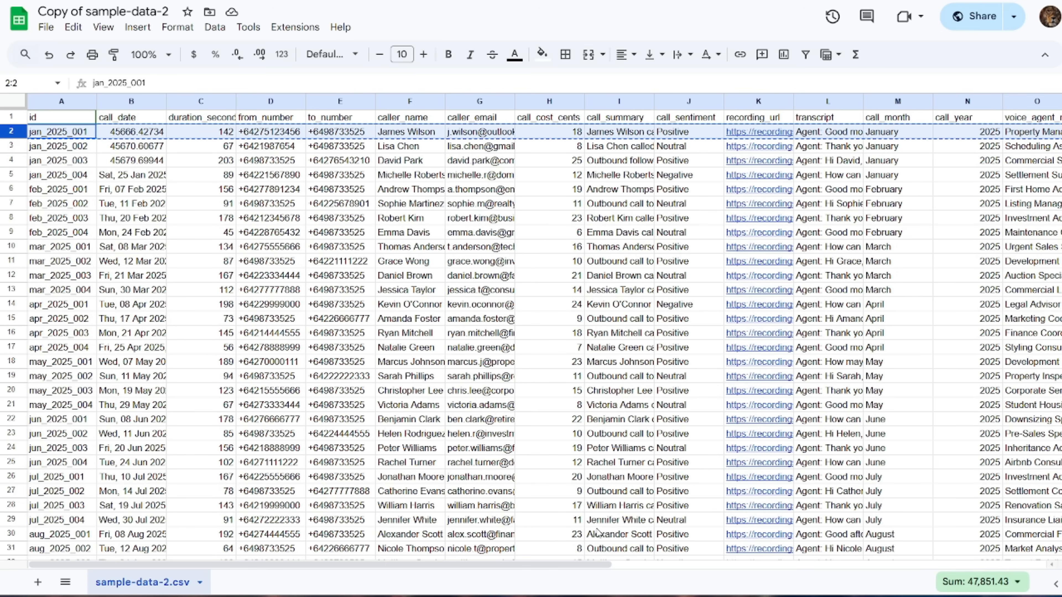
drag(565, 565, 613, 565)
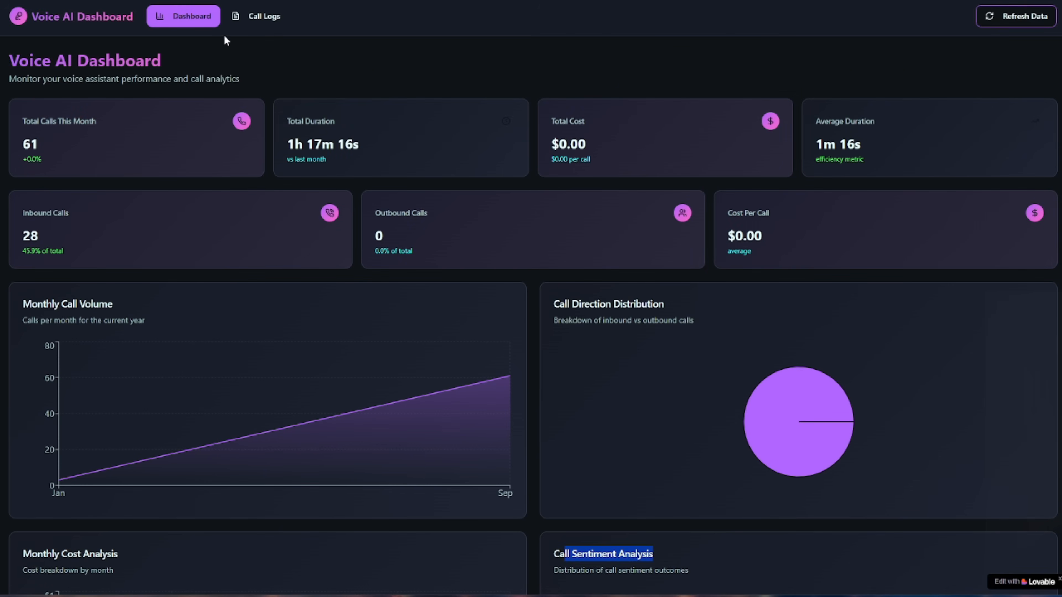
click(259, 16)
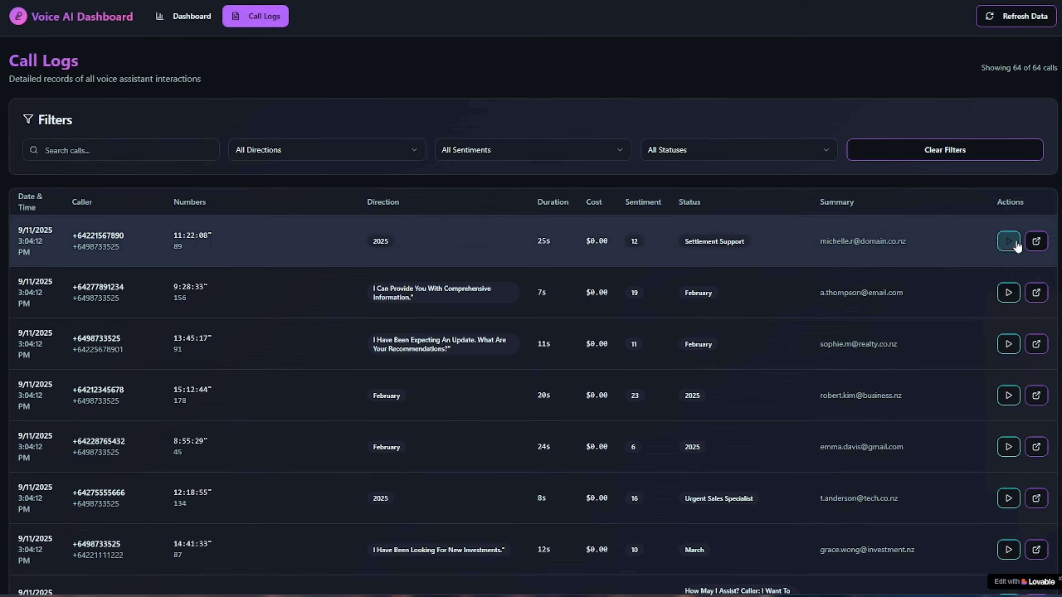
Step: Play the first call's recording to check the newly parsed call data
click(1008, 242)
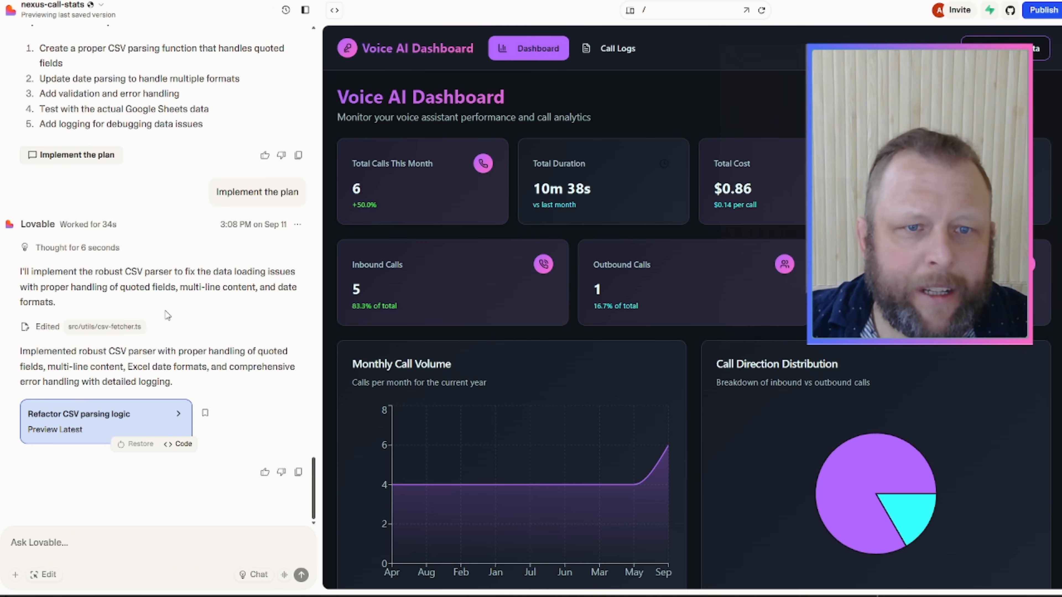
Step: Review Lovable's CSV parsing fix plan, including its note on long multi-line transcripts
scroll(167, 315, up, 12)
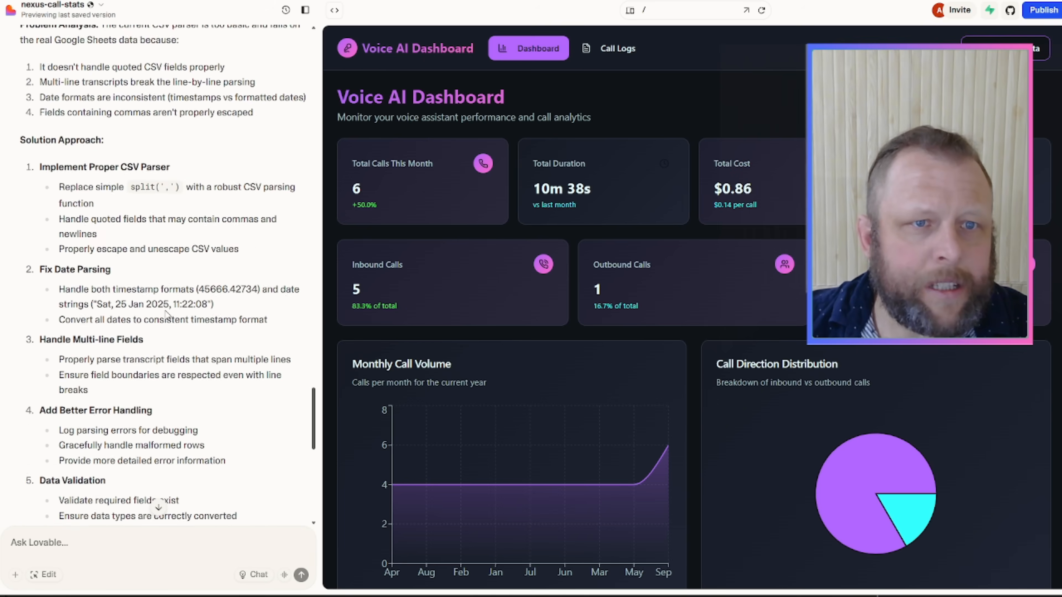
scroll(167, 316, up, 15)
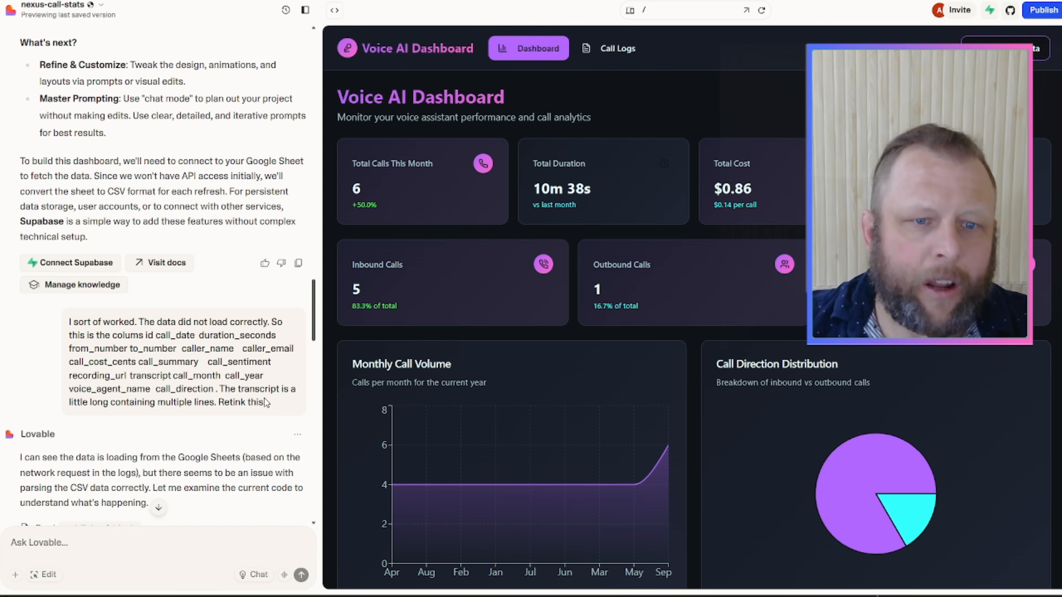
drag(230, 395, 275, 402)
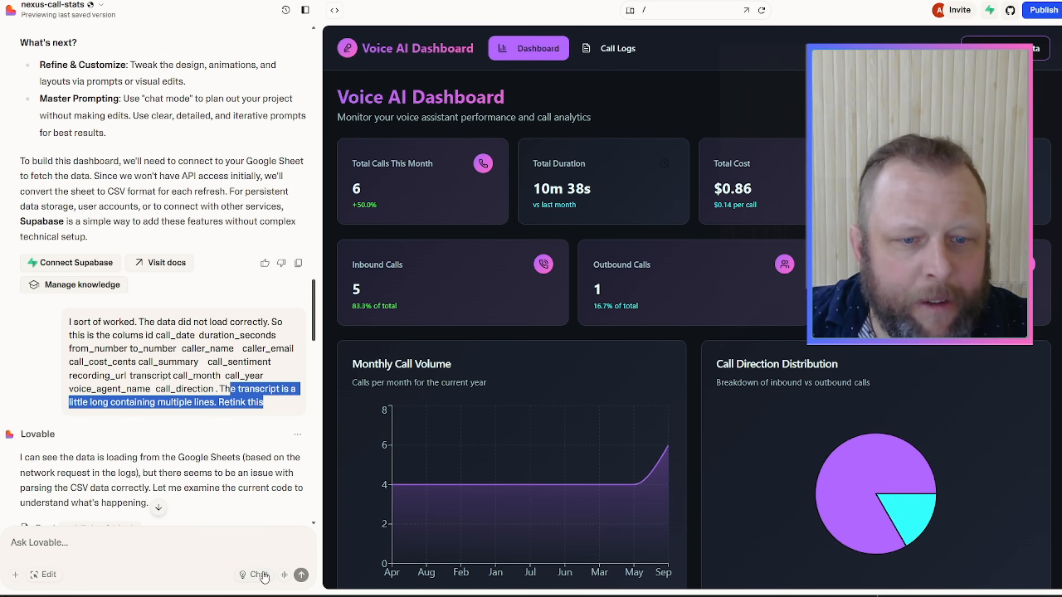
scroll(205, 387, down, 2)
scroll(205, 386, down, 6)
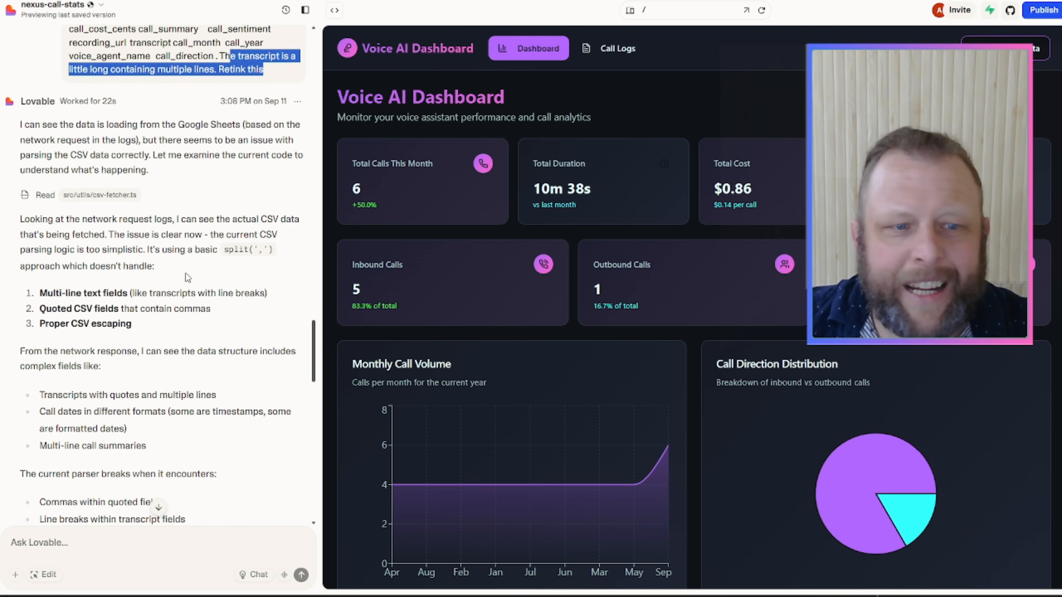
scroll(237, 203, down, 9)
scroll(185, 279, down, 1)
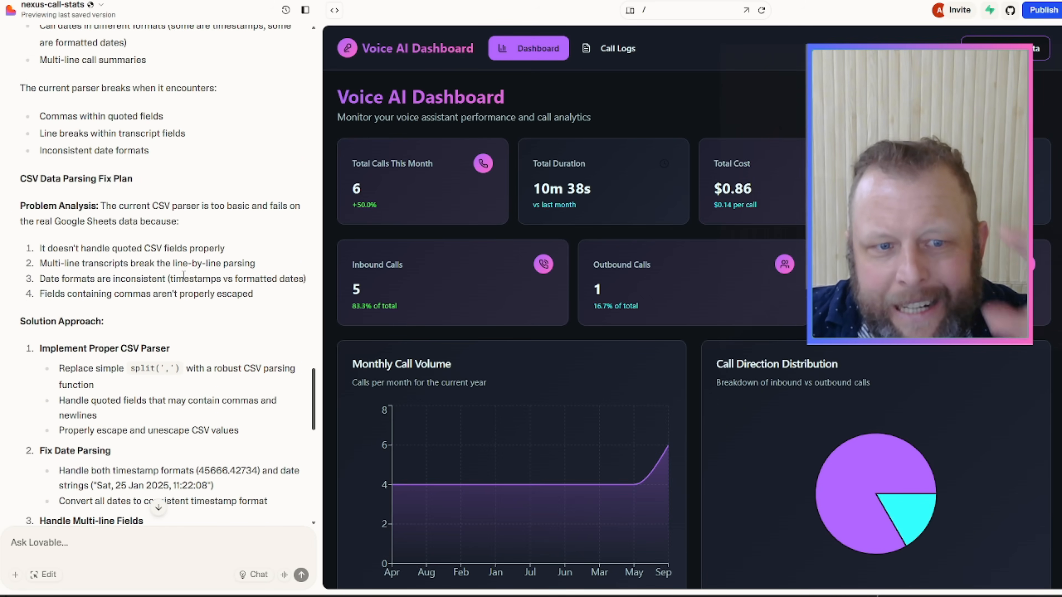
scroll(183, 276, down, 10)
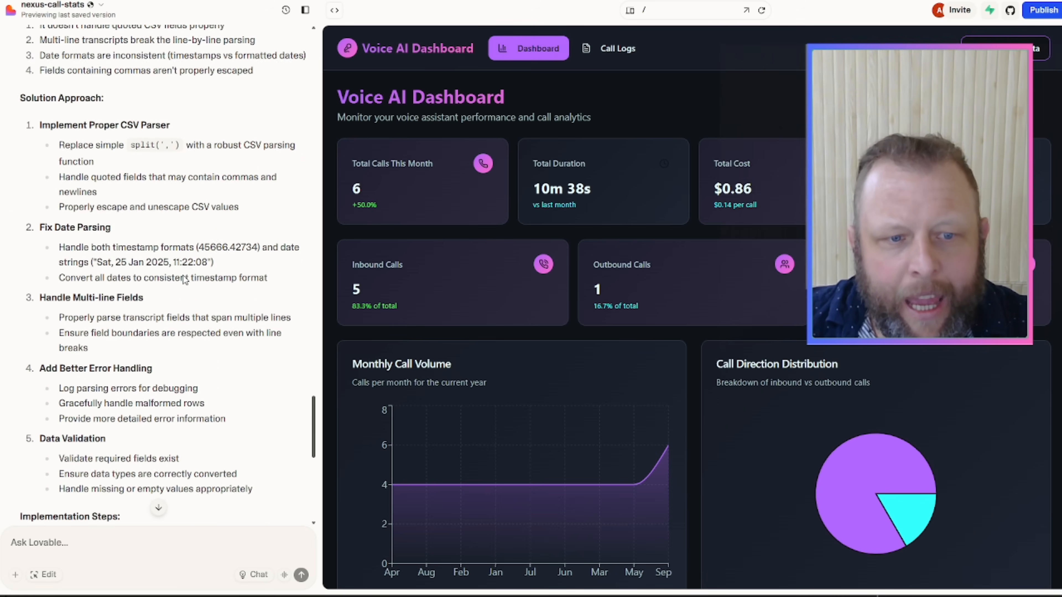
scroll(183, 276, down, 3)
scroll(128, 370, down, 4)
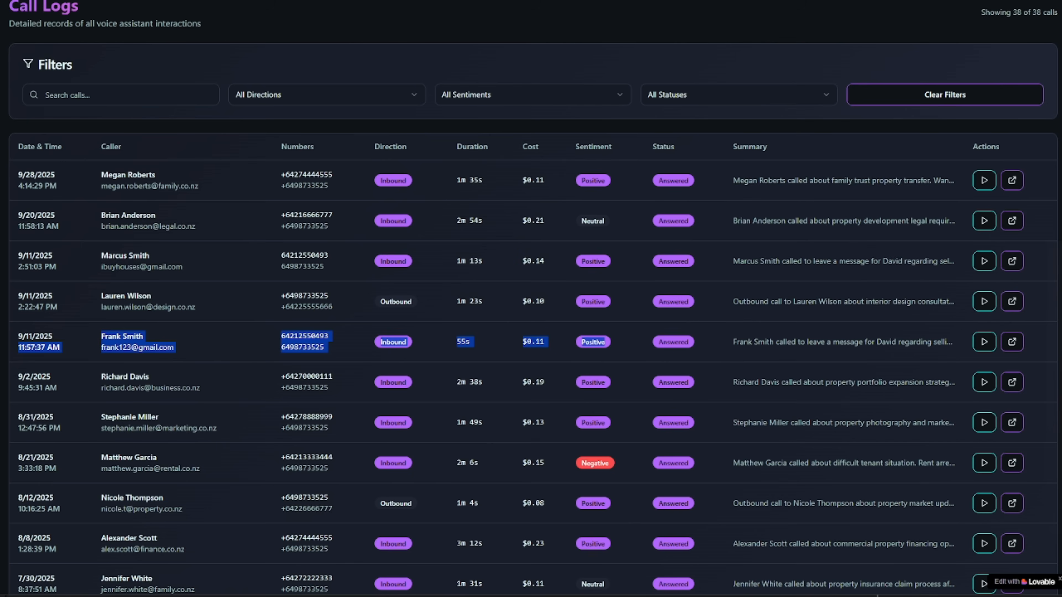
Step: Open the Dashboard view and scroll through the call volume, cost, sentiment and duration charts
scroll(546, 51, up, 2)
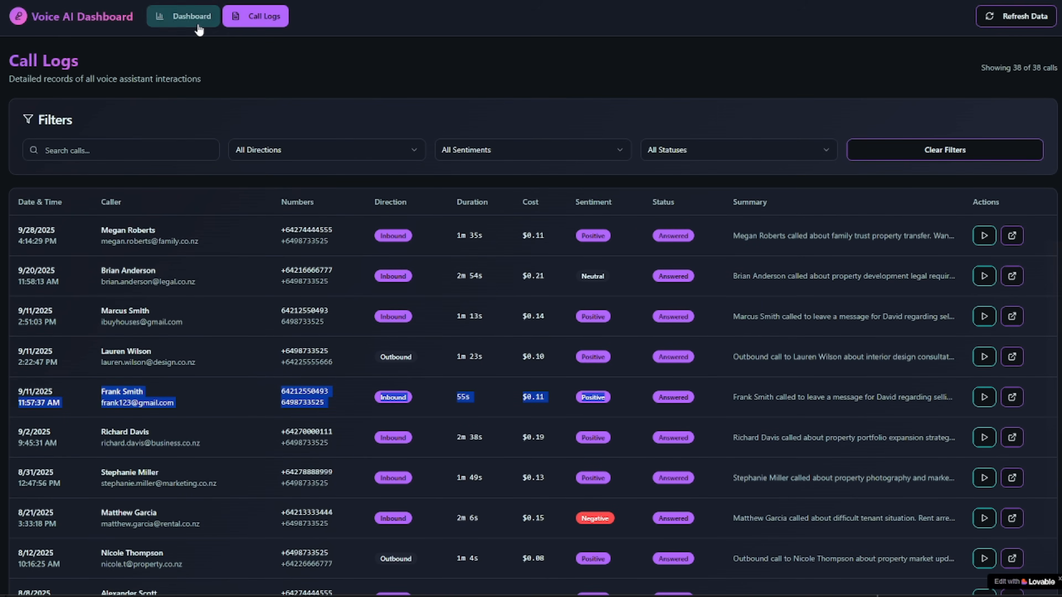
click(184, 16)
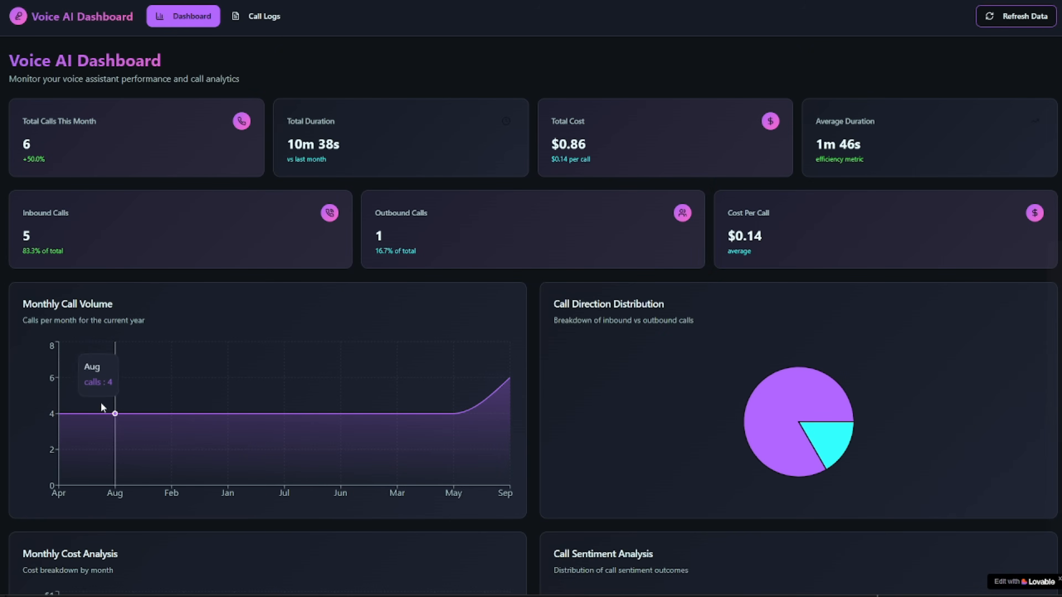
mouse_move(69, 413)
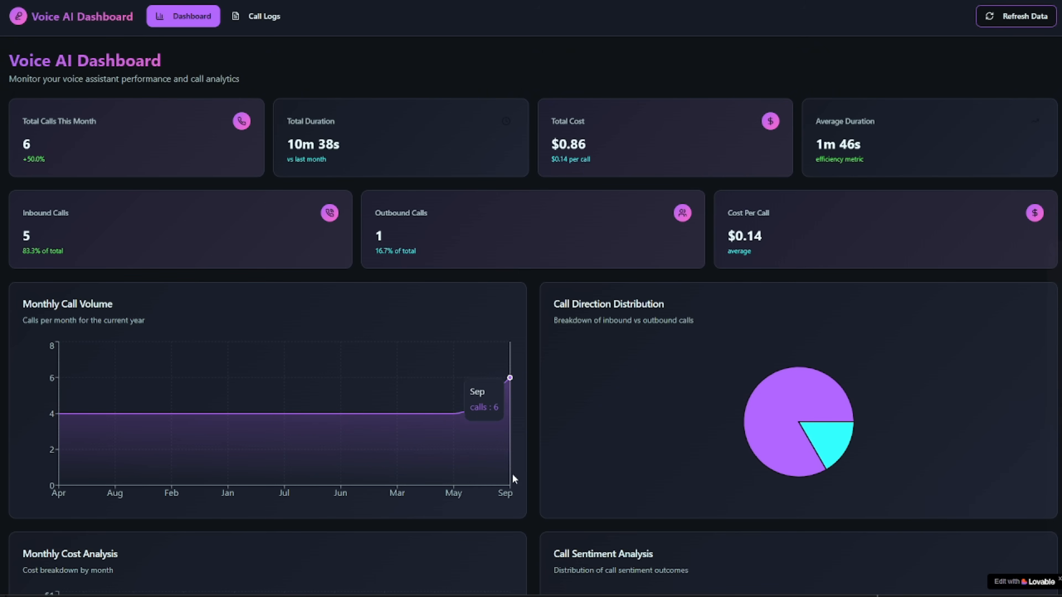
scroll(512, 479, down, 5)
scroll(514, 486, down, 1)
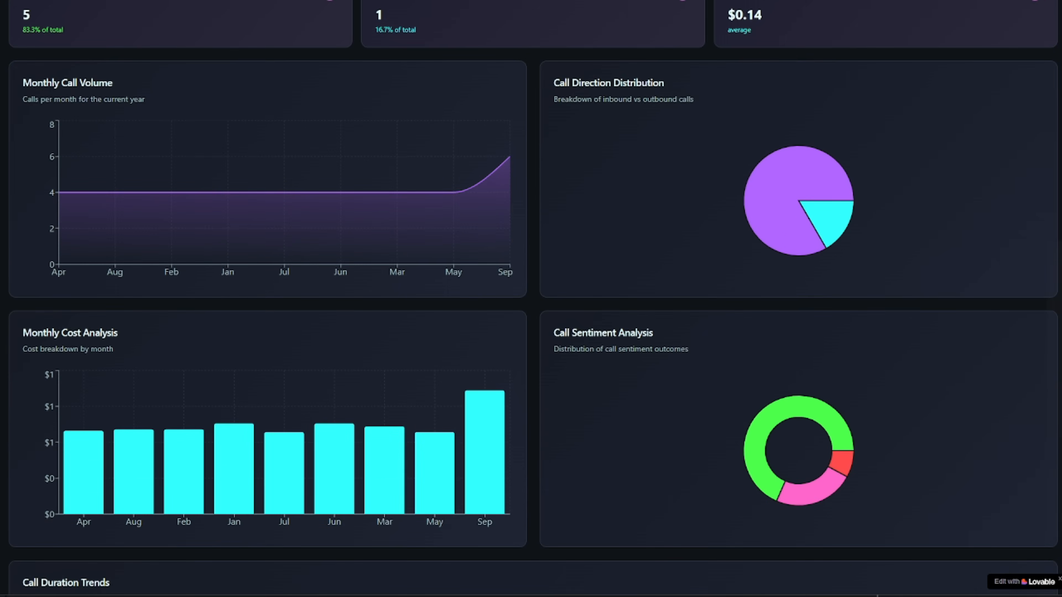
scroll(376, 356, down, 3)
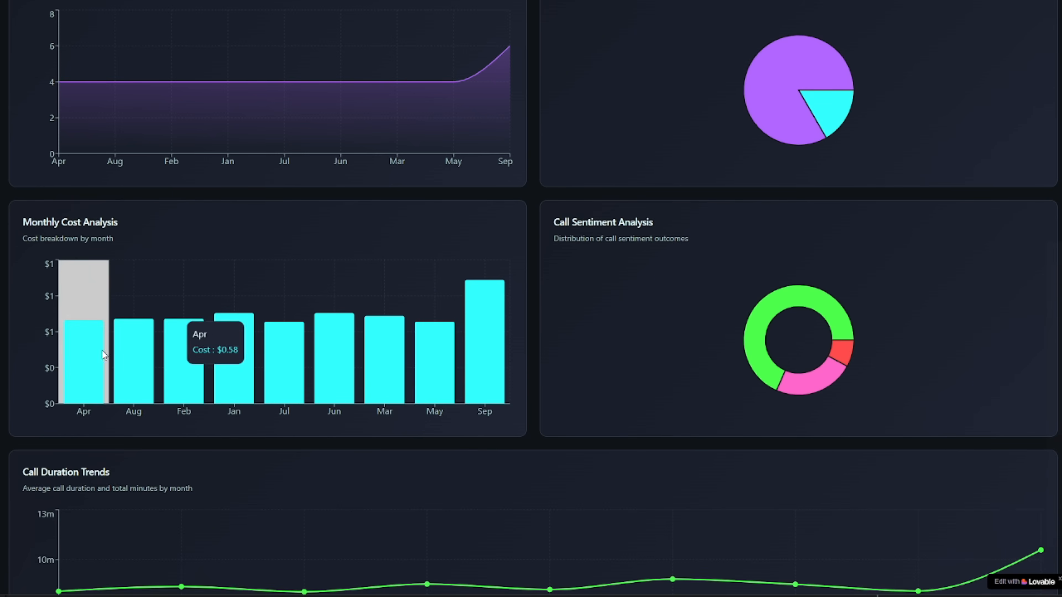
scroll(284, 491, down, 3)
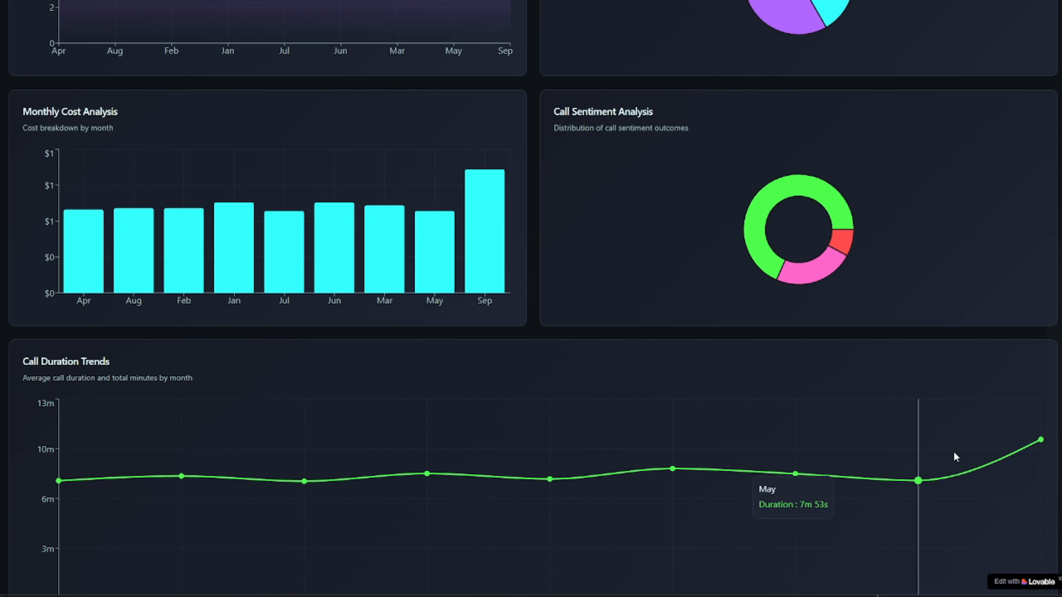
scroll(978, 442, down, 1)
scroll(979, 442, up, 8)
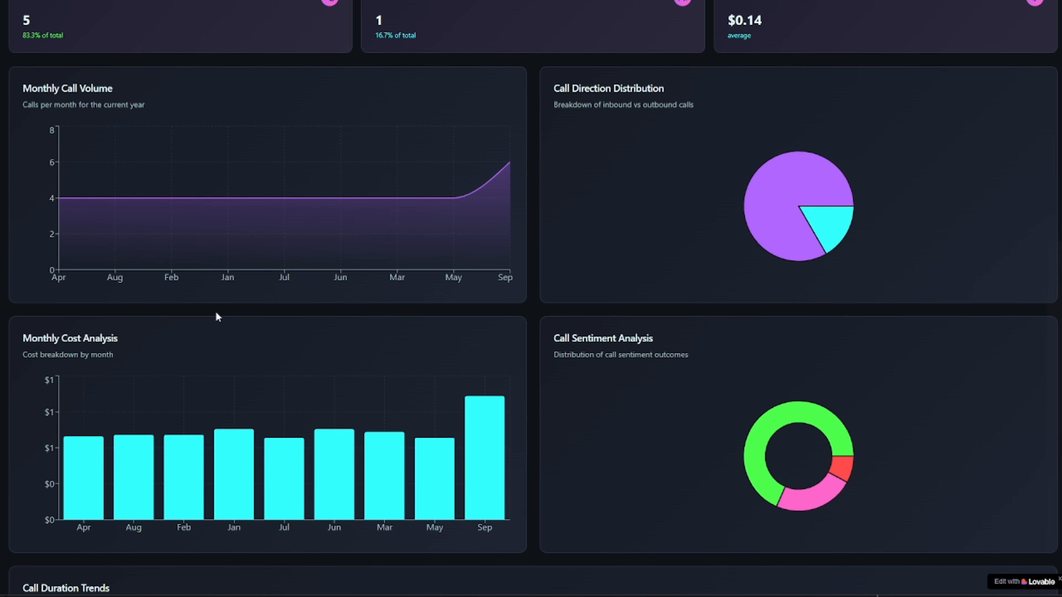
scroll(217, 317, up, 5)
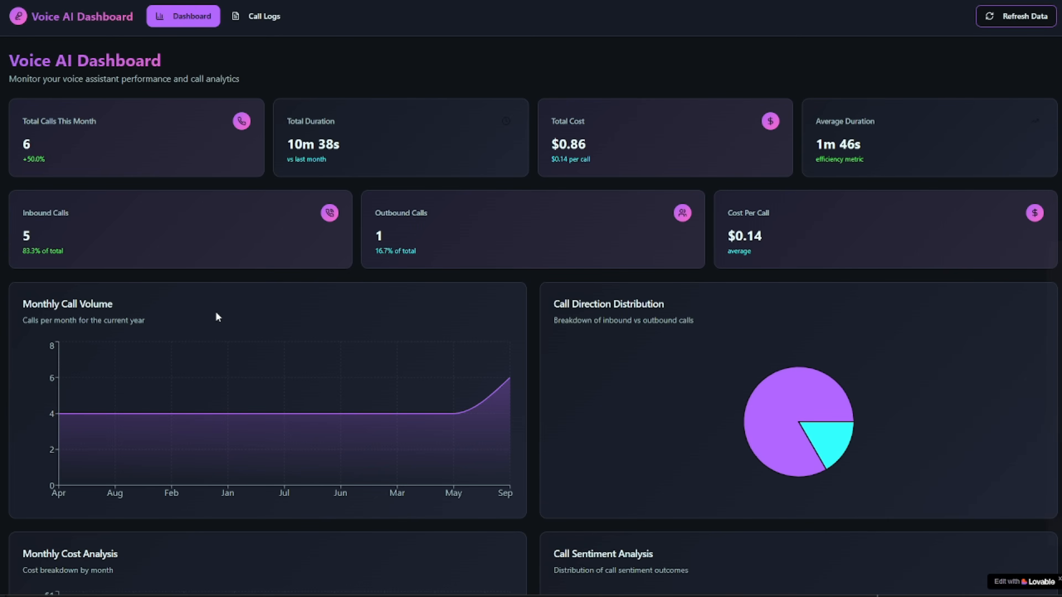
Step: Open Call Logs and scroll through the table of 38 calls
click(260, 16)
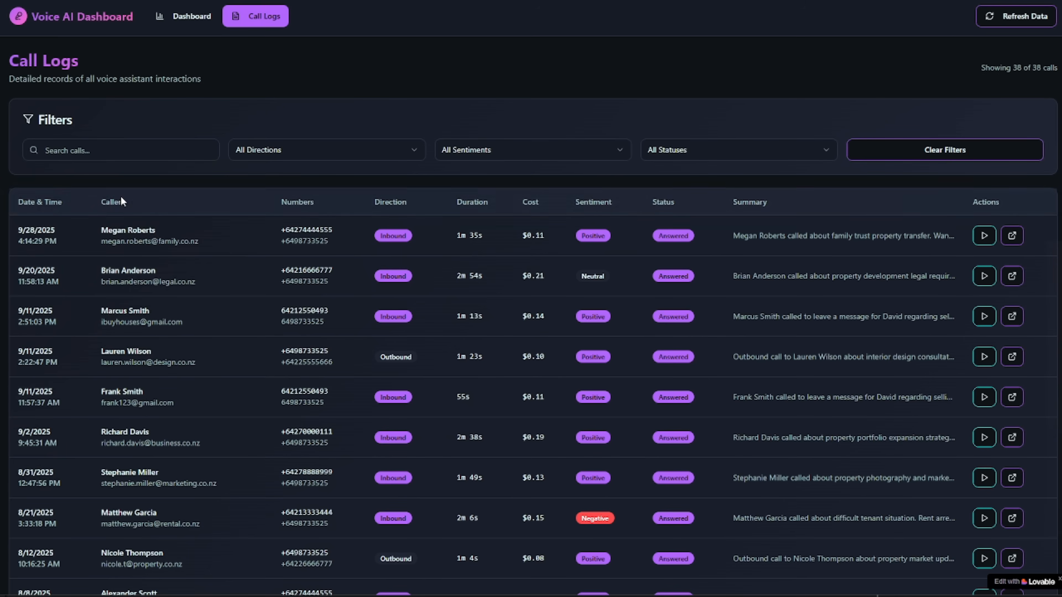
scroll(318, 383, down, 5)
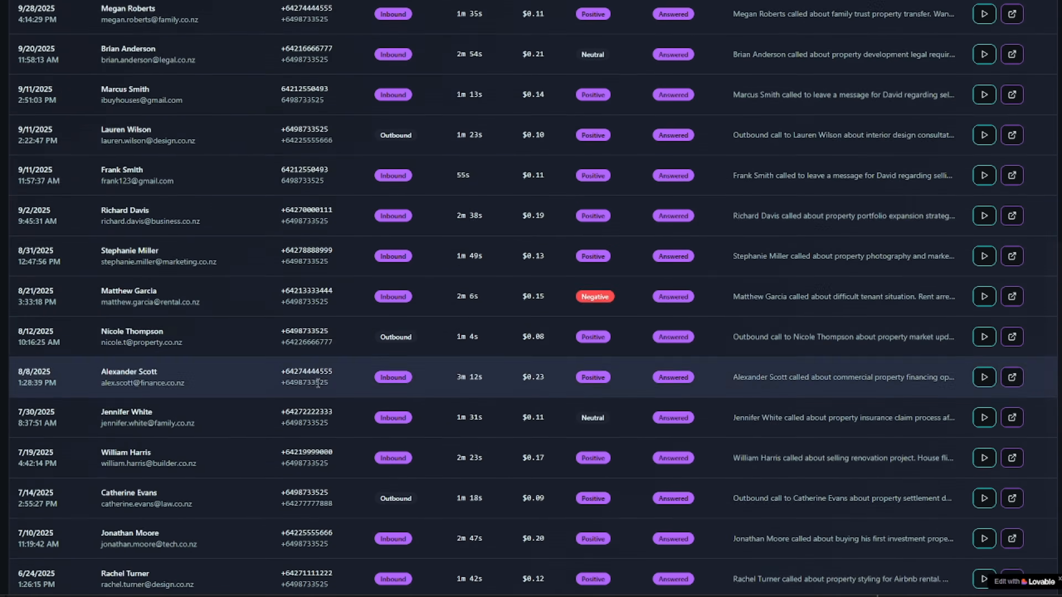
scroll(318, 383, down, 5)
scroll(452, 383, up, 2)
scroll(421, 398, down, 2)
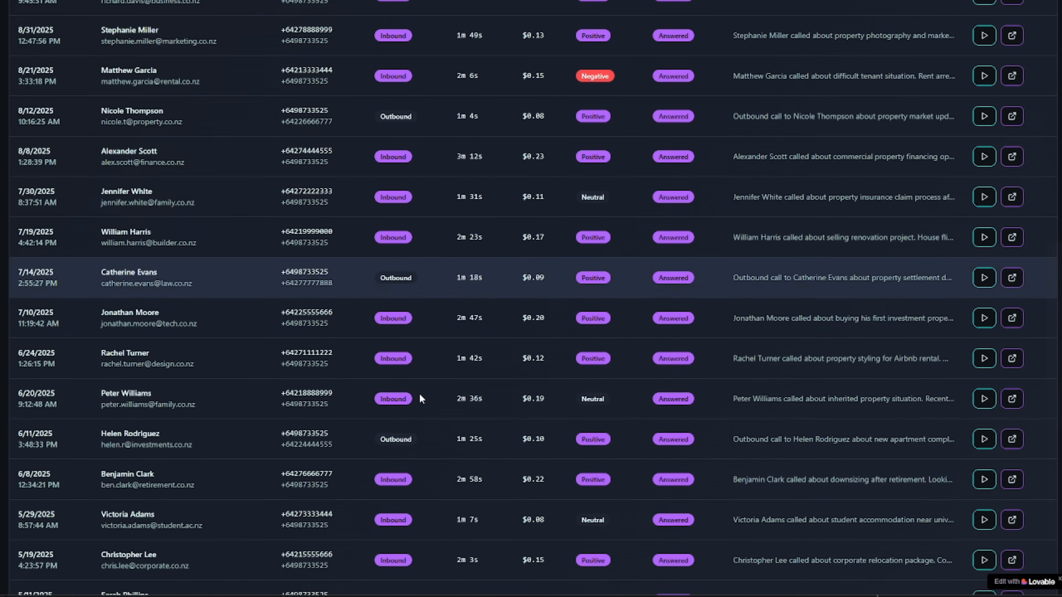
scroll(421, 399, down, 3)
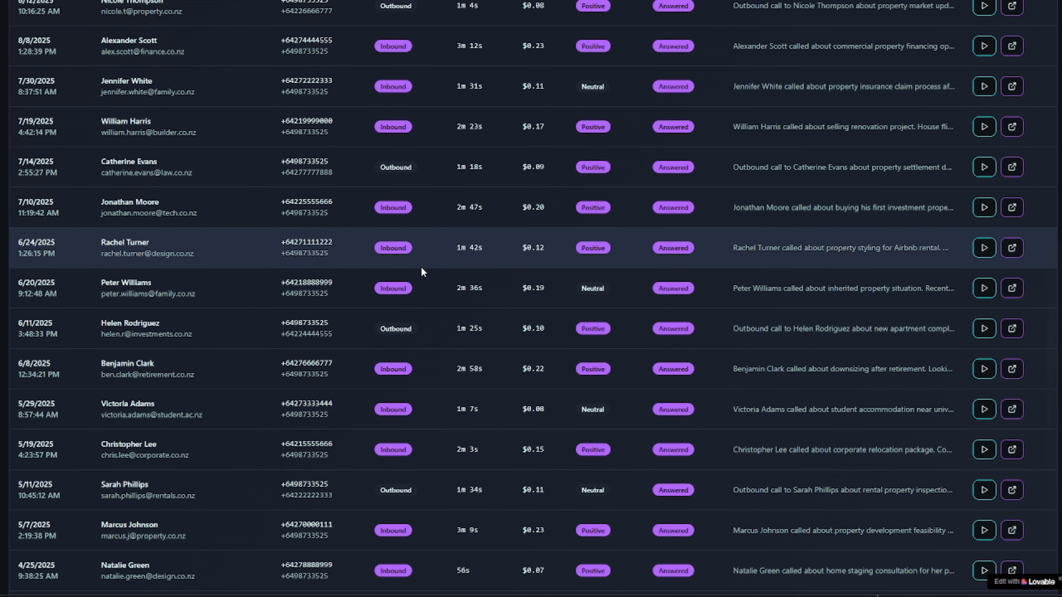
scroll(422, 272, up, 14)
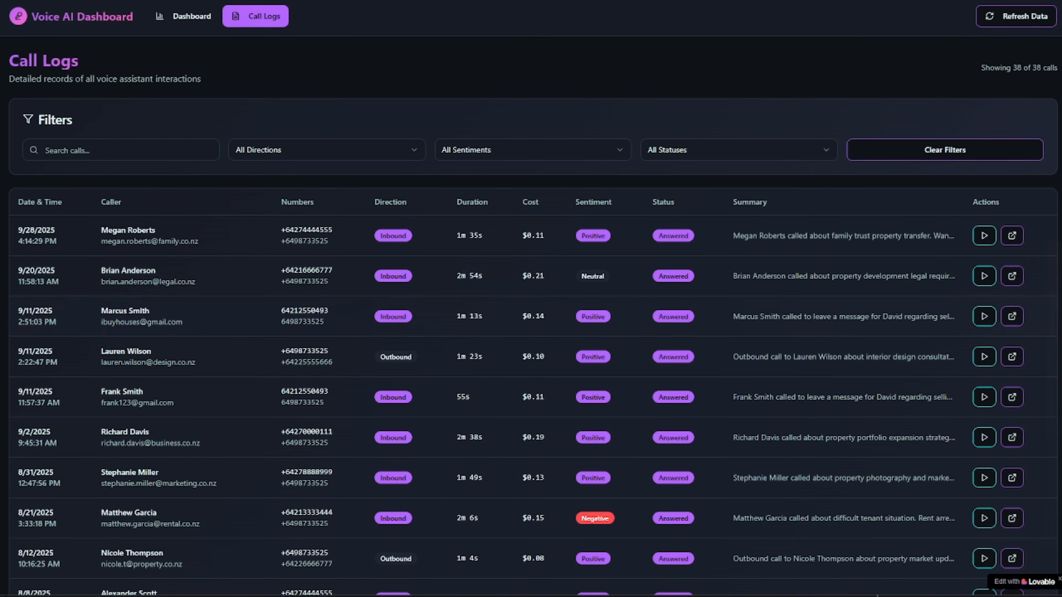
Step: Highlight the dates, times, callers and details of the first five calls to verify parsing
drag(25, 231, 64, 238)
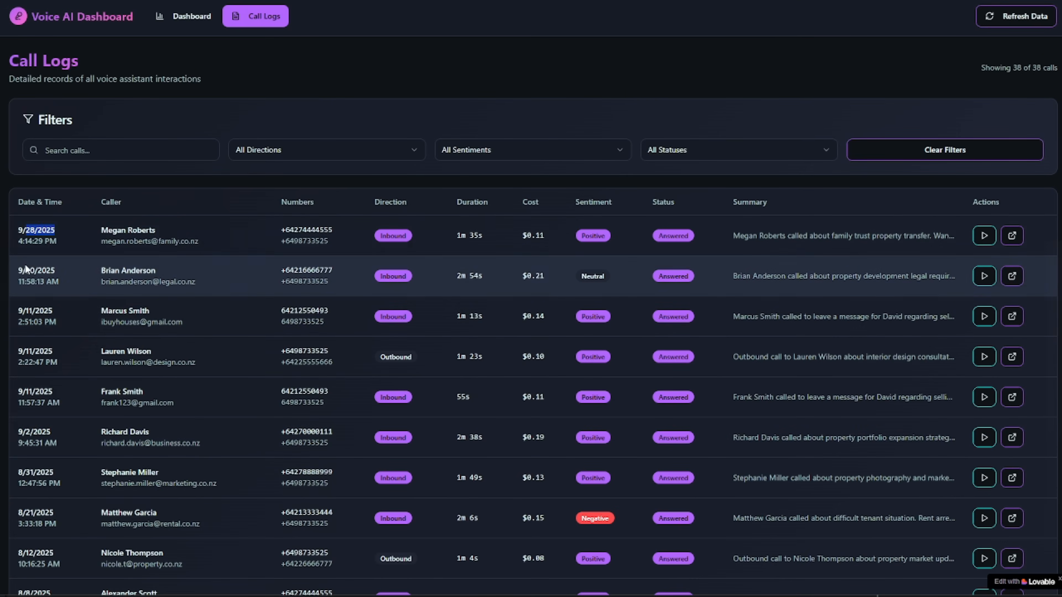
drag(35, 272, 65, 275)
drag(20, 314, 176, 323)
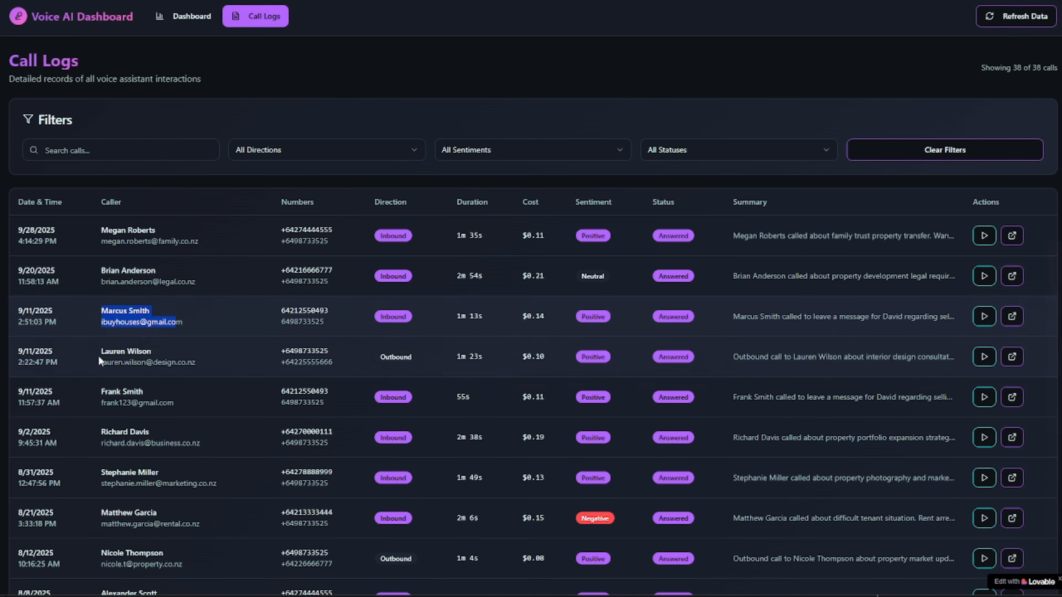
drag(40, 391, 145, 392)
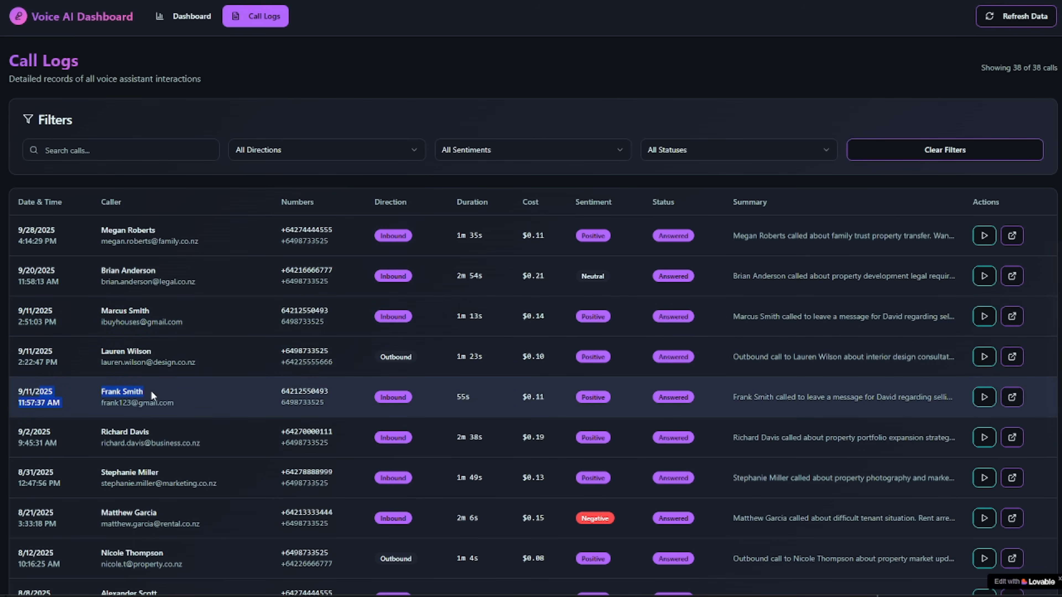
drag(119, 310, 825, 317)
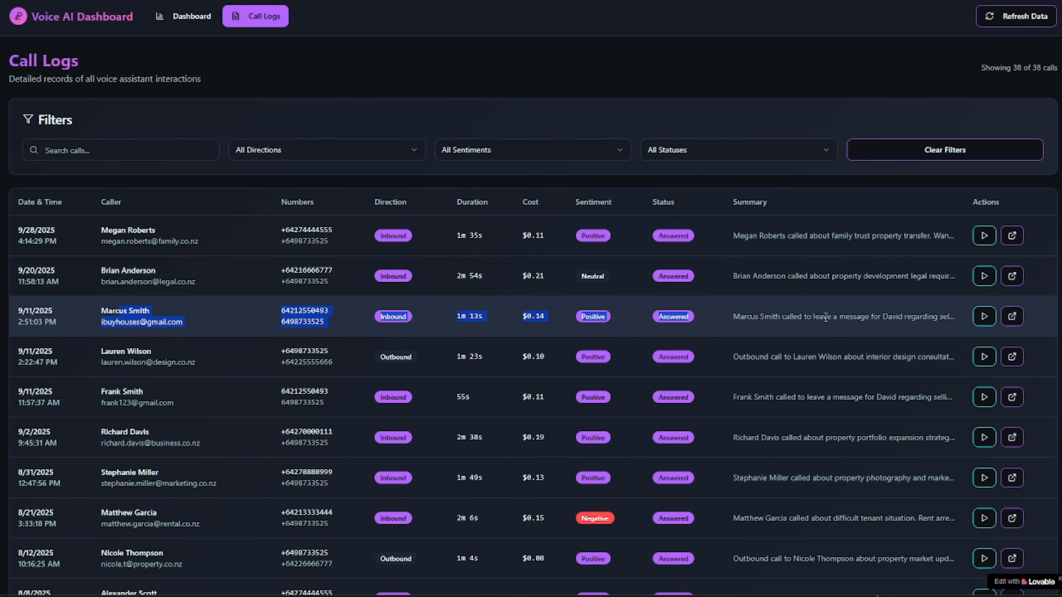
Step: Read the third call's transcript in its popup, then close it
click(1012, 324)
scroll(590, 54, down, 5)
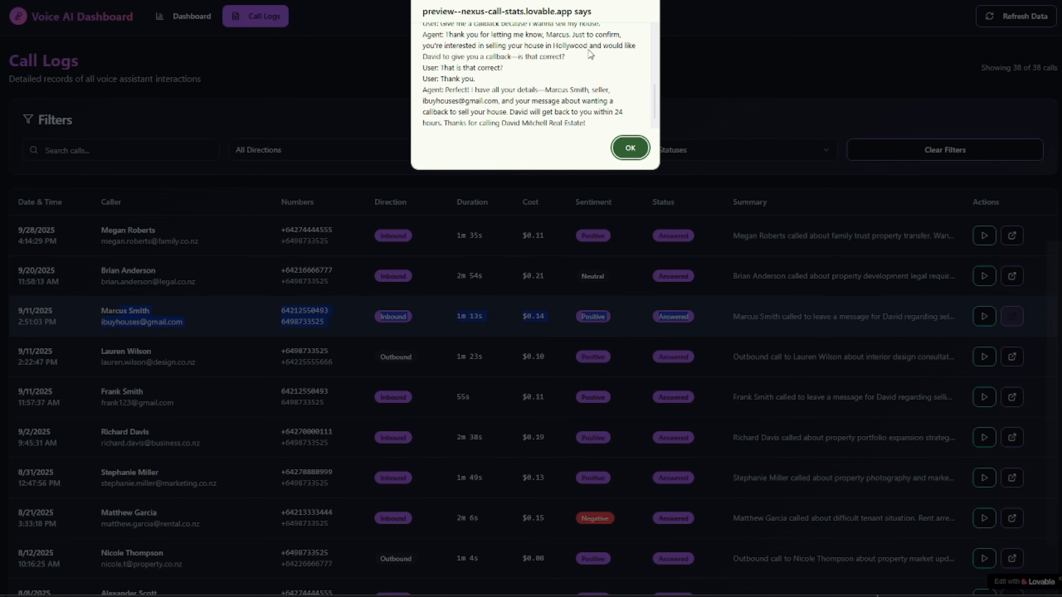
scroll(590, 54, up, 8)
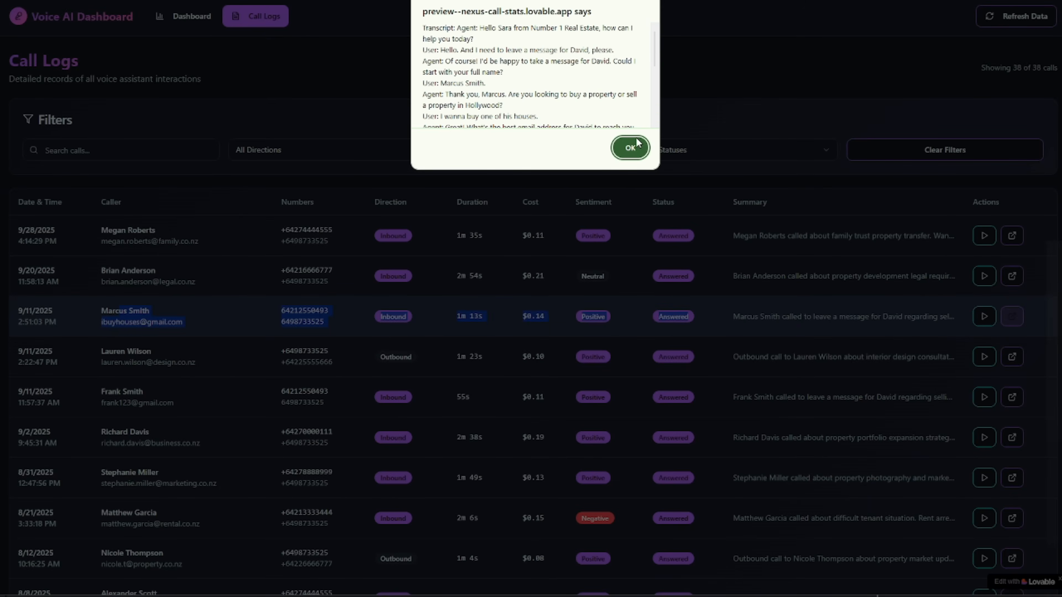
click(631, 149)
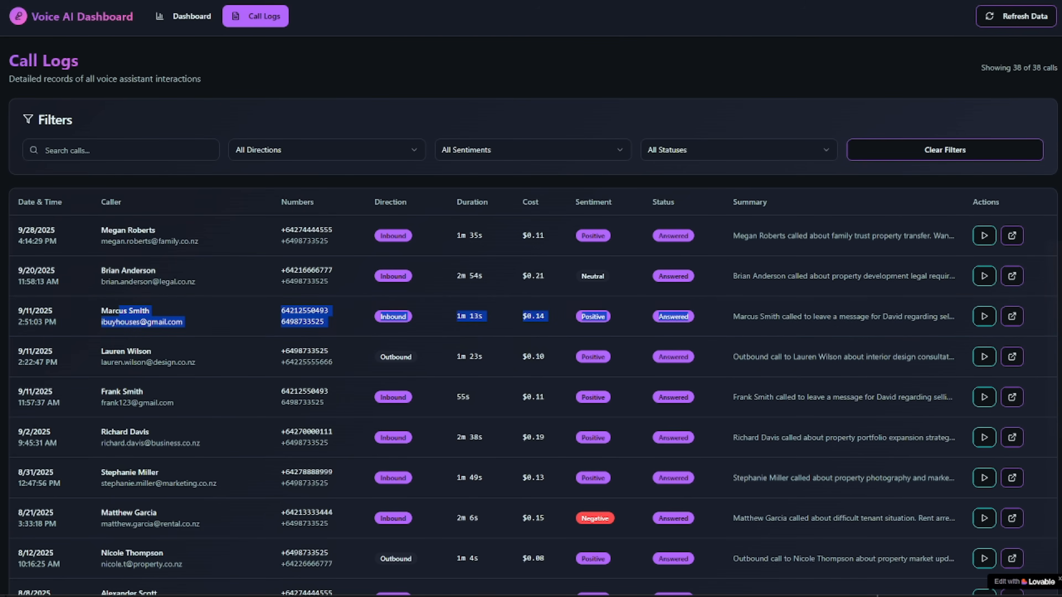
Step: Download and play the third call's recording, skipping ahead, then close the player
click(984, 317)
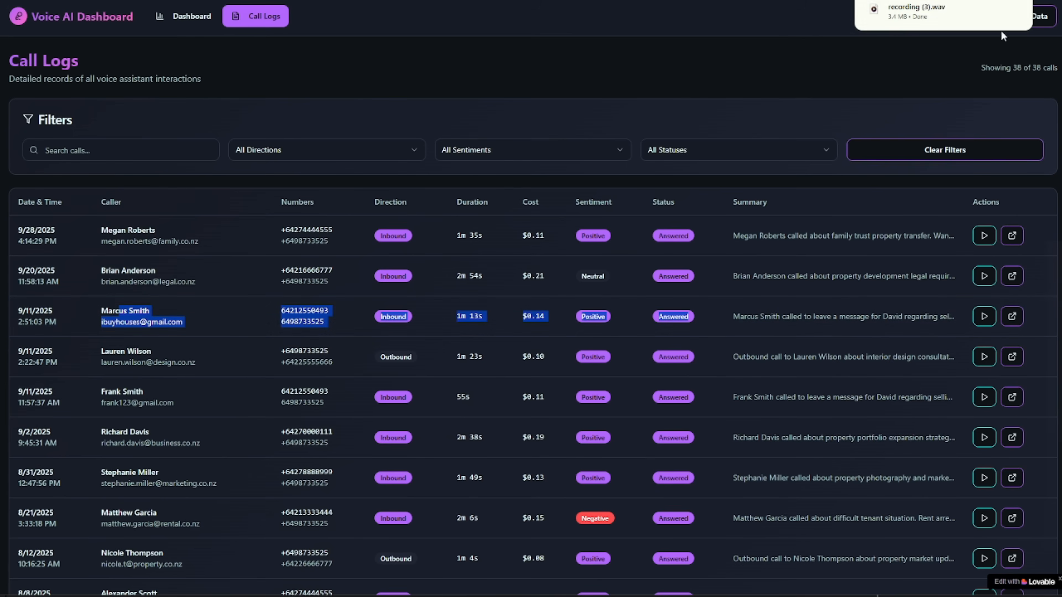
click(939, 16)
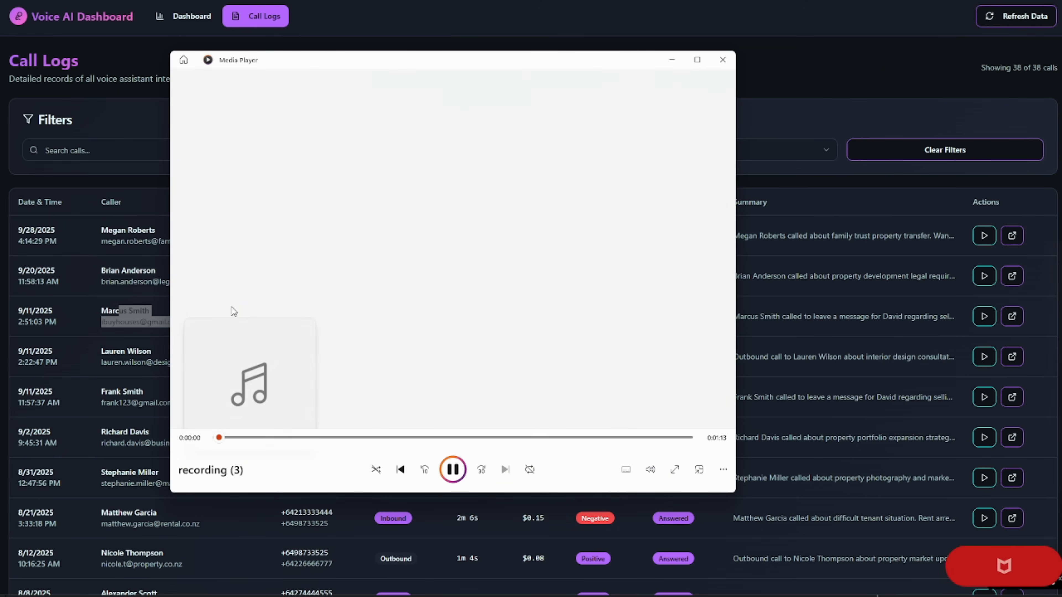
click(498, 437)
click(575, 437)
click(723, 59)
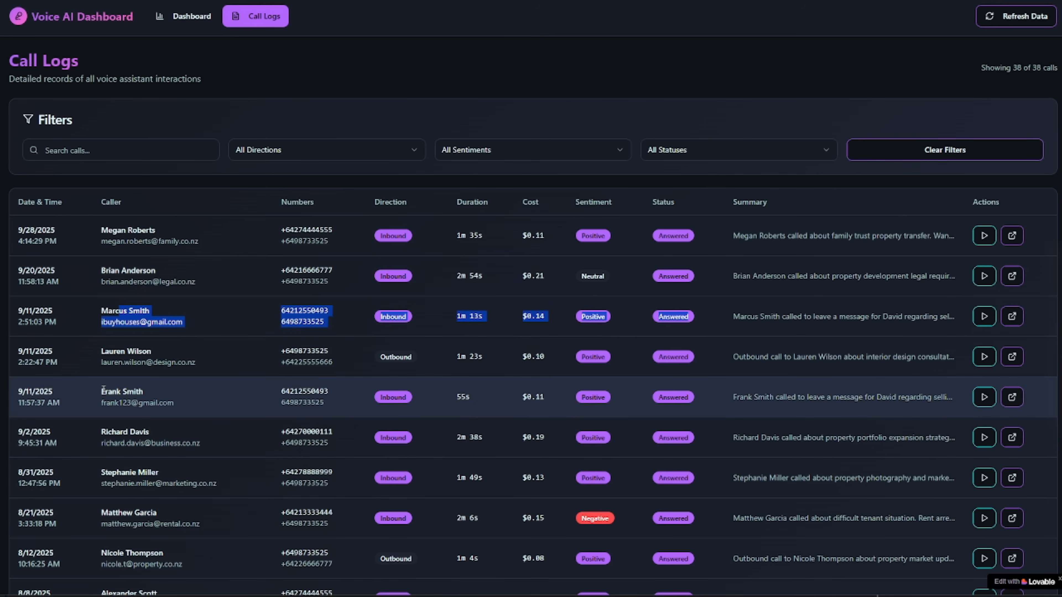
Step: Inspect the fifth call's row details and read its transcript
drag(103, 389, 771, 390)
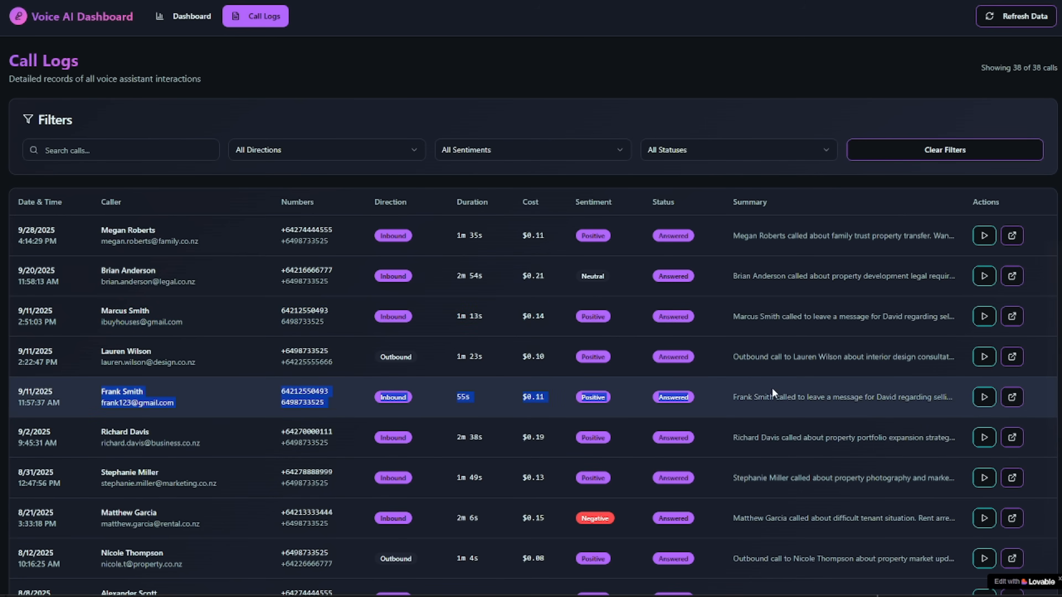
click(1012, 396)
scroll(584, 63, down, 3)
scroll(577, 75, up, 3)
scroll(572, 84, down, 5)
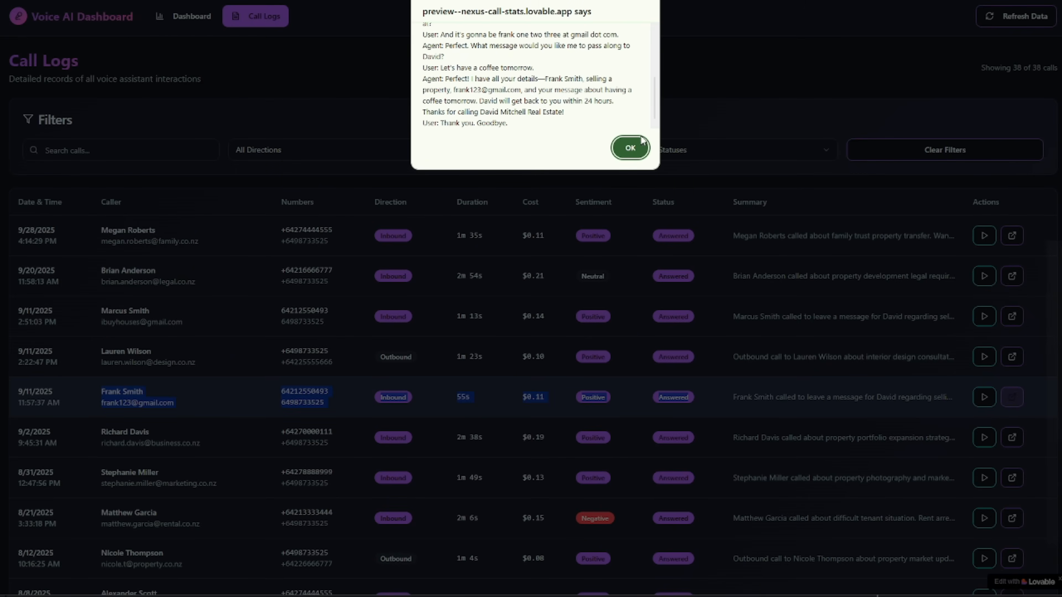
click(631, 147)
Step: Read the 5/11/2025 outbound call's transcript, highlighting its last sentence
scroll(878, 403, down, 15)
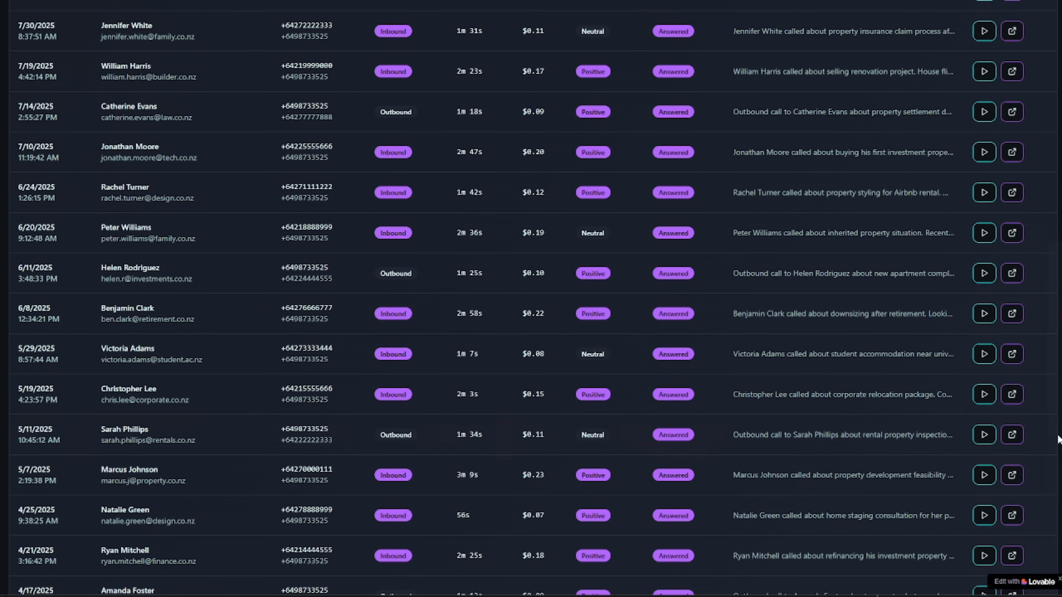
click(1012, 435)
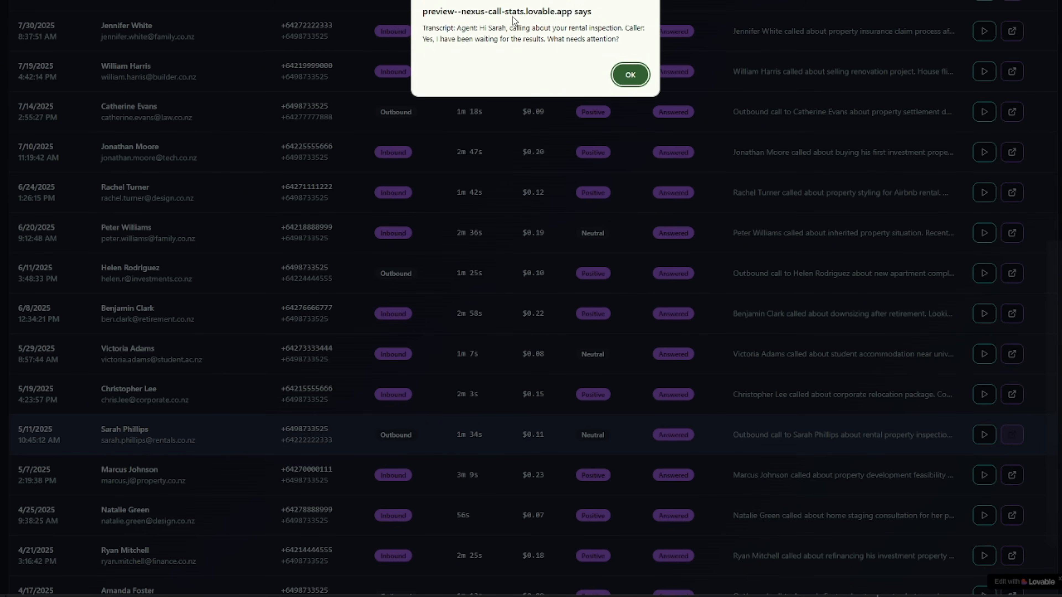
drag(512, 39, 571, 125)
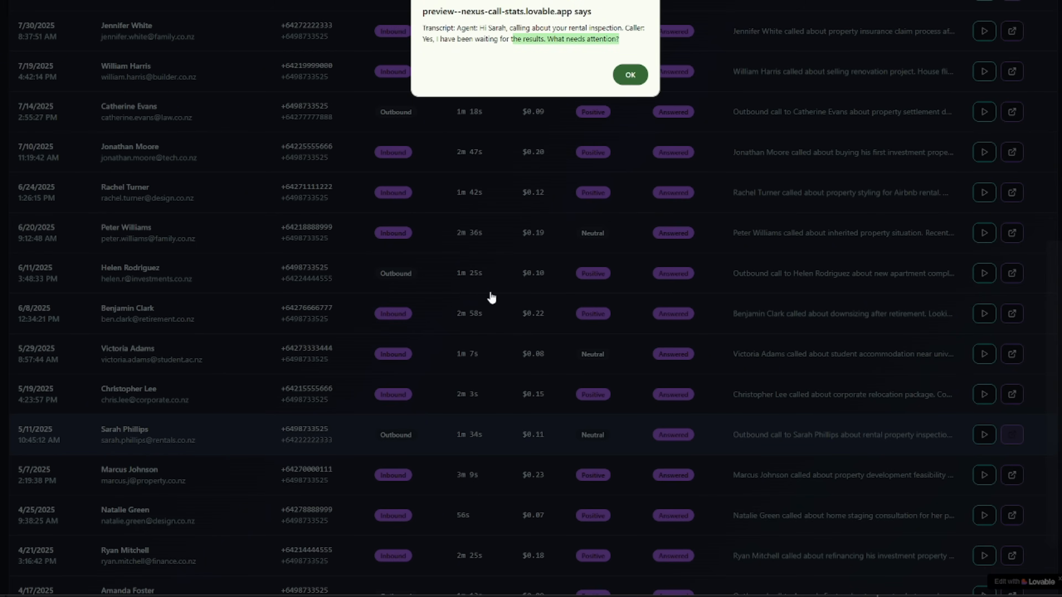
click(631, 74)
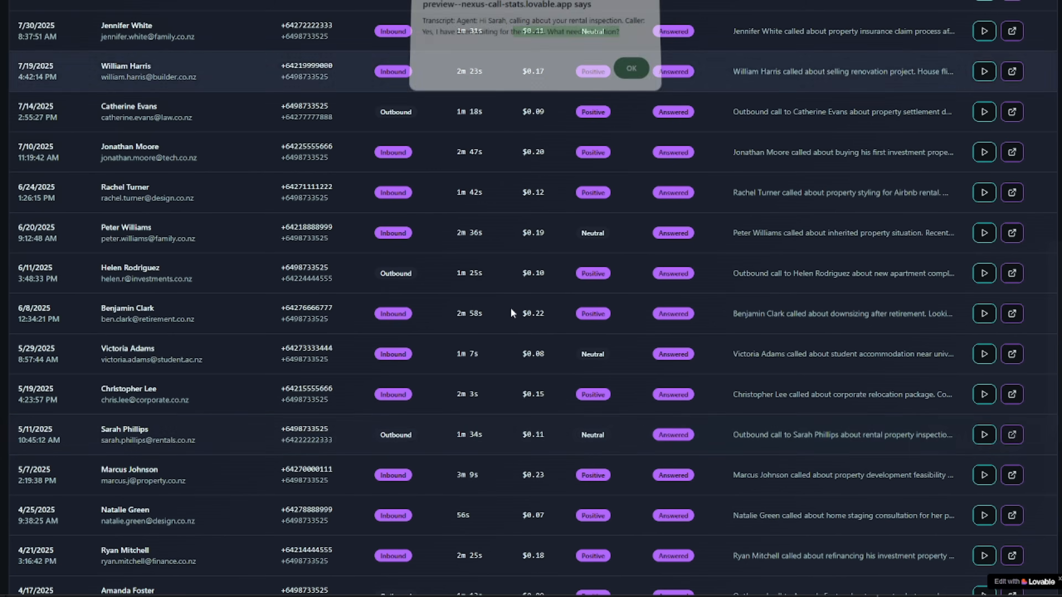
scroll(485, 446, up, 10)
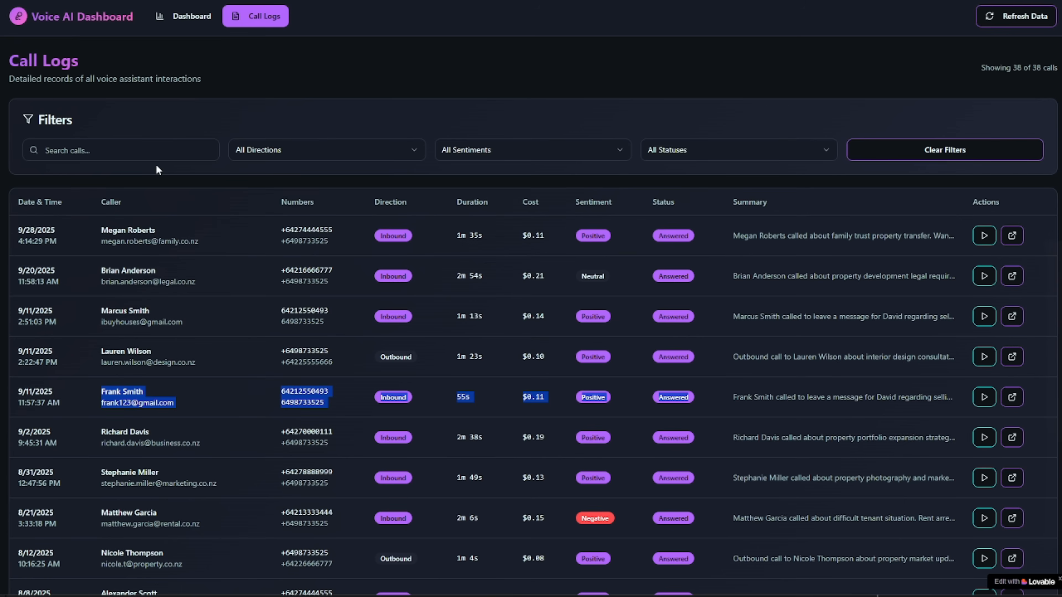
Step: Check the search, direction and sentiment filters, then return to the Dashboard page
click(156, 156)
click(309, 150)
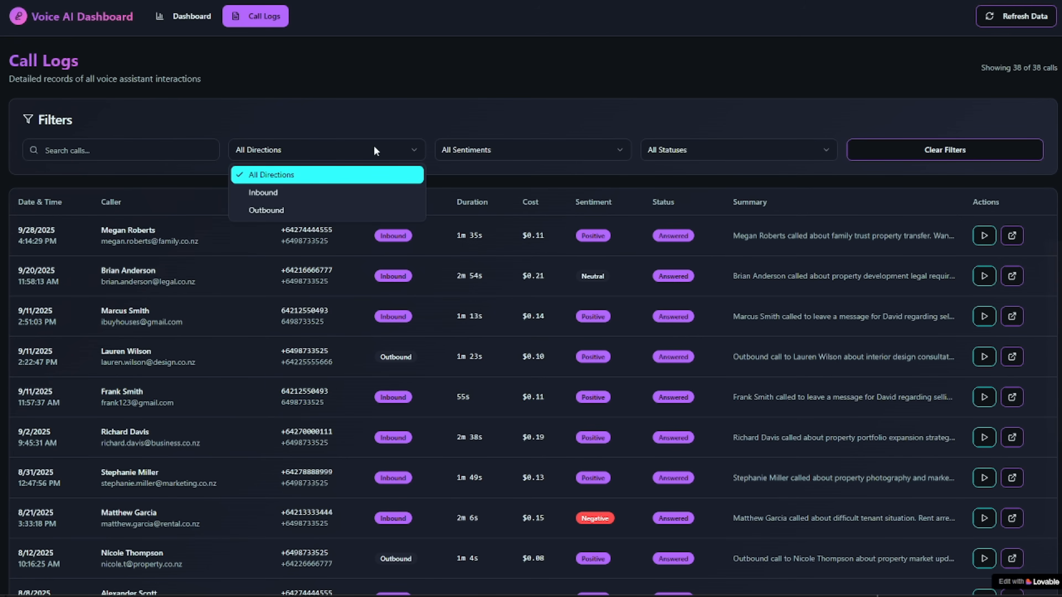
click(550, 159)
click(557, 152)
click(760, 154)
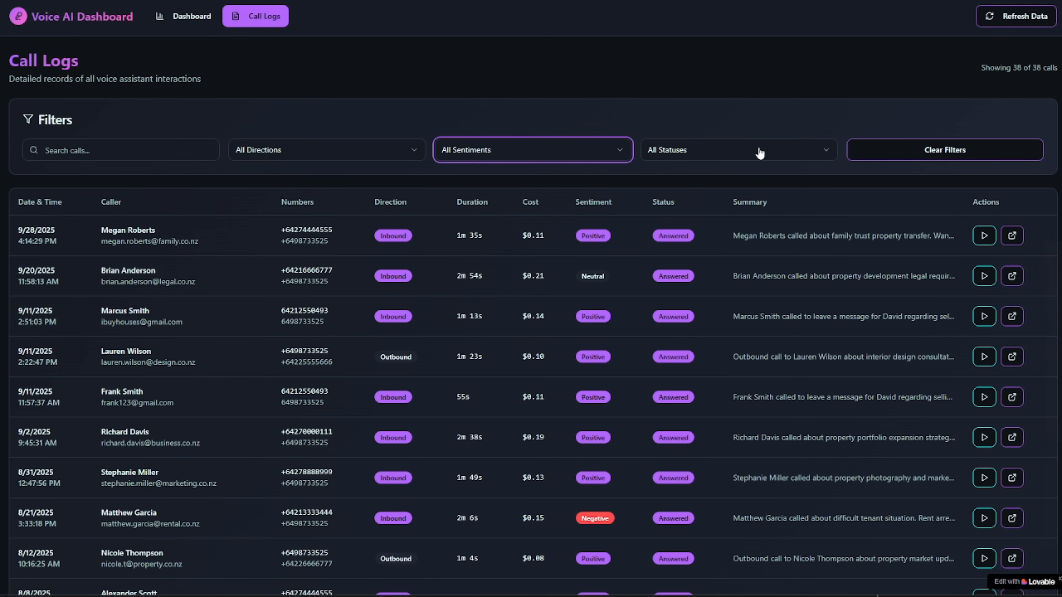
click(180, 17)
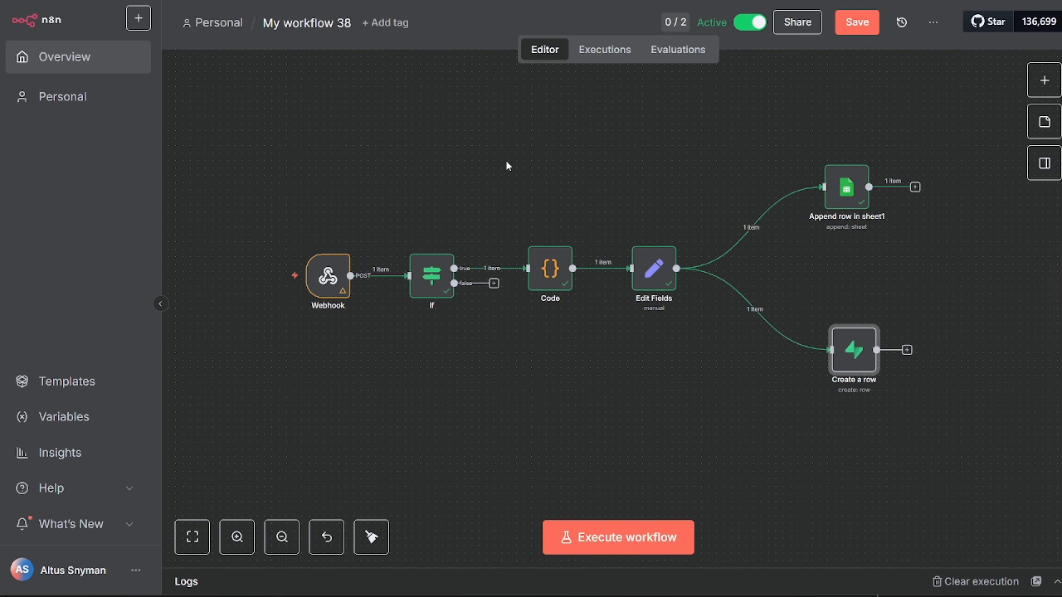
Step: Marquee-select then deselect the Code node, and drag the Create a row node lower
drag(503, 166, 670, 394)
click(648, 378)
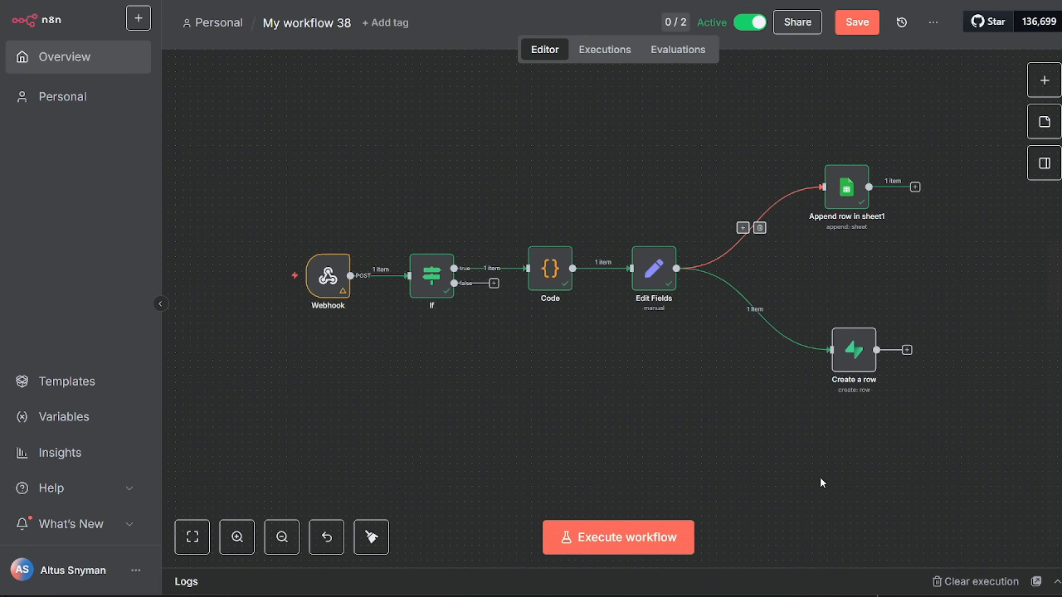
mouse_move(842, 368)
drag(842, 368, 847, 407)
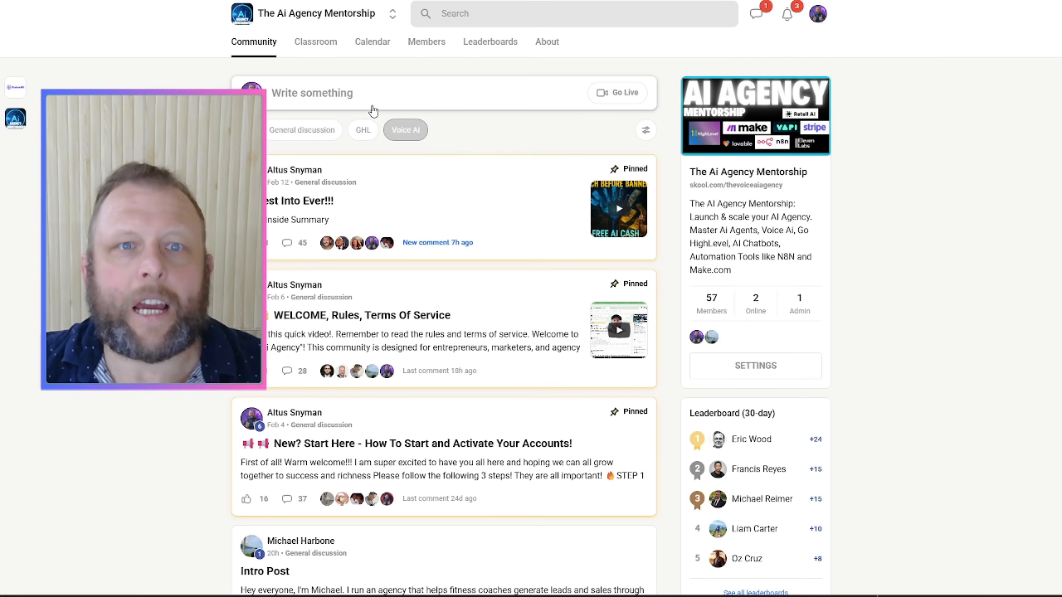
Step: Look at the Classroom, then read the community's About page description
click(320, 49)
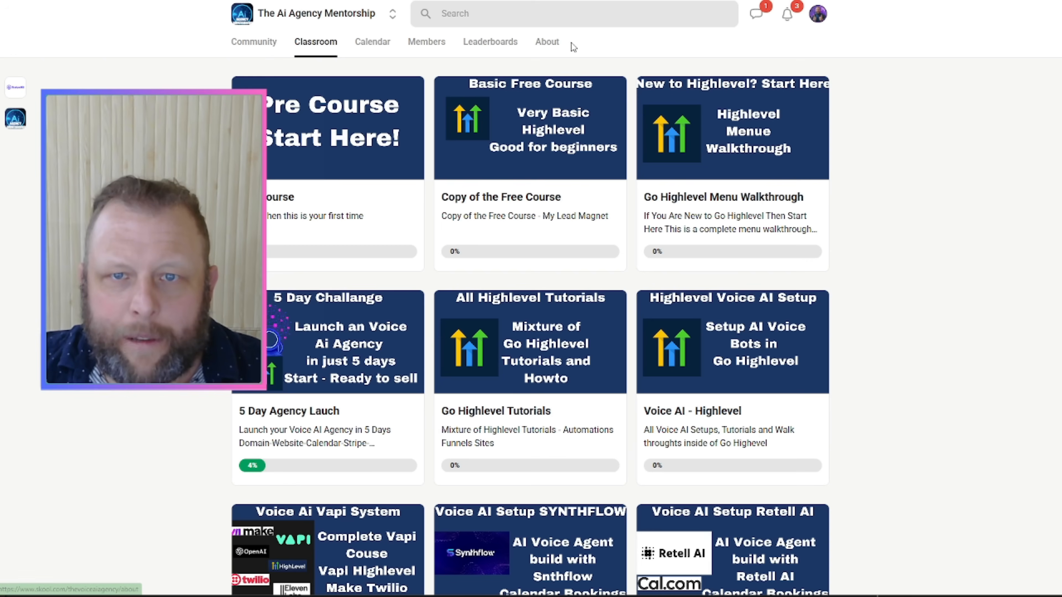
click(552, 46)
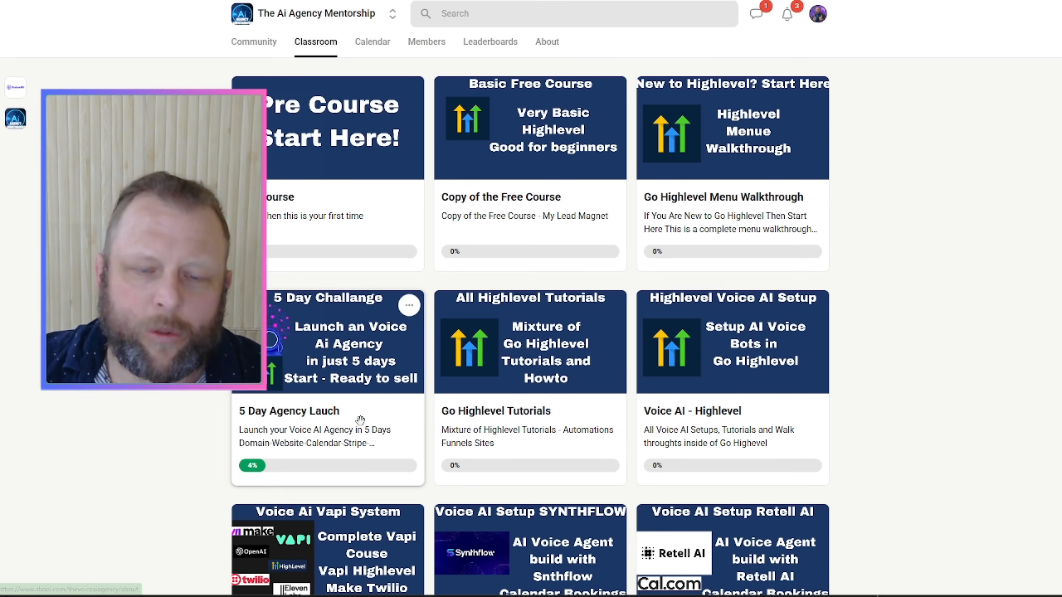
scroll(360, 428, down, 1)
scroll(360, 428, down, 8)
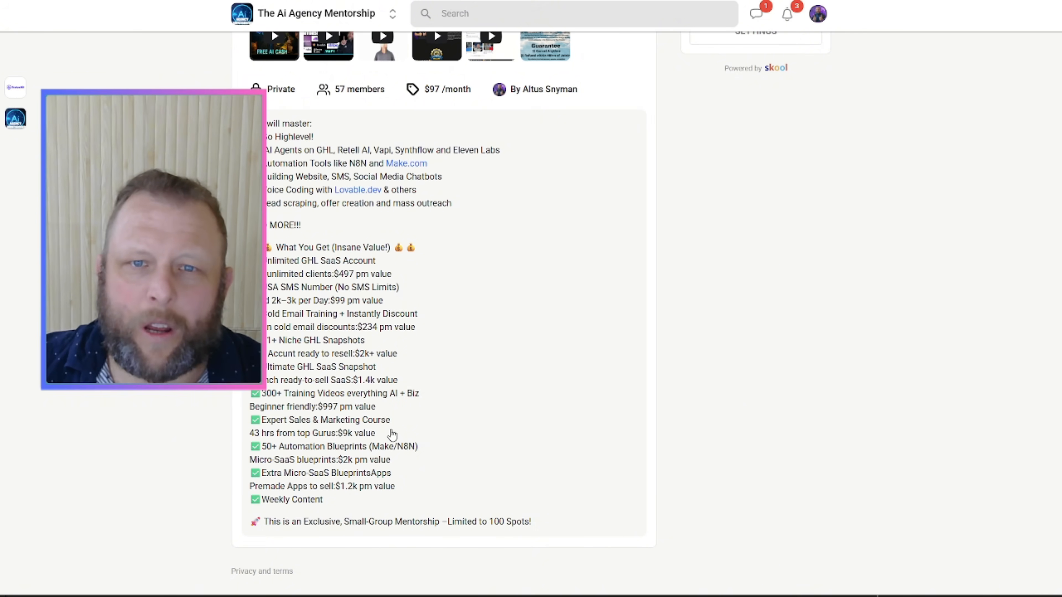
scroll(435, 456, up, 8)
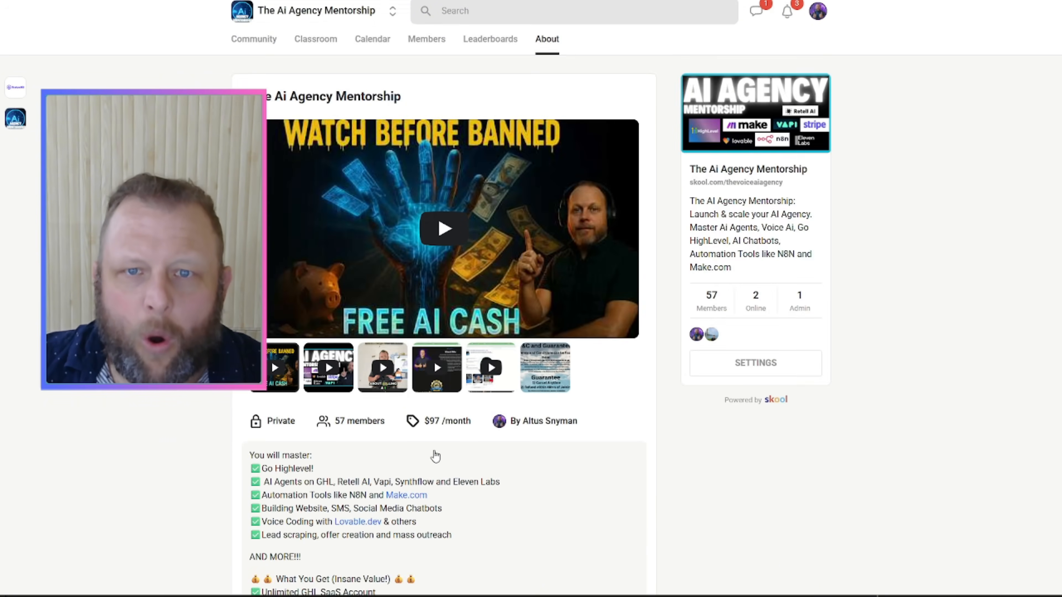
Step: Return to the Classroom and scroll through the course cards
click(316, 44)
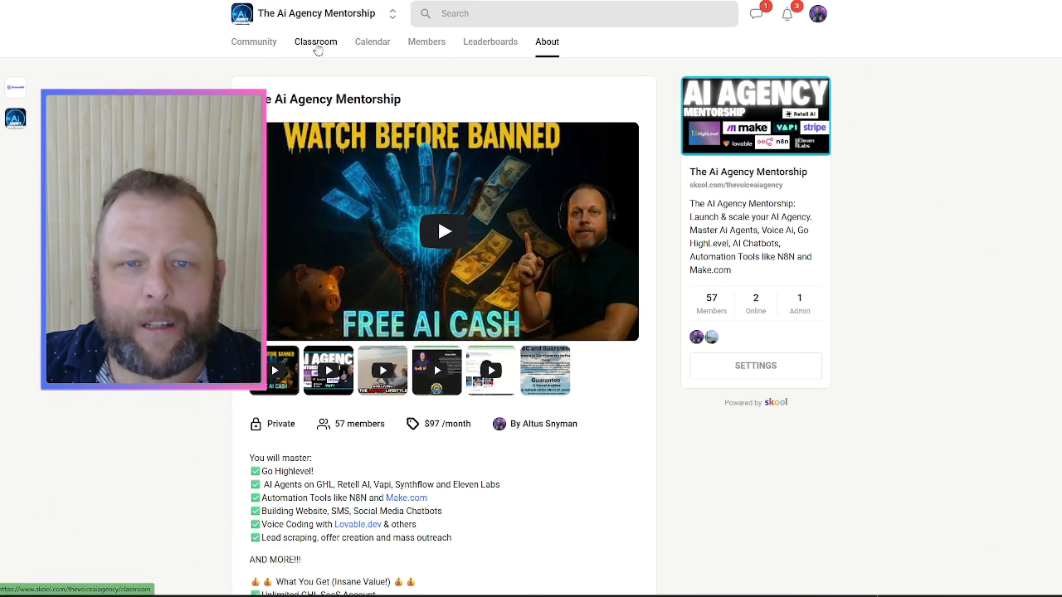
scroll(634, 322, down, 13)
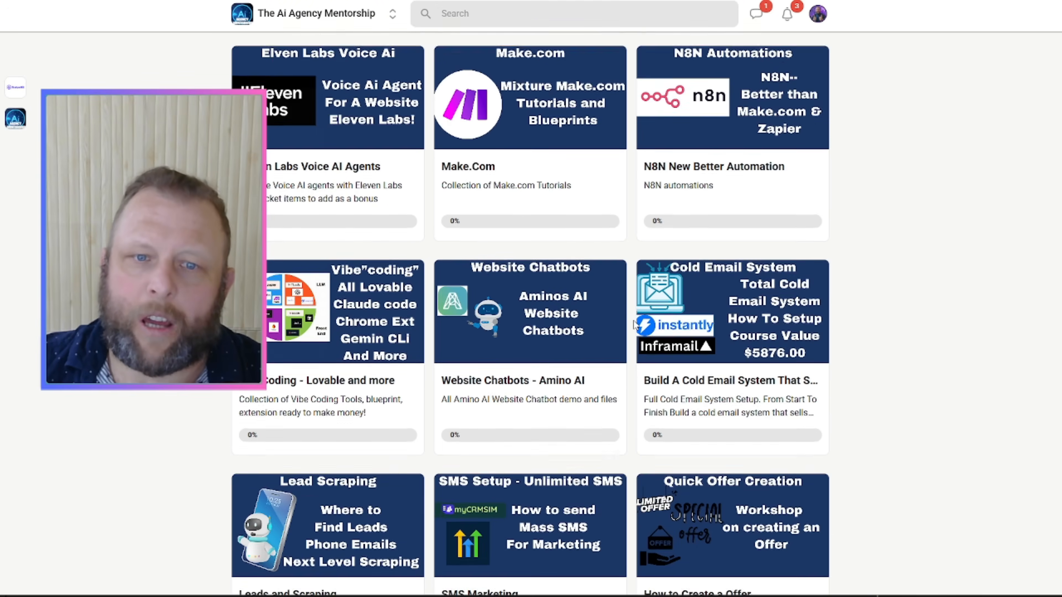
scroll(634, 322, up, 10)
scroll(633, 321, down, 10)
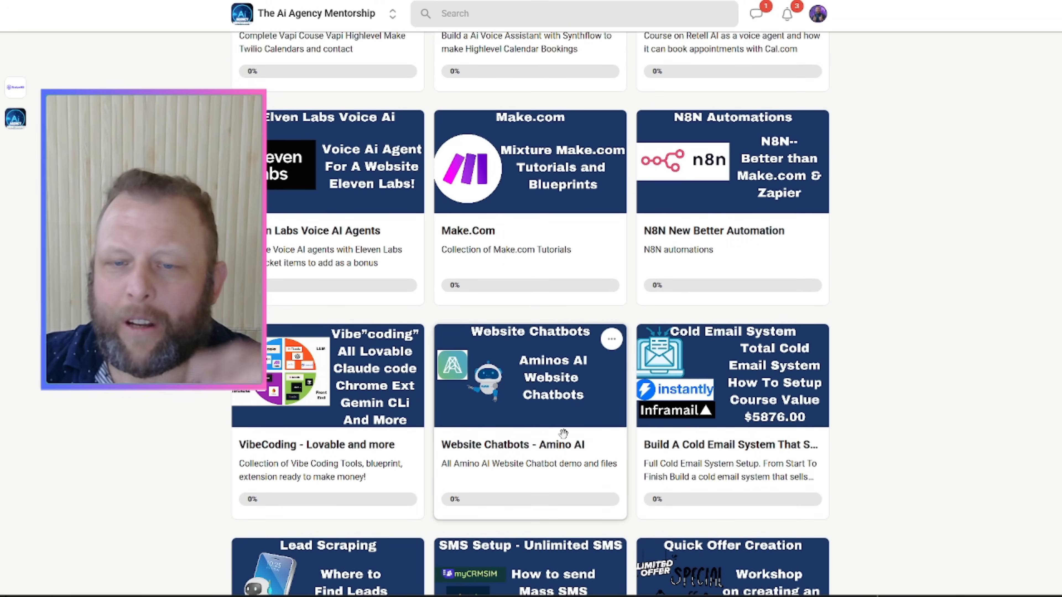
scroll(571, 439, down, 5)
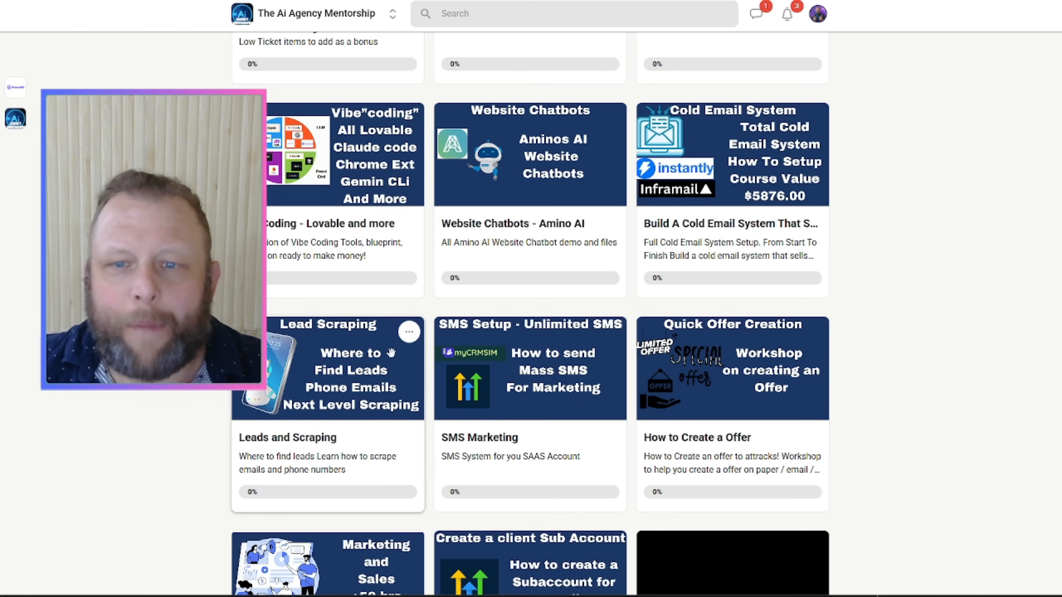
scroll(756, 380, down, 3)
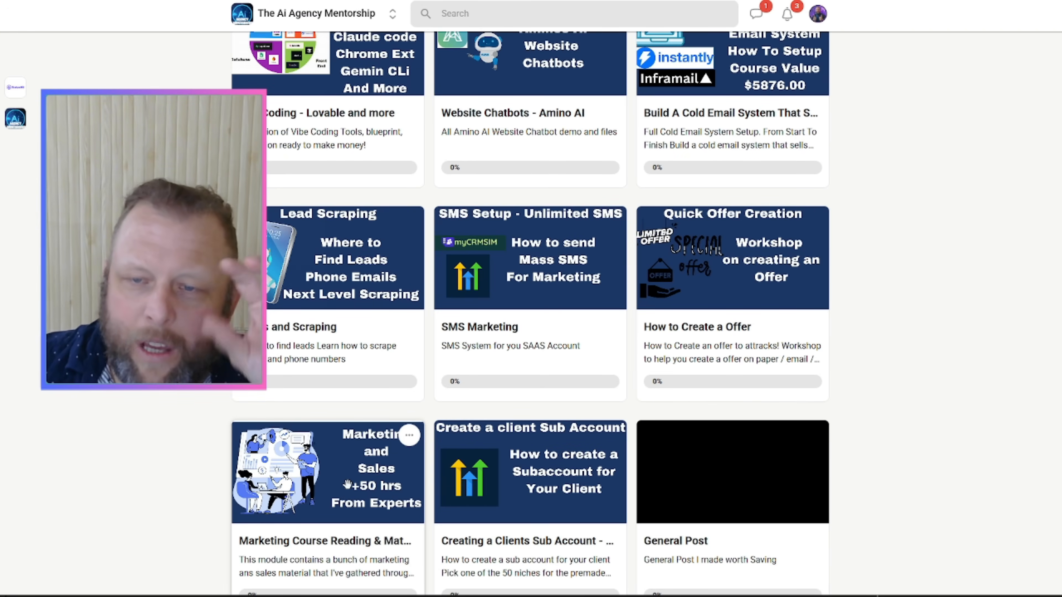
scroll(348, 485, up, 6)
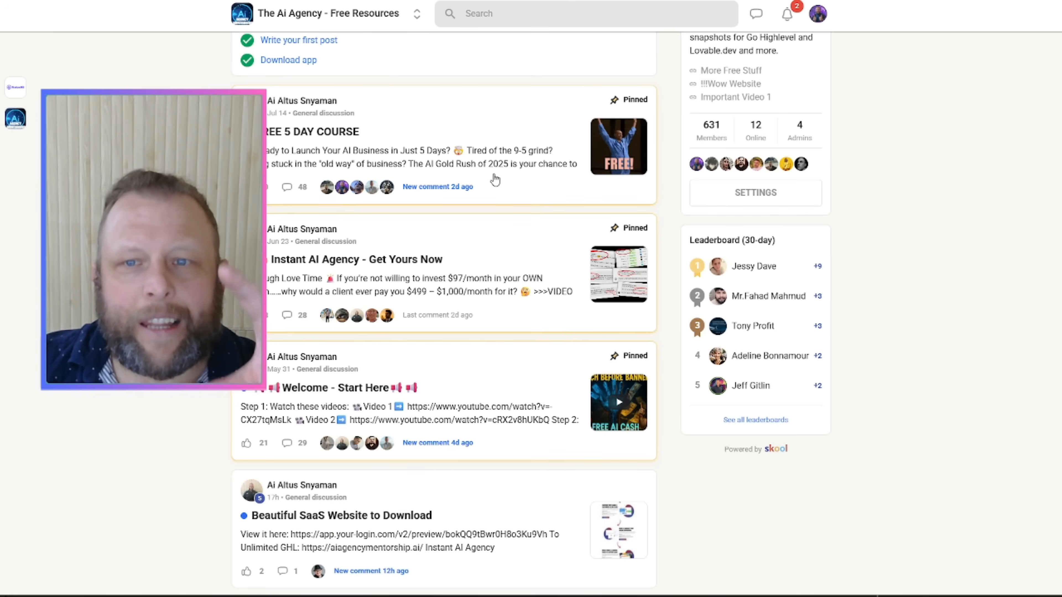
Step: Check the events Calendar, then open and browse the Everything You Need course
scroll(505, 212, up, 3)
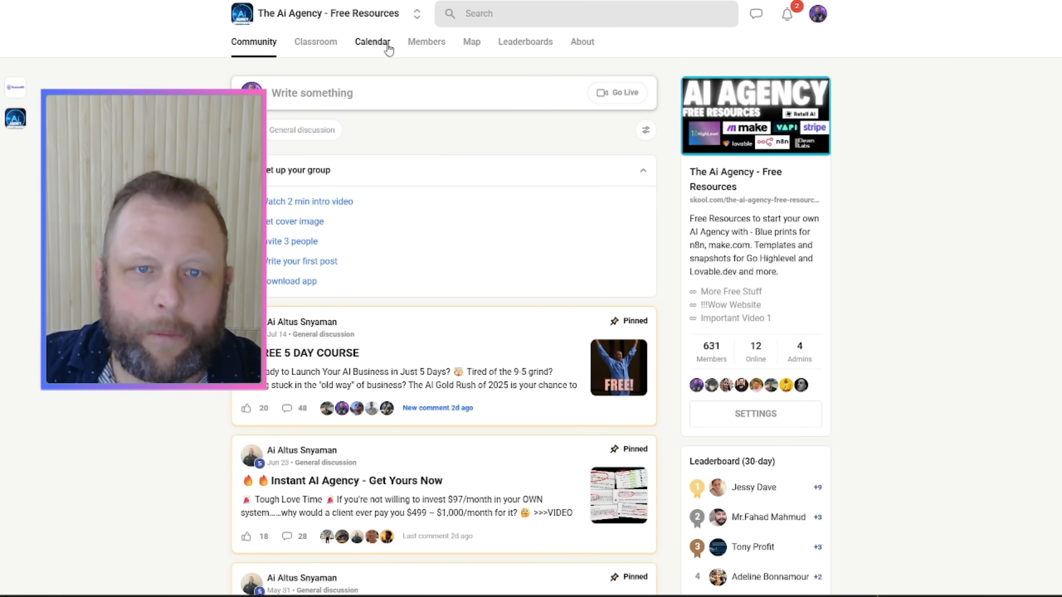
click(373, 49)
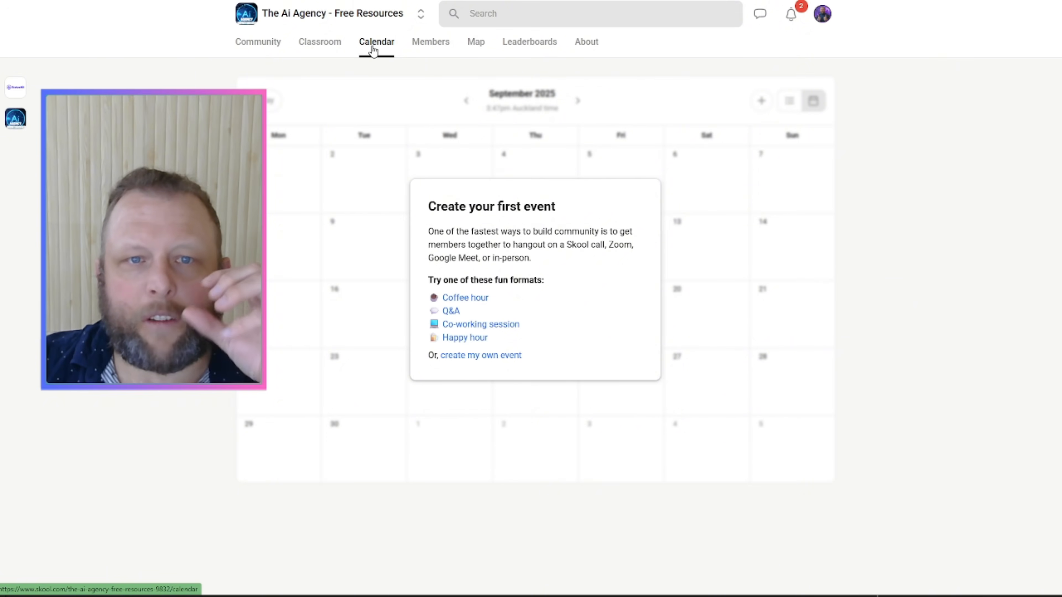
click(337, 51)
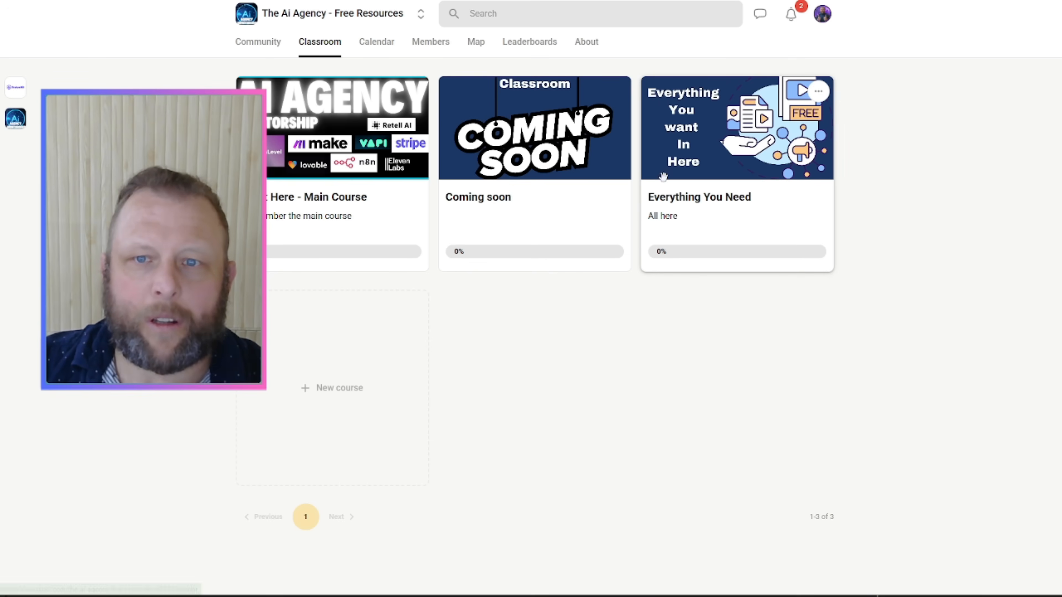
click(756, 184)
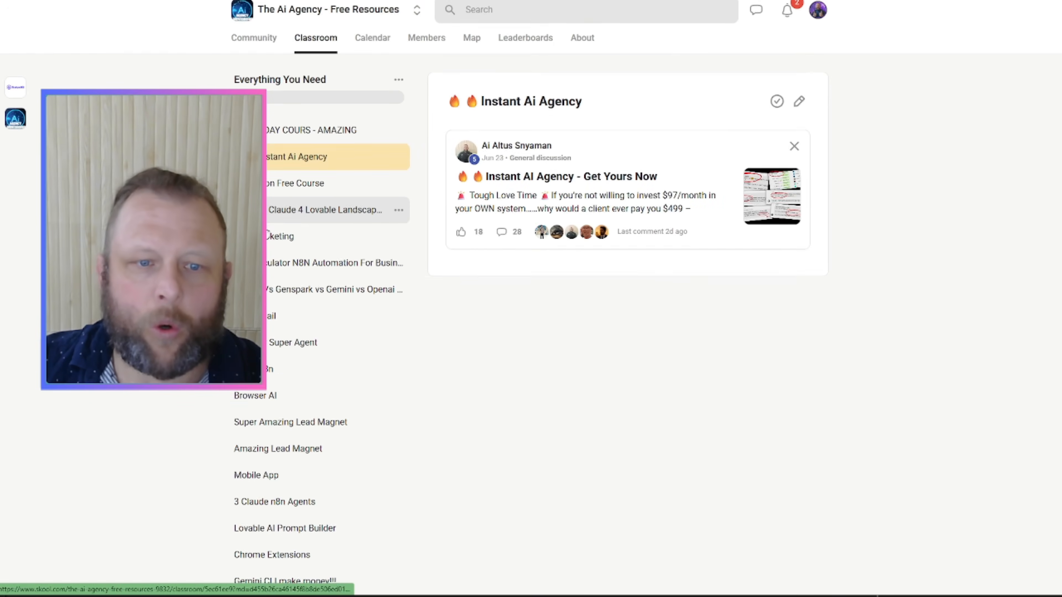
scroll(268, 250, down, 5)
scroll(269, 251, down, 10)
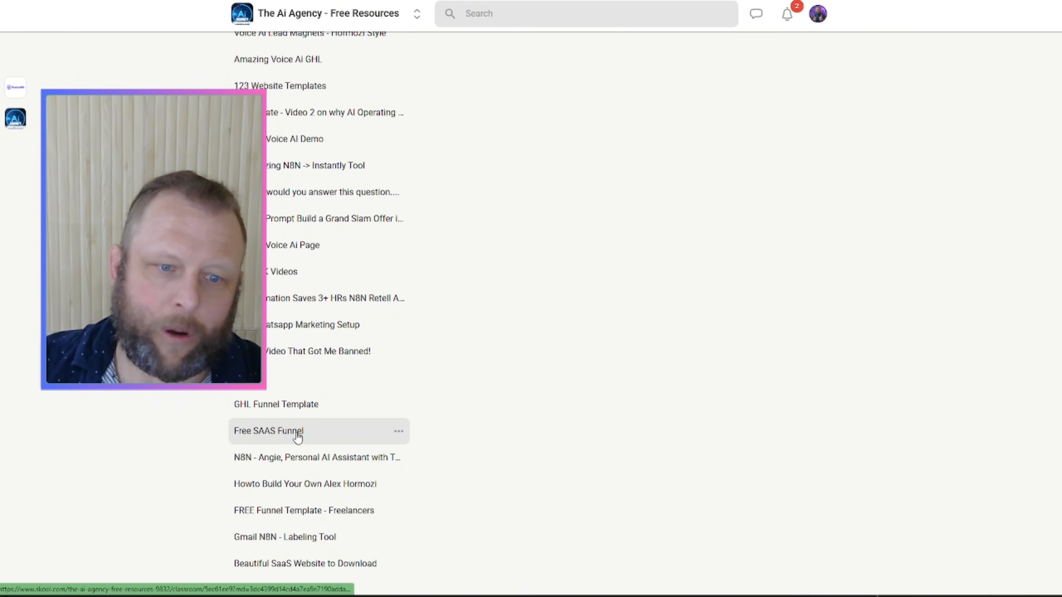
scroll(298, 254, up, 15)
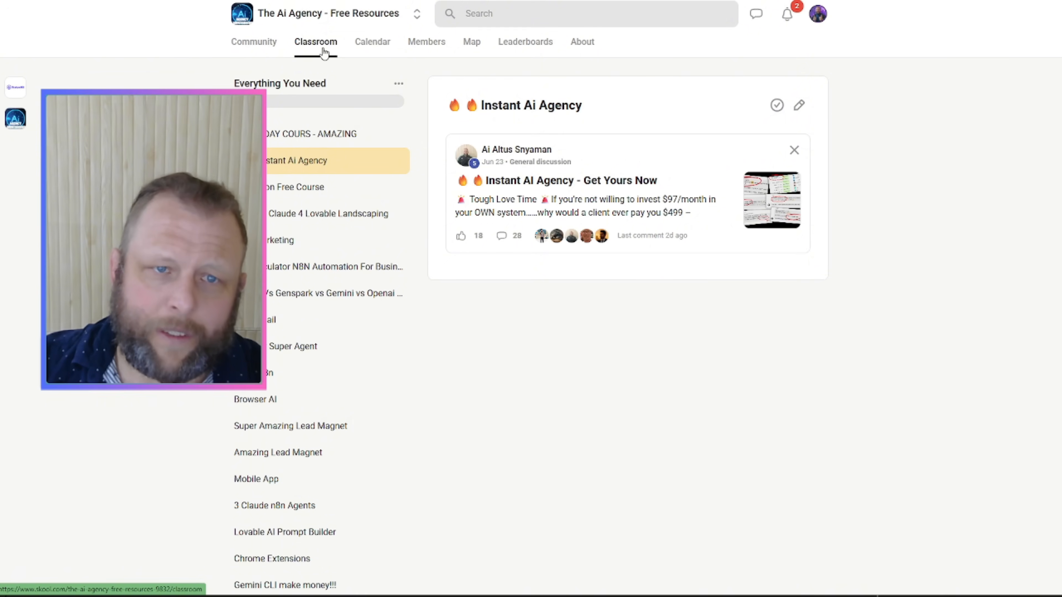
Step: Open the Instant AI Agency - Get Yours Now post from the feed and follow its link
click(253, 49)
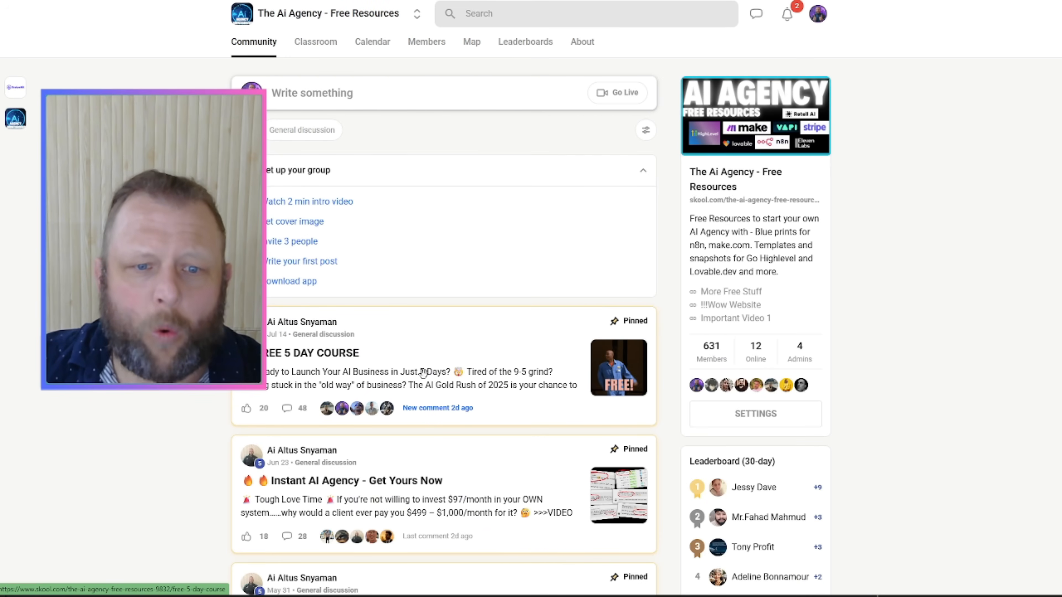
scroll(423, 372, down, 4)
click(407, 330)
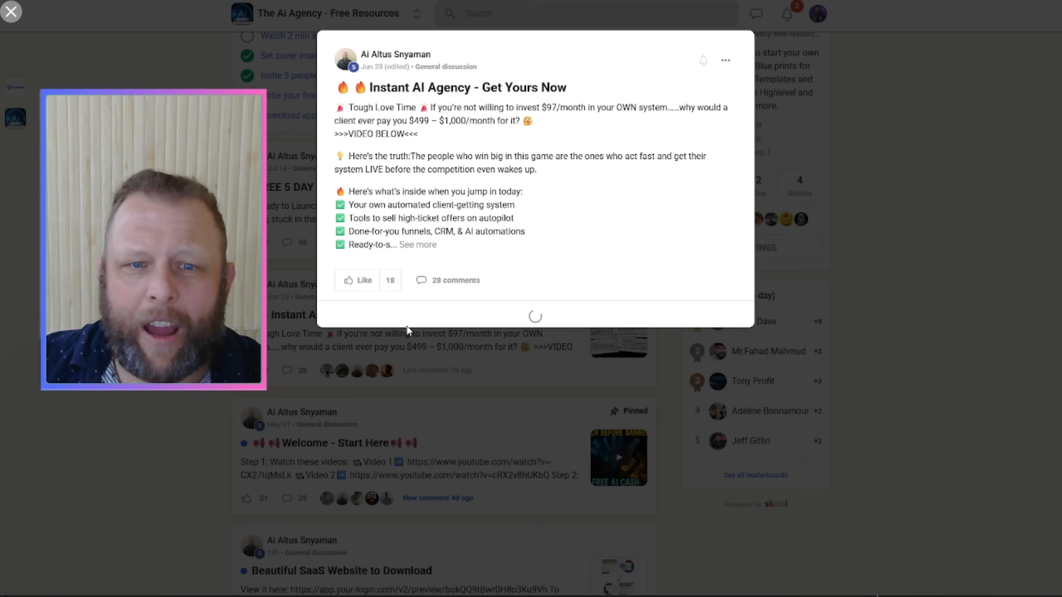
click(865, 94)
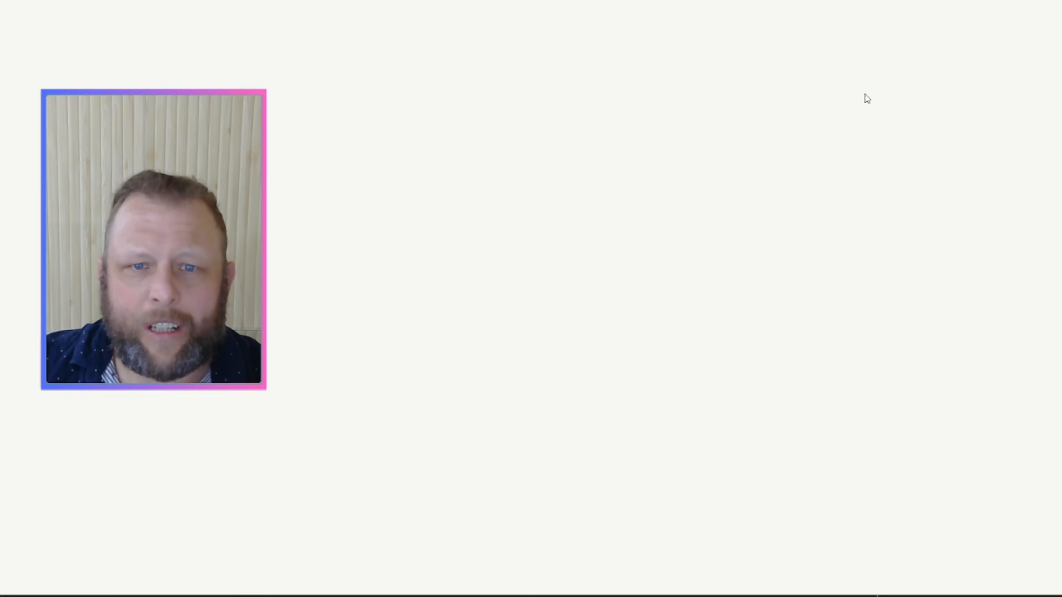
Step: Scroll down through the Instant Agency sales page sections
scroll(829, 159, down, 15)
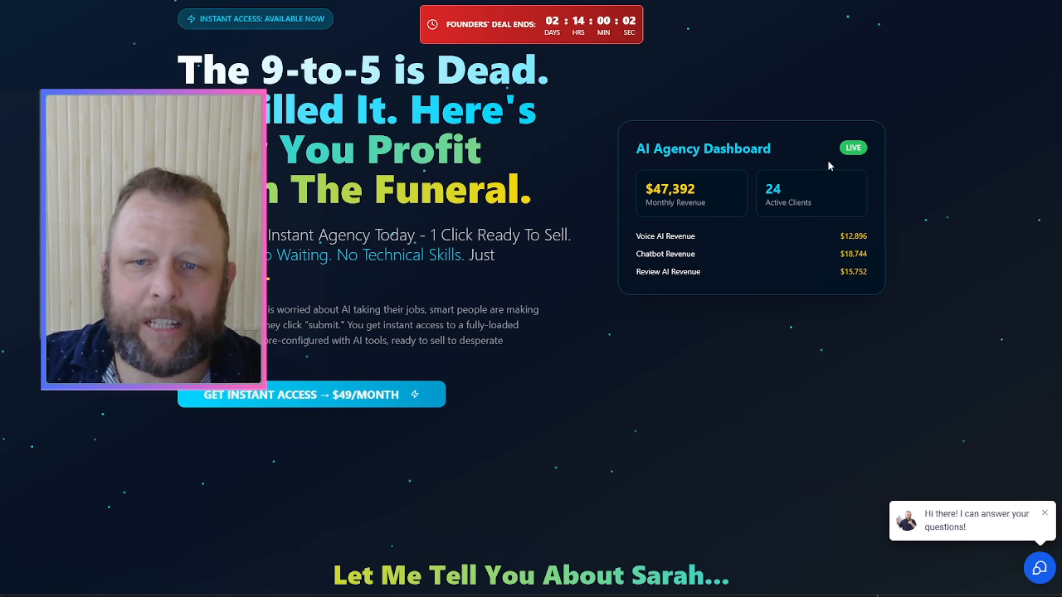
scroll(830, 162, down, 15)
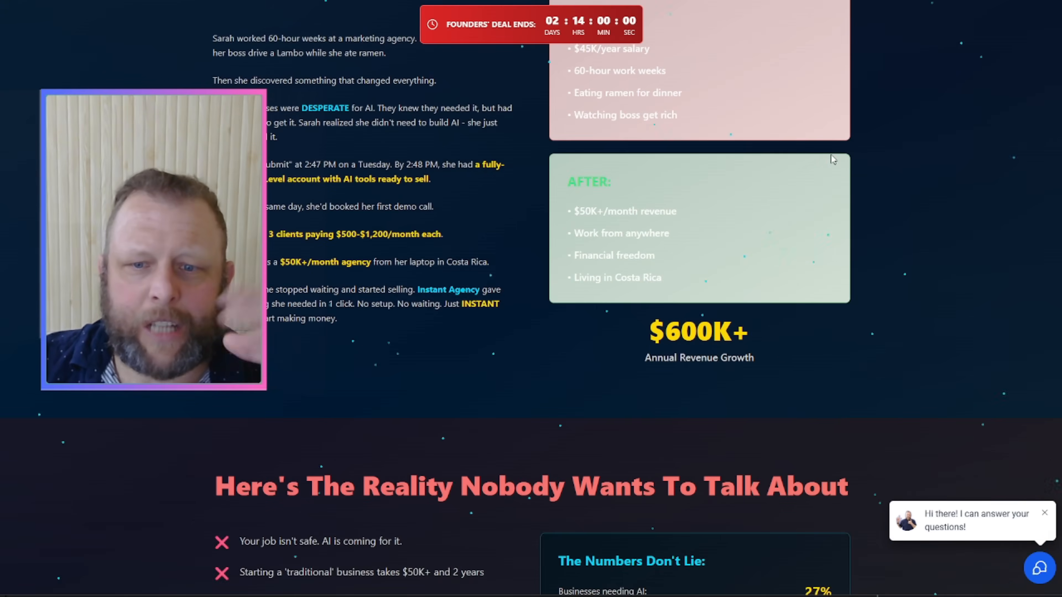
scroll(830, 157, down, 15)
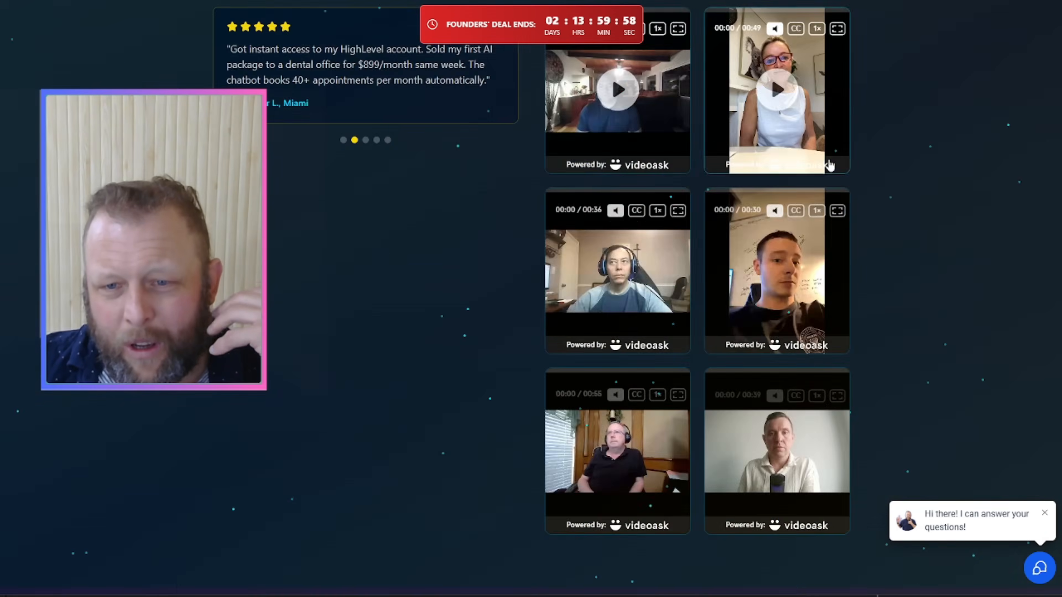
scroll(828, 168, down, 8)
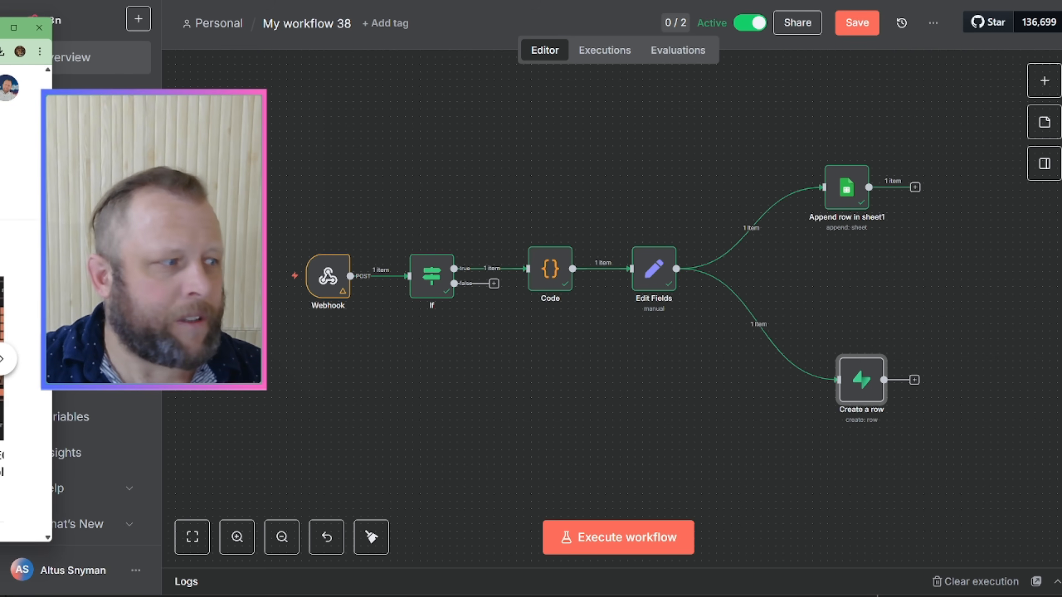
Step: Bring the YouTube channel window into view and scroll its home page
drag(0, 30, 783, 24)
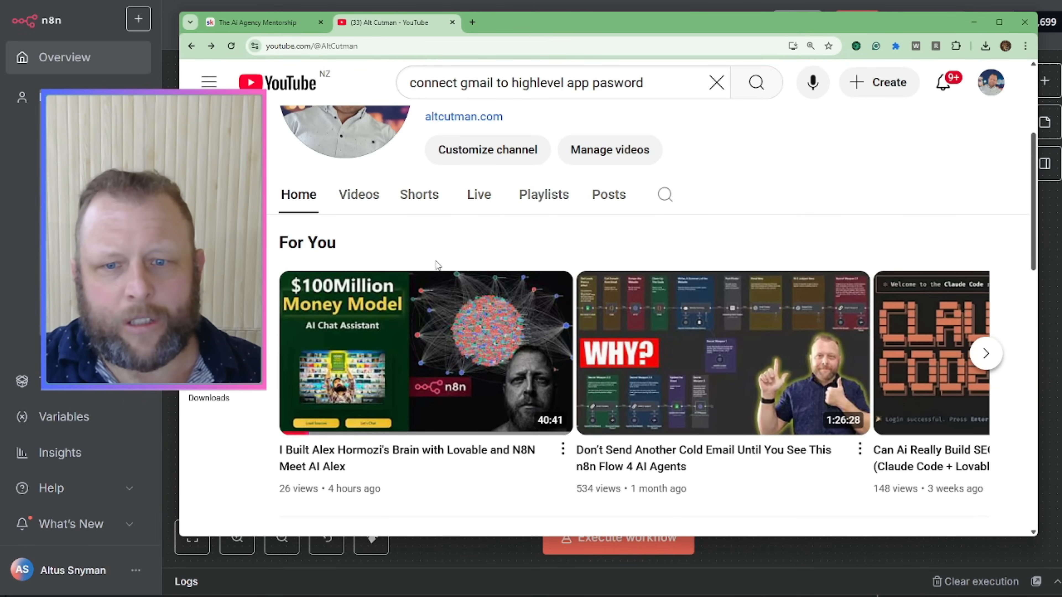
scroll(437, 264, down, 10)
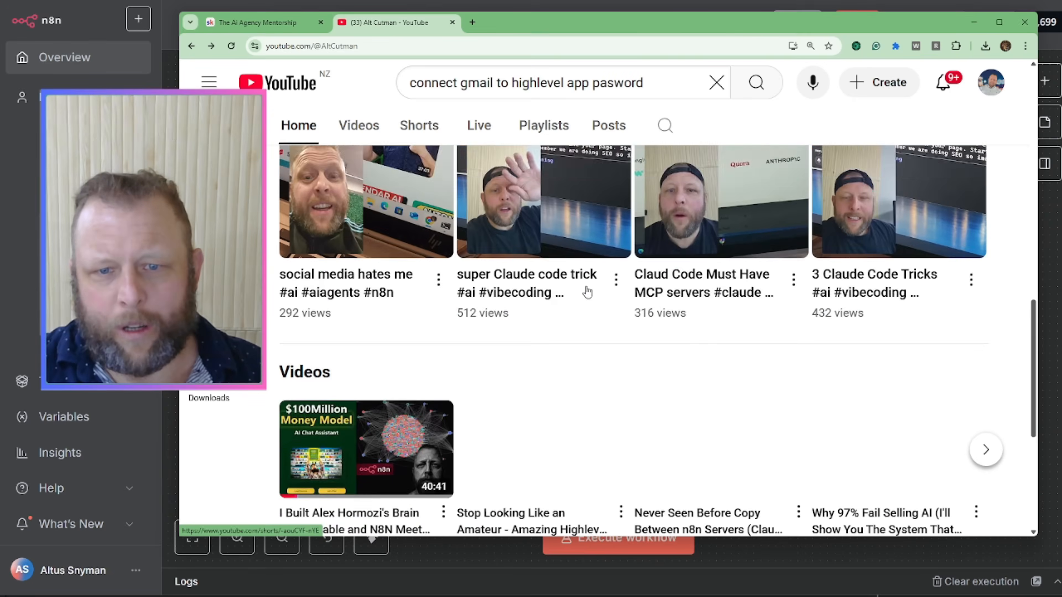
scroll(587, 292, down, 5)
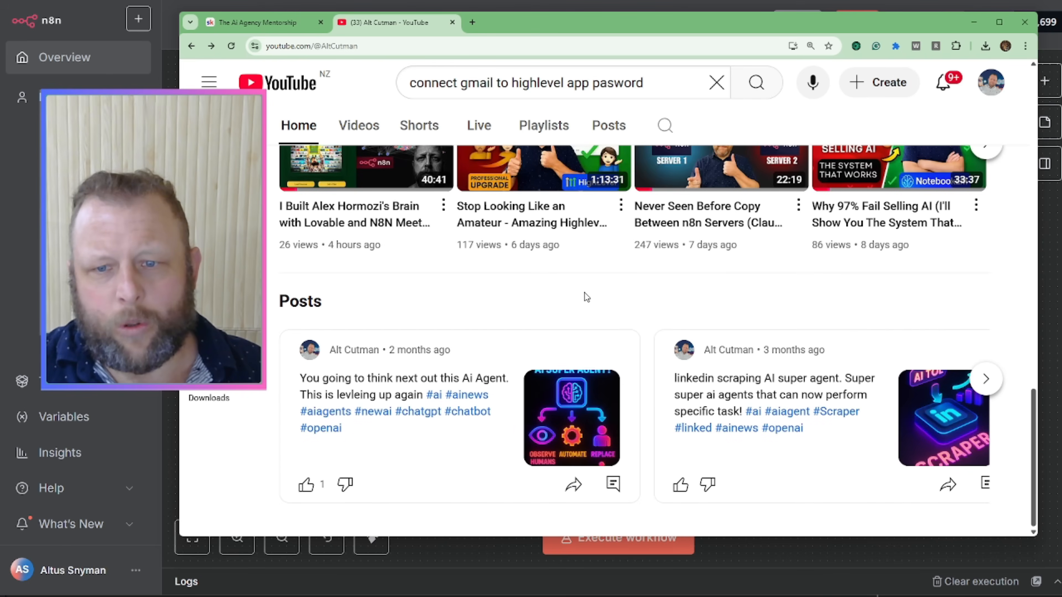
scroll(584, 292, up, 15)
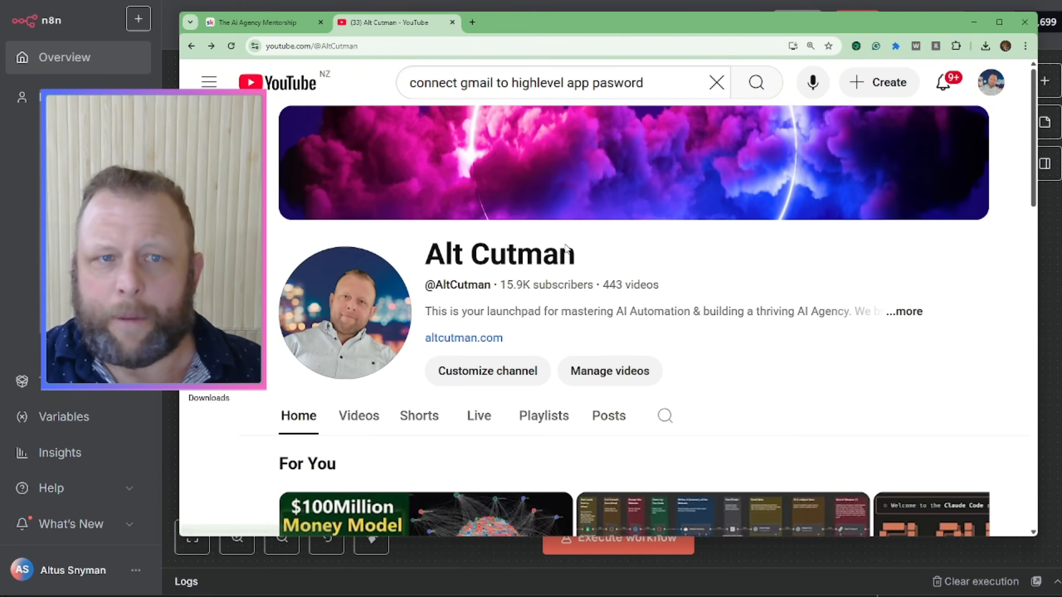